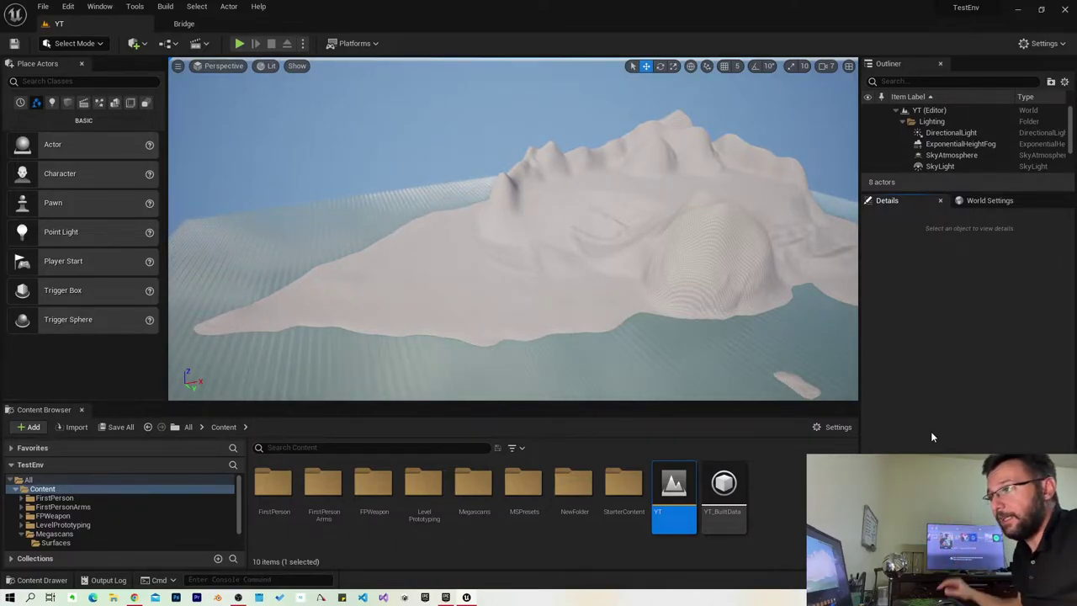
# Step: Launch Quixel Bridge from the editor's Window menu
pyautogui.click(99, 7)
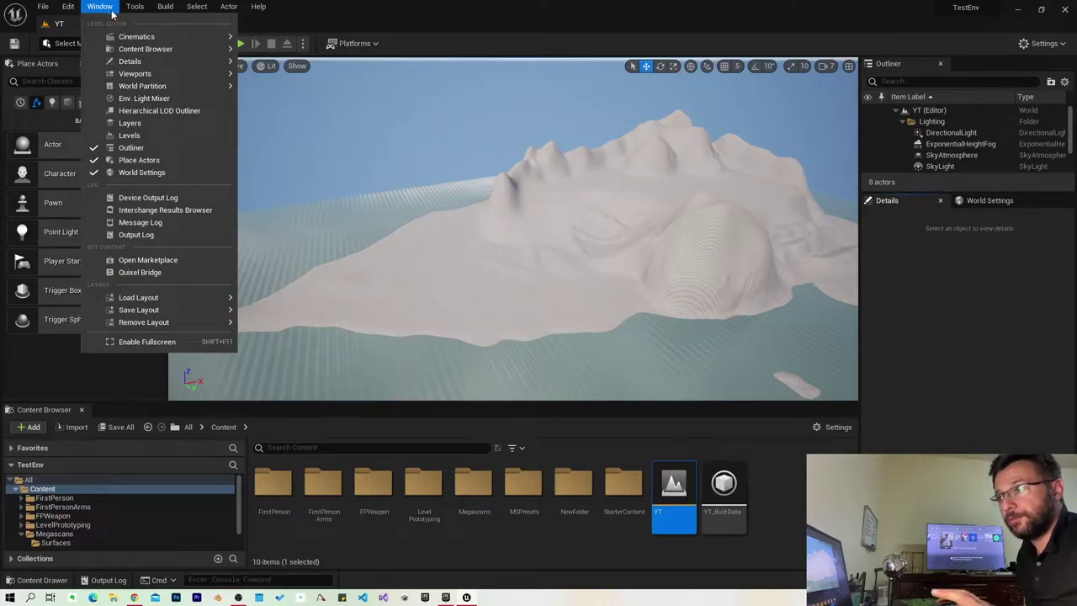
pyautogui.click(146, 273)
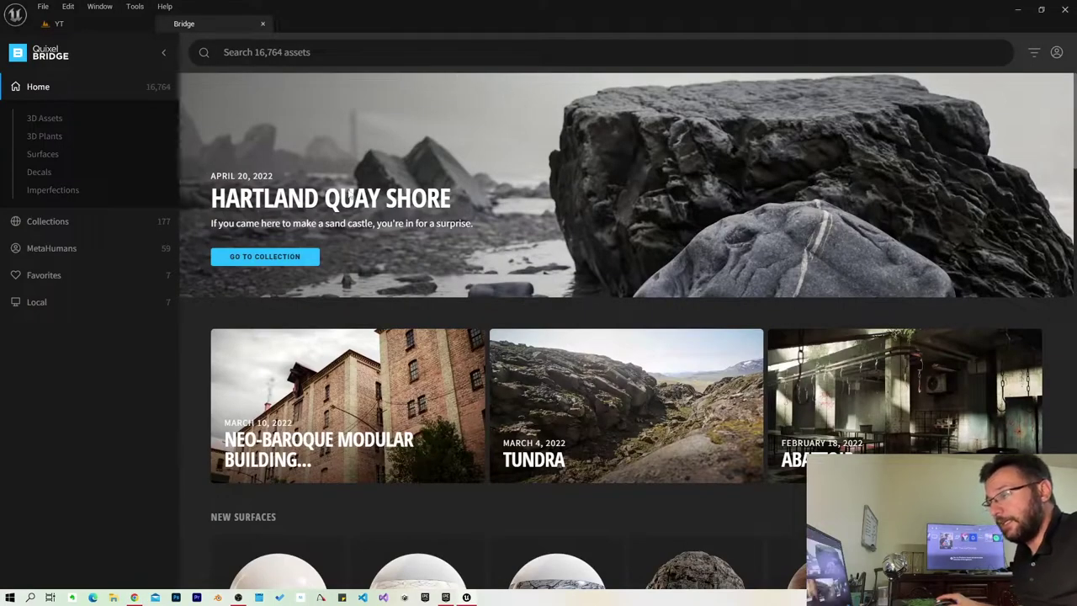
# Step: Browse to Surfaces > Sand > Beach and show the Dry Rippled Sand details
pyautogui.scroll(-5, 547, 294)
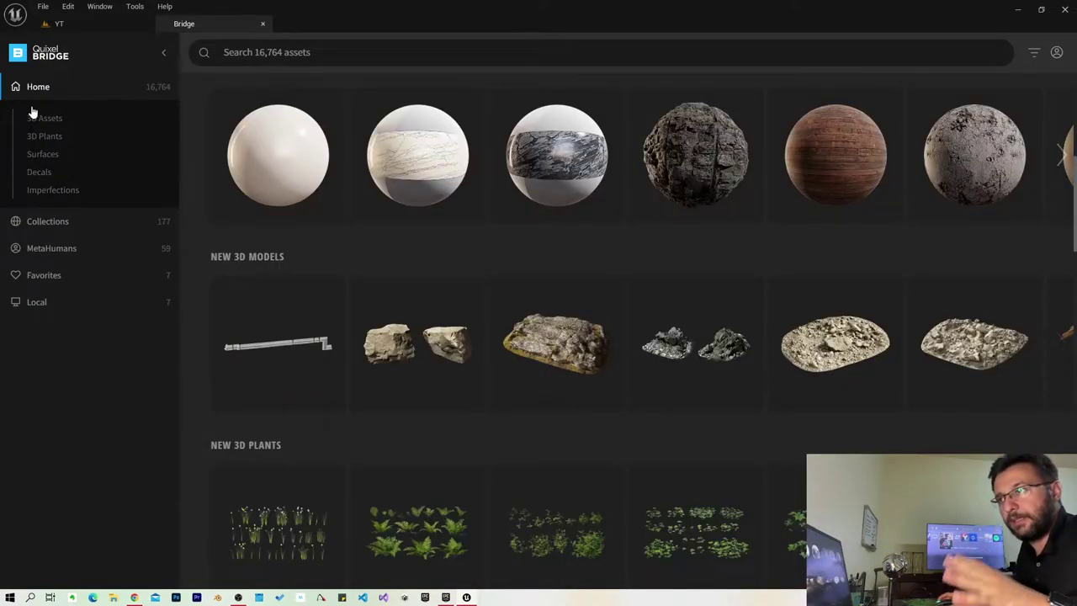
pyautogui.click(44, 154)
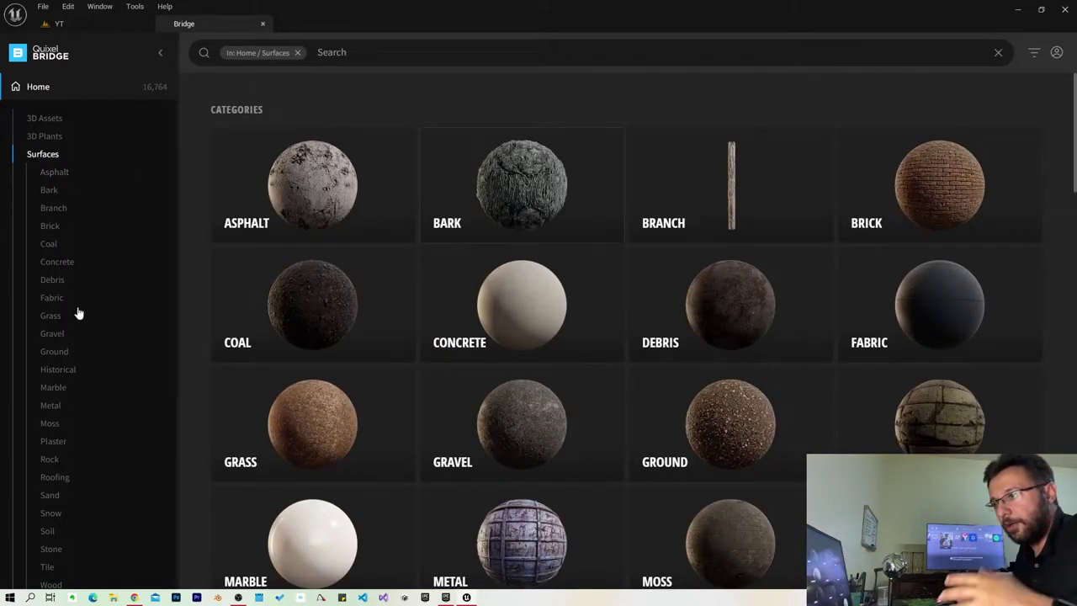
pyautogui.scroll(-3, 91, 339)
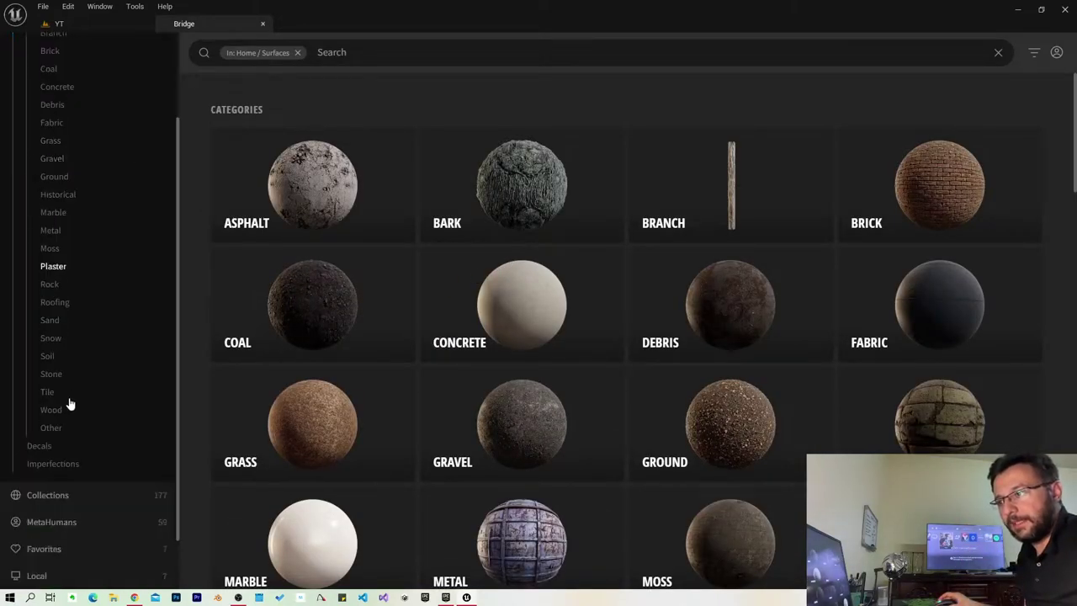
pyautogui.click(51, 321)
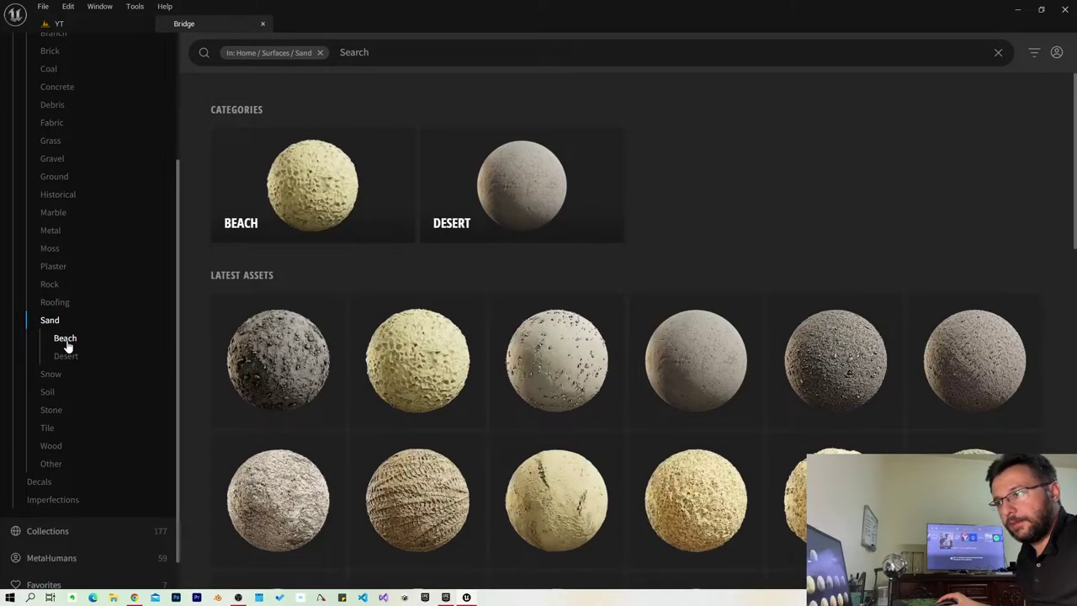
pyautogui.click(67, 341)
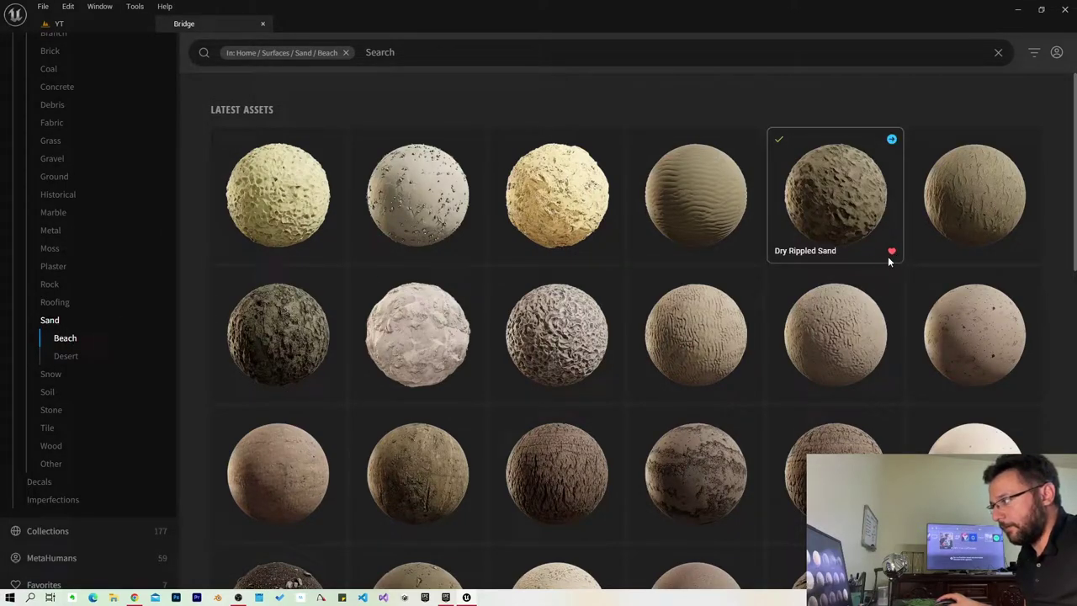
pyautogui.click(807, 181)
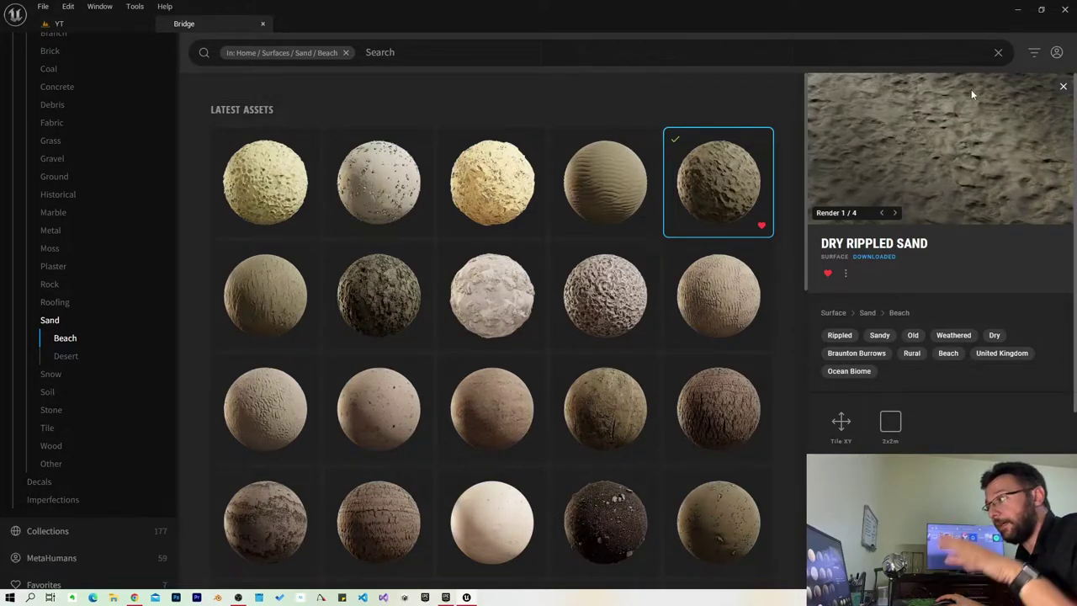
# Step: Resize the Bridge window, check the download quality options, then maximize it again
pyautogui.doubleClick(458, 12)
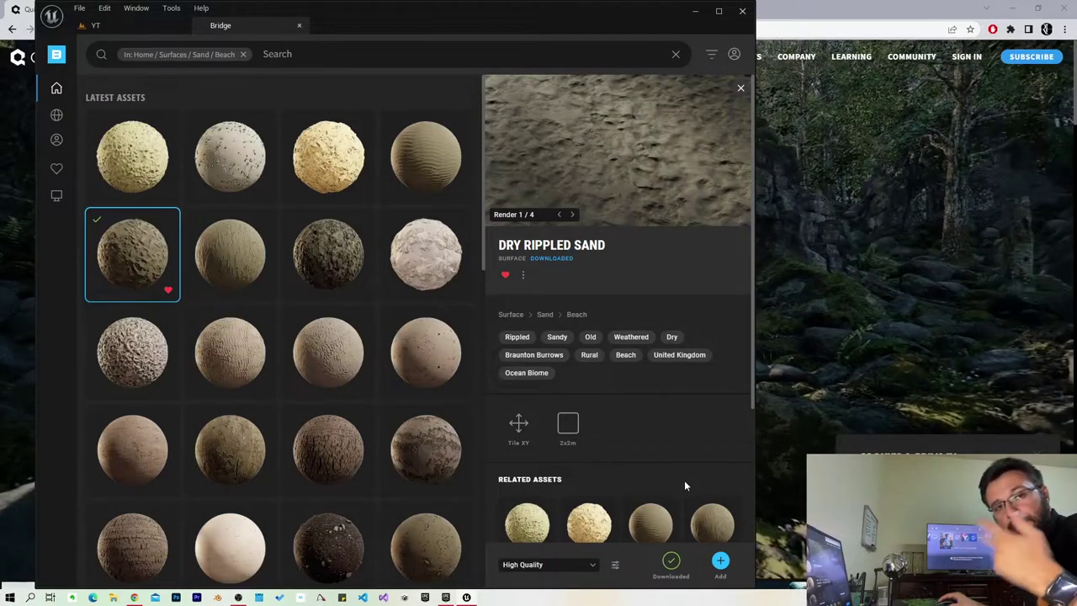
pyautogui.click(533, 569)
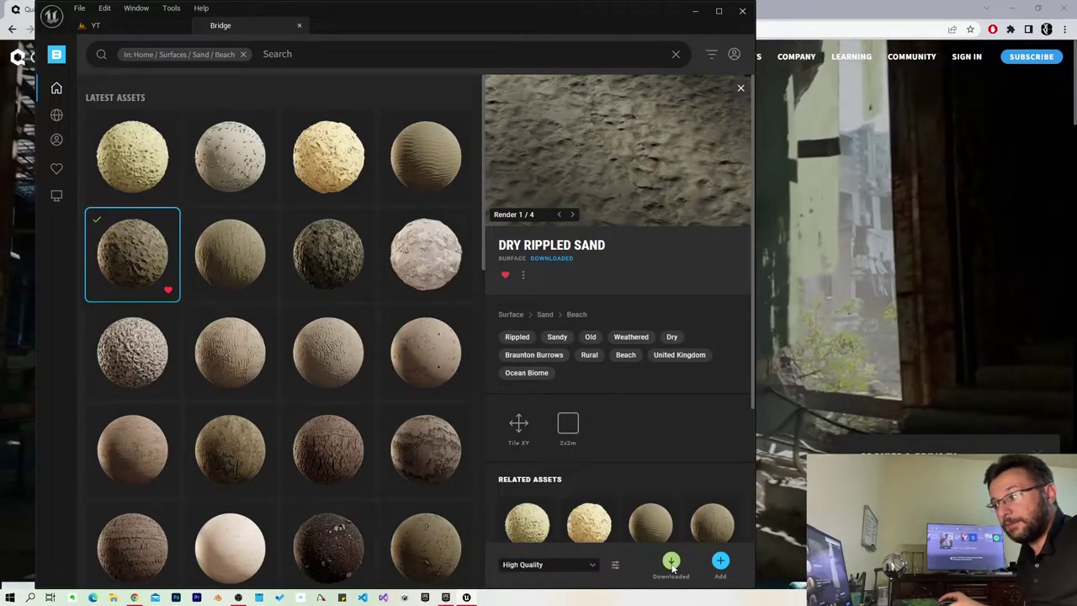
pyautogui.doubleClick(459, 6)
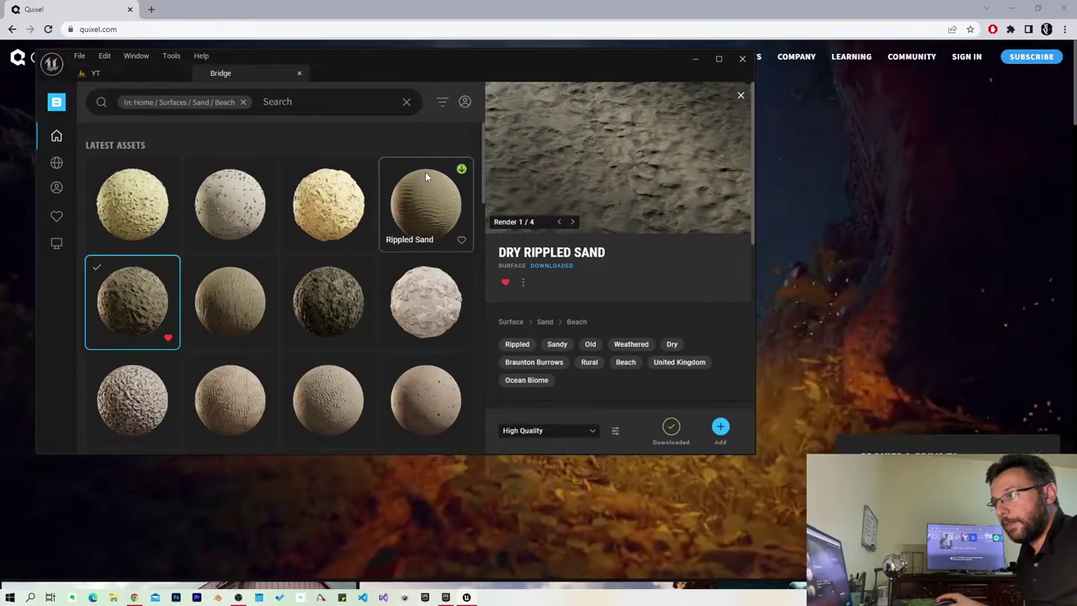
pyautogui.doubleClick(470, 63)
# Step: Show the Sand Coarse details from the Beach grid and view its next preview render
pyautogui.scroll(-5, 437, 305)
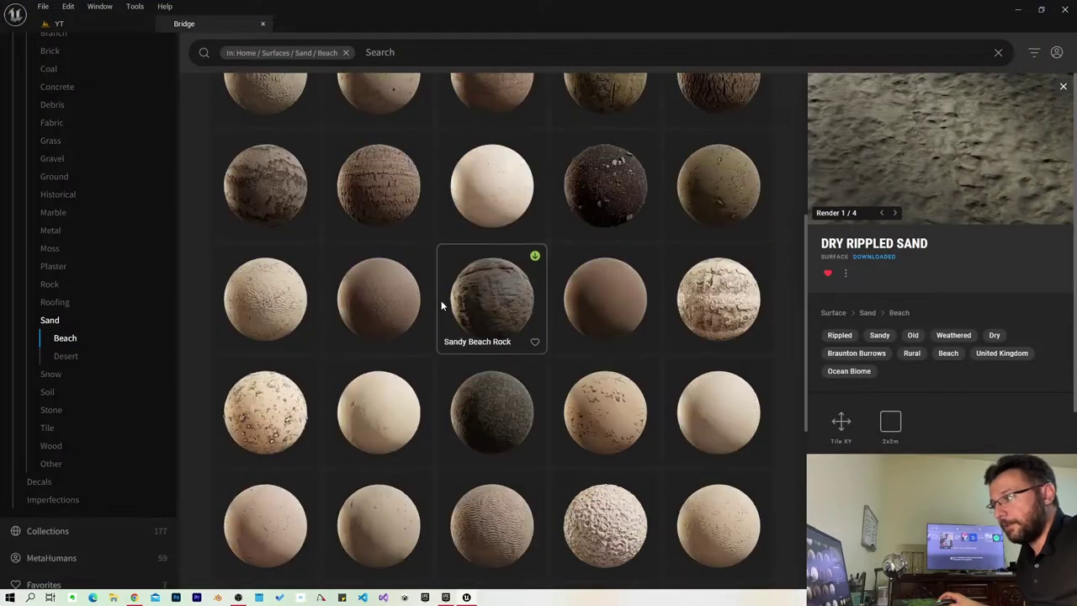
pyautogui.scroll(-3, 446, 320)
pyautogui.scroll(-3, 437, 361)
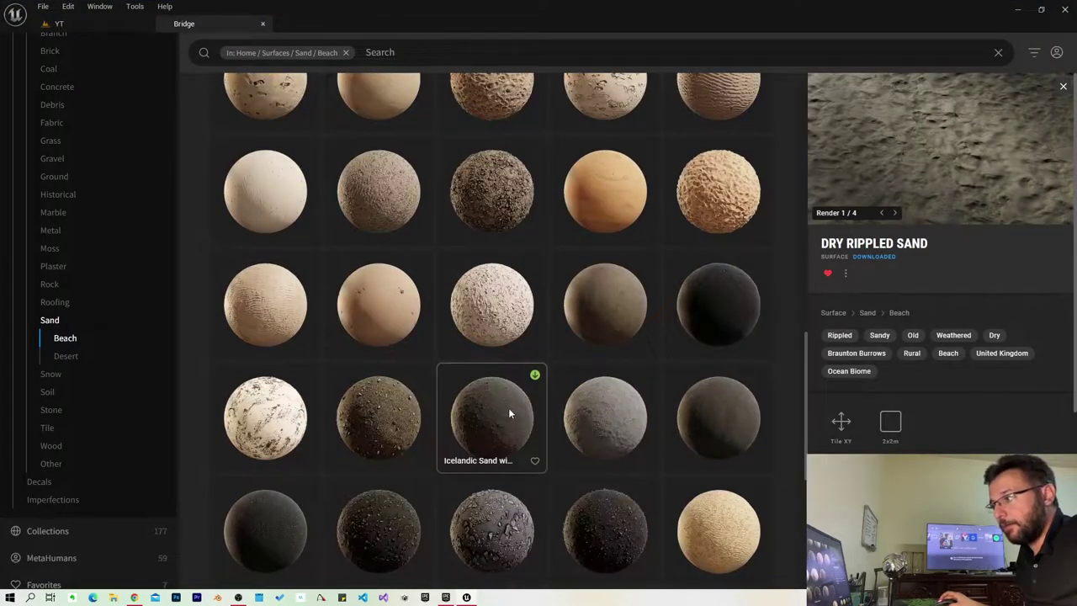
pyautogui.scroll(-3, 508, 407)
pyautogui.click(367, 293)
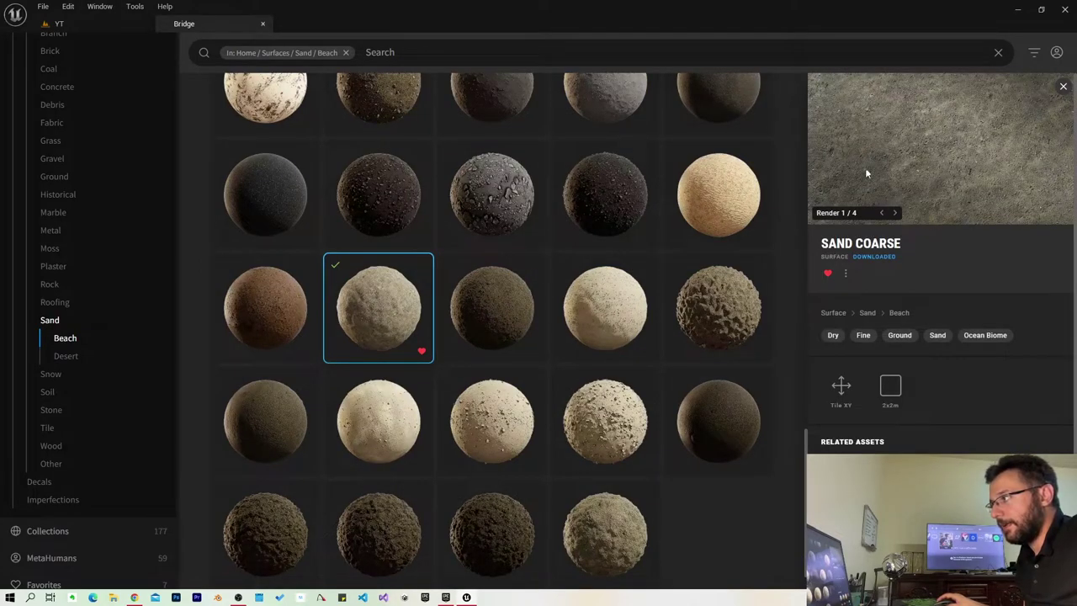
pyautogui.click(893, 214)
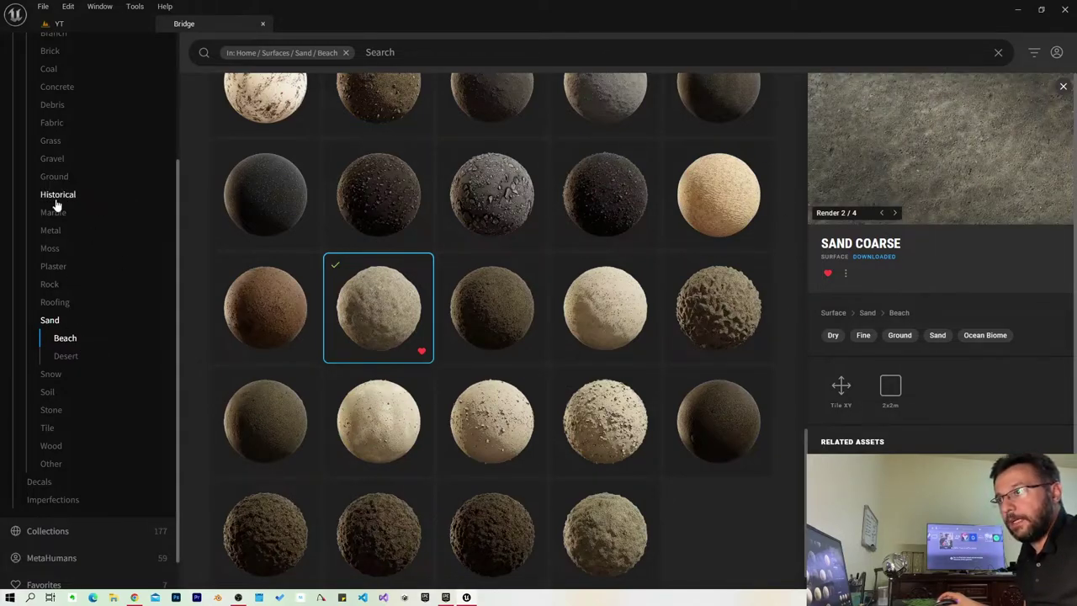
pyautogui.scroll(3, 63, 157)
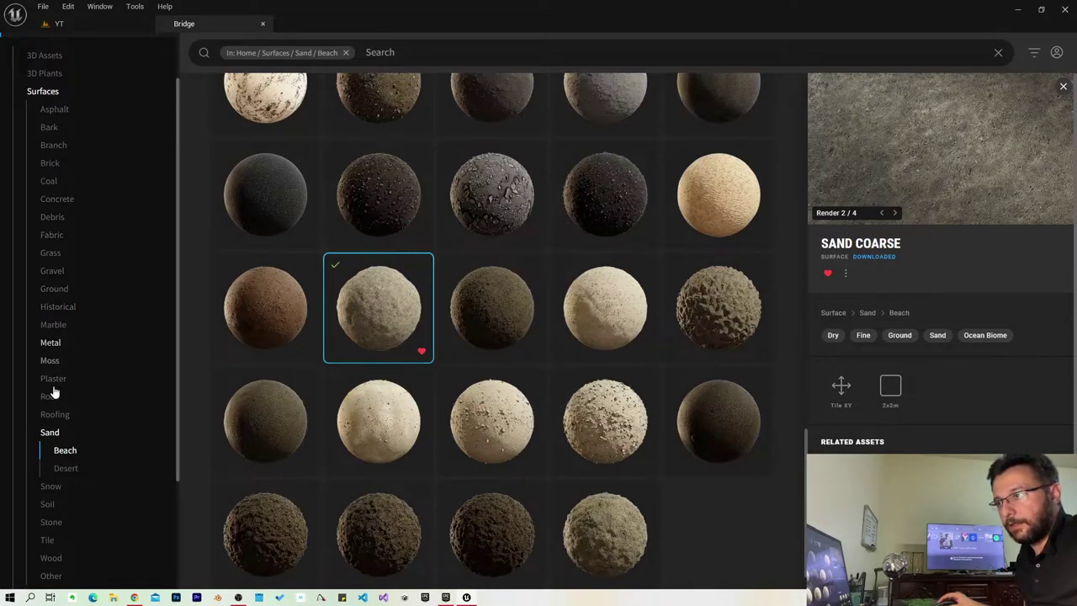
pyautogui.scroll(-3, 92, 411)
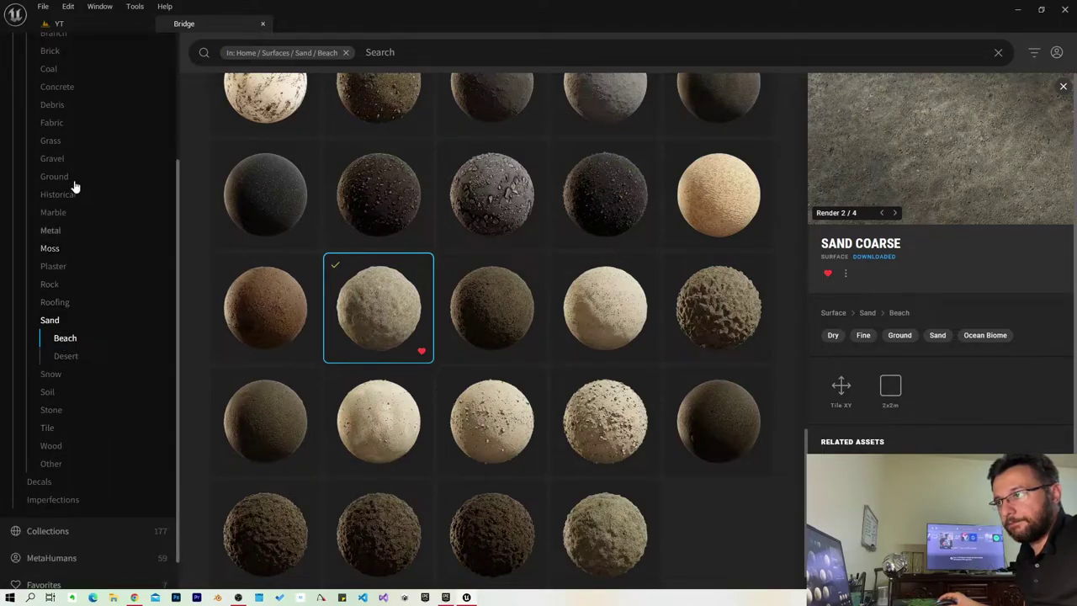
pyautogui.scroll(3, 72, 189)
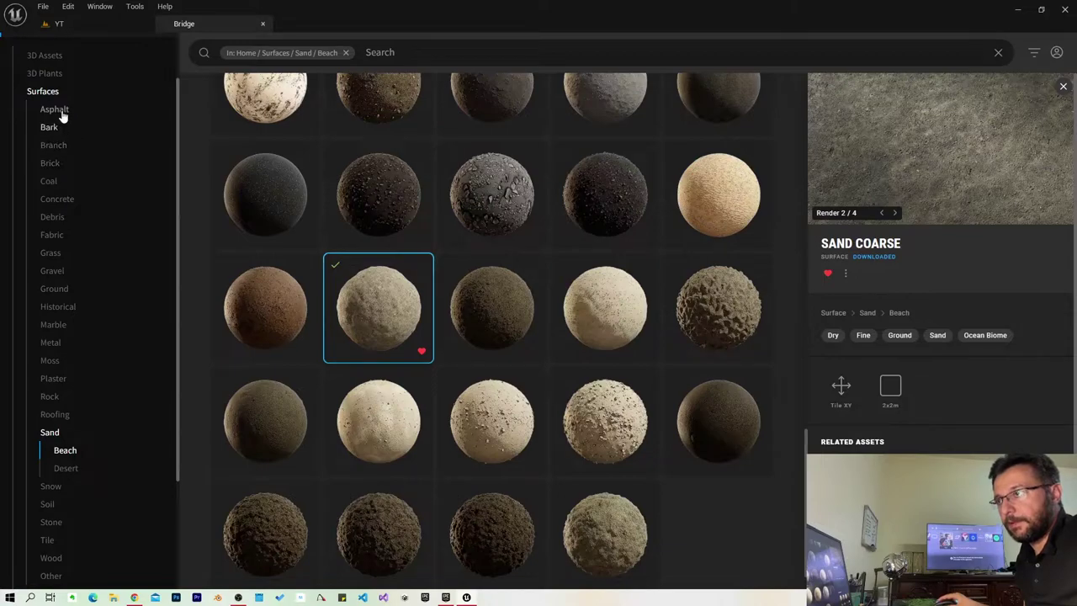
# Step: Browse to Surfaces > Grass > Wild and scroll through its surfaces
pyautogui.click(51, 254)
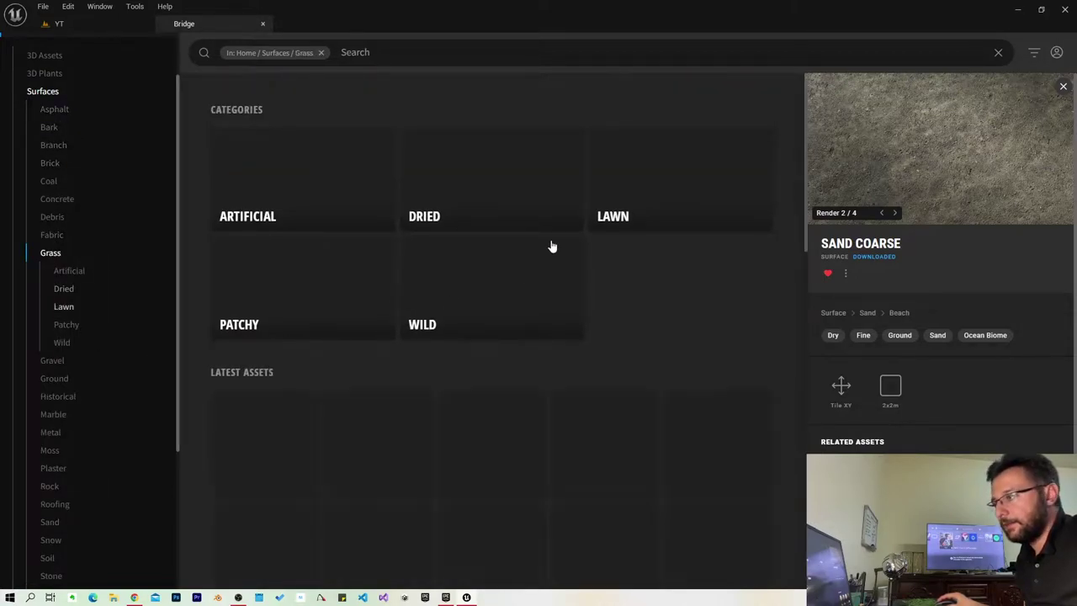
pyautogui.click(63, 342)
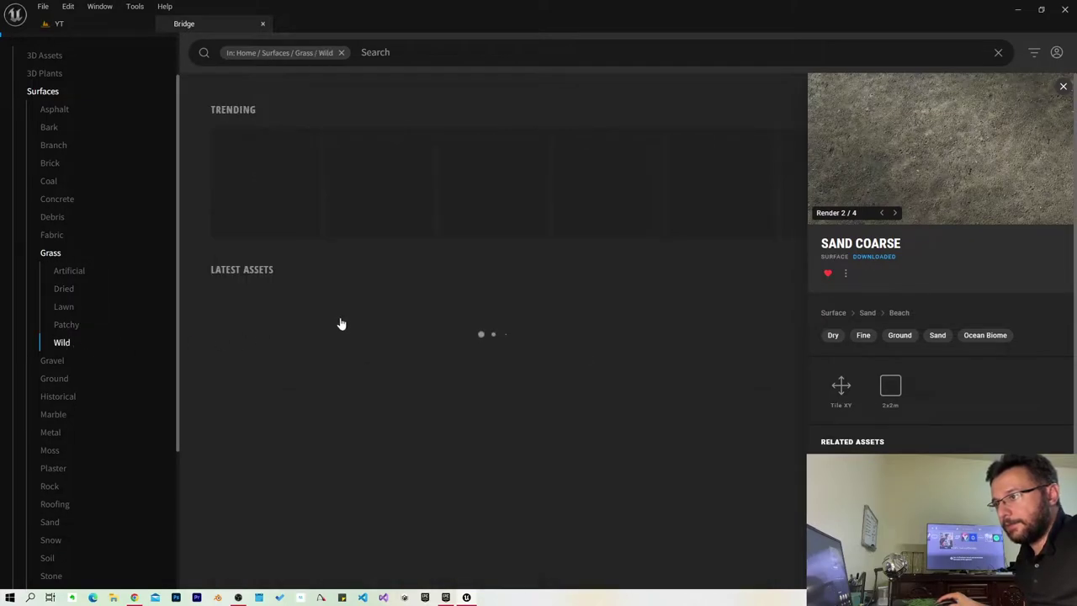
pyautogui.scroll(-2, 610, 286)
pyautogui.scroll(-2, 611, 303)
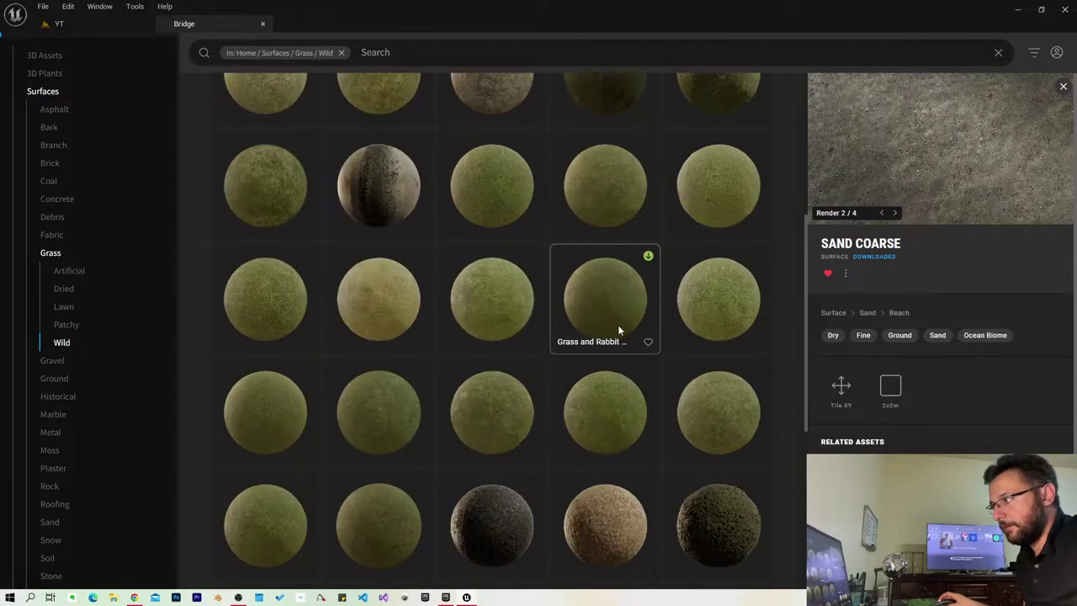
pyautogui.scroll(-2, 588, 336)
pyautogui.scroll(-2, 539, 346)
pyautogui.scroll(-1, 589, 332)
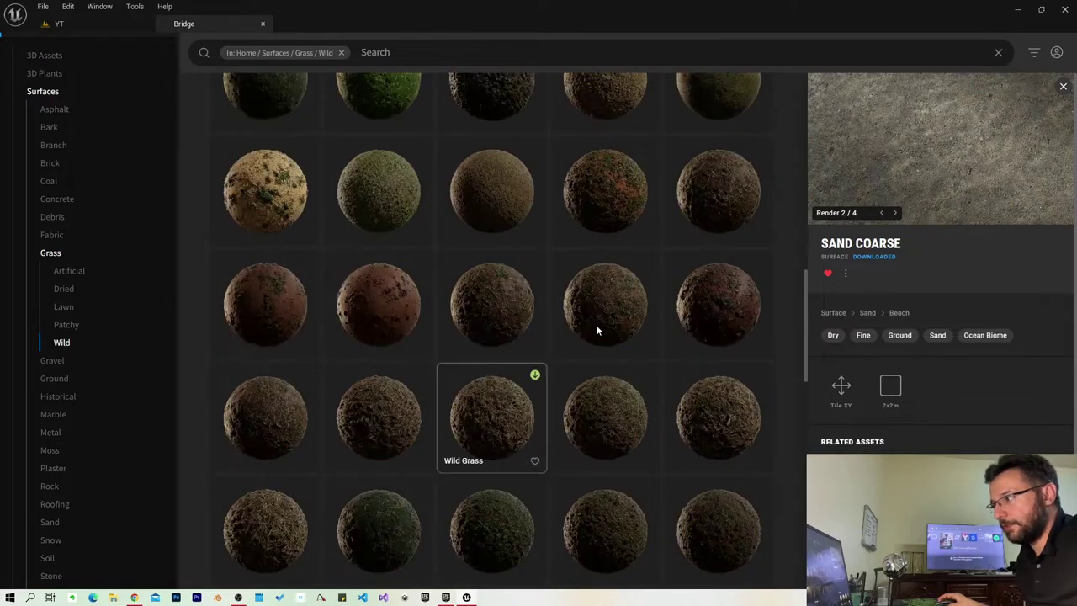
pyautogui.scroll(-2, 596, 326)
# Step: Preview Fresh Wild Grass, the lakebed, Wild Grass and Ferns, Grass and Rubble, then select Wild Grass
pyautogui.click(590, 309)
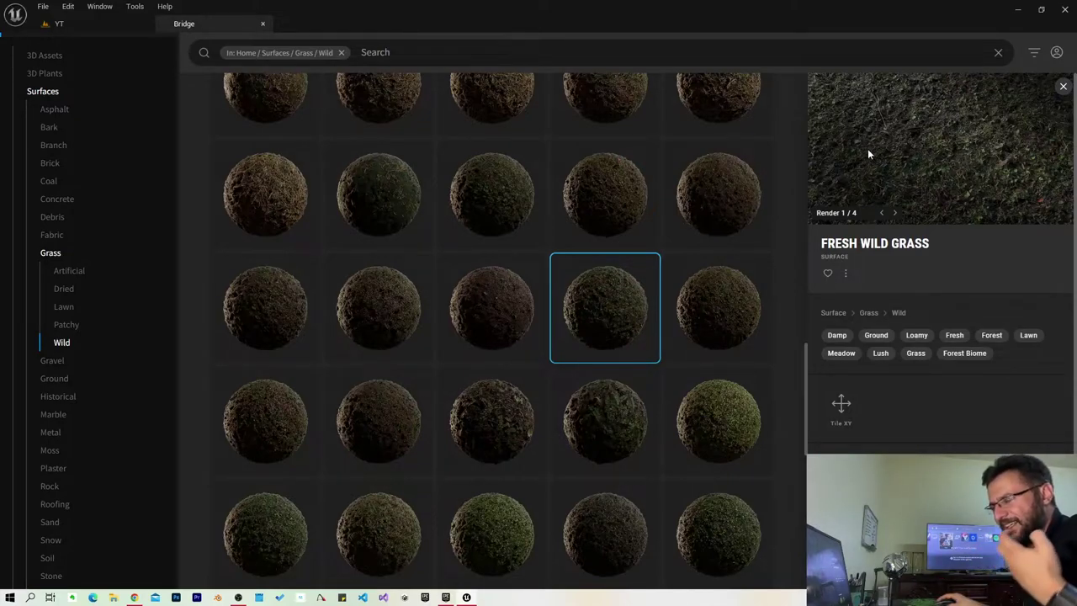
pyautogui.click(396, 308)
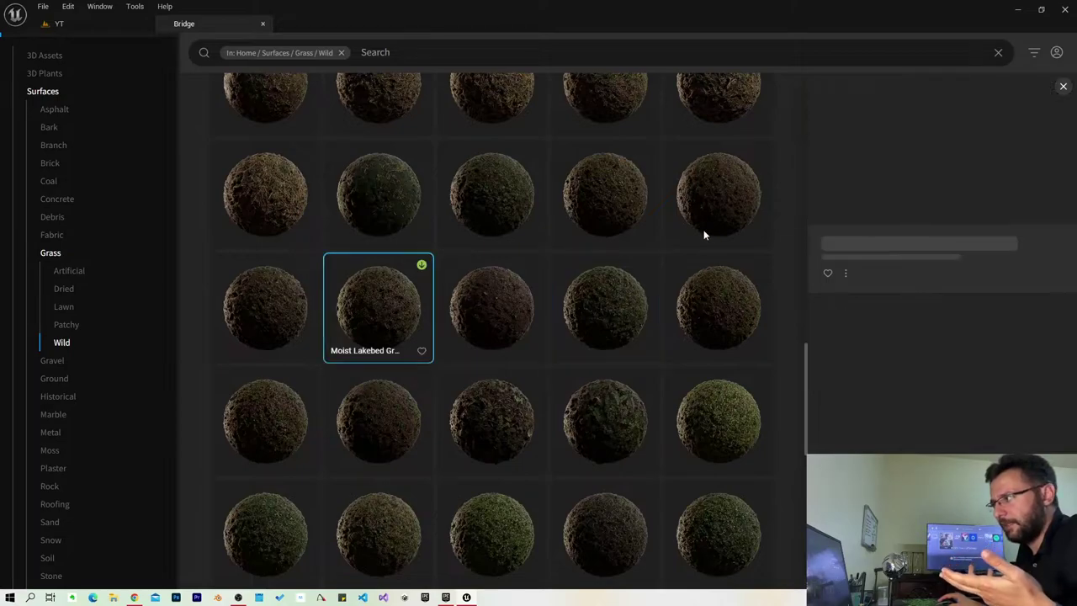
pyautogui.click(520, 418)
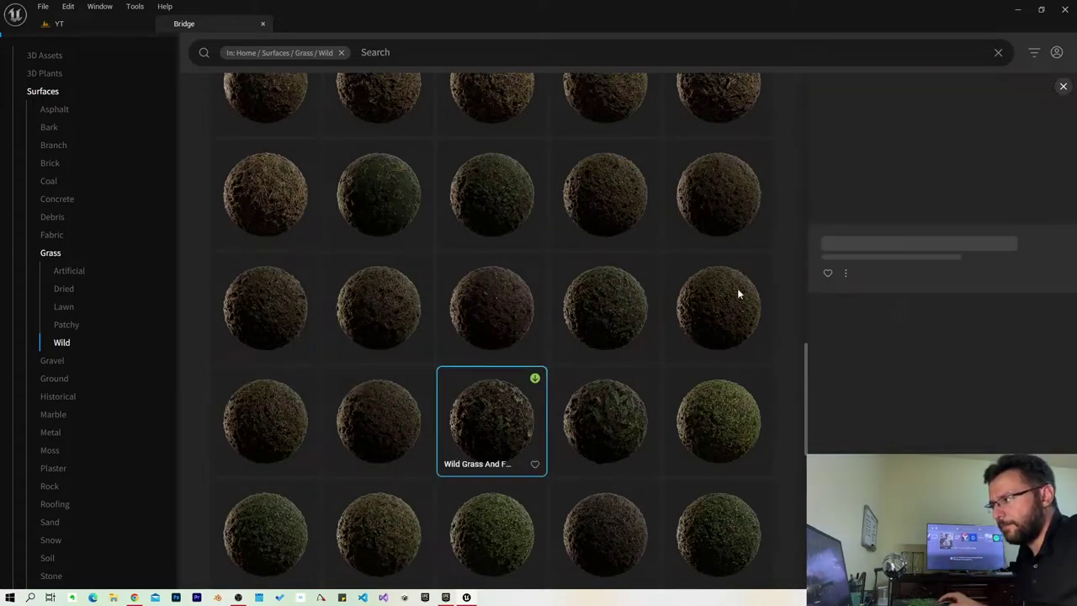
pyautogui.scroll(-4, 519, 375)
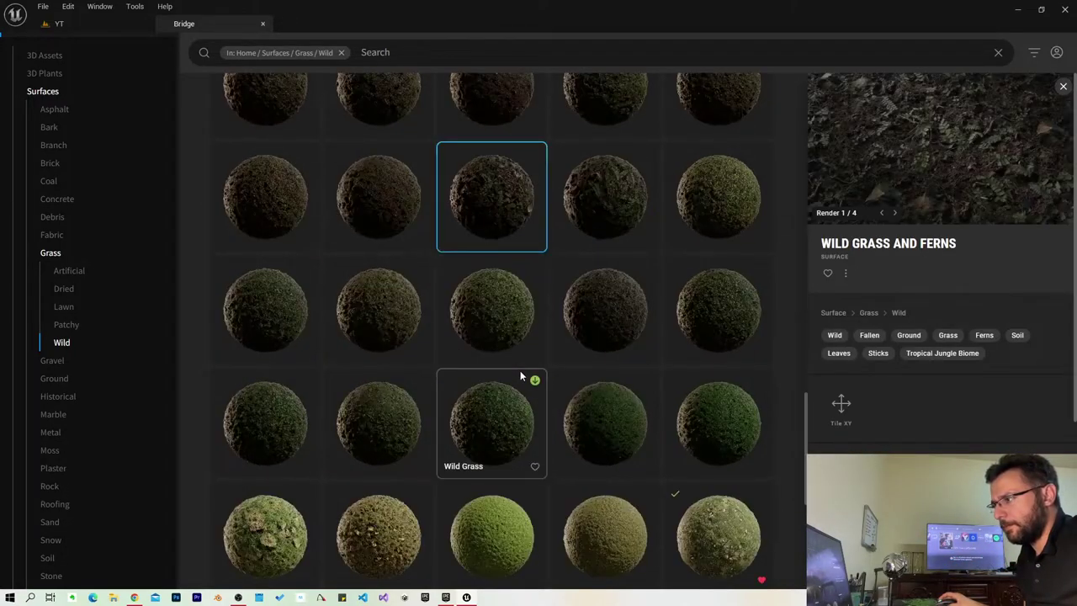
pyautogui.scroll(-2, 521, 378)
pyautogui.scroll(-2, 538, 370)
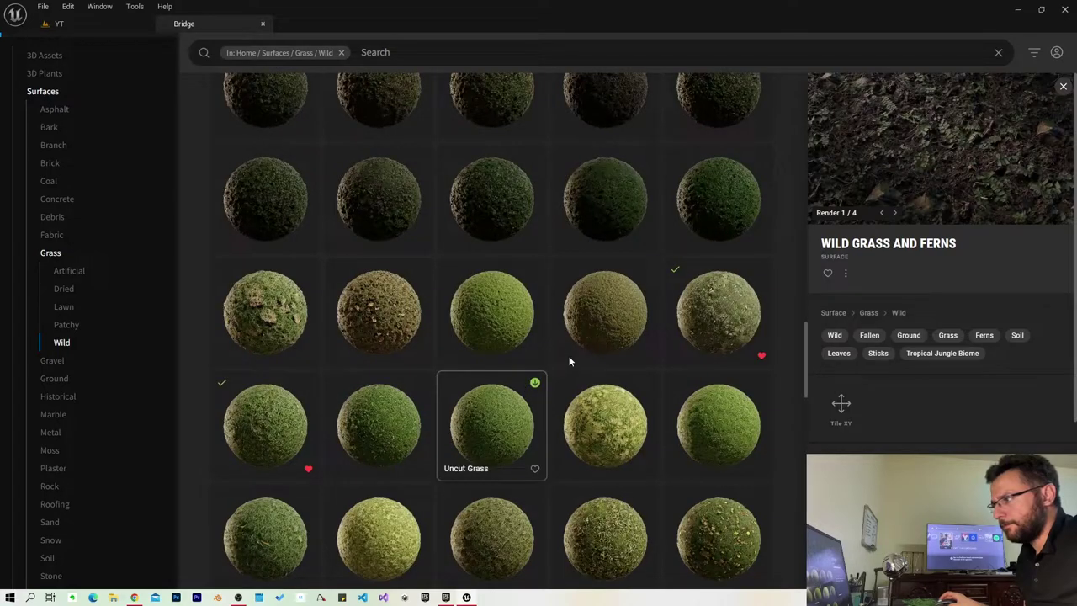
pyautogui.click(711, 307)
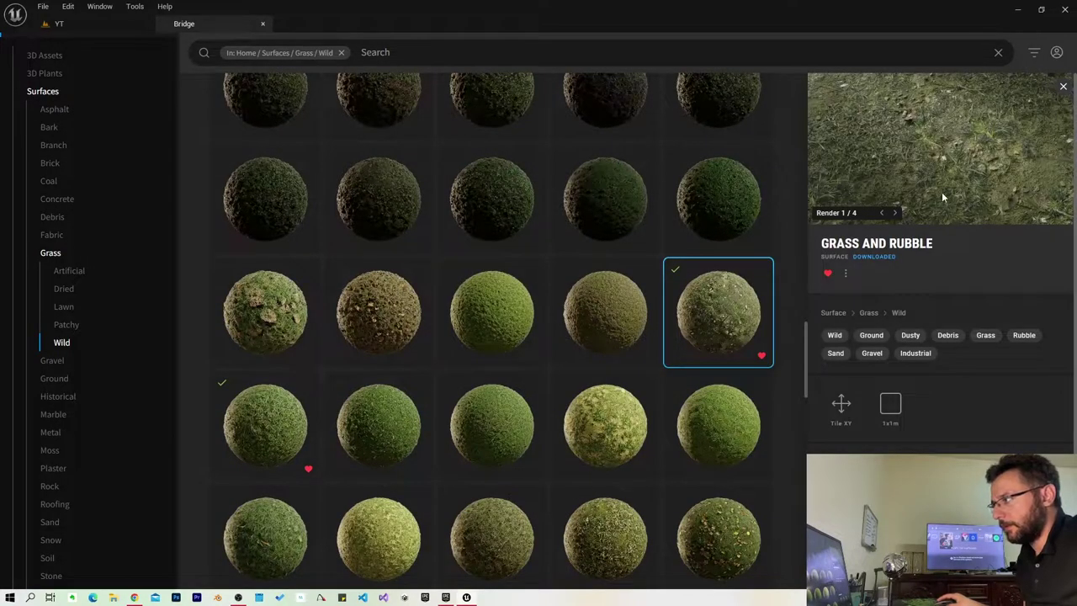
pyautogui.click(270, 401)
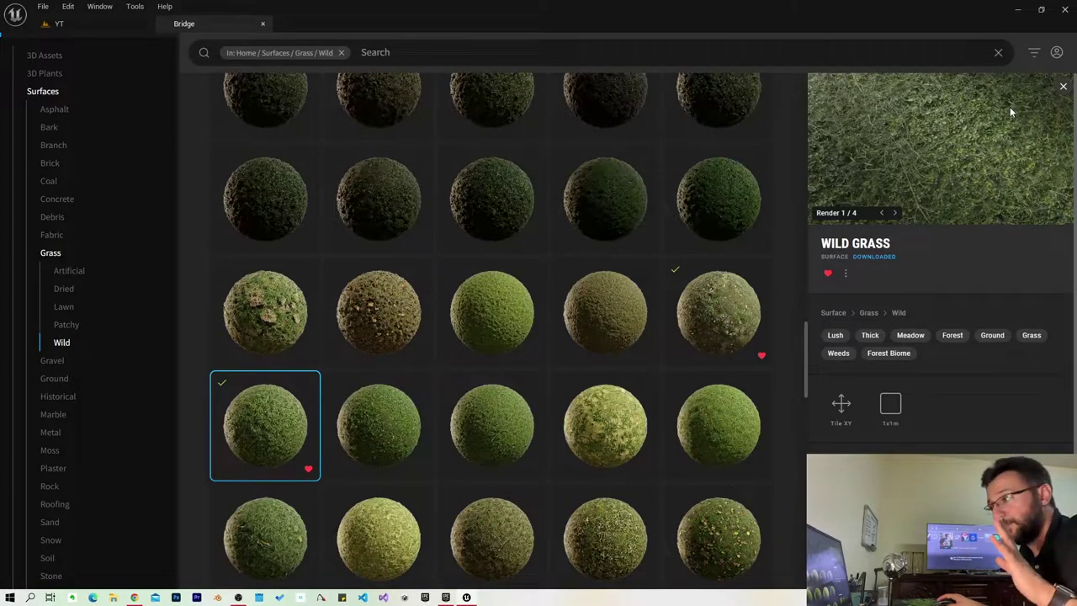
pyautogui.scroll(-3, 109, 297)
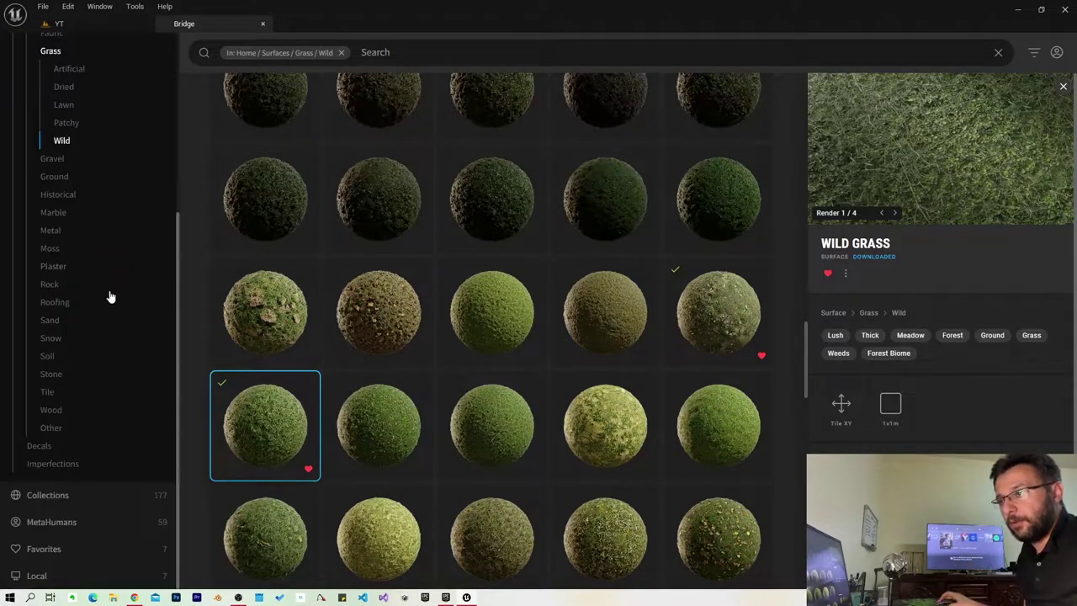
# Step: Open Favorites and view each favorite's details, from Eroded Sedimentary Cliff through Sand Coarse to Wild Grass
pyautogui.click(56, 548)
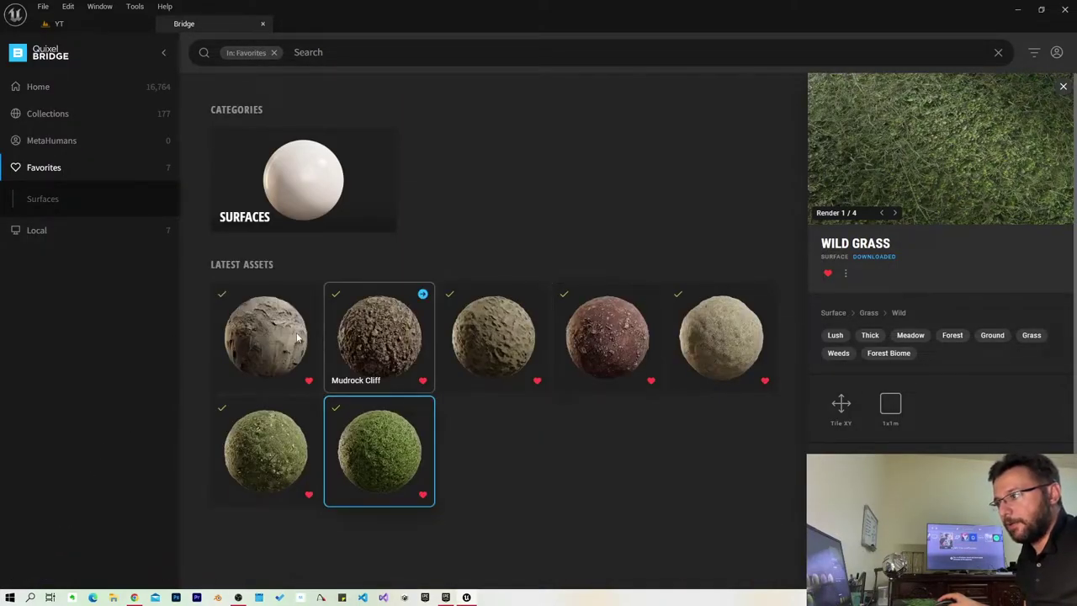
pyautogui.click(285, 333)
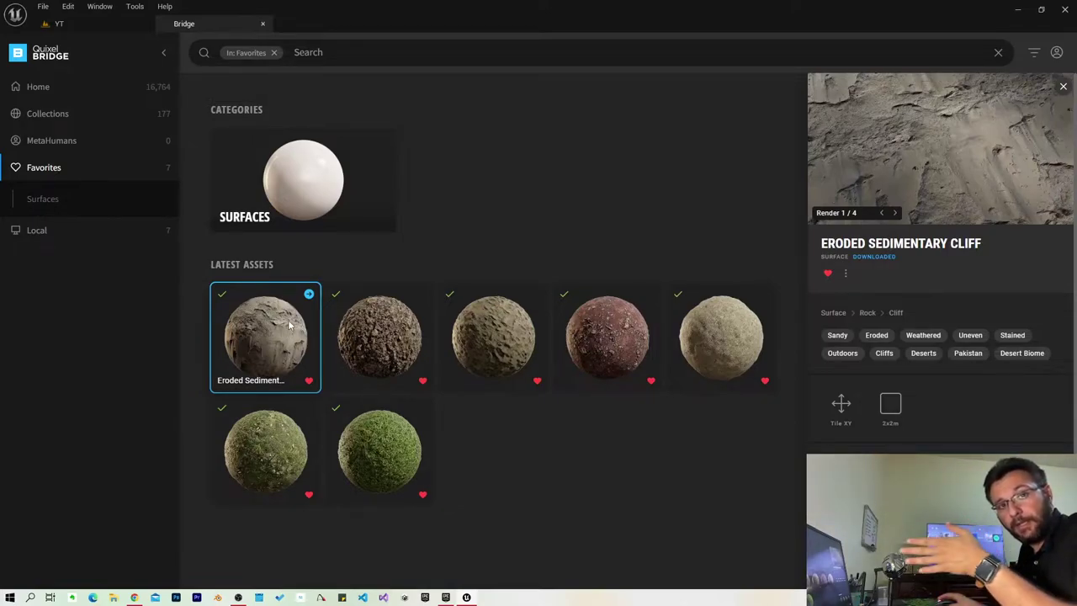
pyautogui.click(380, 337)
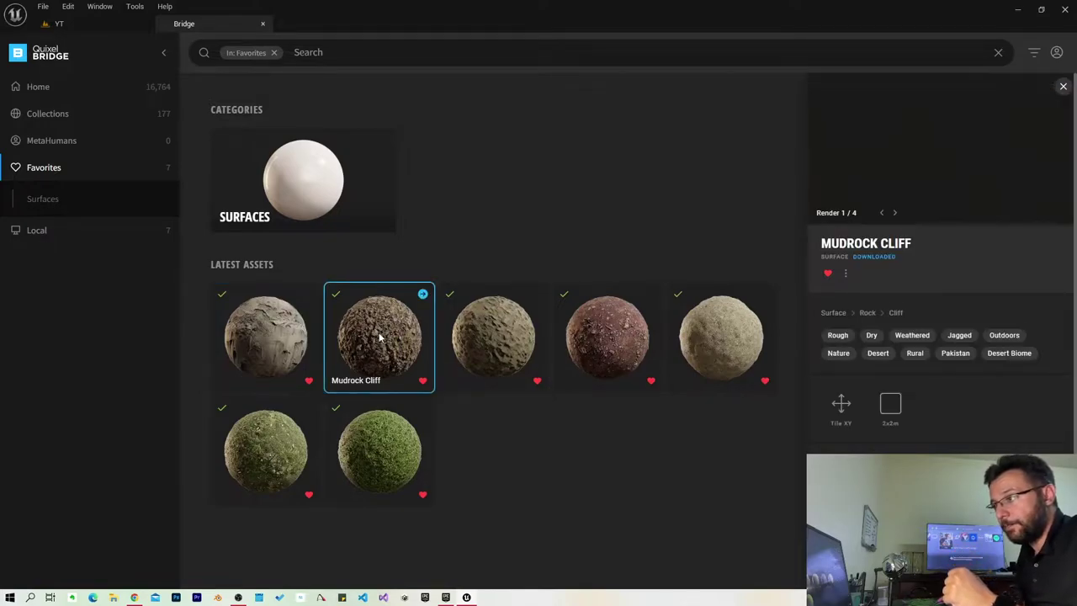
pyautogui.click(506, 323)
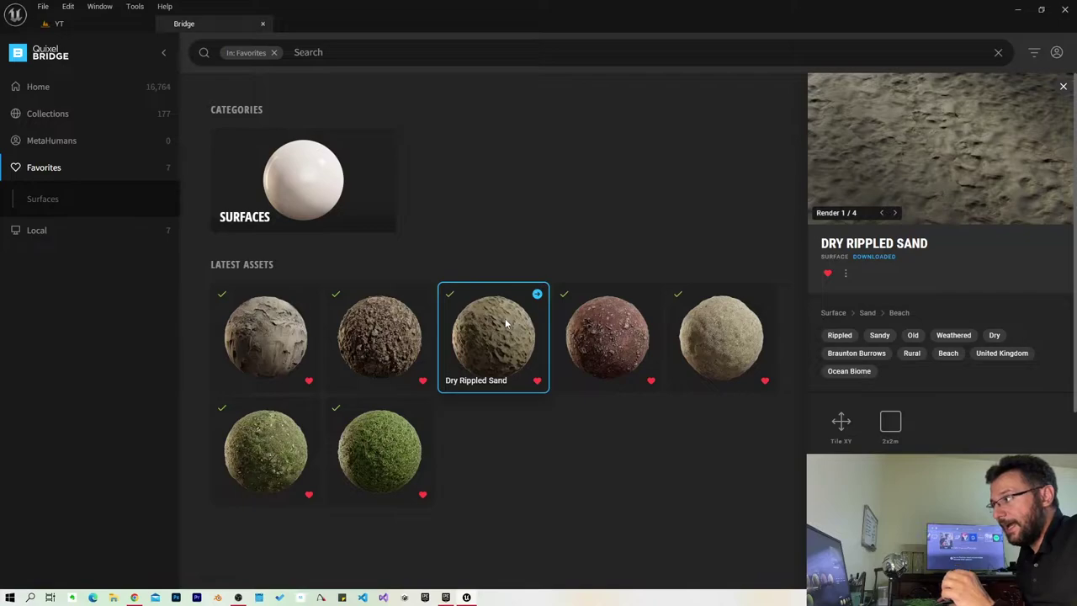
pyautogui.click(604, 331)
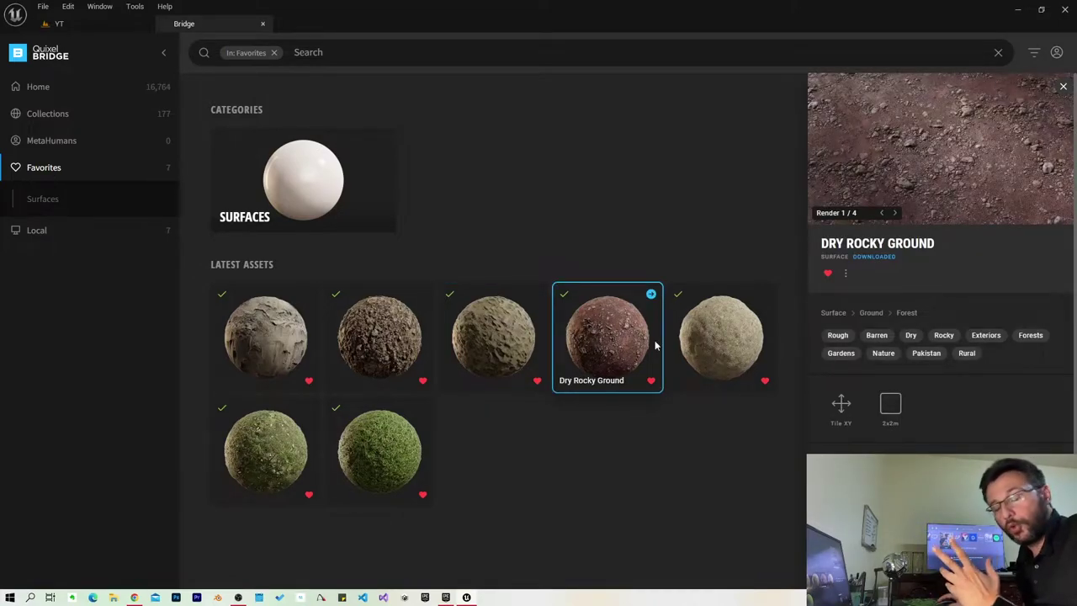
pyautogui.click(708, 328)
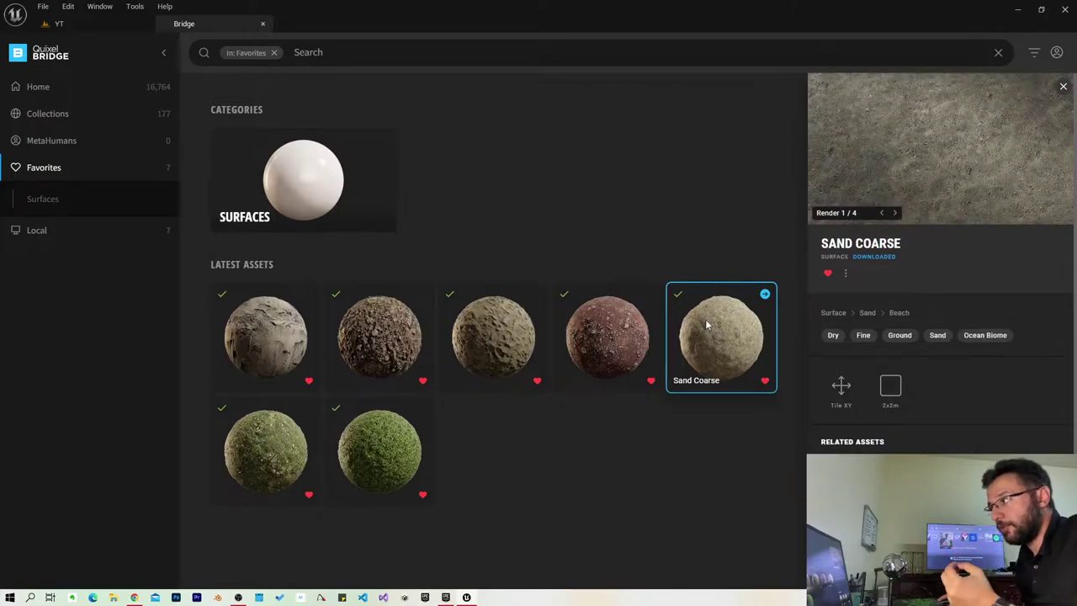
pyautogui.click(271, 449)
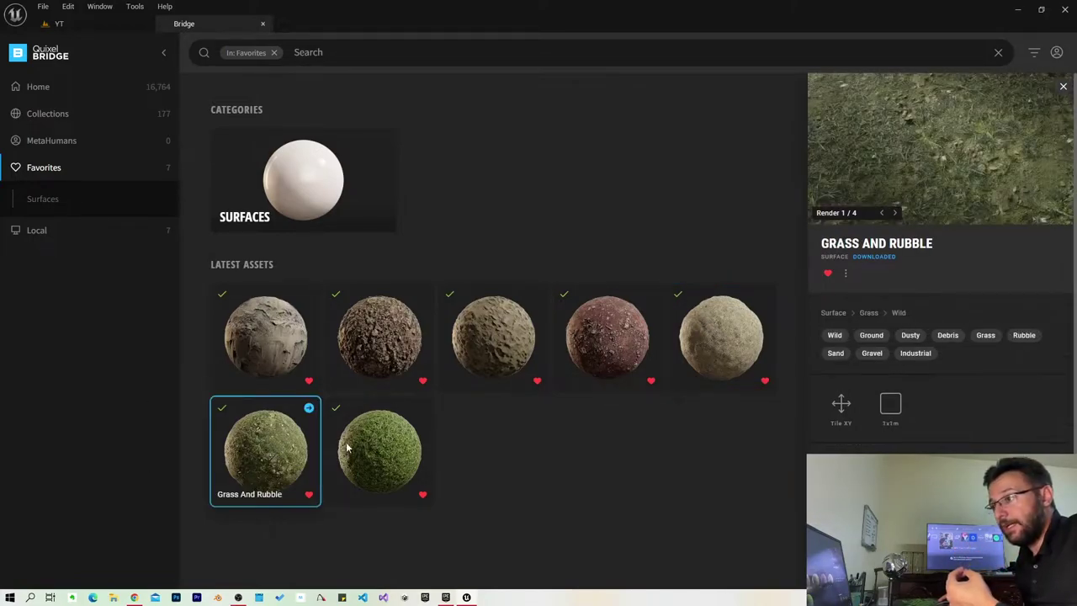
pyautogui.click(393, 447)
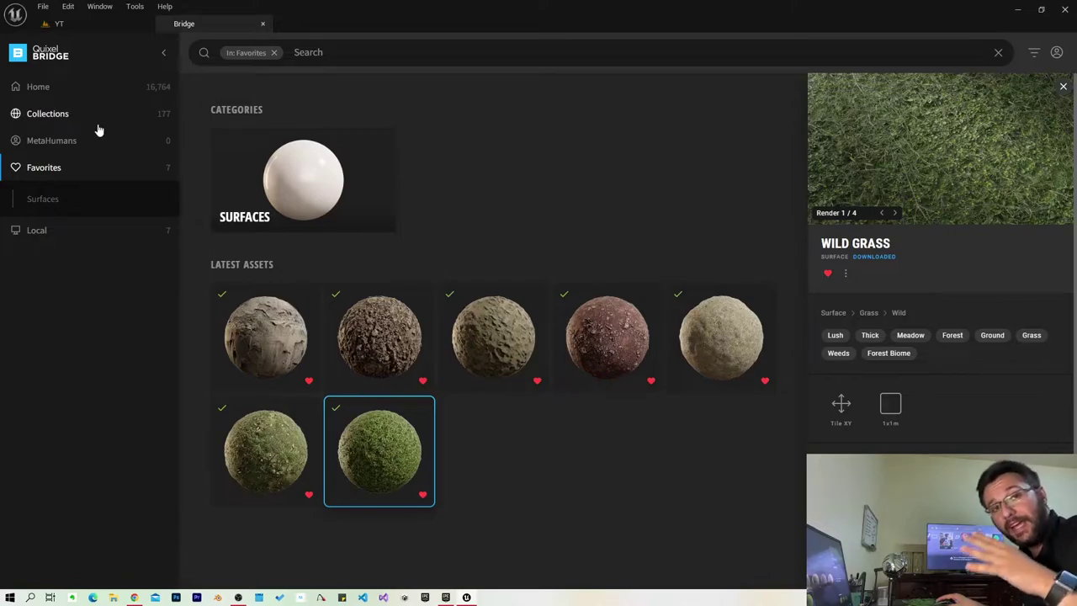
# Step: Resize the editor and Bridge windows, then add Eroded Sedimentary Cliff to the project
pyautogui.moveTo(526, 19)
pyautogui.mouseDown()
pyautogui.moveTo(472, 52)
pyautogui.moveTo(472, 4)
pyautogui.mouseUp()
pyautogui.moveTo(716, 407); pyautogui.dragTo(716, 586)
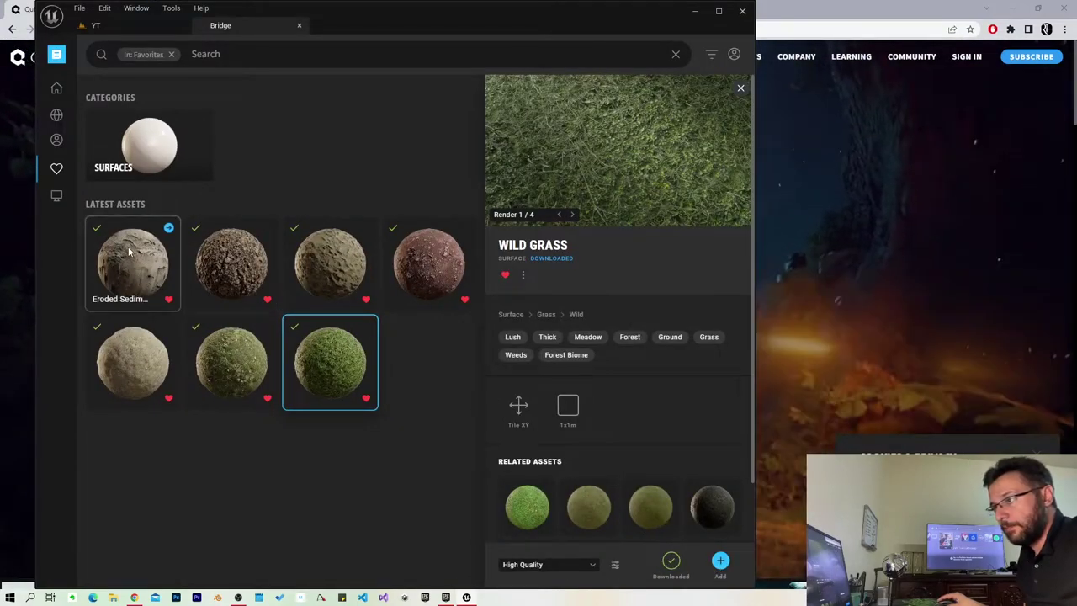
pyautogui.click(129, 251)
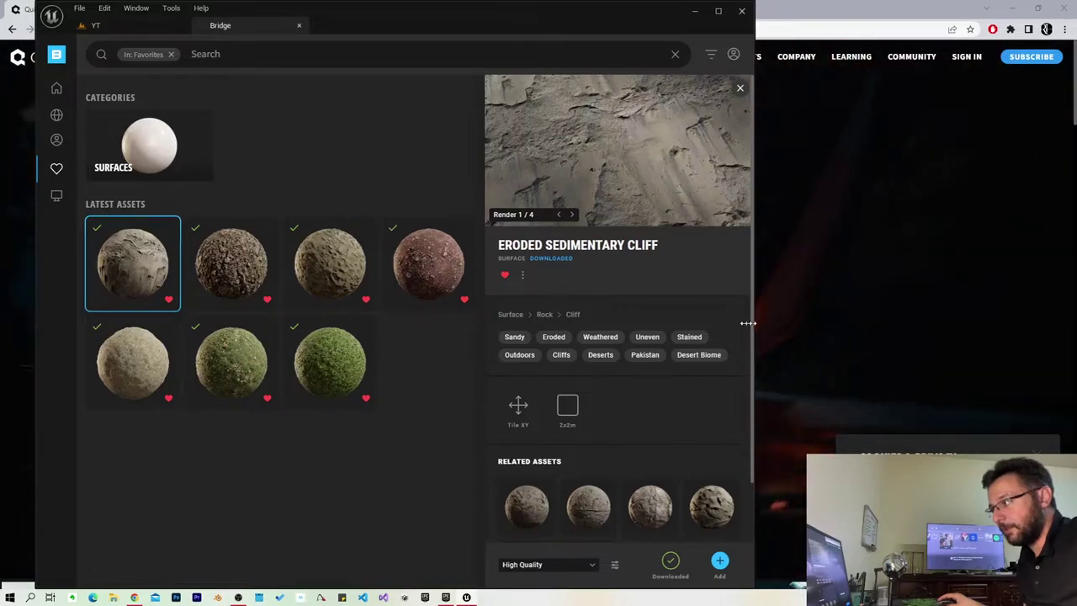
pyautogui.moveTo(754, 324); pyautogui.dragTo(701, 328)
pyautogui.click(666, 561)
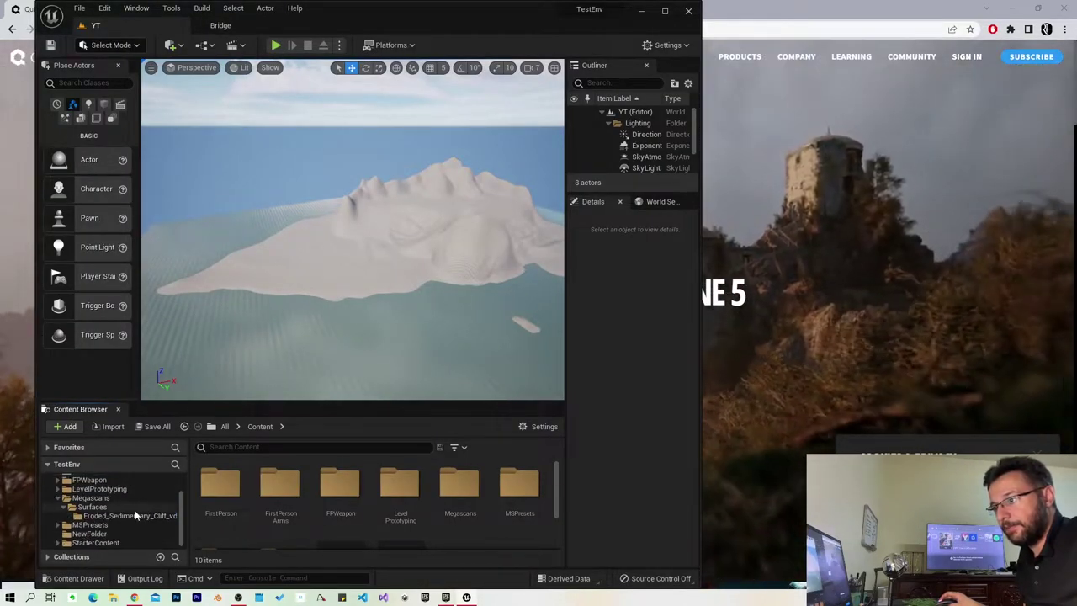
pyautogui.click(135, 515)
# Step: Add Mudrock Cliff, Dry Rippled Sand and Dry Rocky Ground to the project
pyautogui.click(220, 26)
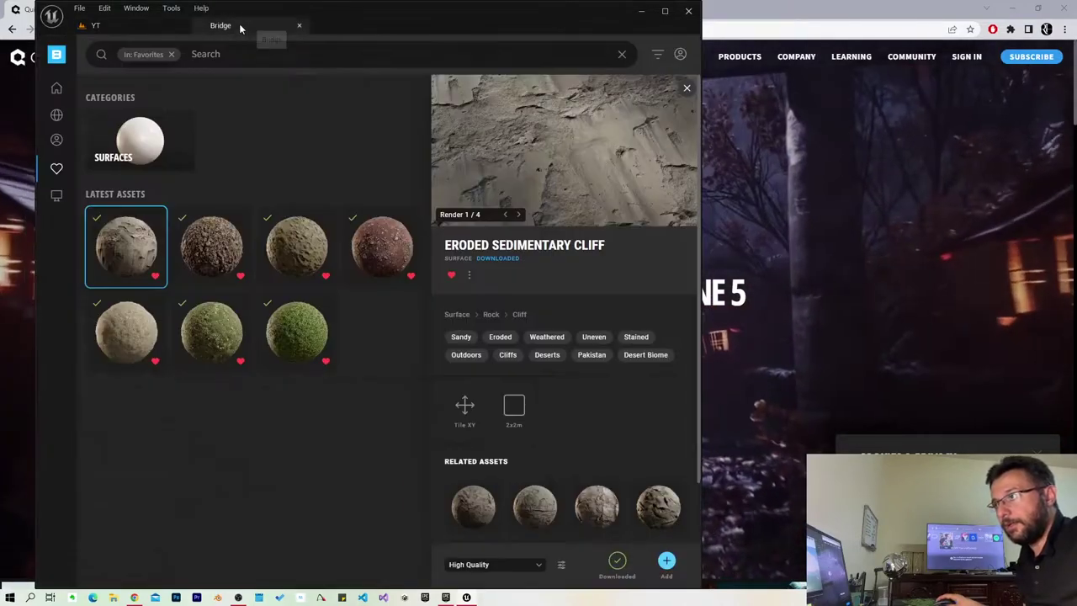
pyautogui.click(201, 244)
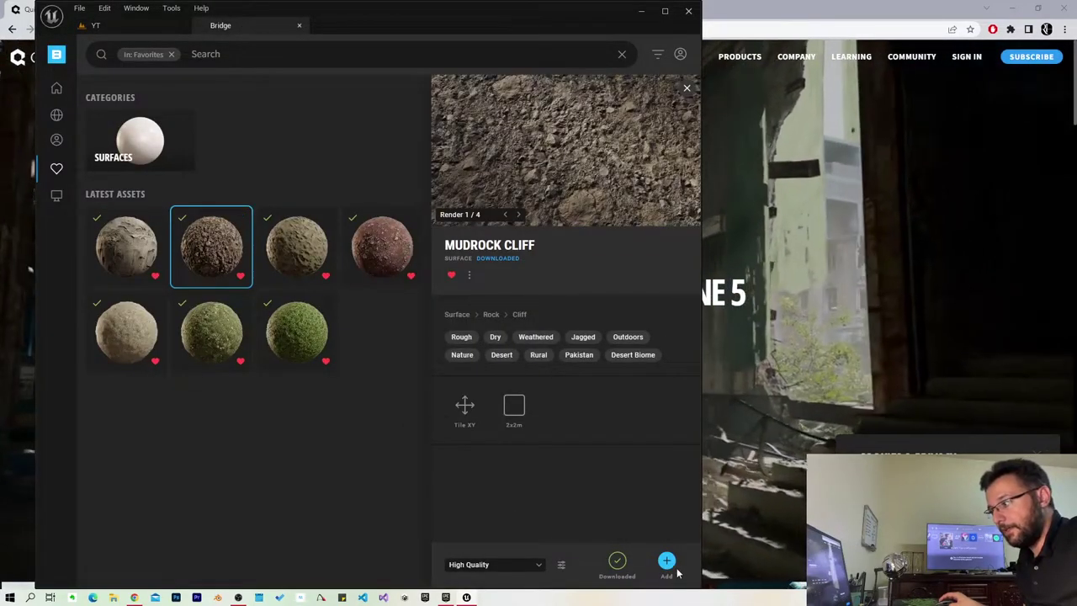
pyautogui.click(667, 561)
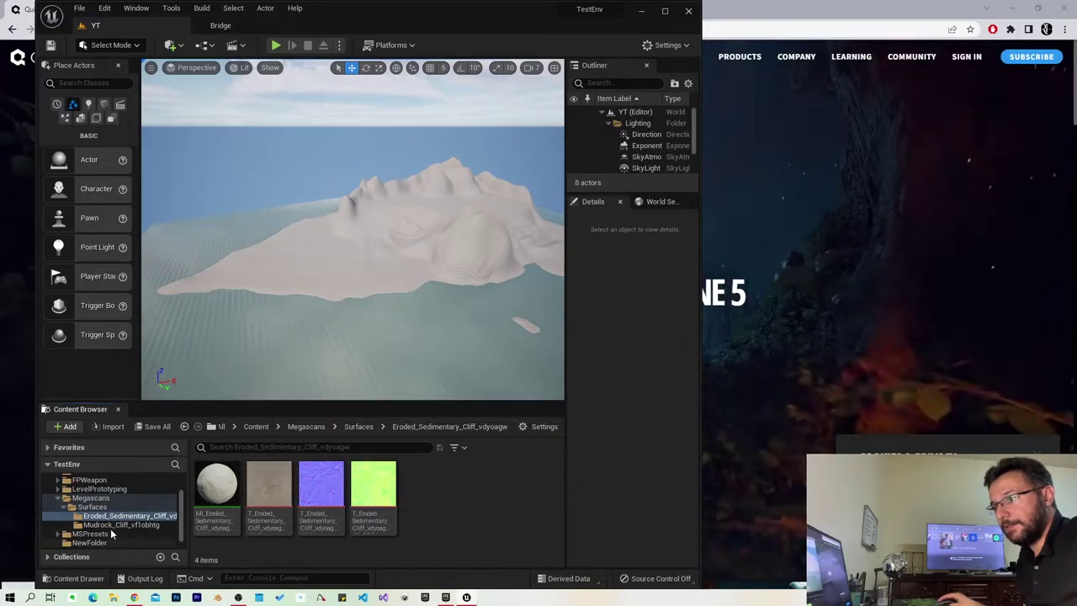
pyautogui.click(220, 26)
pyautogui.click(311, 259)
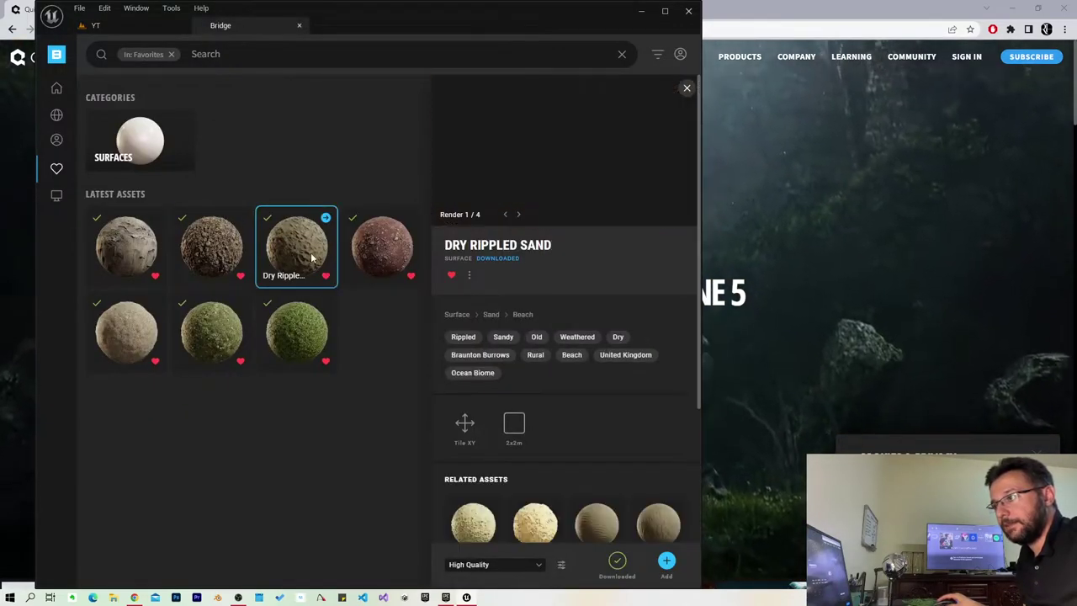
pyautogui.click(666, 561)
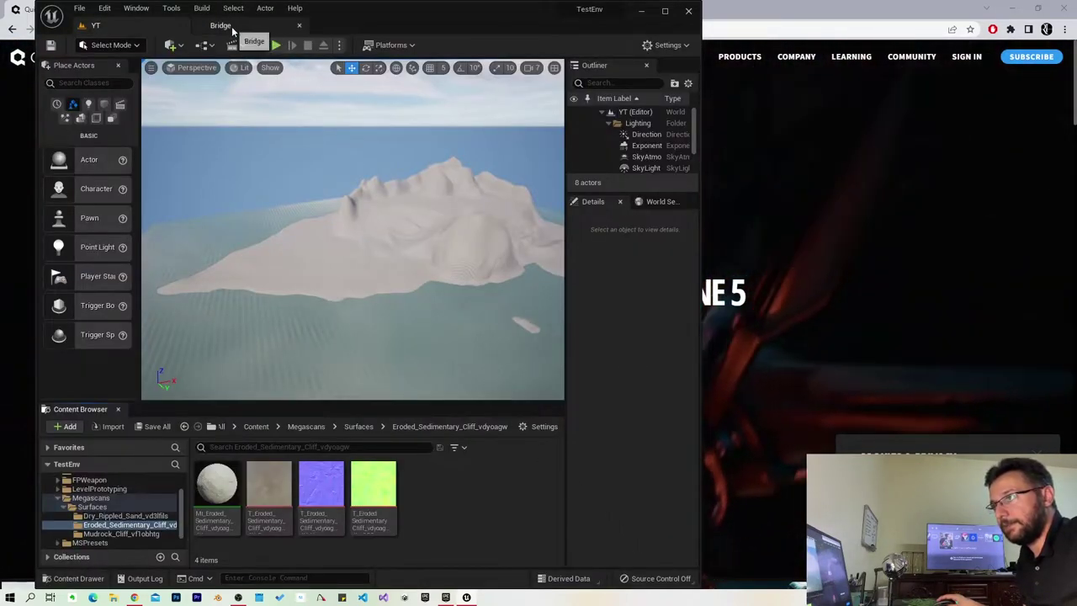
pyautogui.click(229, 26)
pyautogui.click(381, 245)
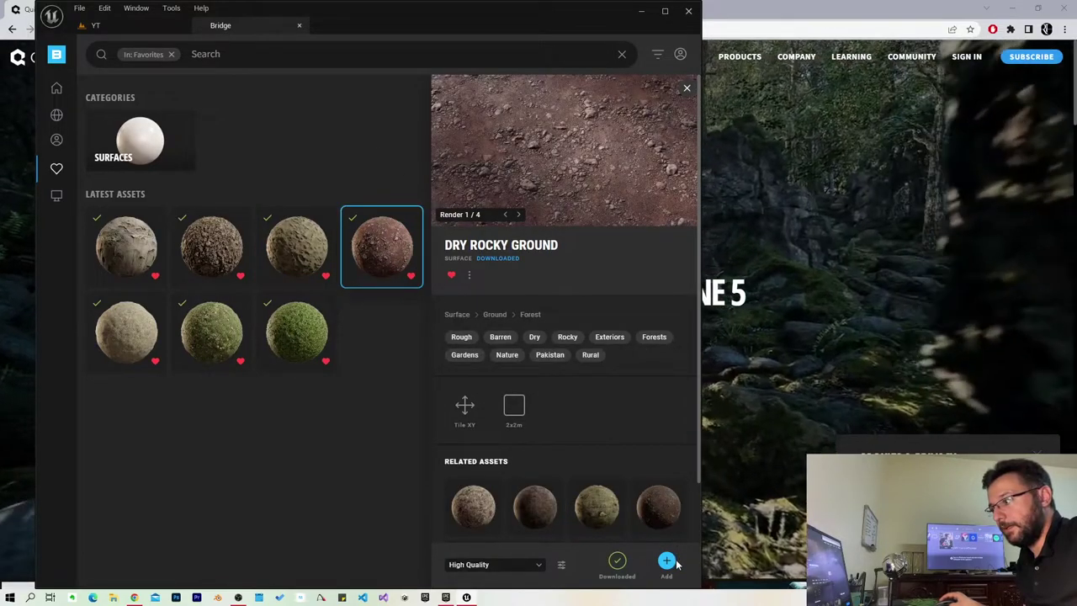
pyautogui.click(667, 561)
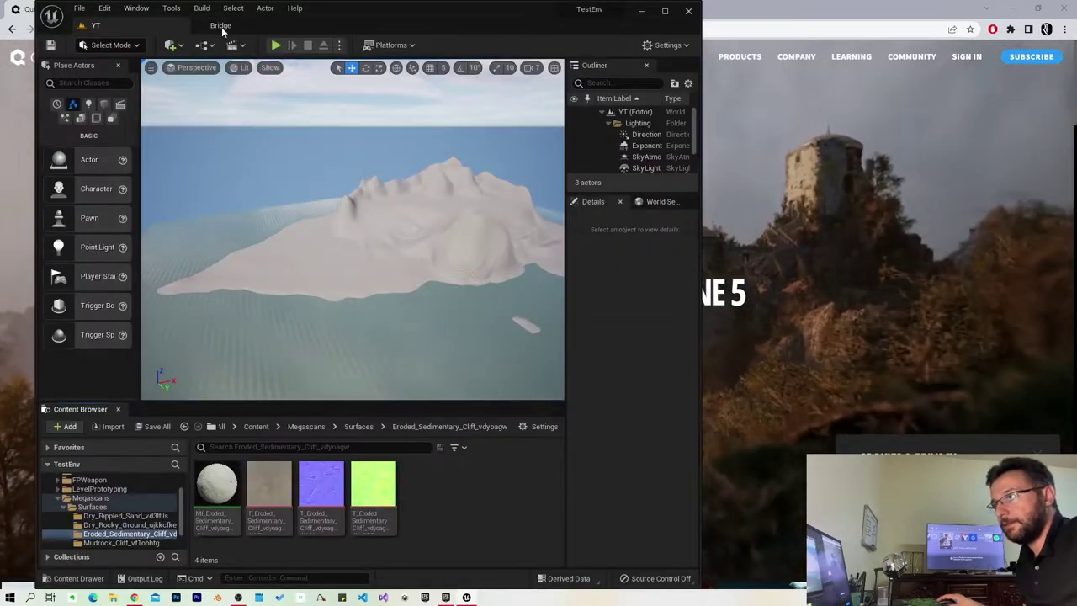
# Step: Add Sand Coarse and Grass and Rubble to the project, then select Wild Grass
pyautogui.click(221, 26)
pyautogui.click(126, 329)
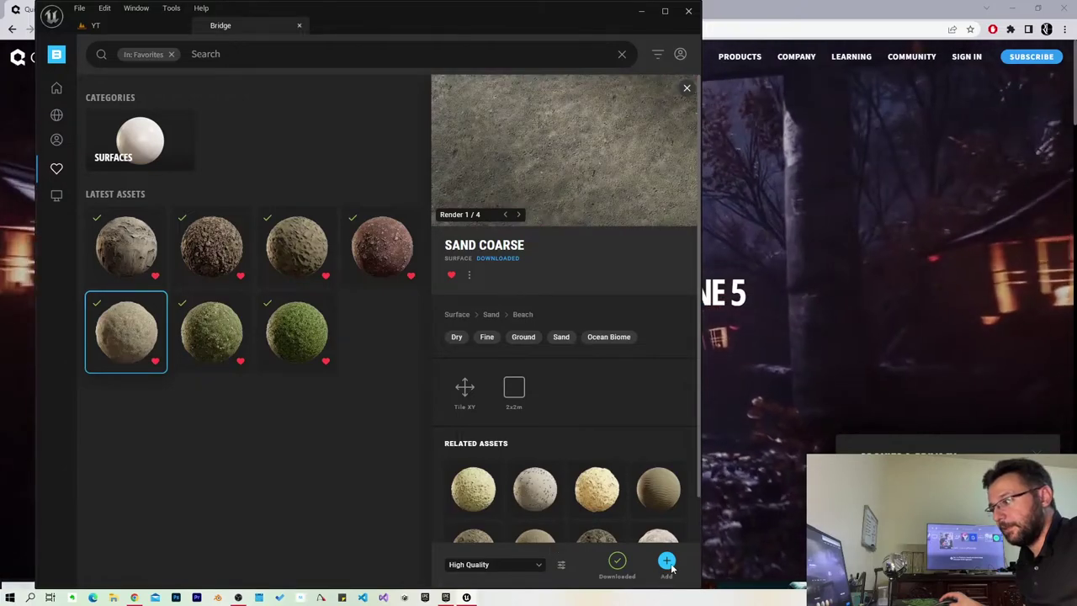
pyautogui.click(666, 561)
pyautogui.click(253, 26)
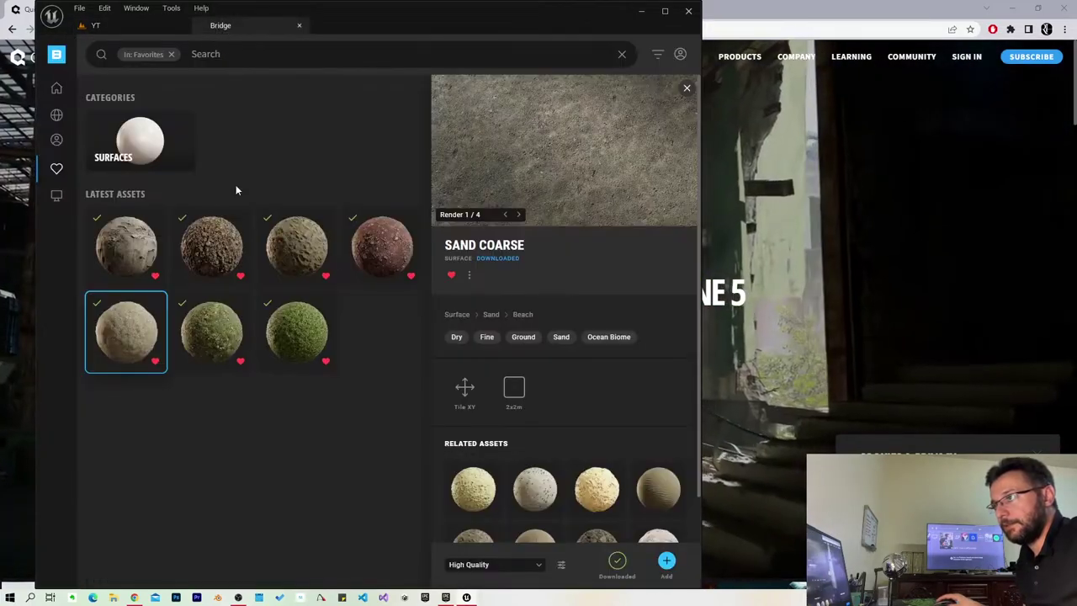
pyautogui.click(222, 313)
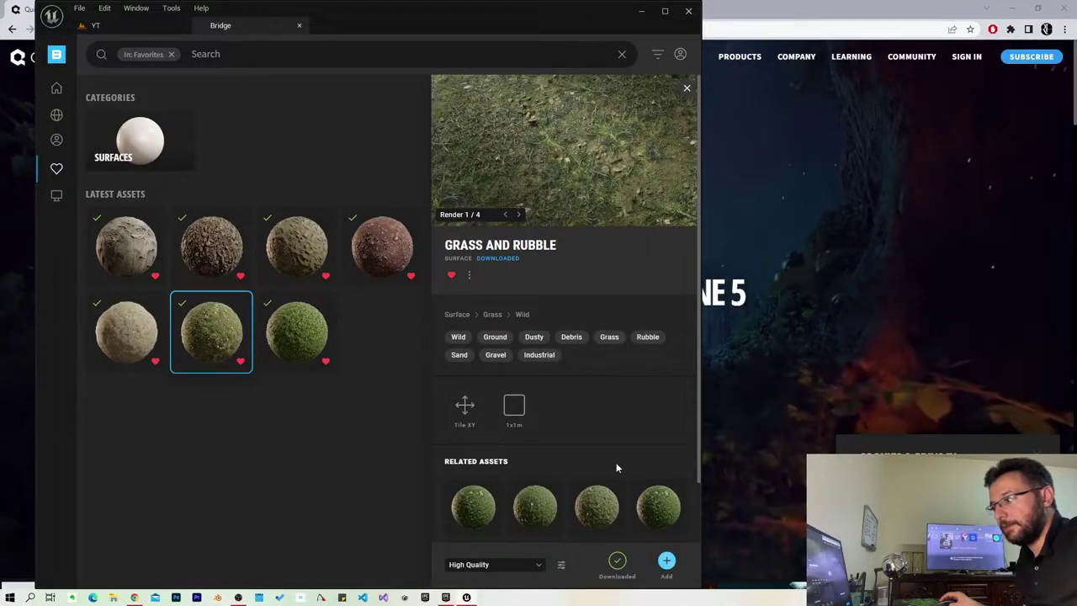
pyautogui.click(666, 561)
pyautogui.click(240, 26)
pyautogui.click(296, 331)
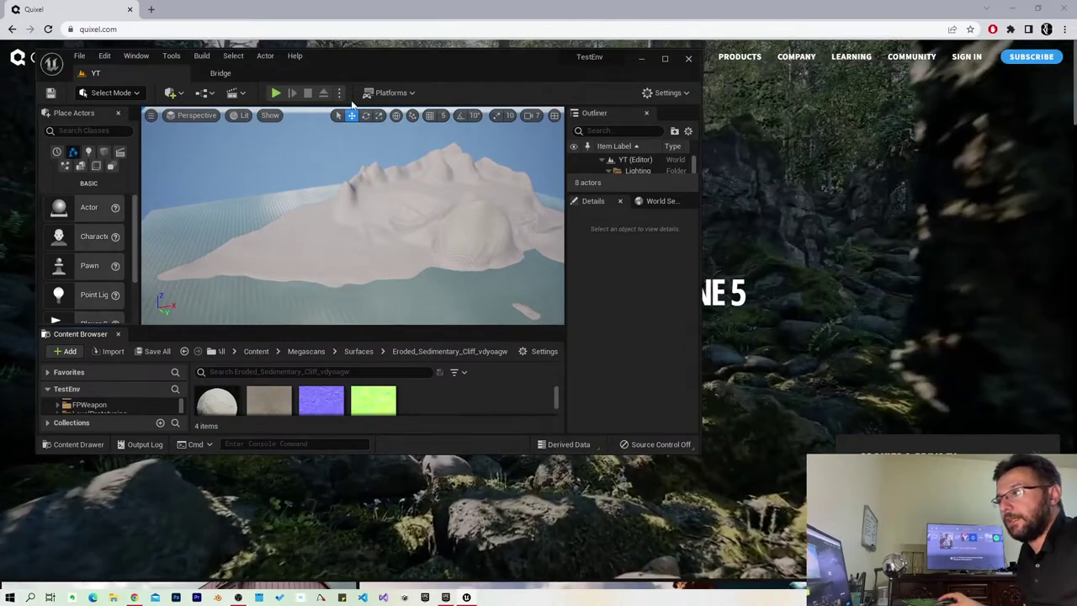
# Step: Maximize the editor, check each surface folder from Dry_Rocky_Ground to Wild_Grass, then show Content
pyautogui.doubleClick(371, 59)
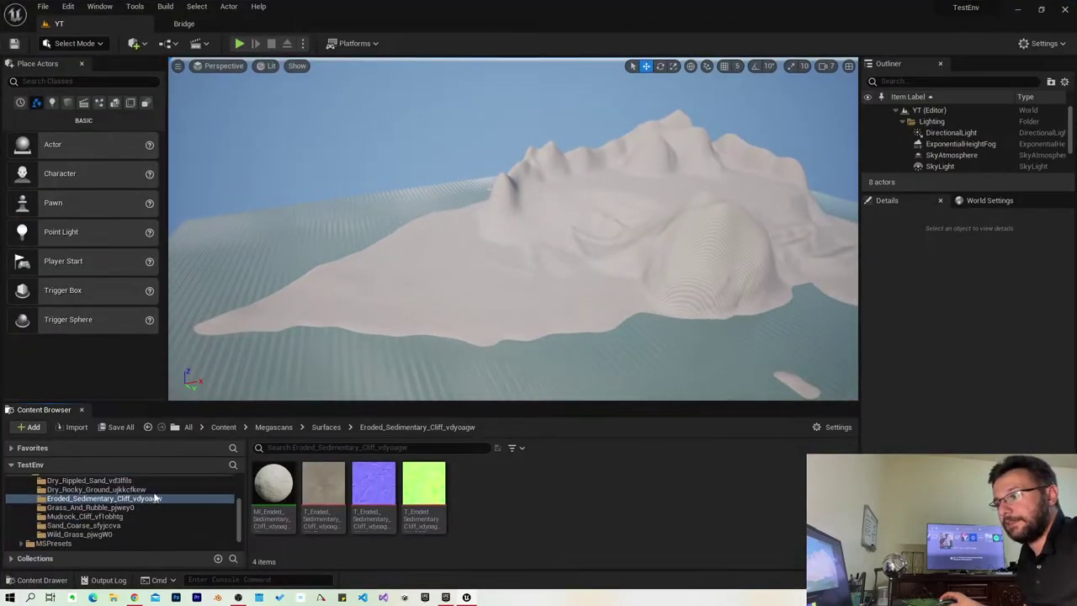
pyautogui.moveTo(326, 403); pyautogui.dragTo(325, 291)
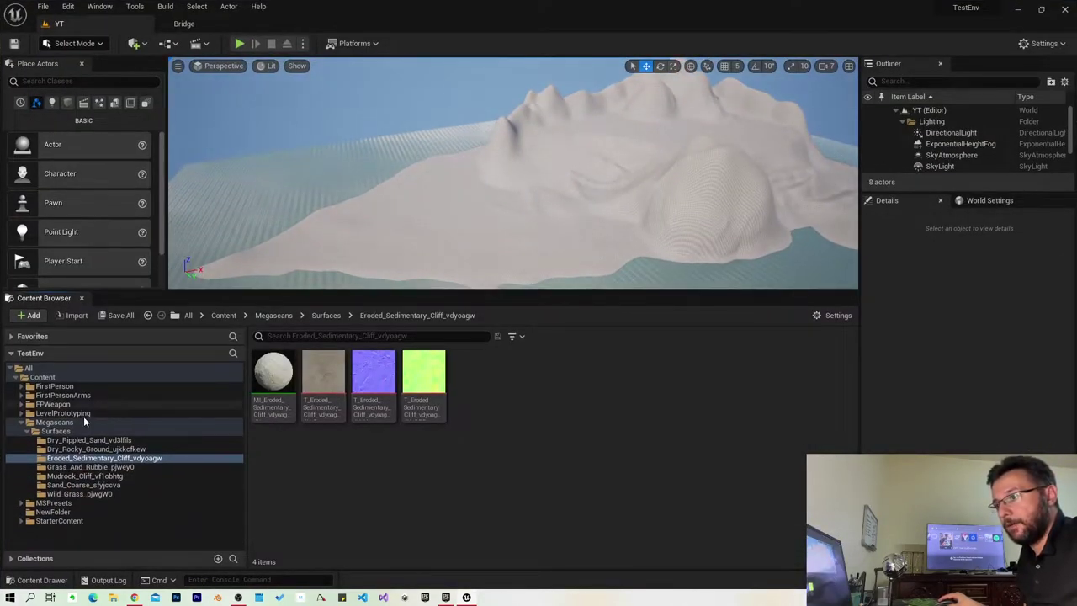
pyautogui.click(64, 449)
pyautogui.click(65, 458)
pyautogui.click(66, 467)
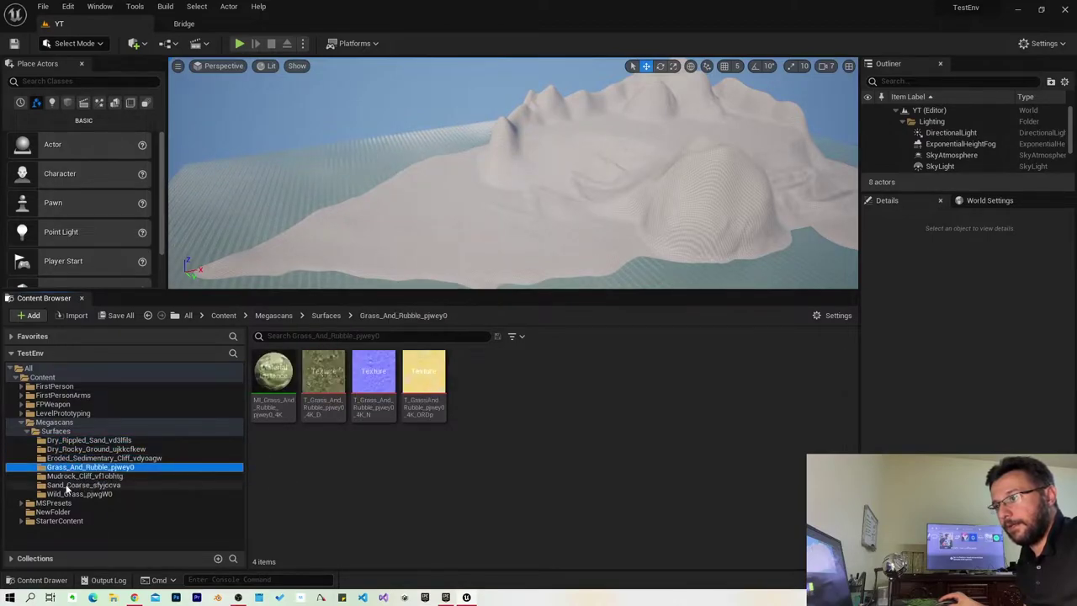
pyautogui.click(67, 476)
pyautogui.click(69, 485)
pyautogui.click(74, 494)
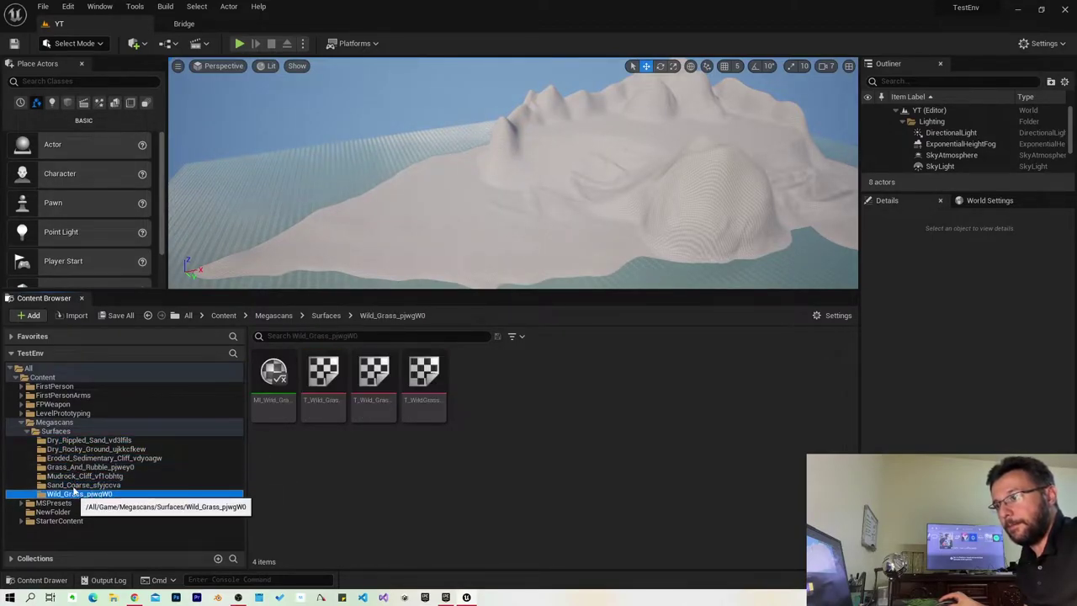
pyautogui.click(46, 430)
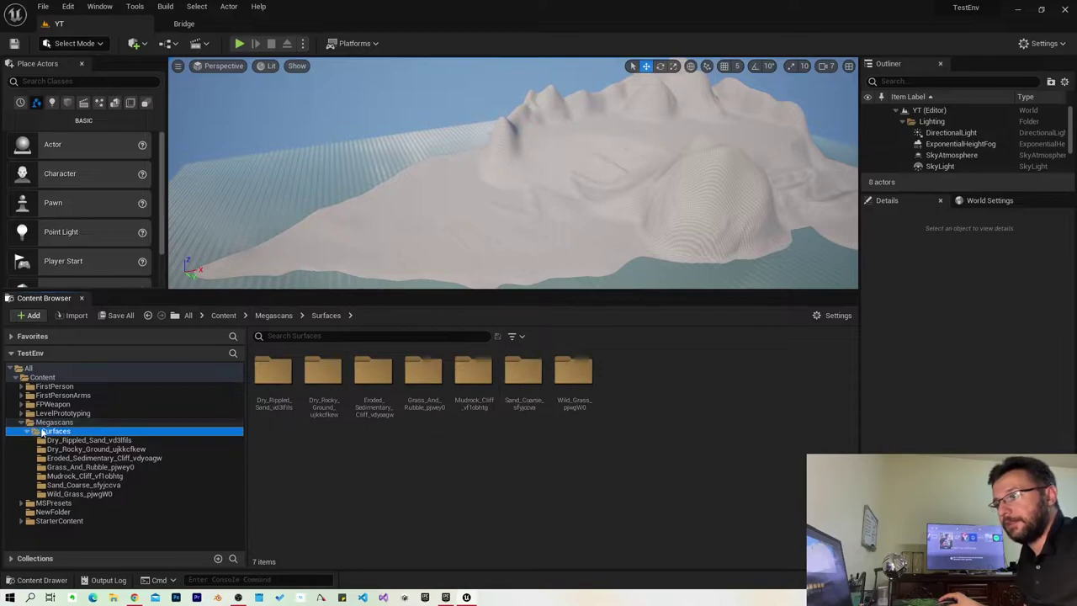
pyautogui.moveTo(294, 292)
pyautogui.mouseDown()
pyautogui.moveTo(284, 362)
pyautogui.moveTo(291, 319)
pyautogui.mouseUp()
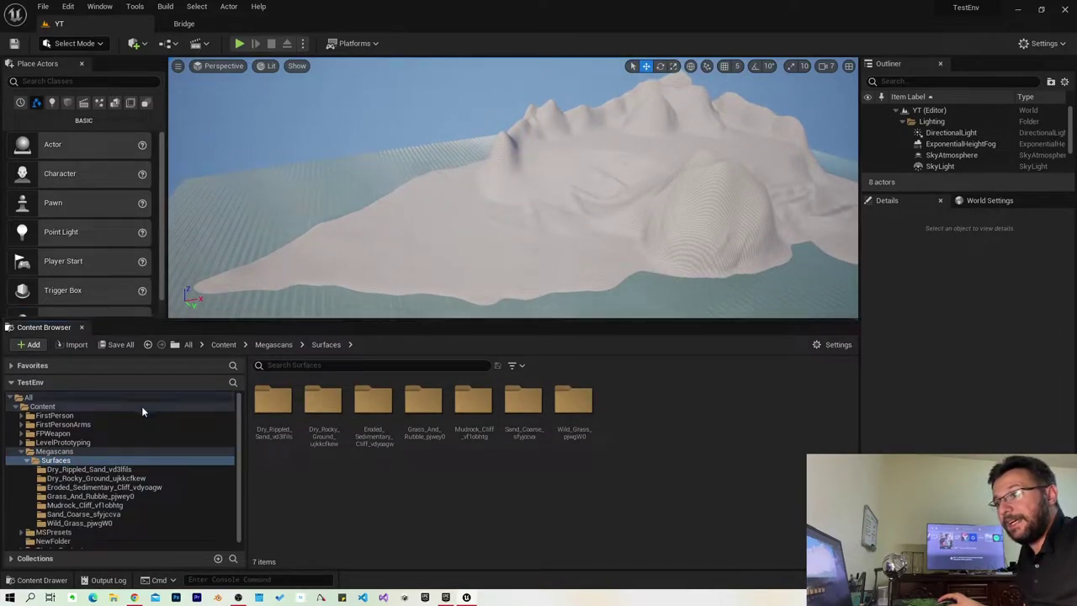
pyautogui.click(53, 407)
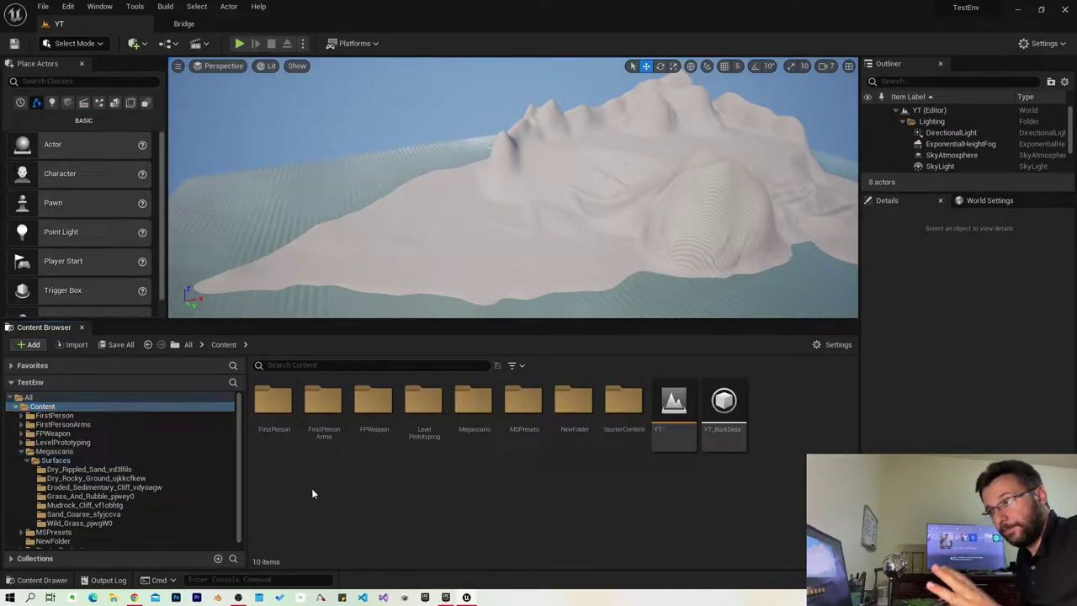
# Step: Create a new Material asset in Content named LandscapeMat
pyautogui.rightClick(311, 487)
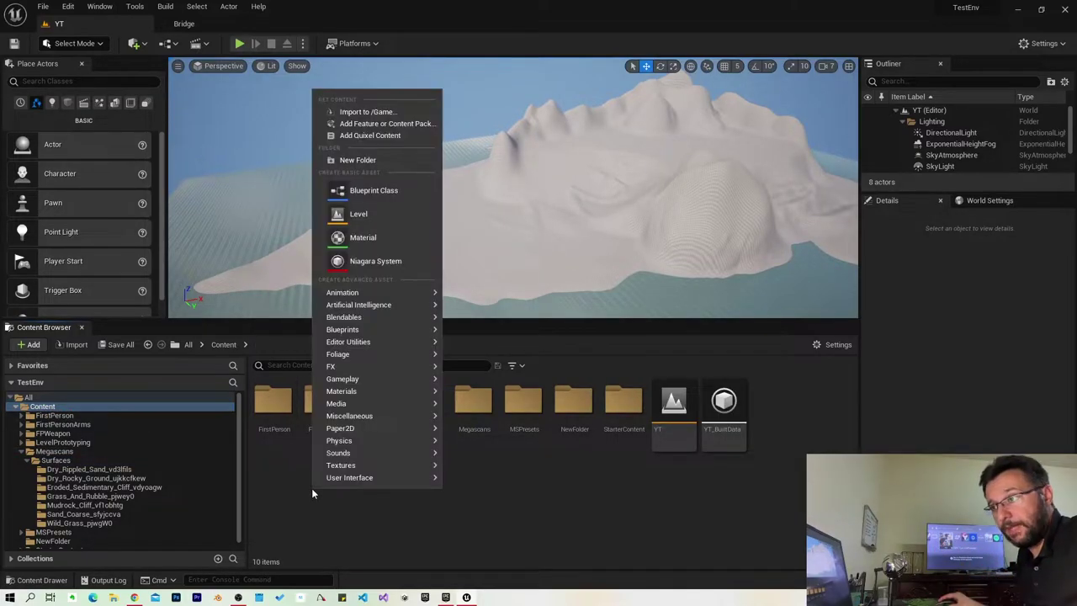
pyautogui.click(362, 240)
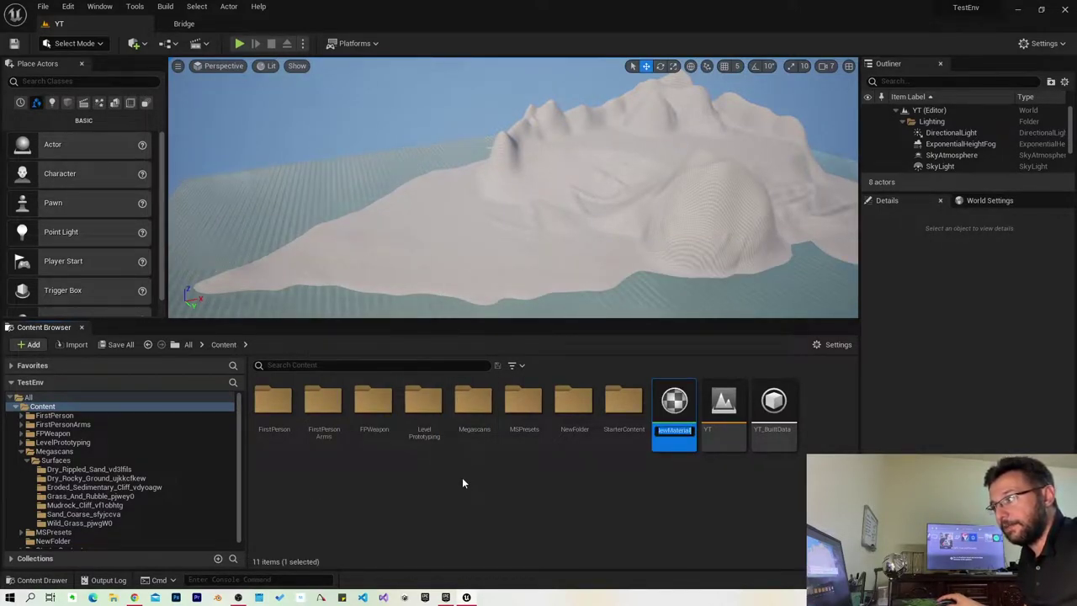
pyautogui.write('Landscape')
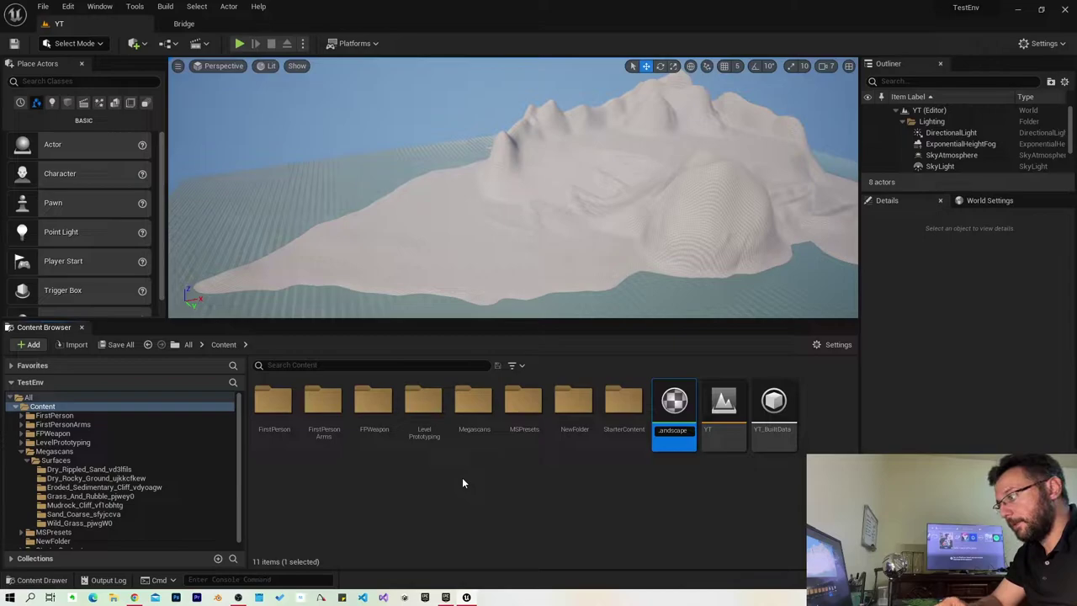
pyautogui.write('Mat')
pyautogui.press('Return')
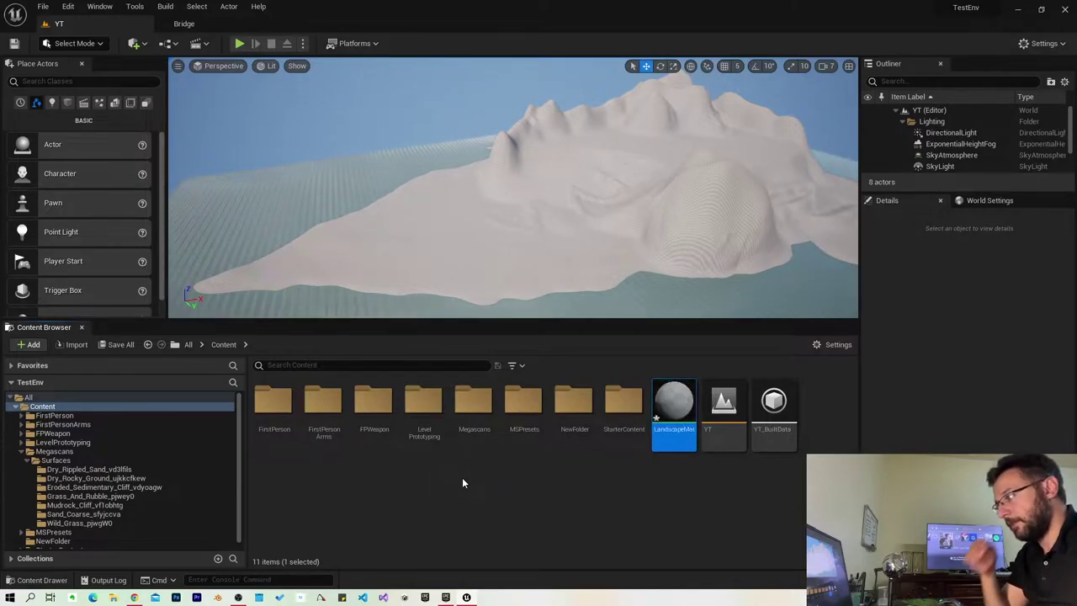
# Step: Open LandscapeMat in the Material Editor and pan the graph to clear space on the left
pyautogui.doubleClick(668, 397)
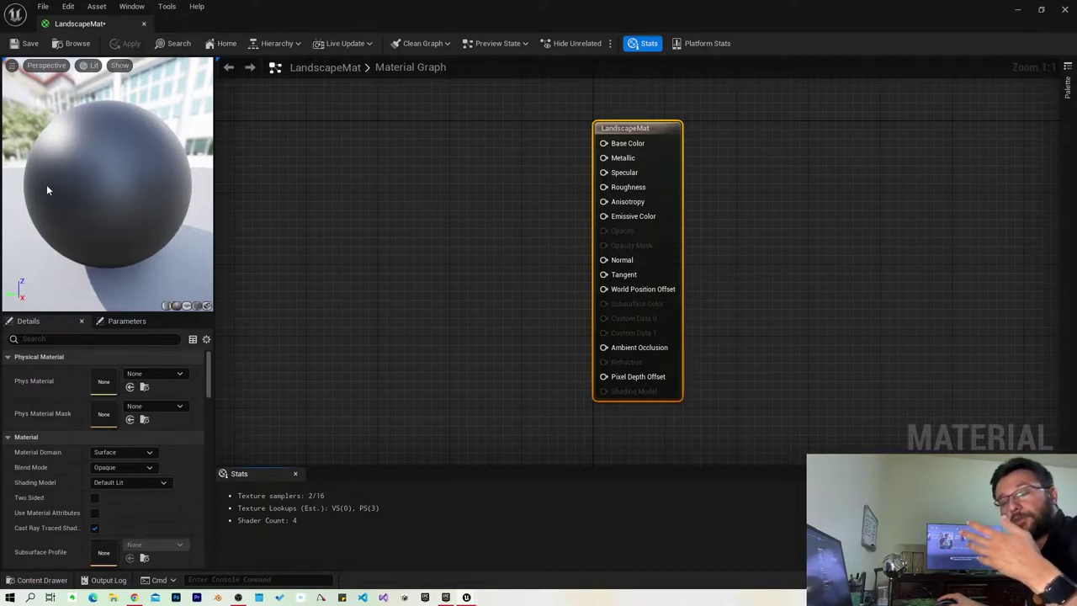
pyautogui.moveTo(345, 211); pyautogui.dragTo(492, 226, button='right')
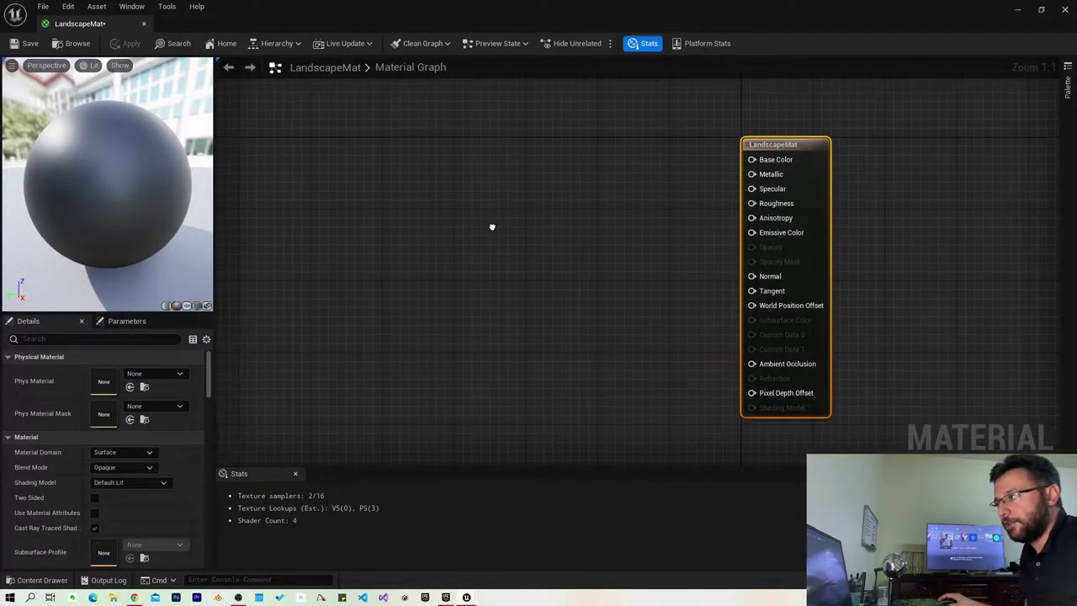
# Step: Add a LandscapeLayerBlend node to the graph by searching 'land'
pyautogui.rightClick(467, 158)
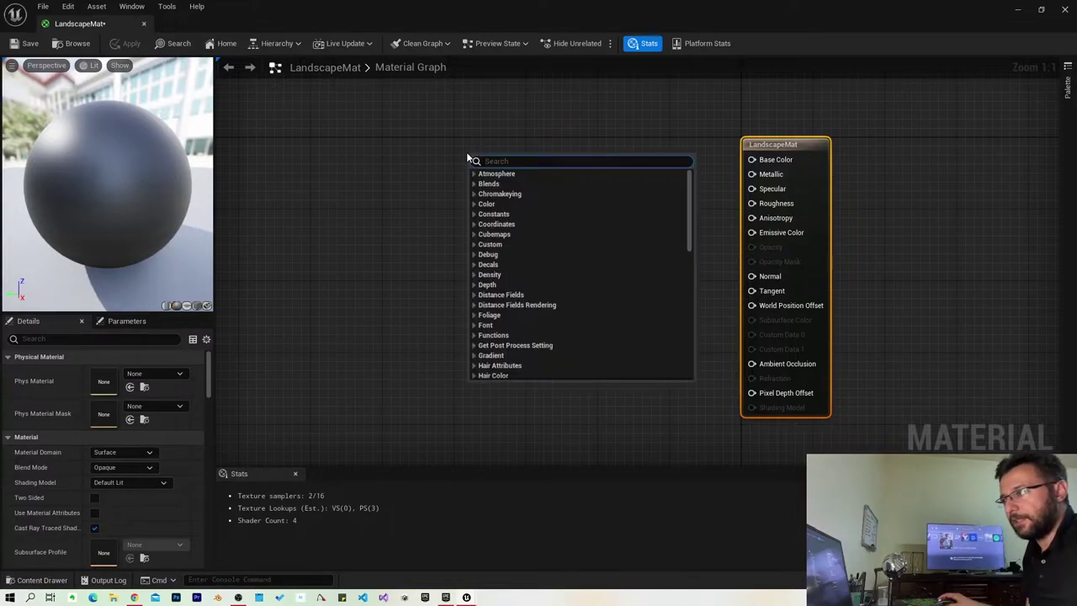
pyautogui.write('land')
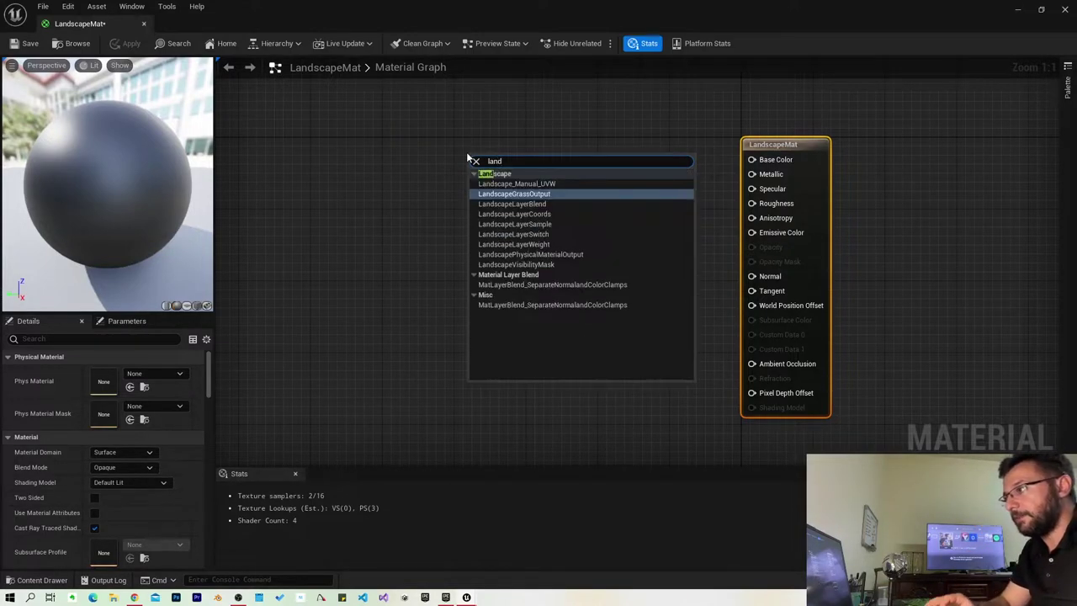
pyautogui.click(538, 204)
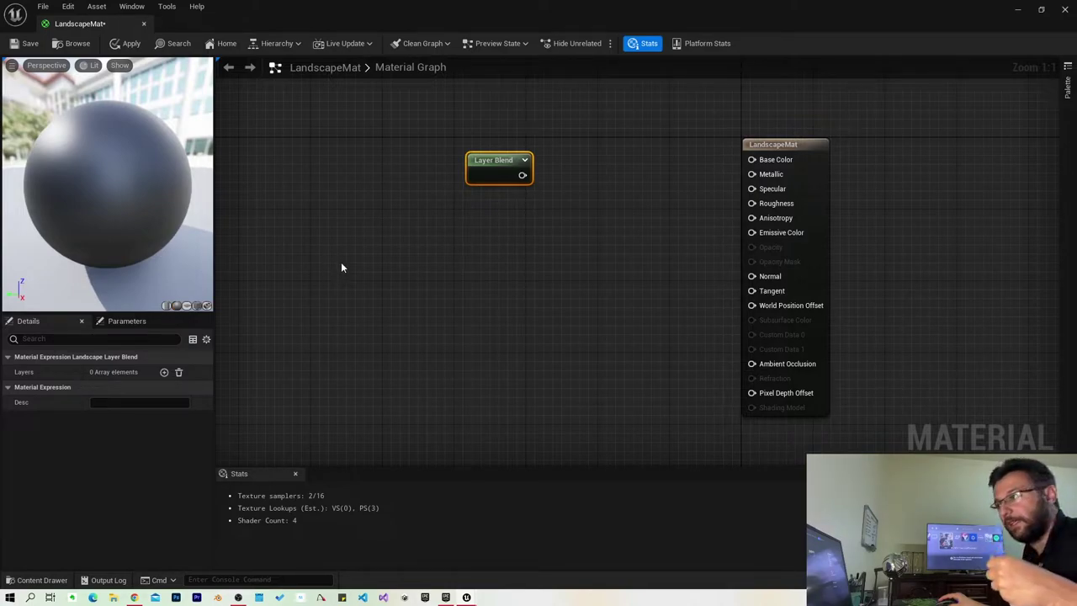
# Step: Give the Layer Blend node eight layer inputs and move it up and left
pyautogui.click(164, 373)
pyautogui.click(164, 373)
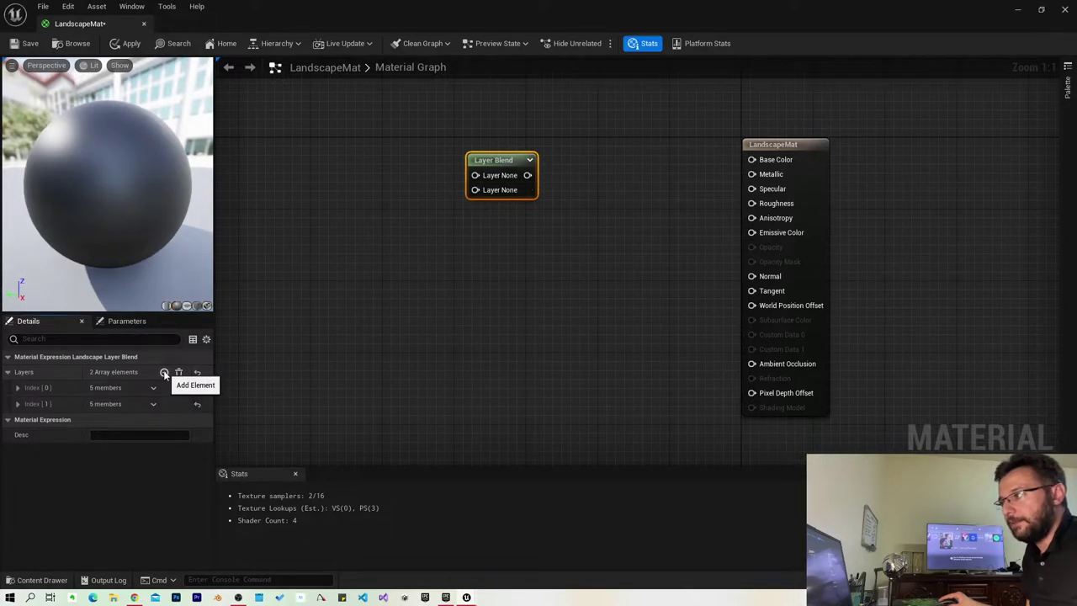
pyautogui.click(164, 373)
pyautogui.click(164, 373)
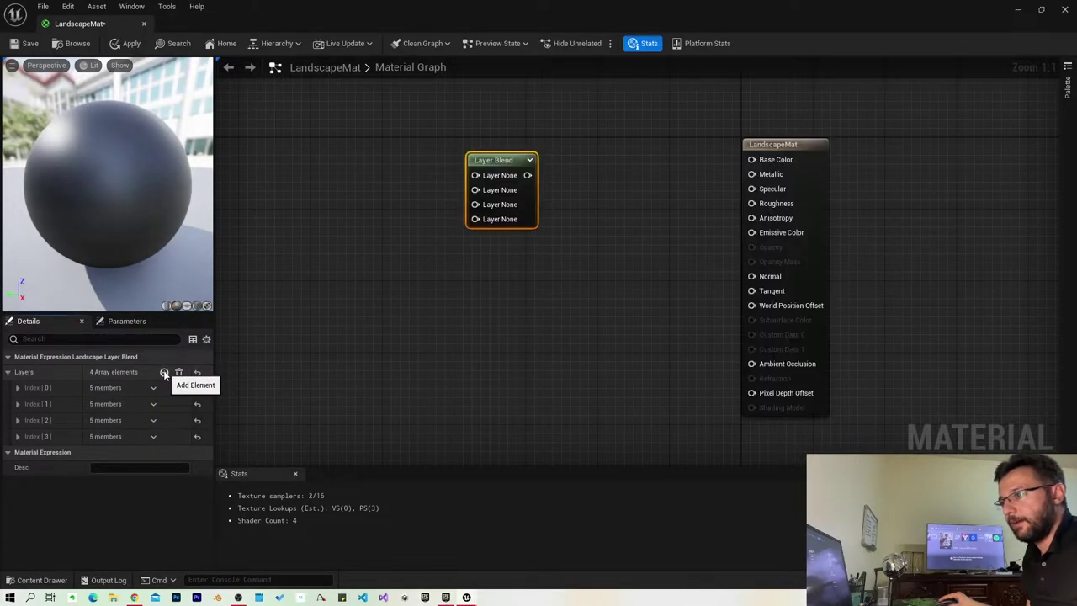
pyautogui.click(164, 373)
pyautogui.click(164, 373)
pyautogui.click(164, 373)
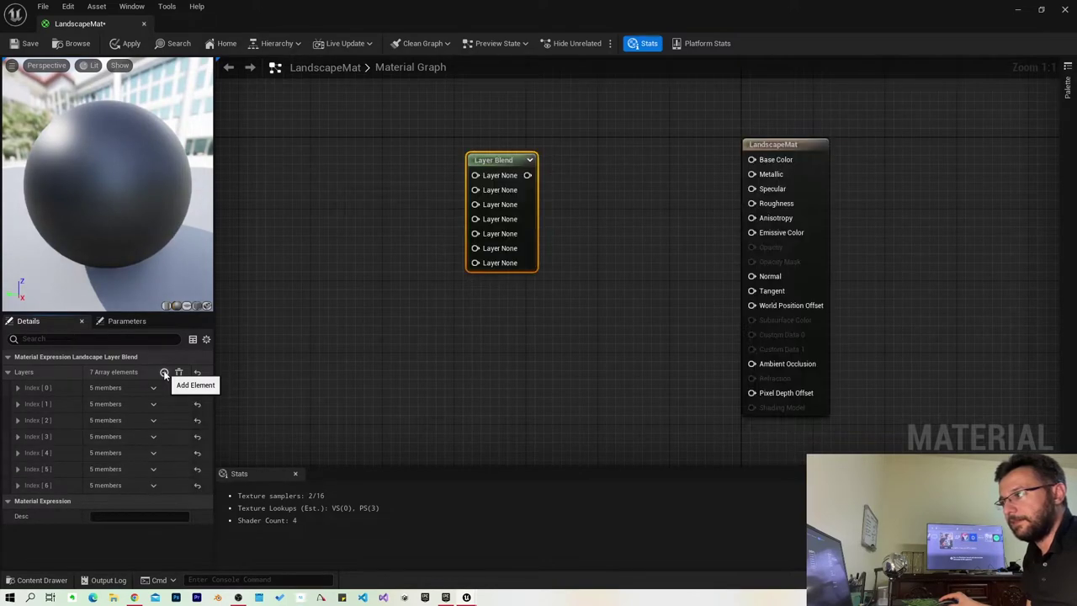
pyautogui.click(164, 373)
pyautogui.moveTo(474, 170); pyautogui.dragTo(445, 118)
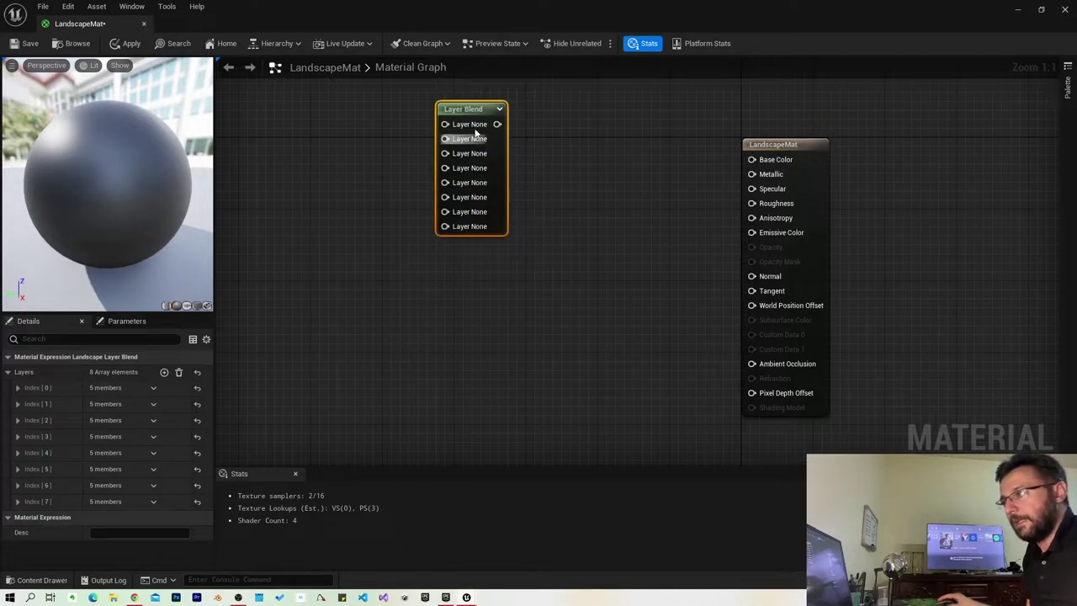
# Step: Name the first layer Dry_Rippled_Sand_vd3lfils, copied from the Megascans Surfaces folder
pyautogui.click(18, 389)
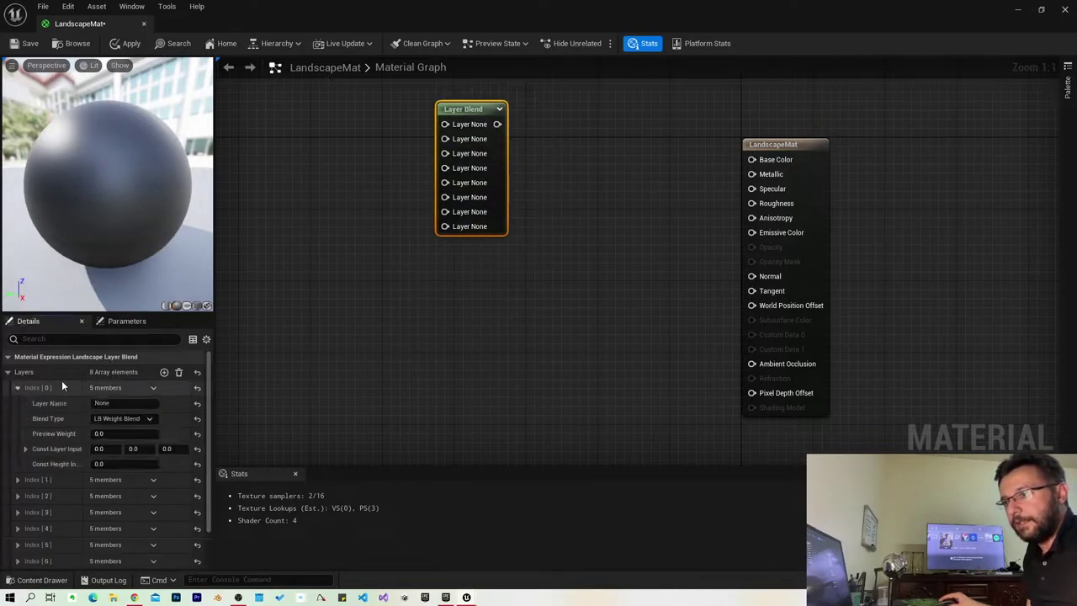
pyautogui.hotkey('ctrl', 'space')
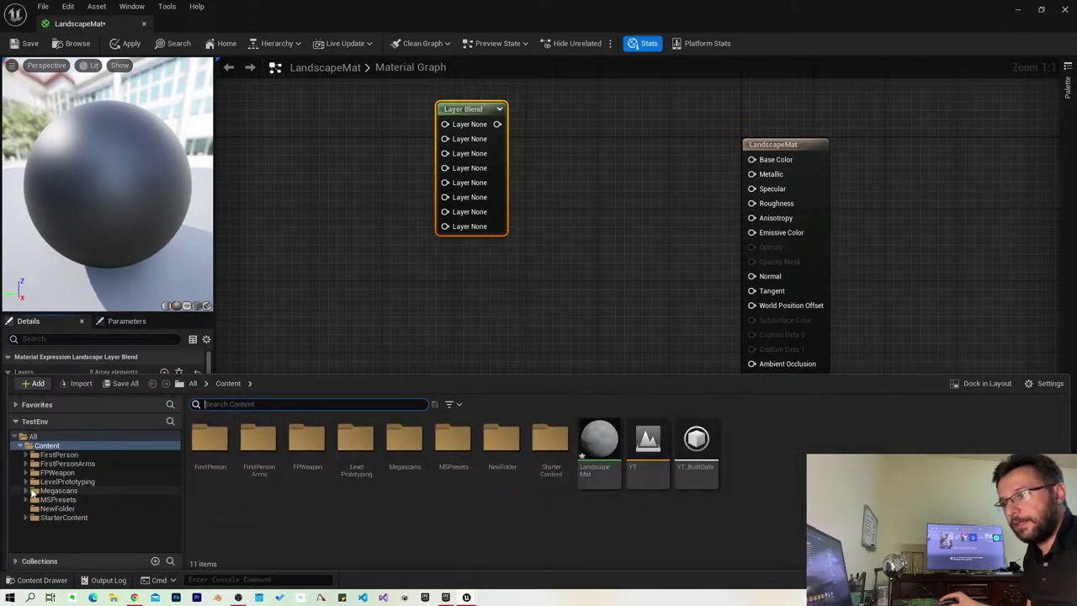
pyautogui.click(29, 490)
pyautogui.click(50, 500)
pyautogui.click(31, 499)
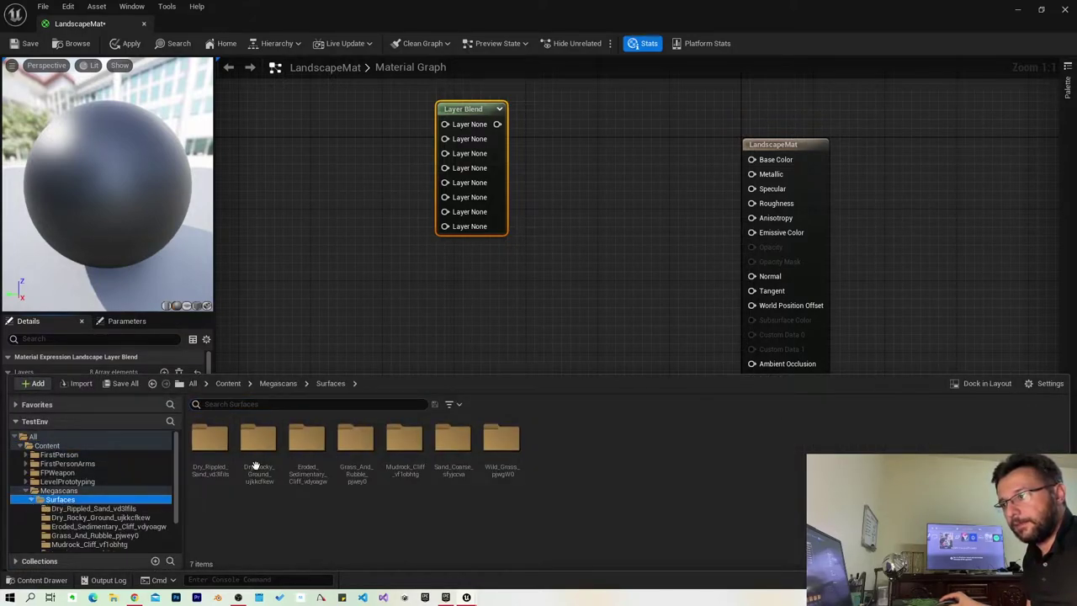
pyautogui.click(205, 471)
pyautogui.click(210, 475)
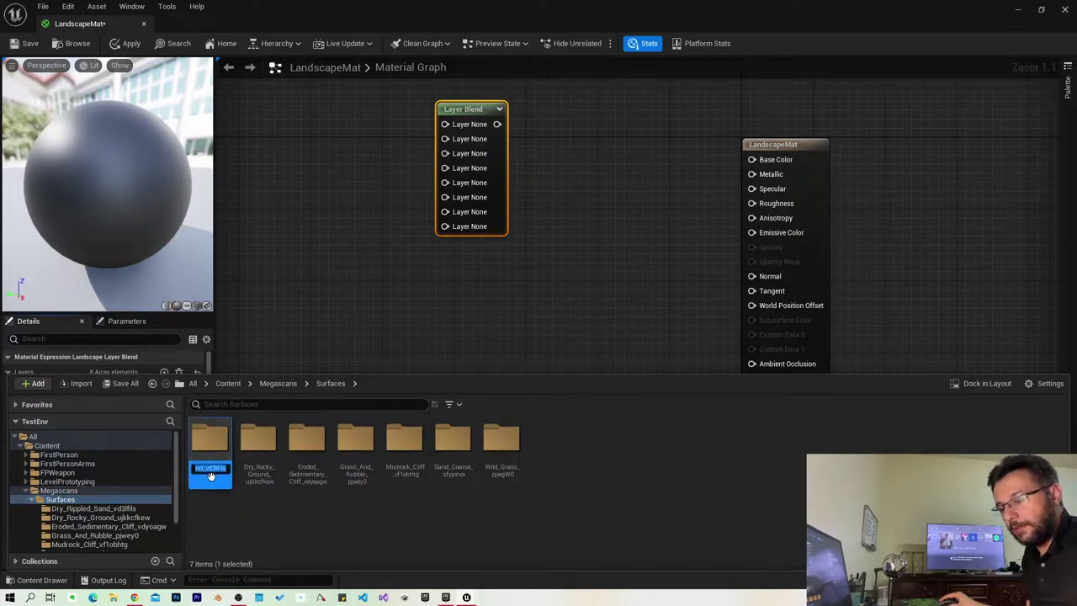
pyautogui.click(340, 165)
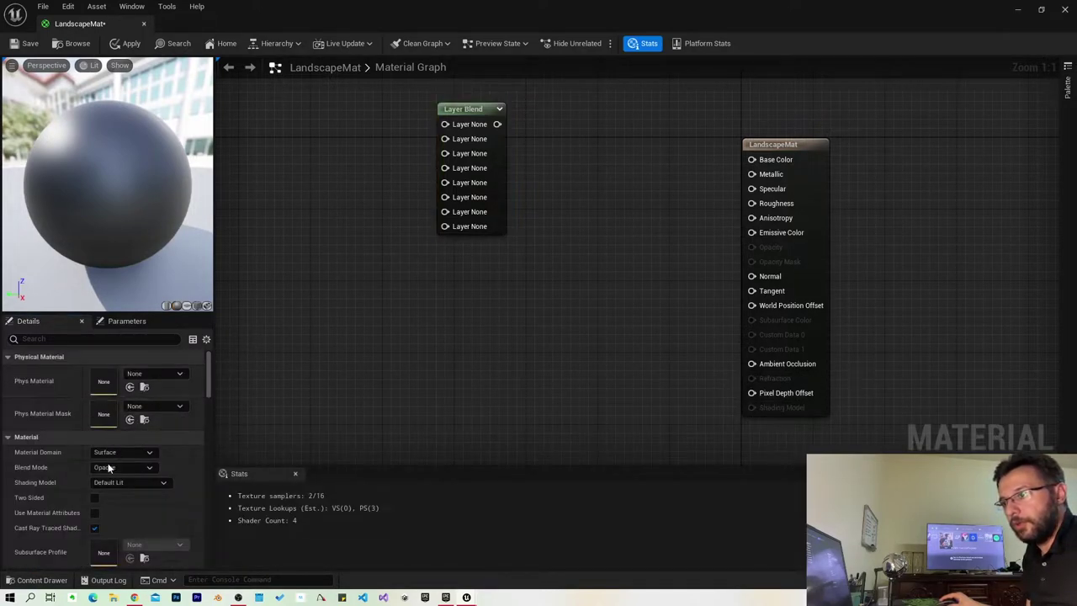
pyautogui.click(454, 119)
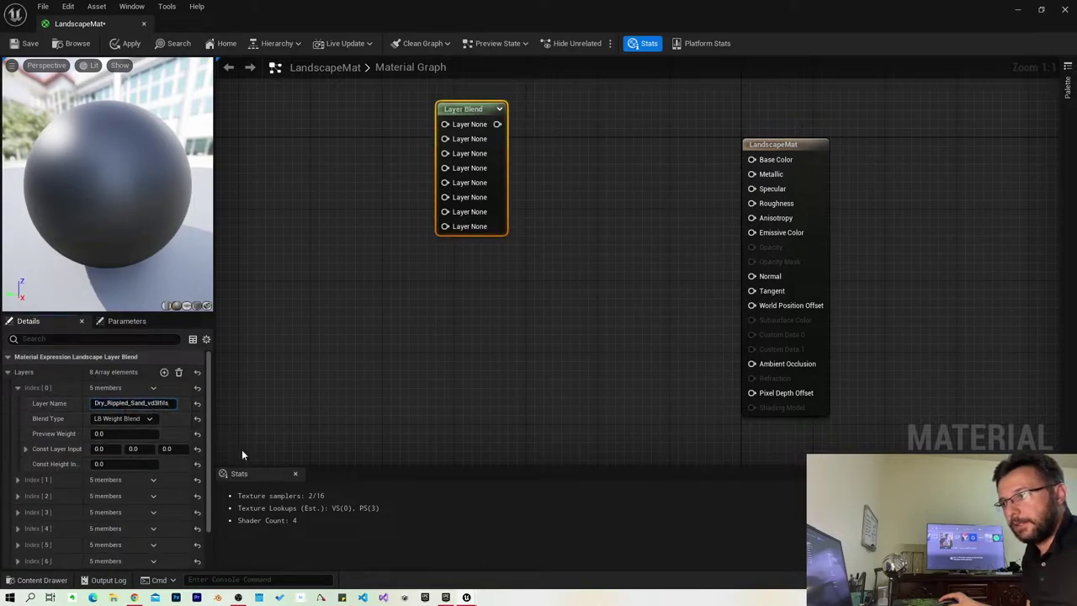
pyautogui.press('Return')
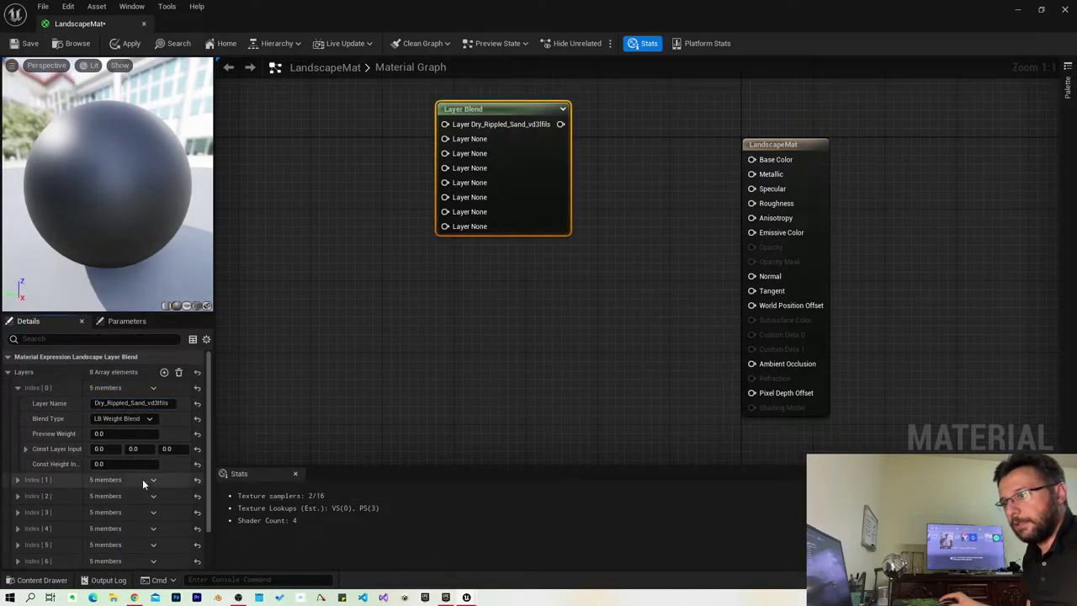
# Step: Name the second layer after the Dry_Rocky_Ground surface folder
pyautogui.click(154, 480)
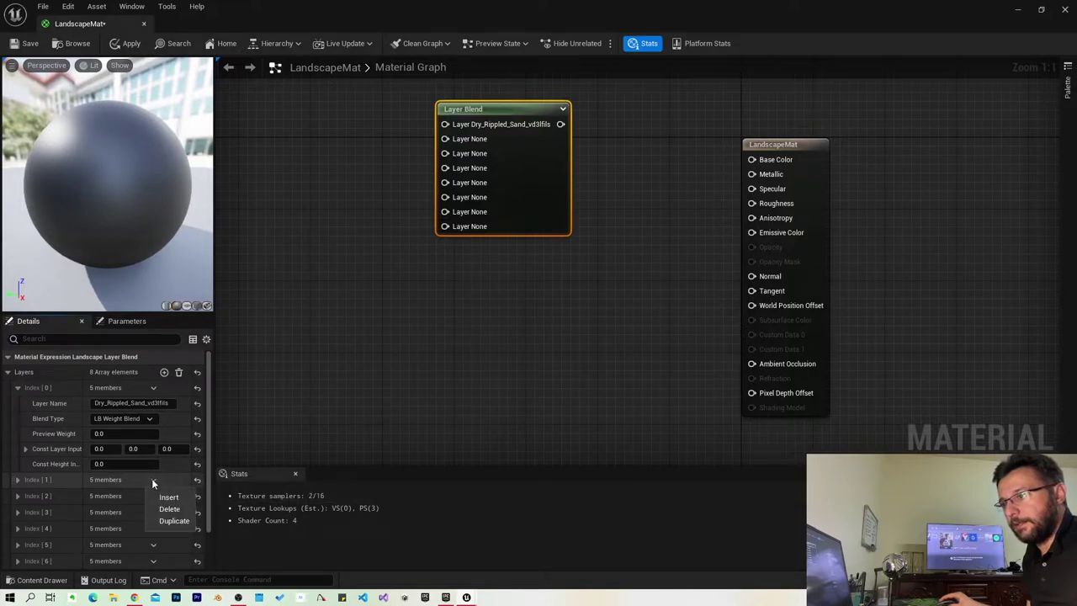
pyautogui.click(18, 480)
pyautogui.hotkey('ctrl', 'space')
pyautogui.click(254, 471)
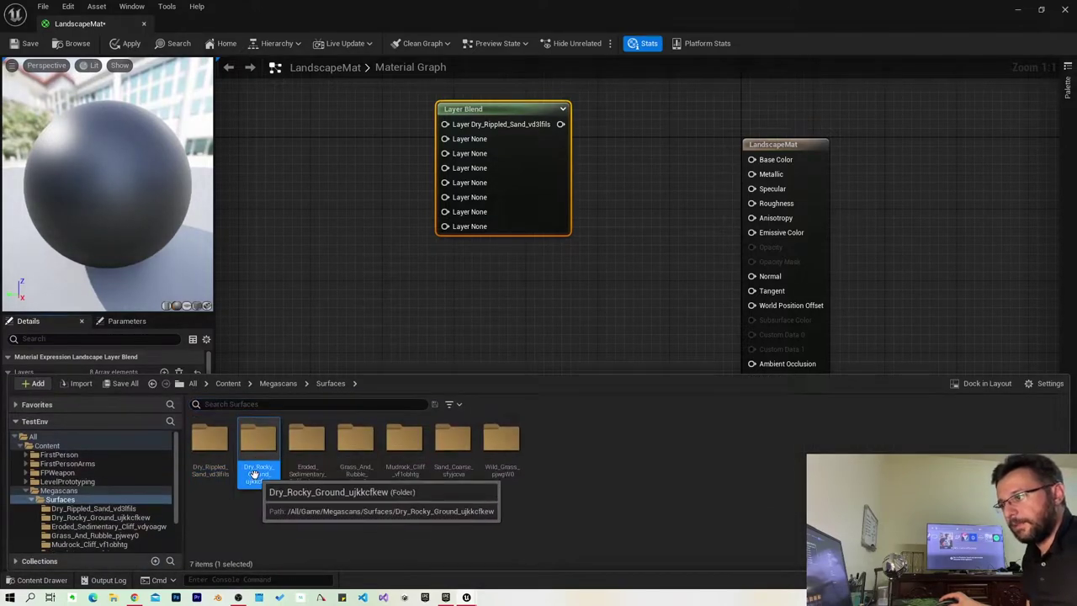
pyautogui.click(254, 471)
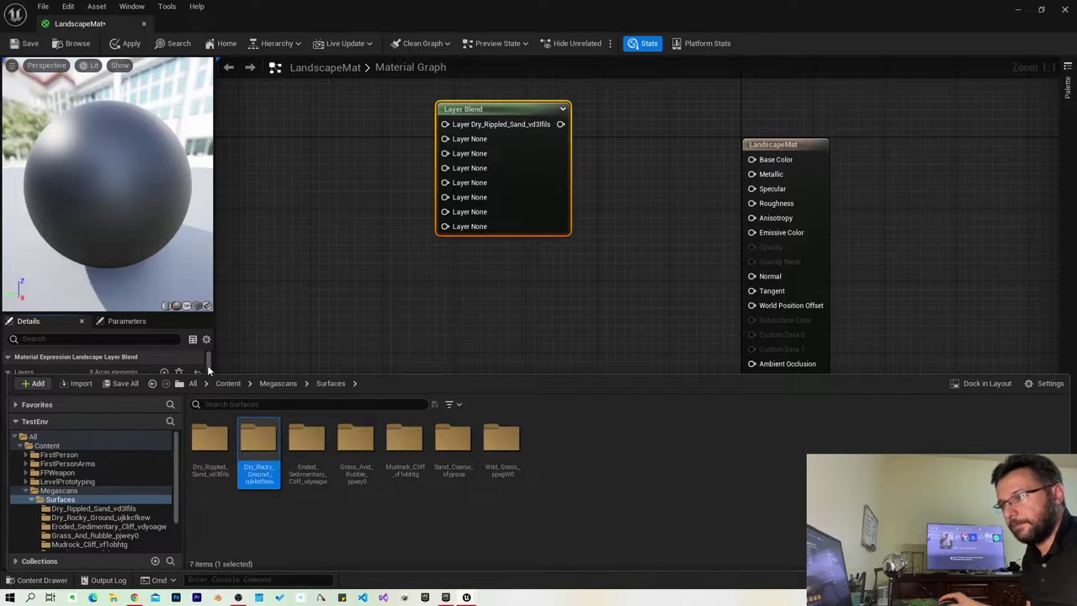
pyautogui.hotkey('ctrl', 'space')
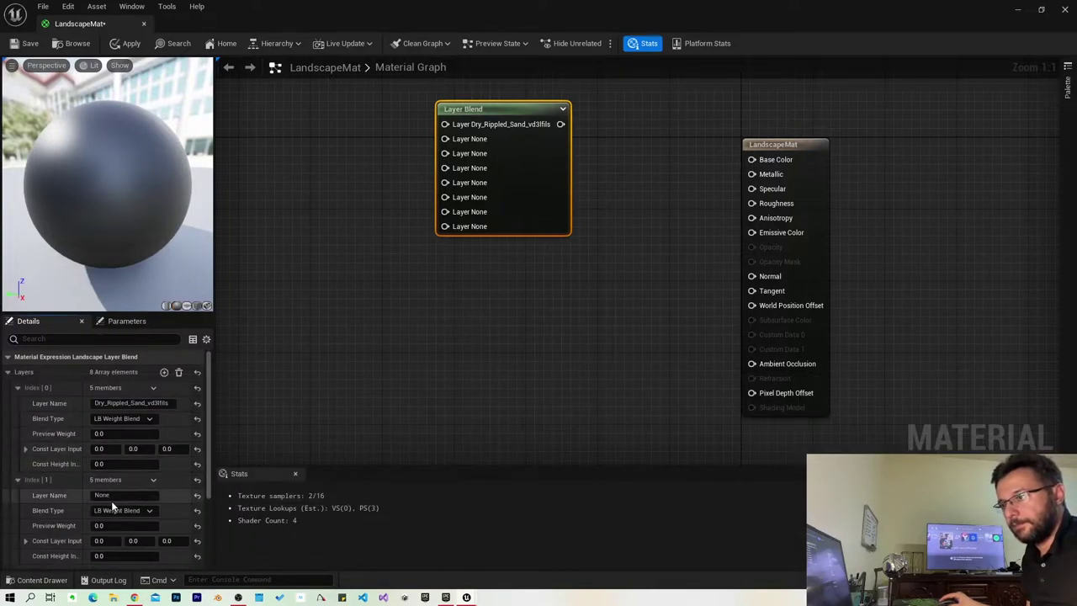
pyautogui.click(18, 388)
pyautogui.click(18, 404)
# Step: Name the third layer Eroded_Sedimentary_Cliff_vdyoagw
pyautogui.click(18, 420)
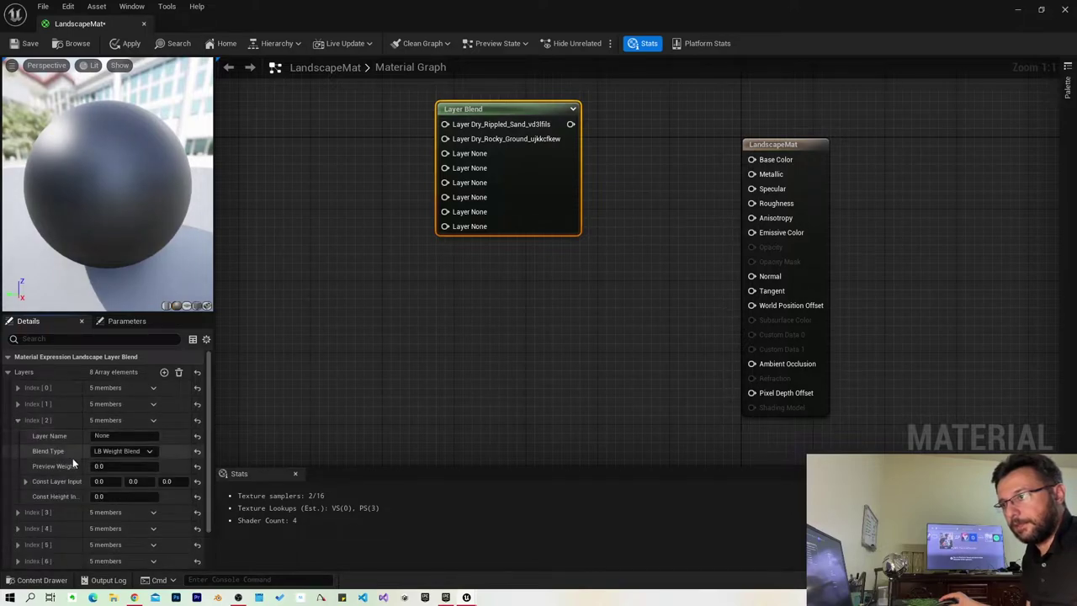
pyautogui.hotkey('alt', 'Tab')
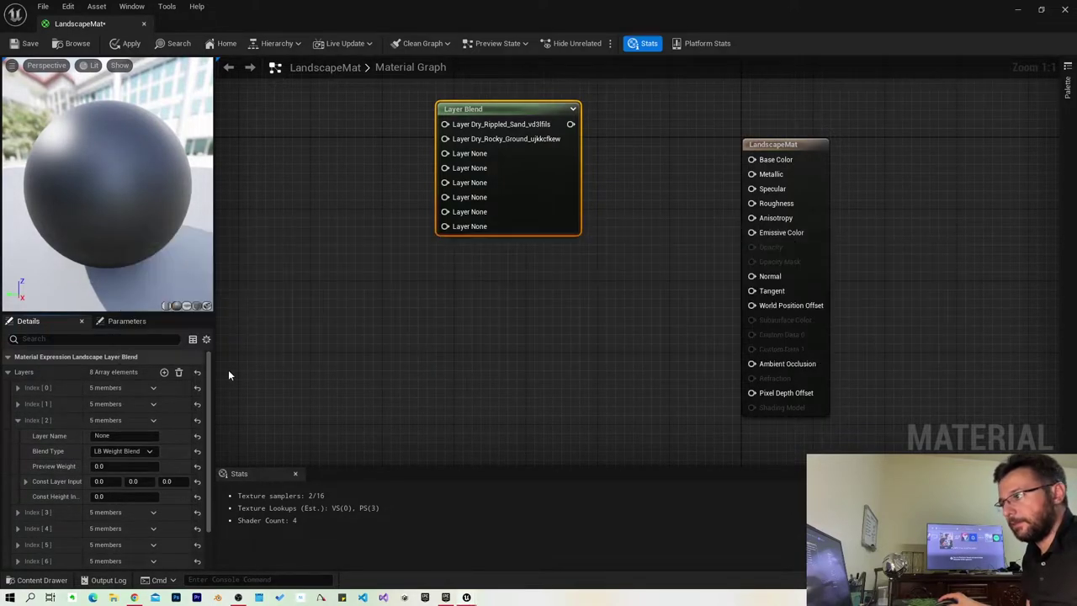
pyautogui.hotkey('alt', 'Tab')
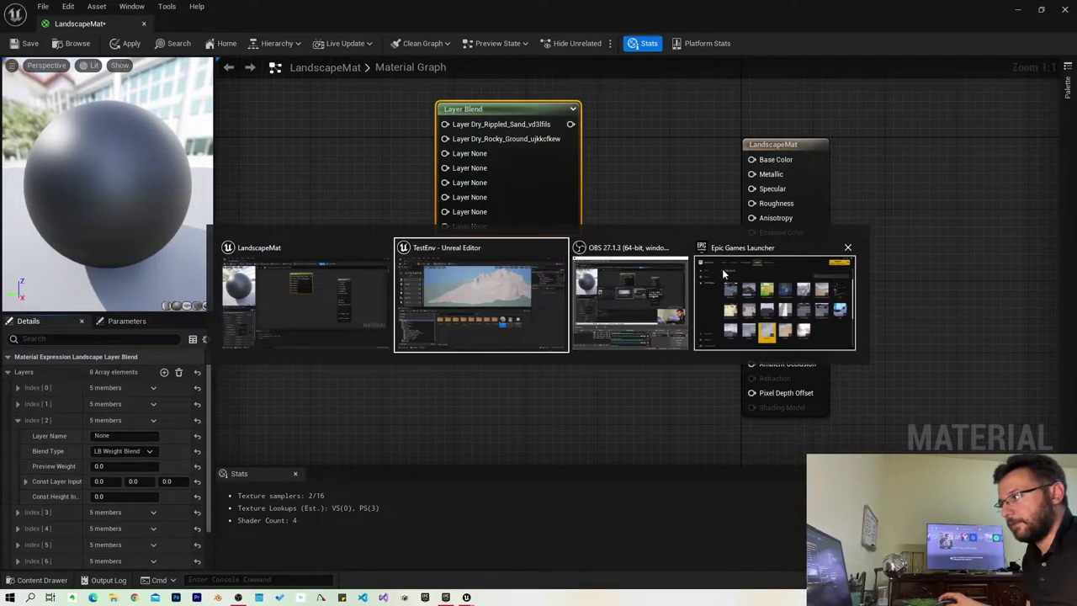
pyautogui.click(420, 308)
pyautogui.hotkey('ctrl', 'space')
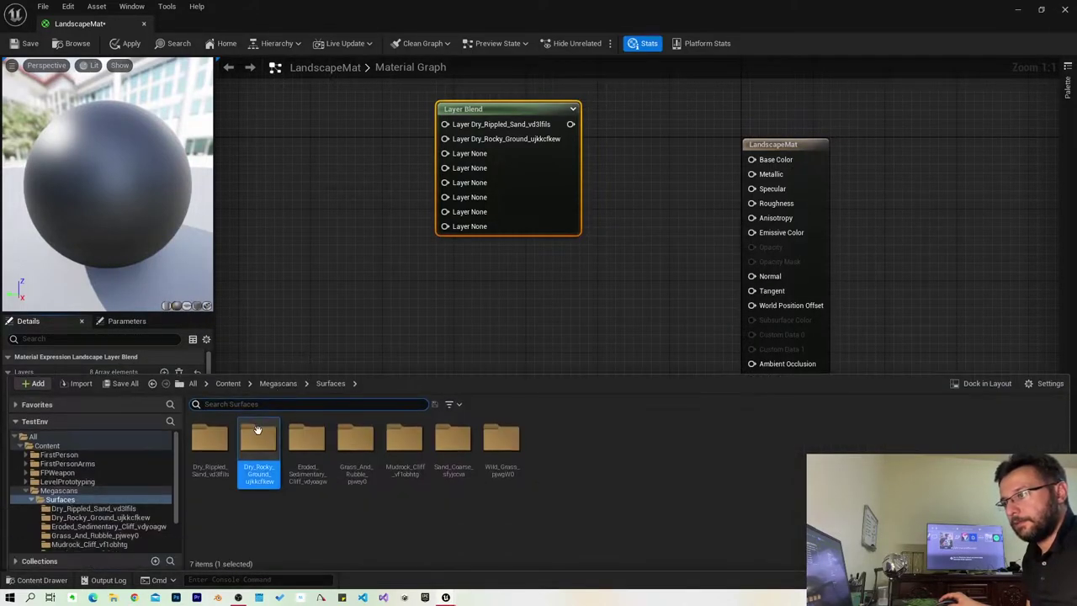
pyautogui.click(294, 473)
pyautogui.click(306, 480)
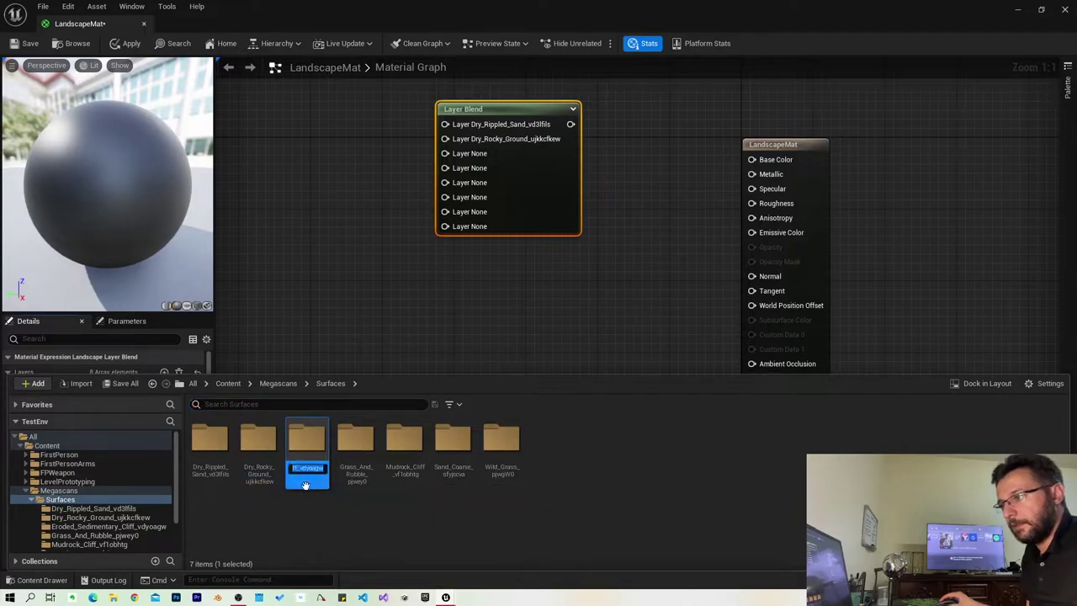
pyautogui.click(505, 126)
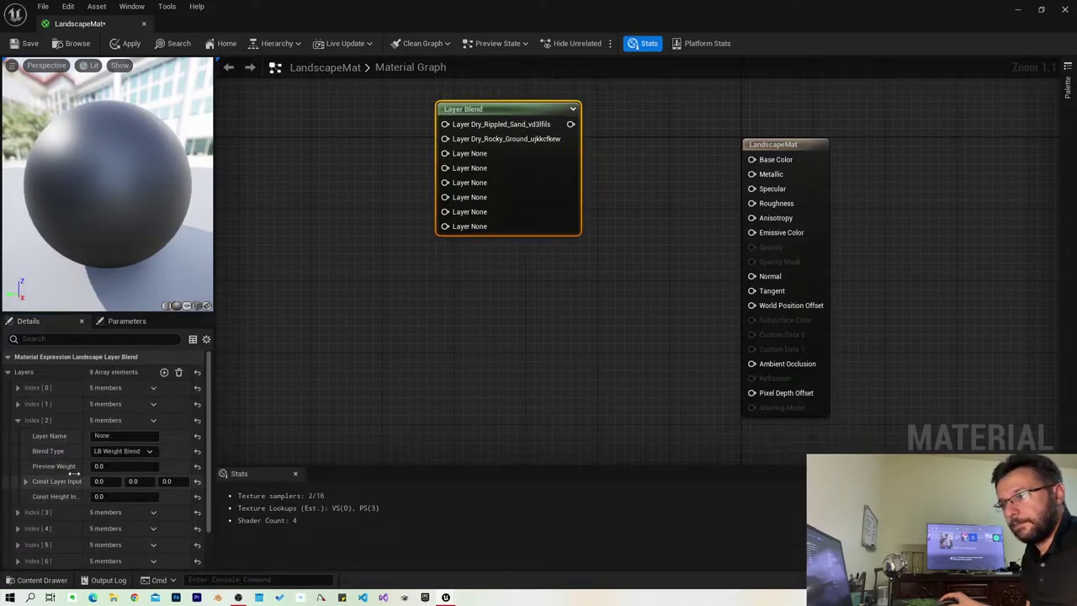
pyautogui.click(124, 435)
pyautogui.hotkey('ctrl', 'v')
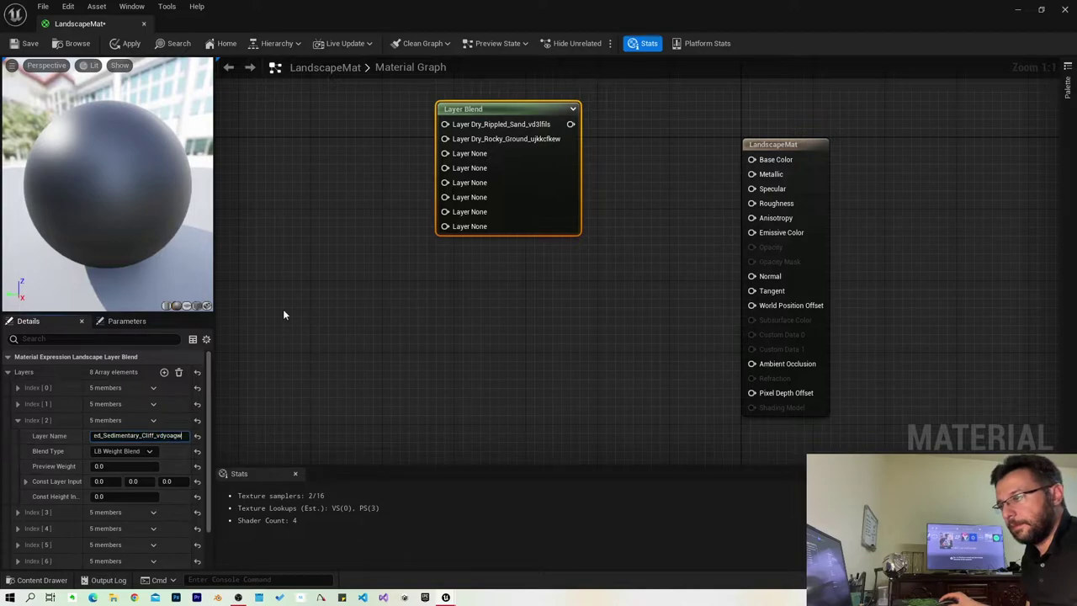
pyautogui.click(17, 419)
# Step: Name the fourth layer Grass_And_Rubble_pjwey0
pyautogui.click(16, 436)
pyautogui.hotkey('ctrl', 'space')
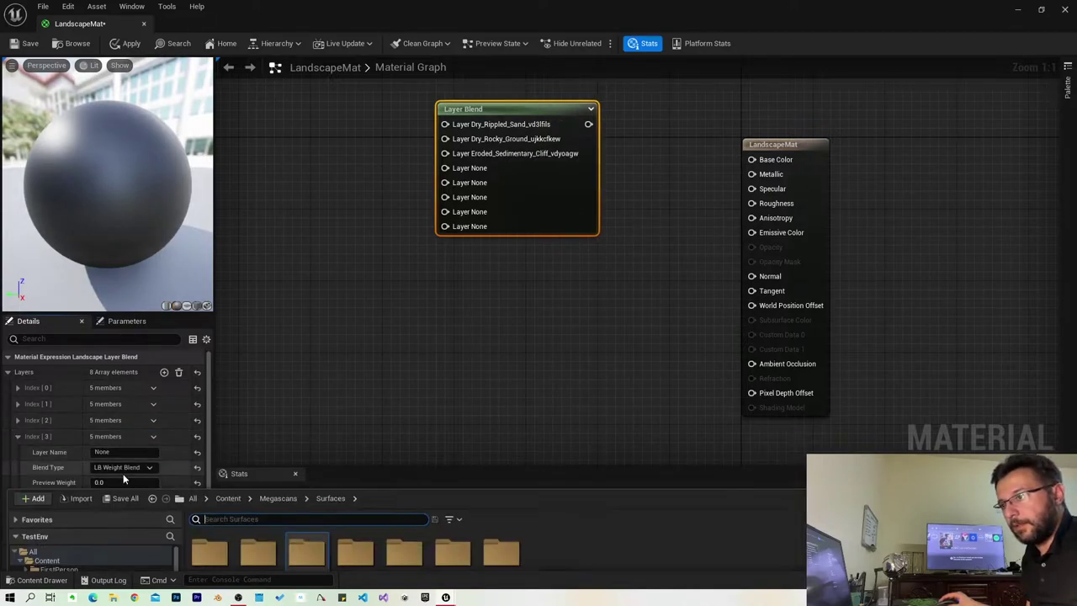
pyautogui.click(356, 471)
pyautogui.click(356, 479)
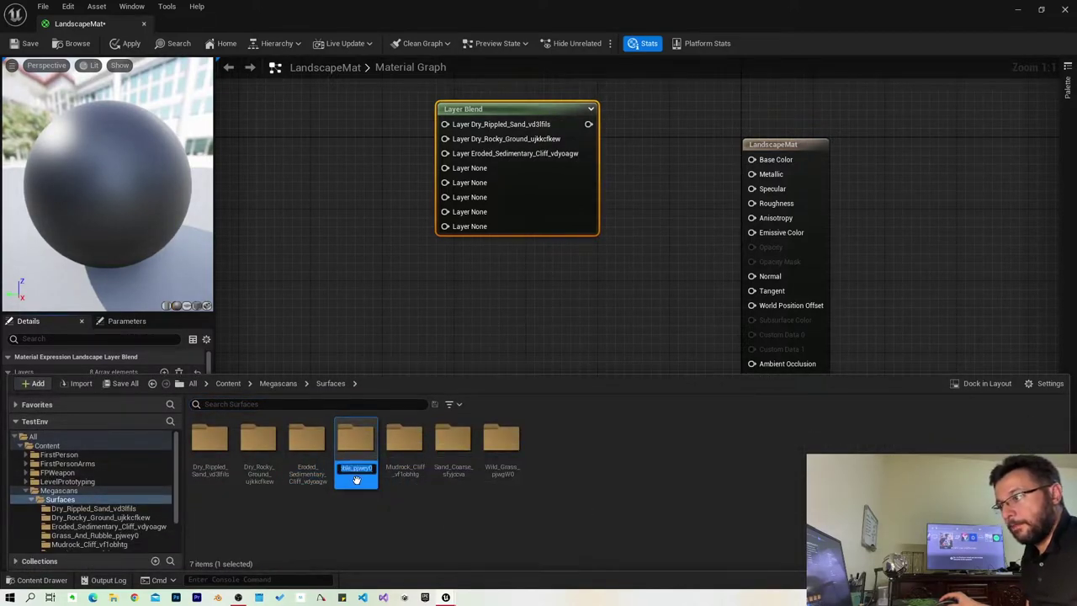
pyautogui.hotkey('ctrl', 'c')
pyautogui.click(509, 116)
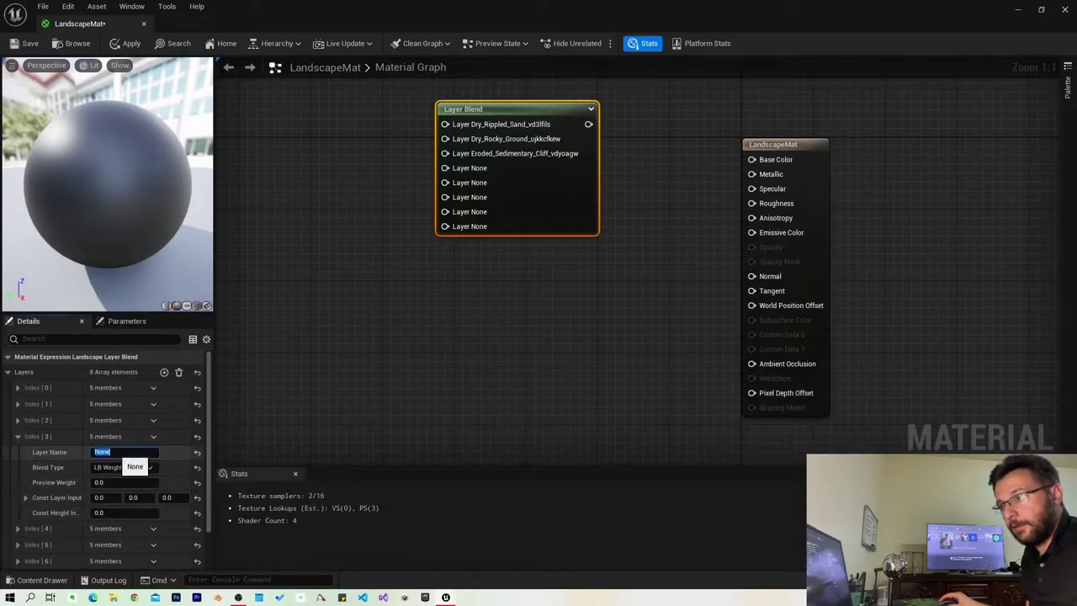
pyautogui.hotkey('ctrl', 'v')
pyautogui.press('Return')
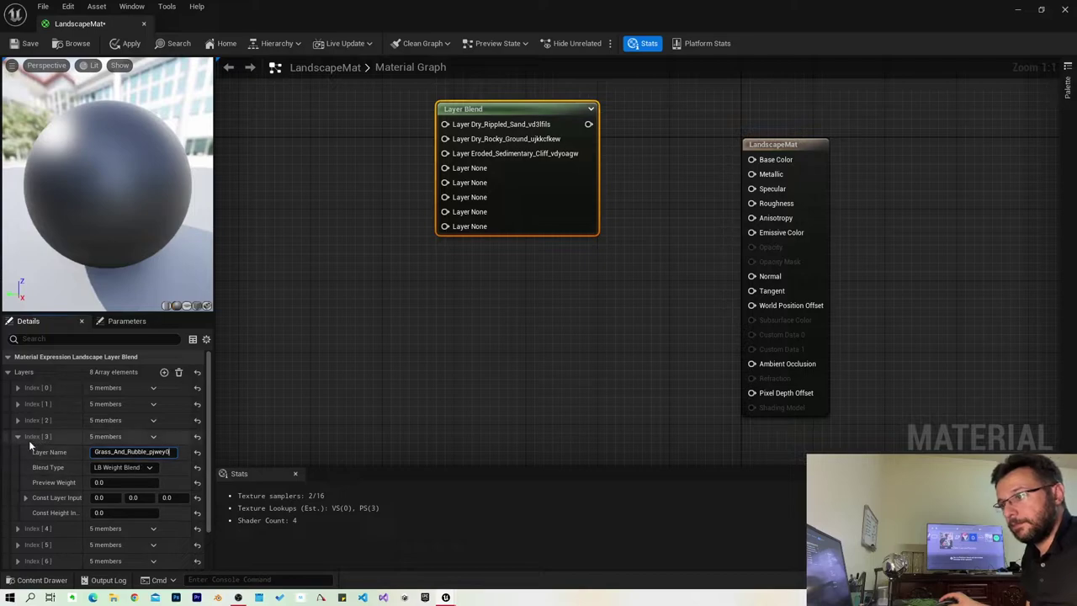
# Step: Name the fifth layer Mudrock_Cliff_vf1obhtg
pyautogui.click(18, 436)
pyautogui.click(17, 451)
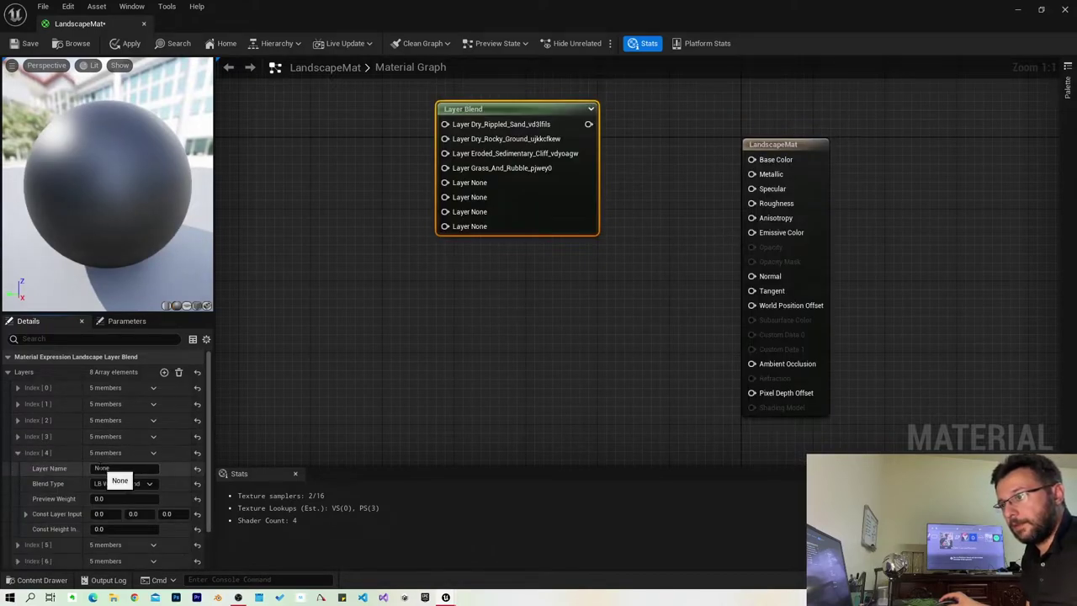
pyautogui.hotkey('ctrl', 'space')
pyautogui.click(401, 471)
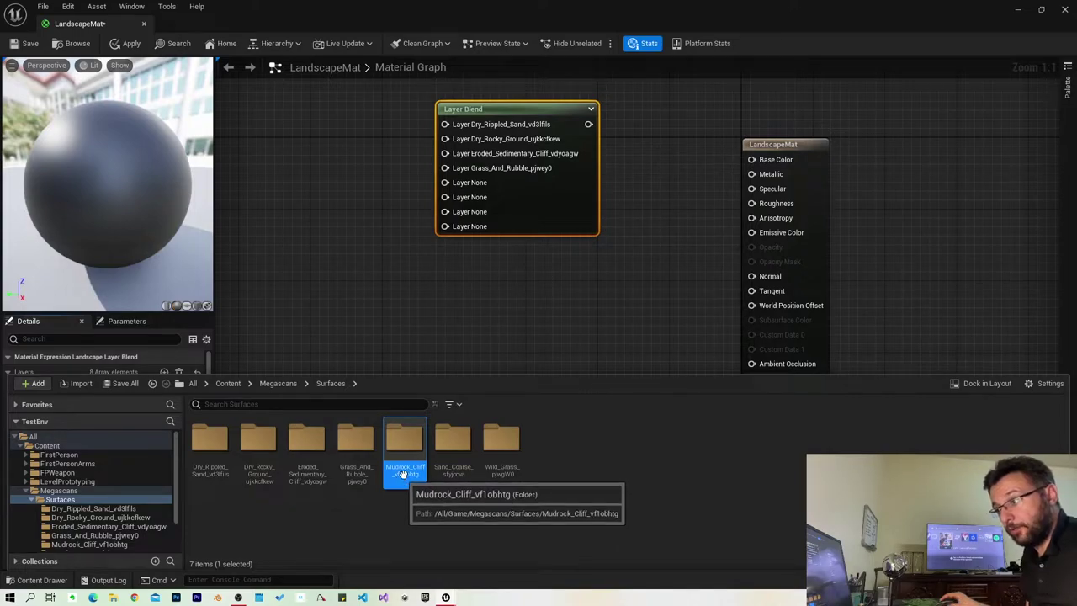
pyautogui.click(404, 472)
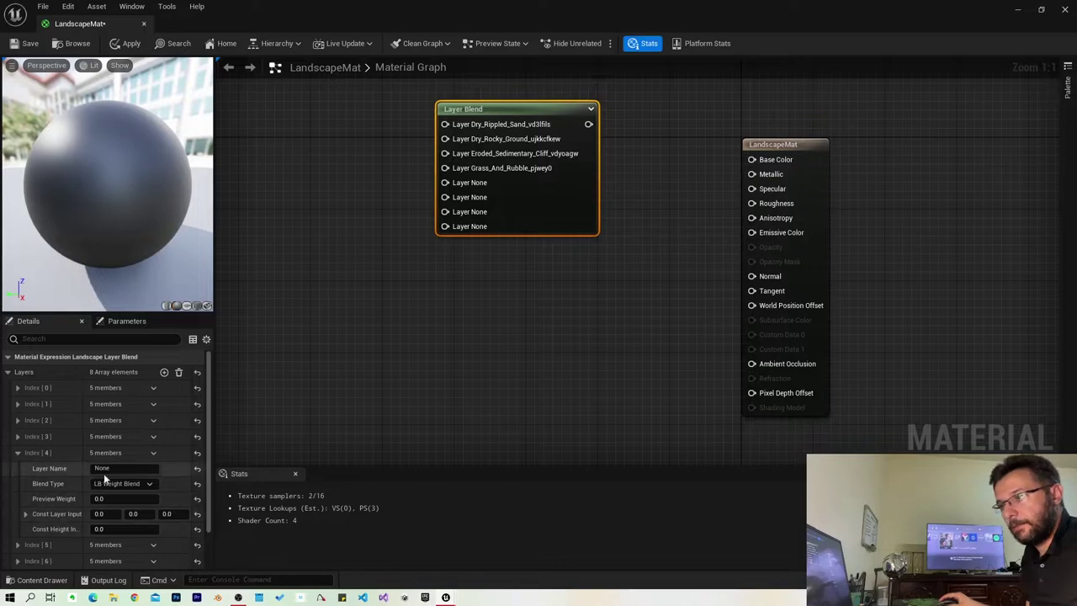
pyautogui.click(19, 456)
# Step: Name the sixth layer Sand_Coarse_sfyjccva
pyautogui.click(20, 470)
pyautogui.hotkey('ctrl', 'space')
pyautogui.click(422, 476)
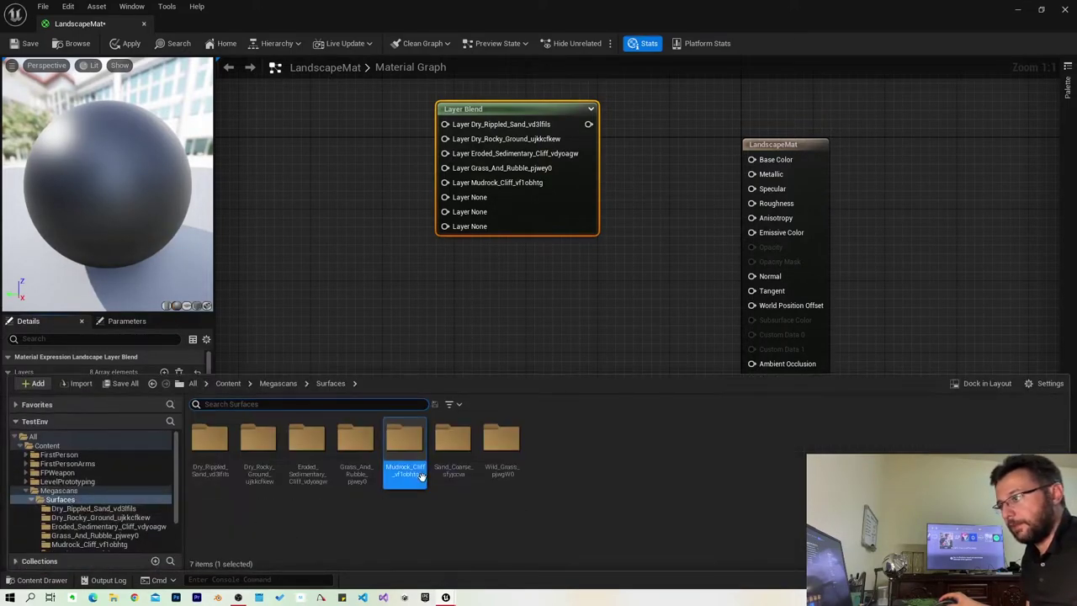
pyautogui.click(451, 475)
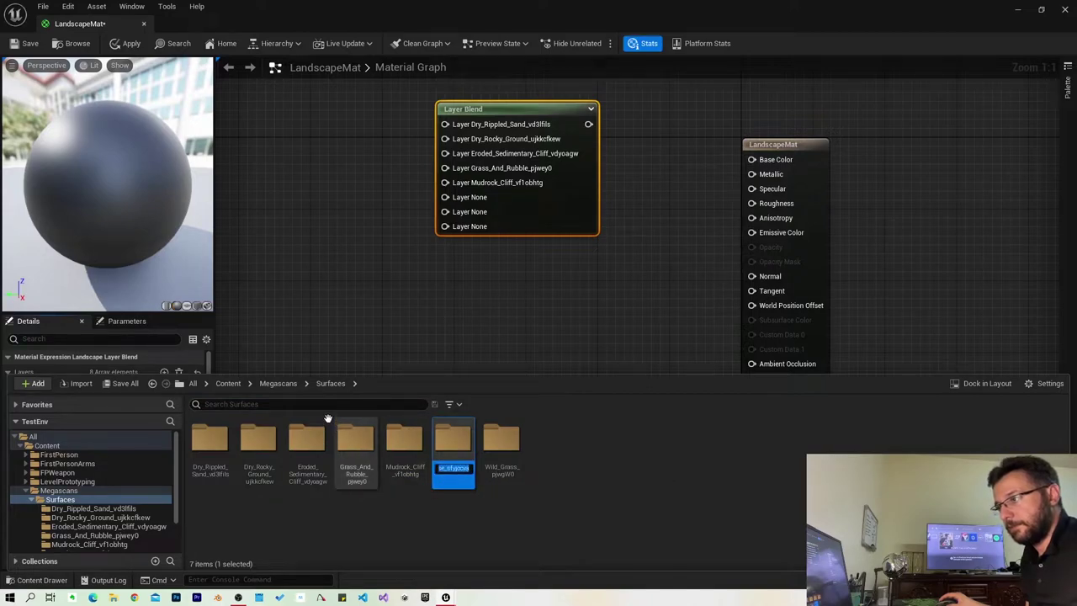
pyautogui.hotkey('ctrl', 'space')
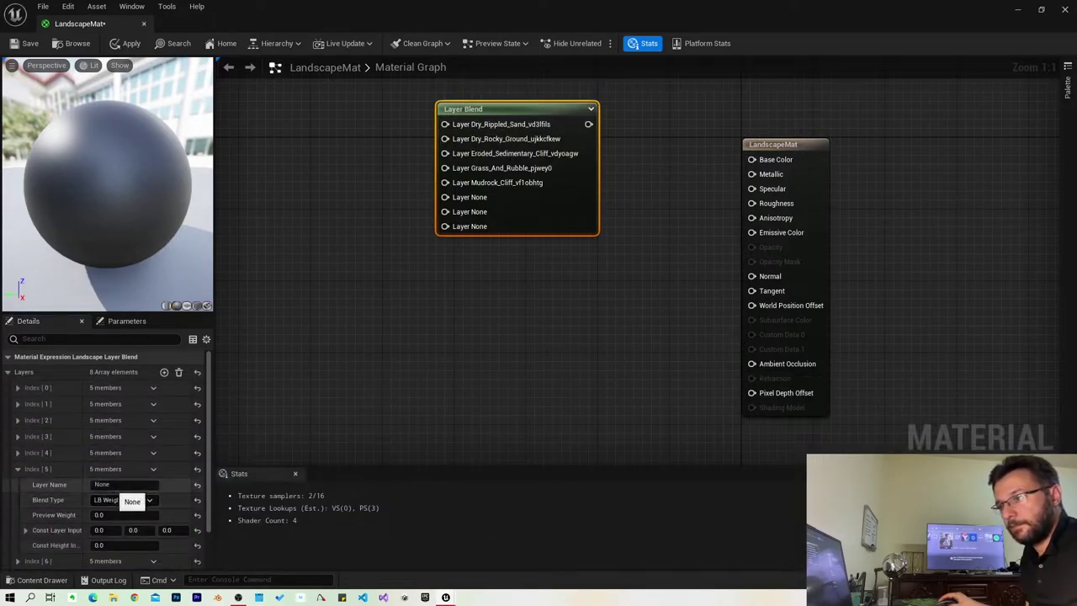
pyautogui.click(460, 259)
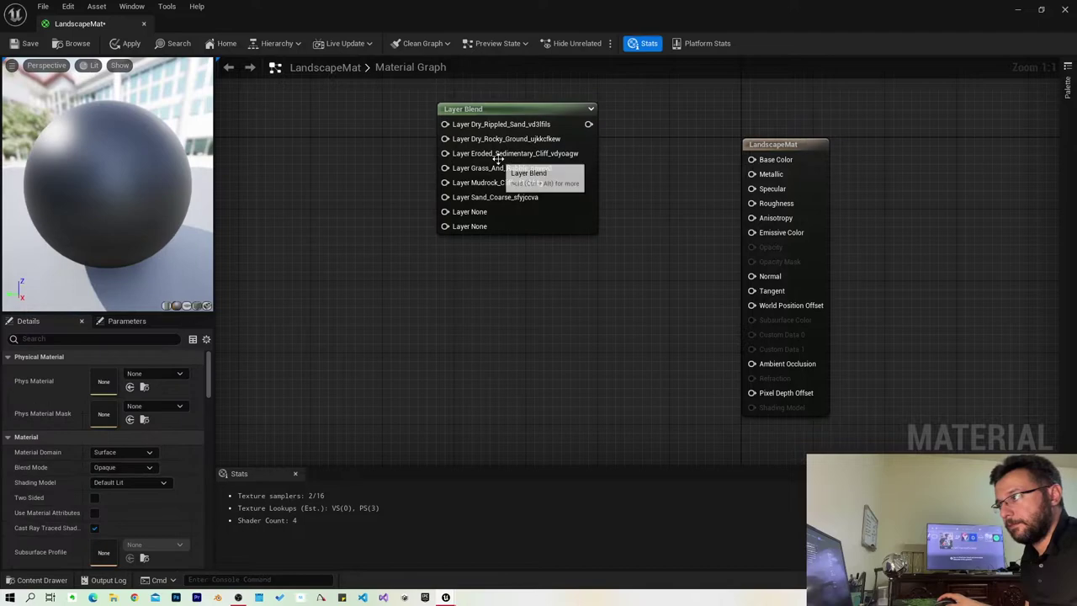
# Step: Name the seventh layer Wild_Grass_pjwgW0
pyautogui.hotkey('ctrl', 'space')
pyautogui.click(492, 476)
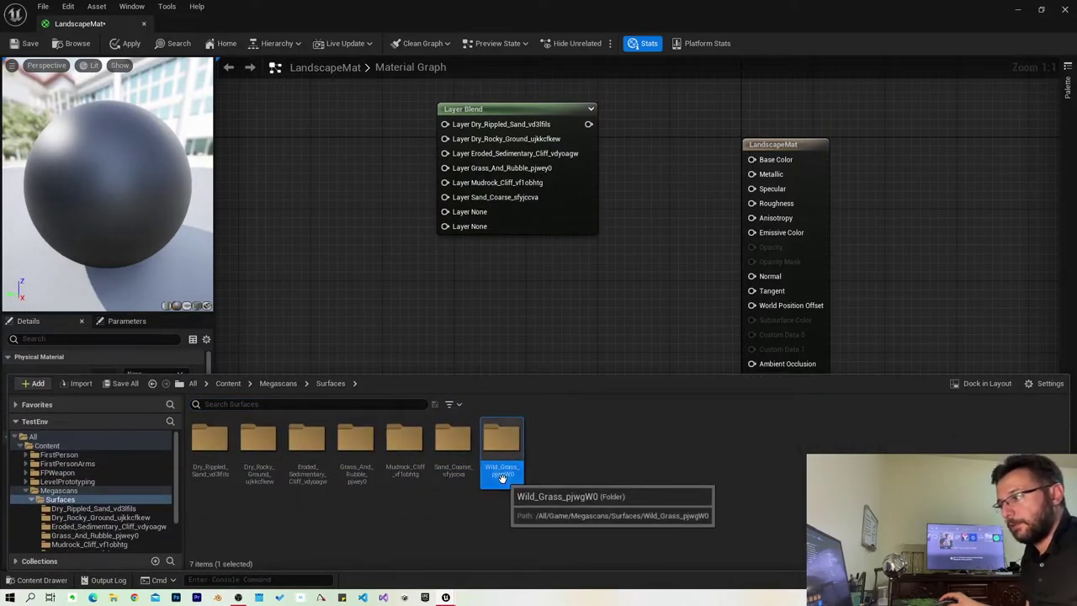
pyautogui.click(502, 471)
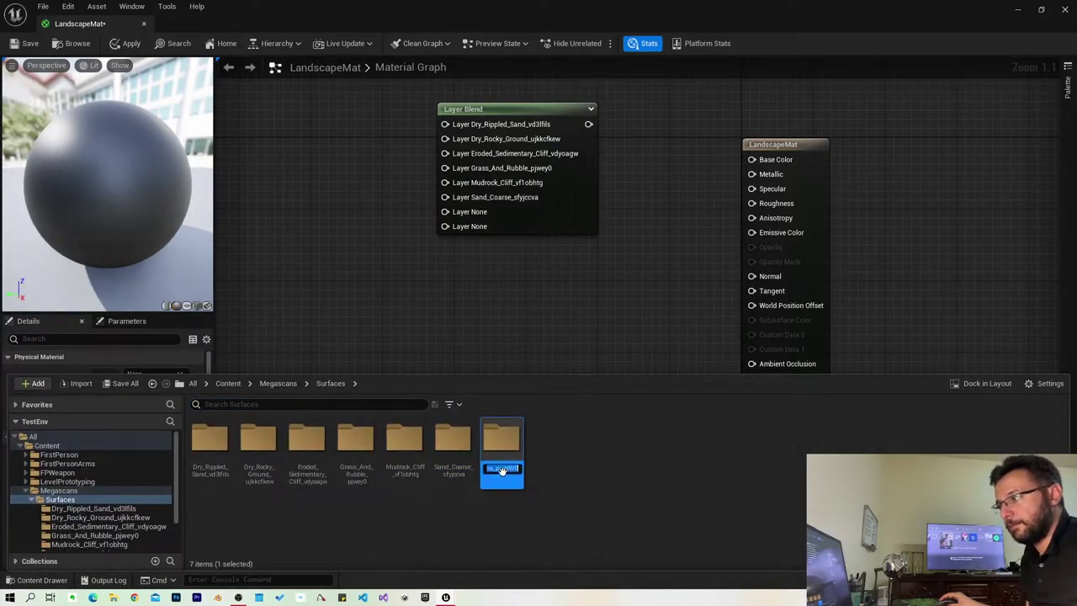
pyautogui.click(516, 109)
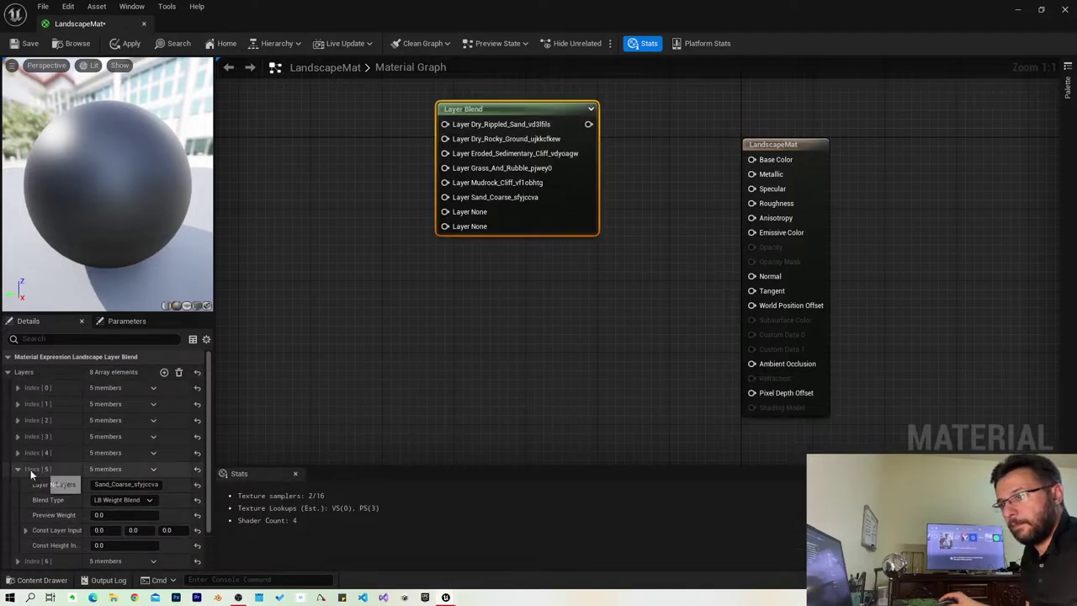
pyautogui.click(18, 469)
pyautogui.click(18, 486)
pyautogui.click(108, 502)
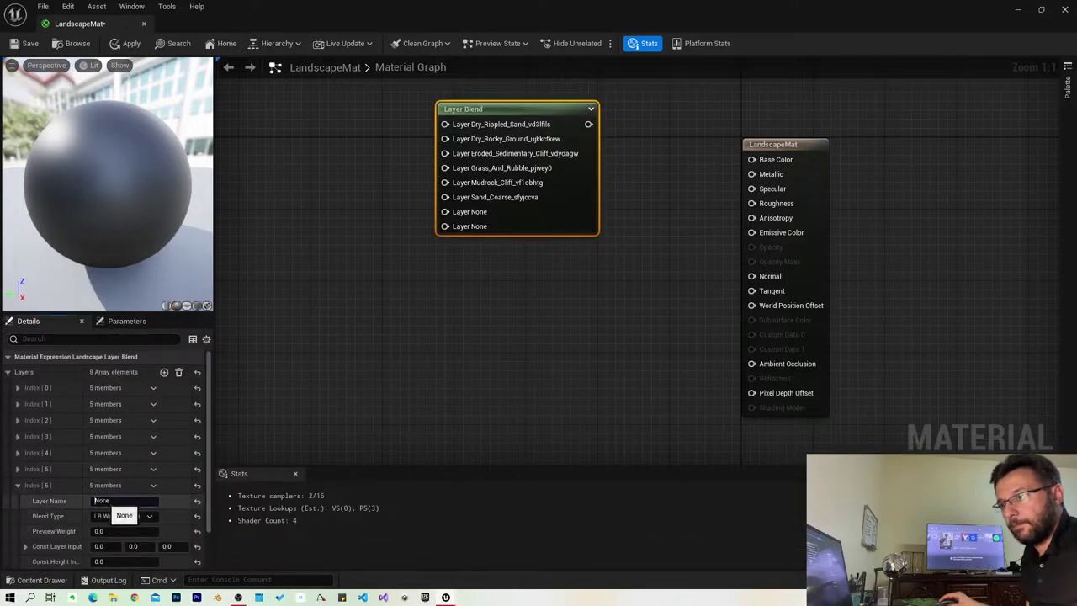
pyautogui.click(17, 485)
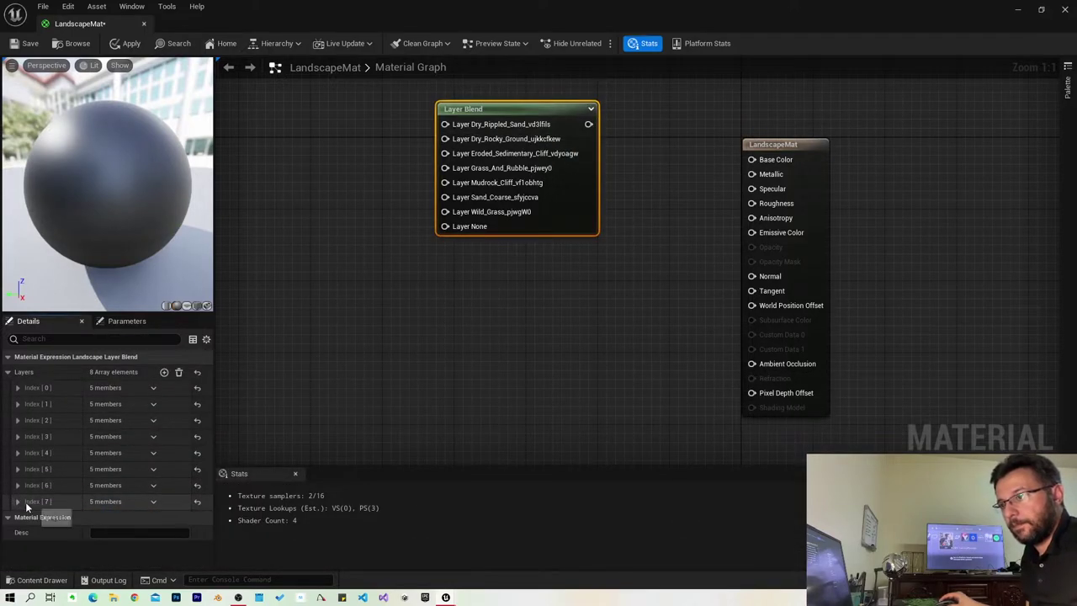
# Step: Name the eighth layer WetSand, correcting it to a capital W
pyautogui.click(17, 501)
pyautogui.write('wetSand')
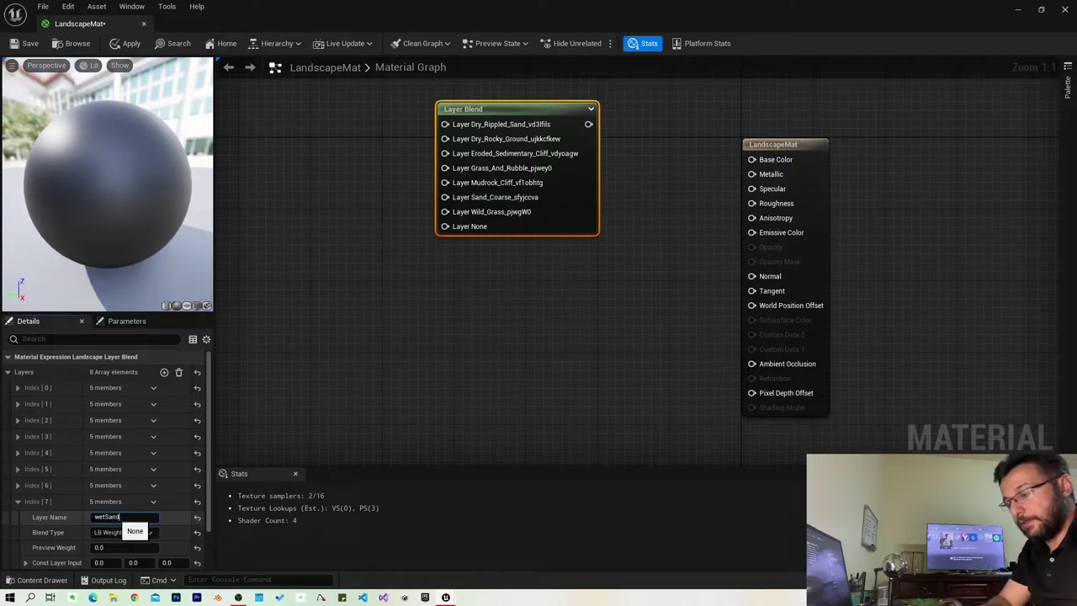
pyautogui.press('Return')
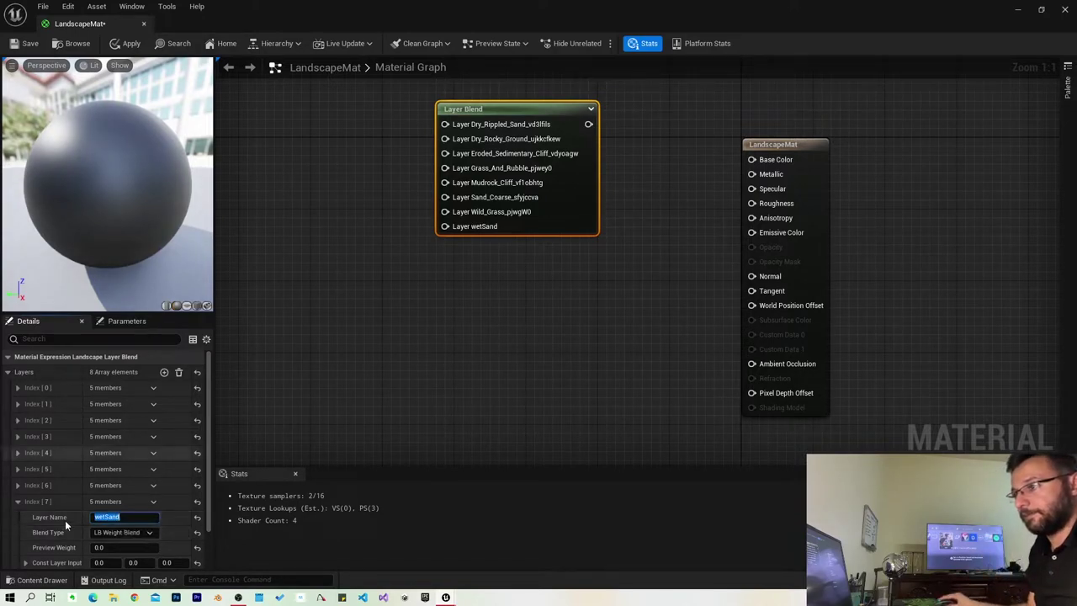
pyautogui.click(119, 517)
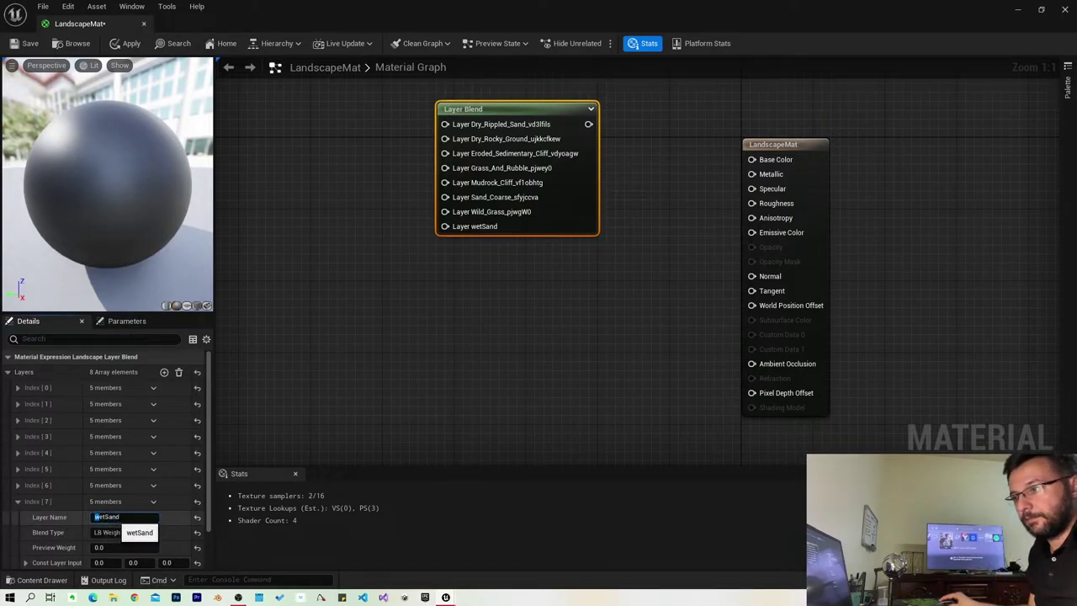
pyautogui.write('W')
pyautogui.click(317, 393)
pyautogui.moveTo(457, 284); pyautogui.dragTo(407, 308, button='right')
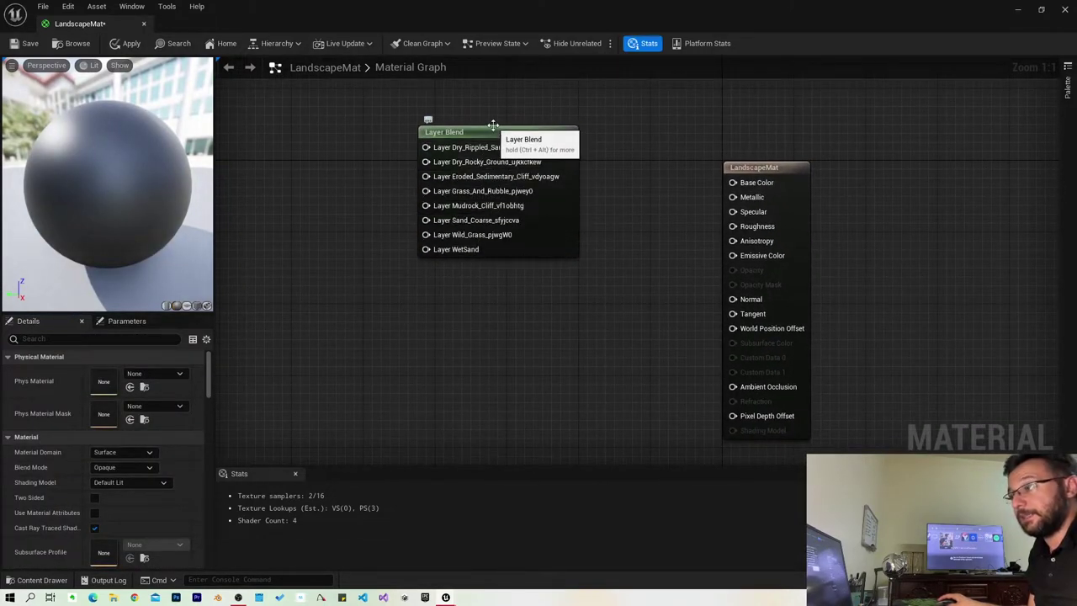
pyautogui.moveTo(502, 339); pyautogui.dragTo(580, 369, button='right')
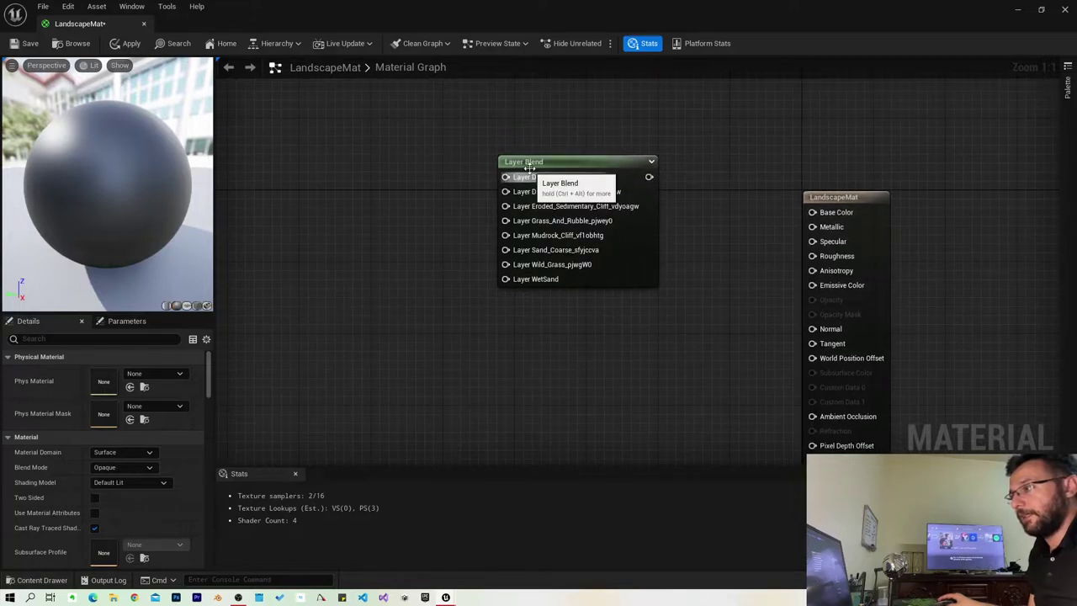
pyautogui.moveTo(530, 165); pyautogui.dragTo(422, 112)
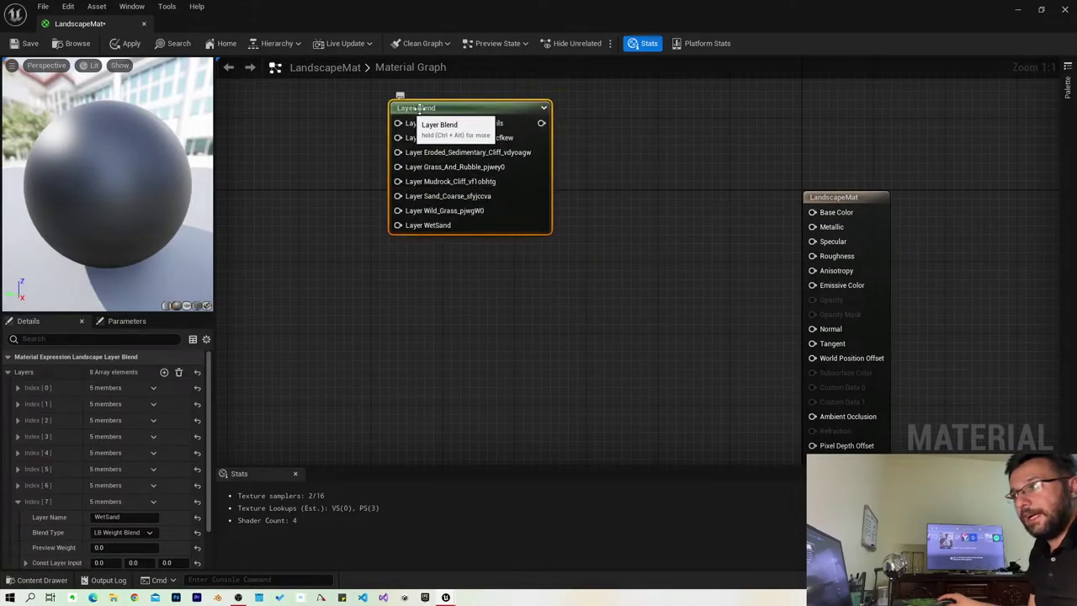
pyautogui.scroll(-1, 441, 244)
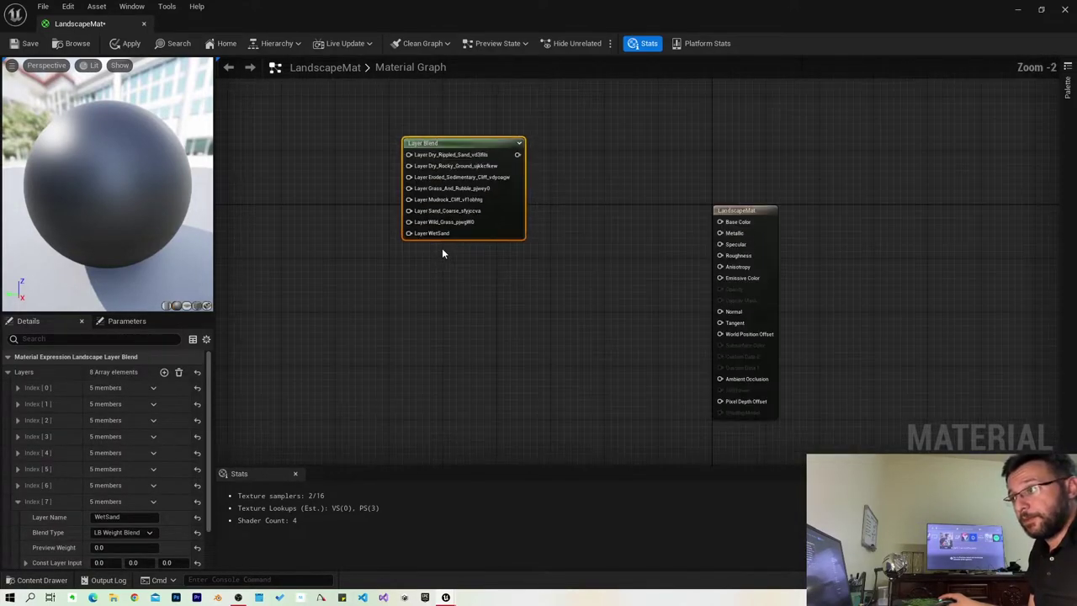
pyautogui.scroll(-1, 442, 247)
pyautogui.moveTo(441, 247)
pyautogui.mouseDown(button='right')
pyautogui.moveTo(458, 193)
pyautogui.moveTo(411, 213)
pyautogui.mouseUp(button='right')
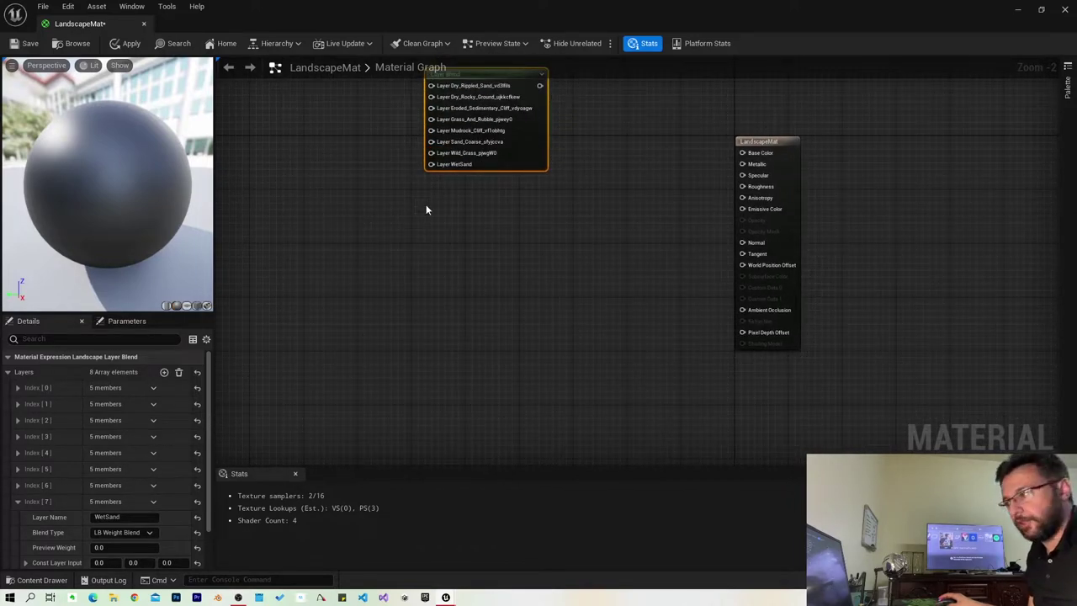
pyautogui.hotkey('ctrl', 'd')
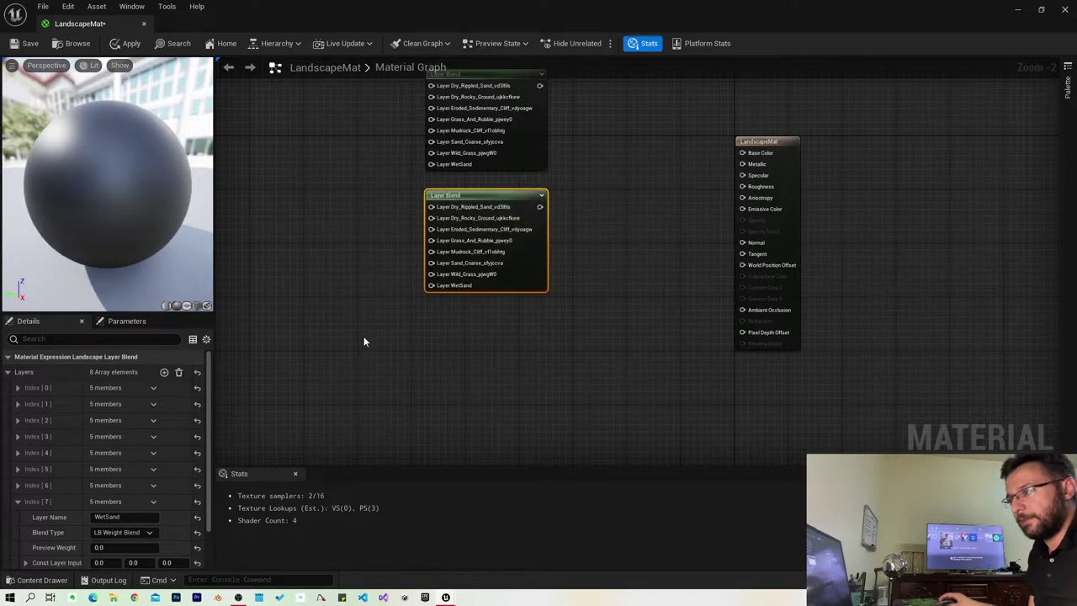
pyautogui.moveTo(423, 333); pyautogui.dragTo(463, 179, button='right')
pyautogui.hotkey('ctrl', 'd')
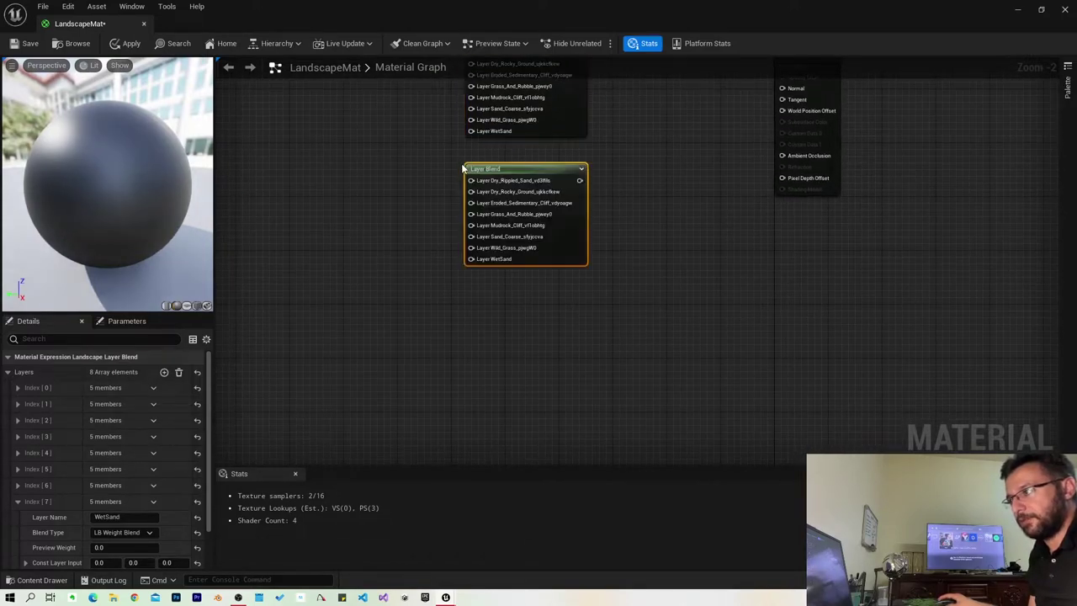
pyautogui.moveTo(453, 340); pyautogui.dragTo(461, 233, button='right')
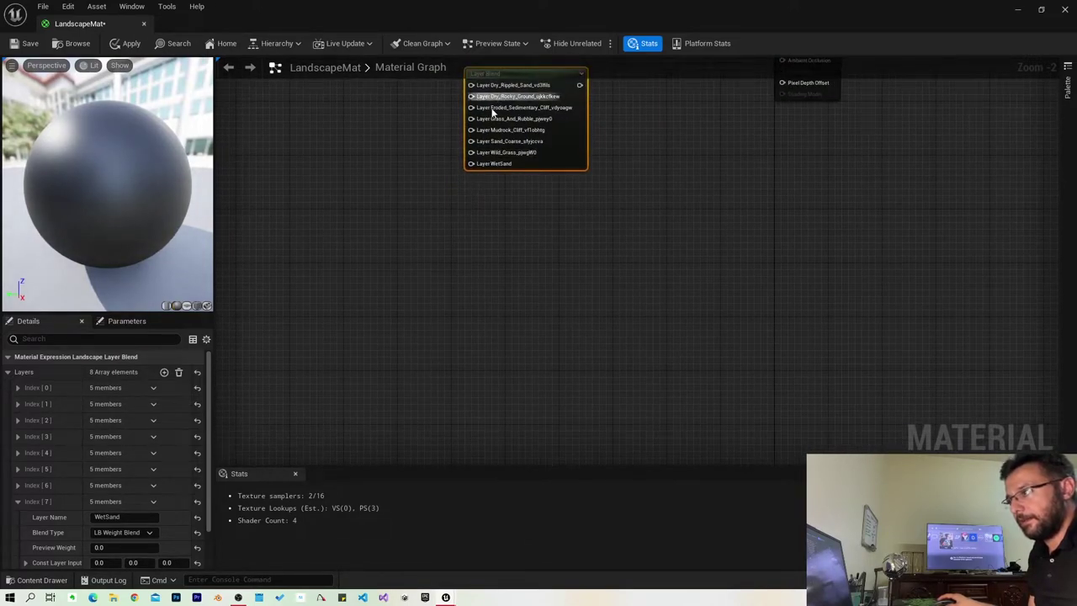
pyautogui.hotkey('ctrl', 'd')
pyautogui.moveTo(462, 313); pyautogui.dragTo(476, 229, button='right')
pyautogui.click(472, 223)
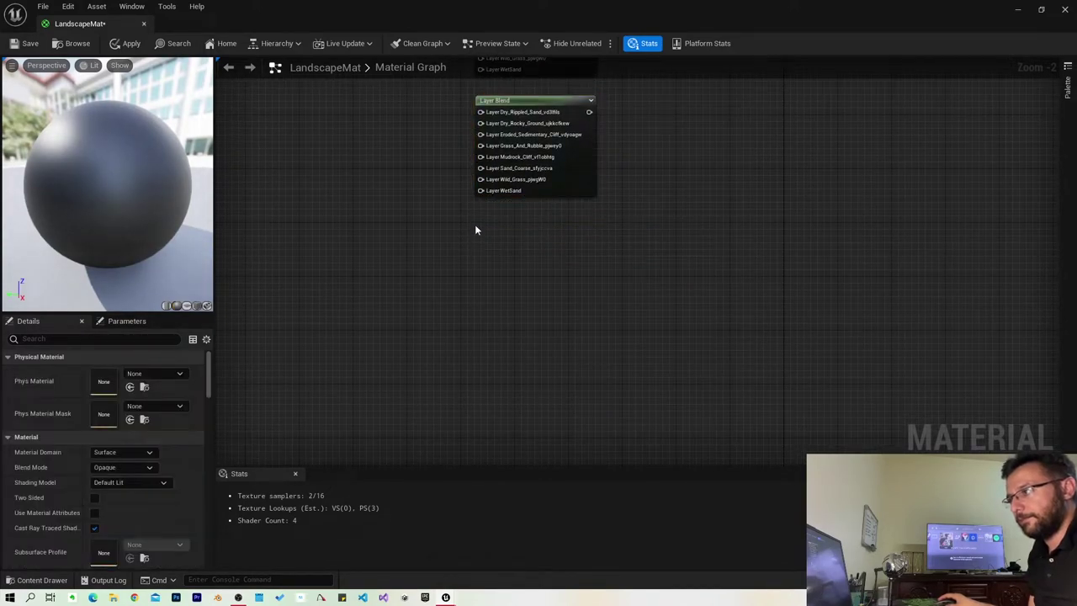
pyautogui.click(530, 101)
pyautogui.hotkey('ctrl', 'd')
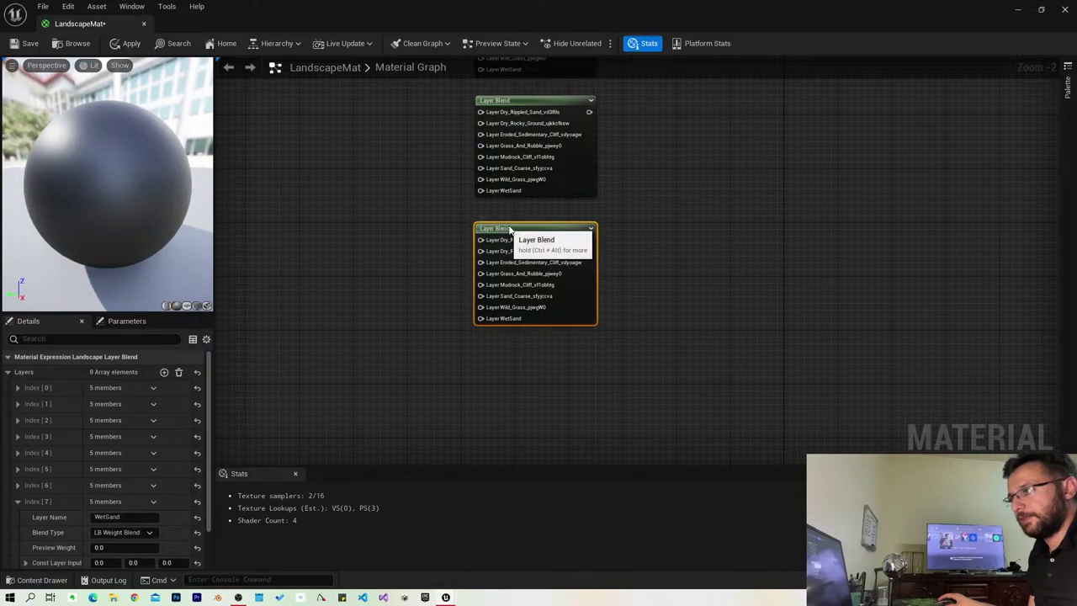
pyautogui.moveTo(655, 147); pyautogui.dragTo(629, 346, button='right')
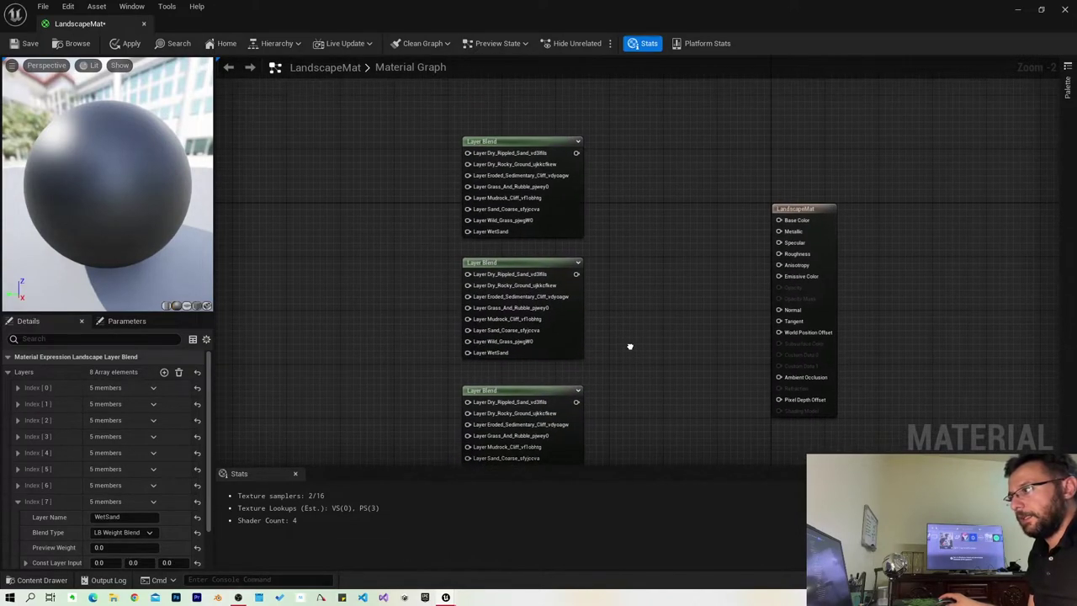
pyautogui.rightClick(624, 344)
pyautogui.click(640, 189)
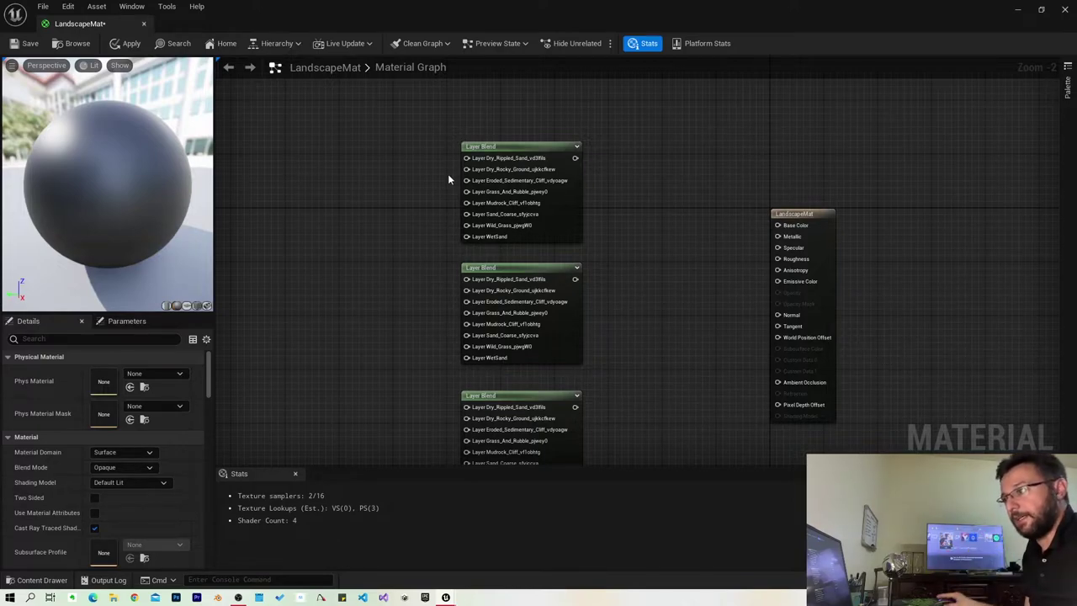
# Step: Drop the Dry_Rippled_Sand color, normal and ORDp textures into the graph as separate samples
pyautogui.hotkey('ctrl', 'space')
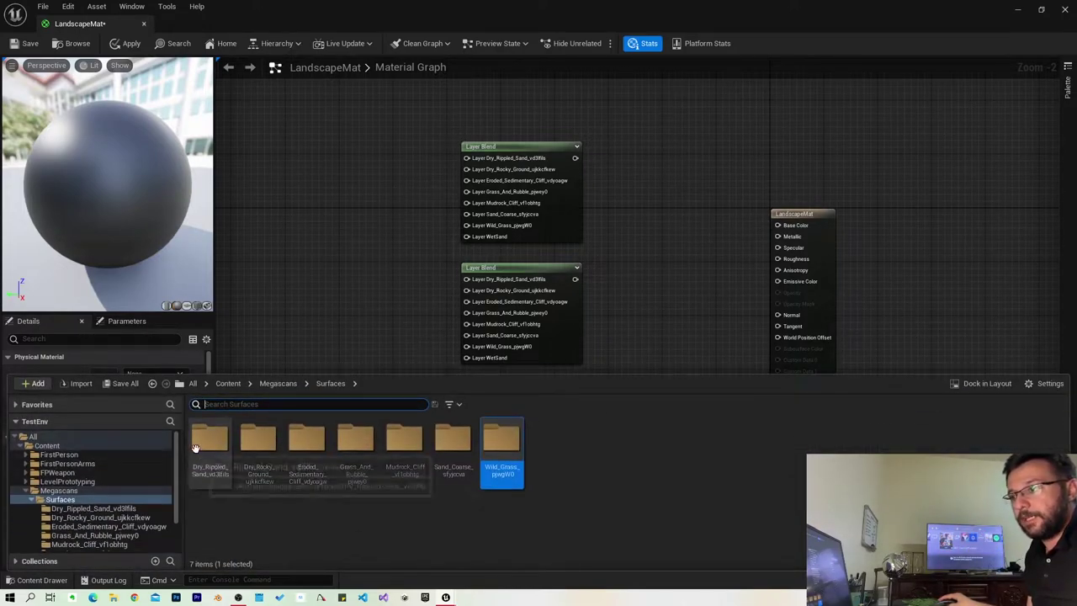
pyautogui.doubleClick(195, 447)
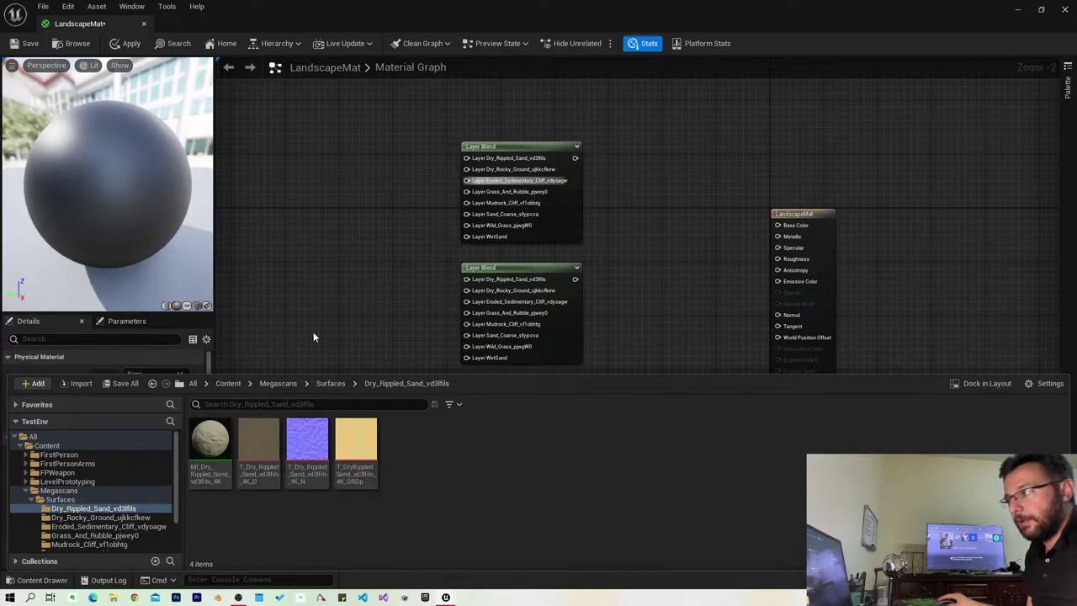
pyautogui.click(258, 442)
pyautogui.keyDown('shift'); pyautogui.click(356, 441); pyautogui.keyUp('shift')
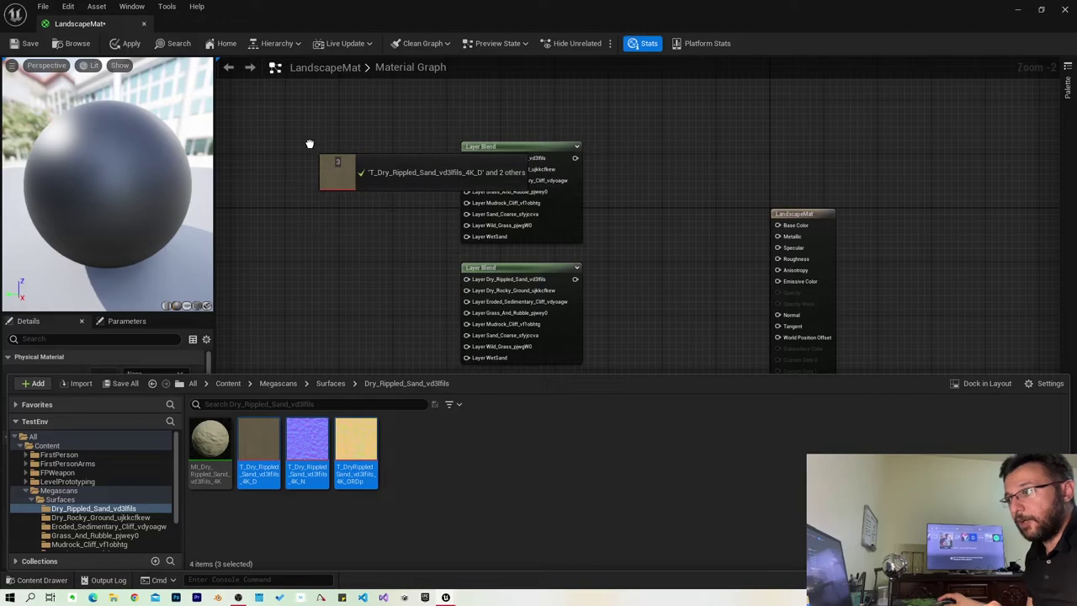
pyautogui.moveTo(373, 452); pyautogui.dragTo(289, 93)
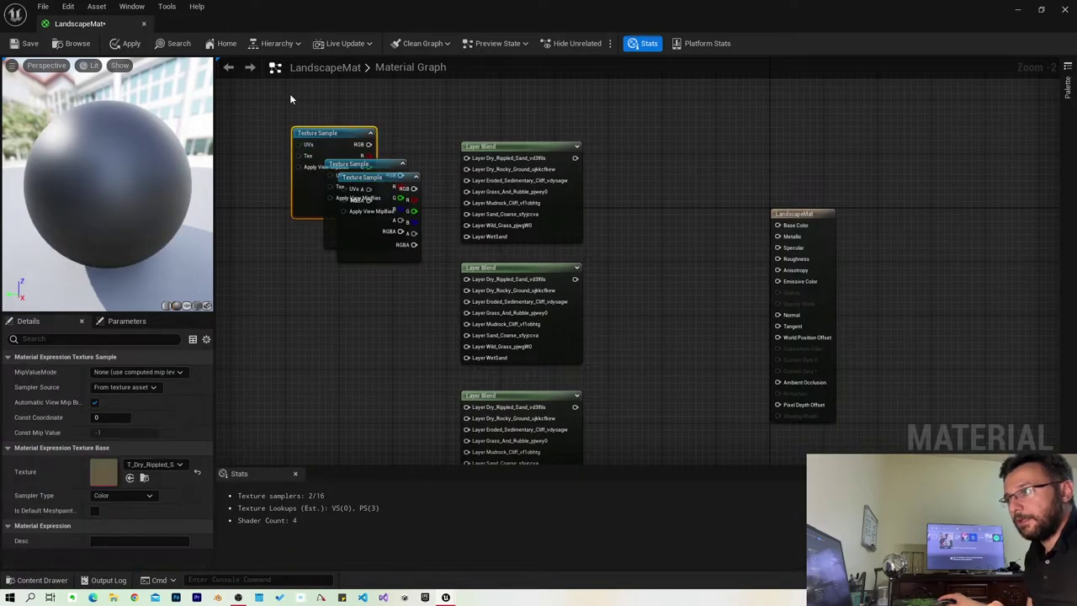
pyautogui.moveTo(367, 177); pyautogui.dragTo(278, 247)
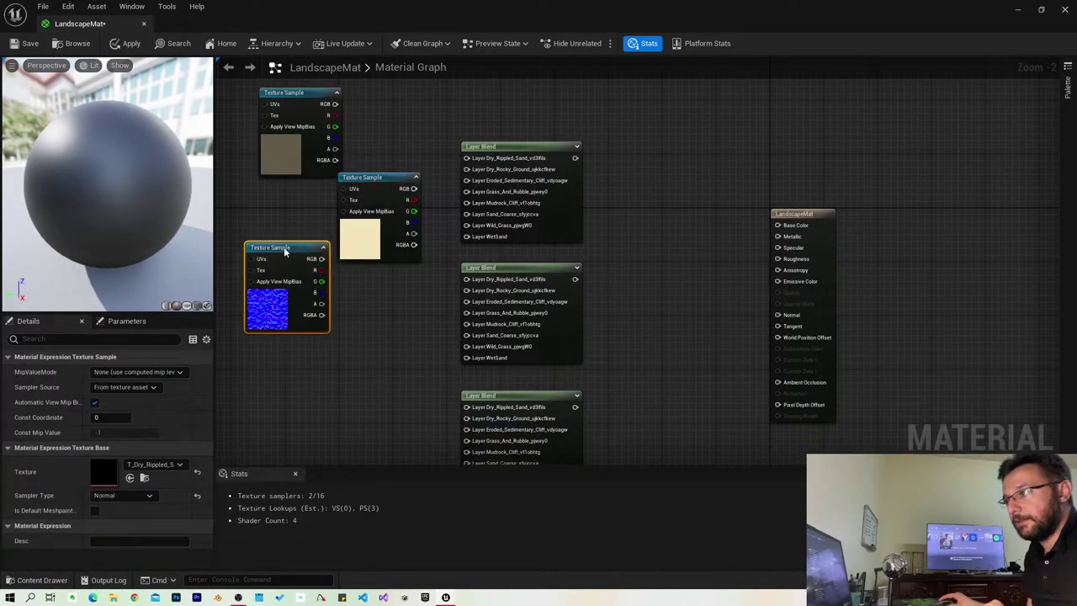
pyautogui.moveTo(370, 183); pyautogui.dragTo(299, 362)
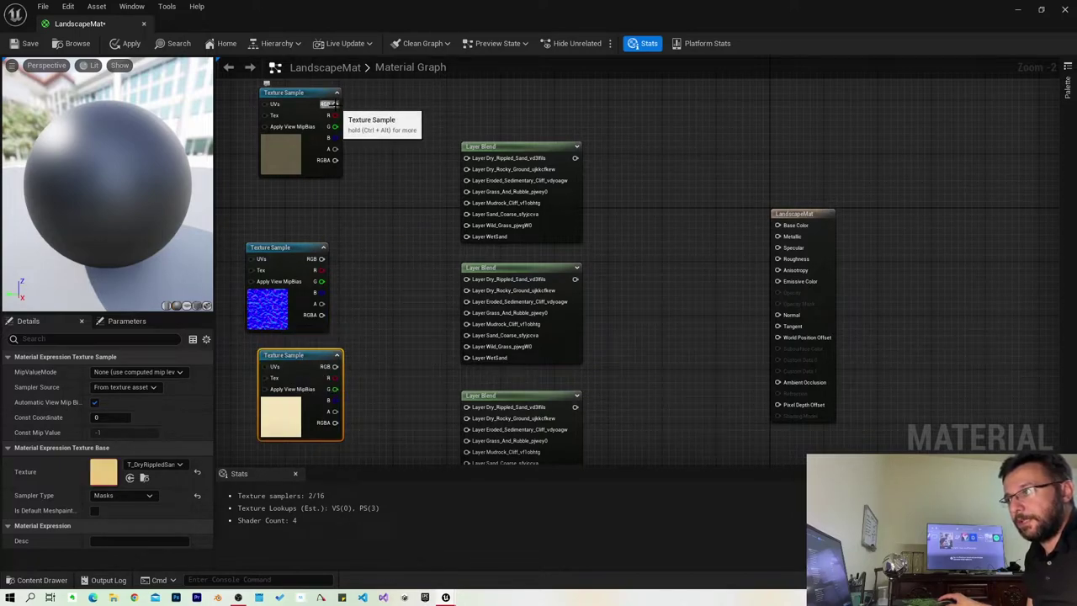
# Step: Preview the color texture wired straight into Base Color, then remove that wire
pyautogui.moveTo(334, 104); pyautogui.dragTo(778, 224)
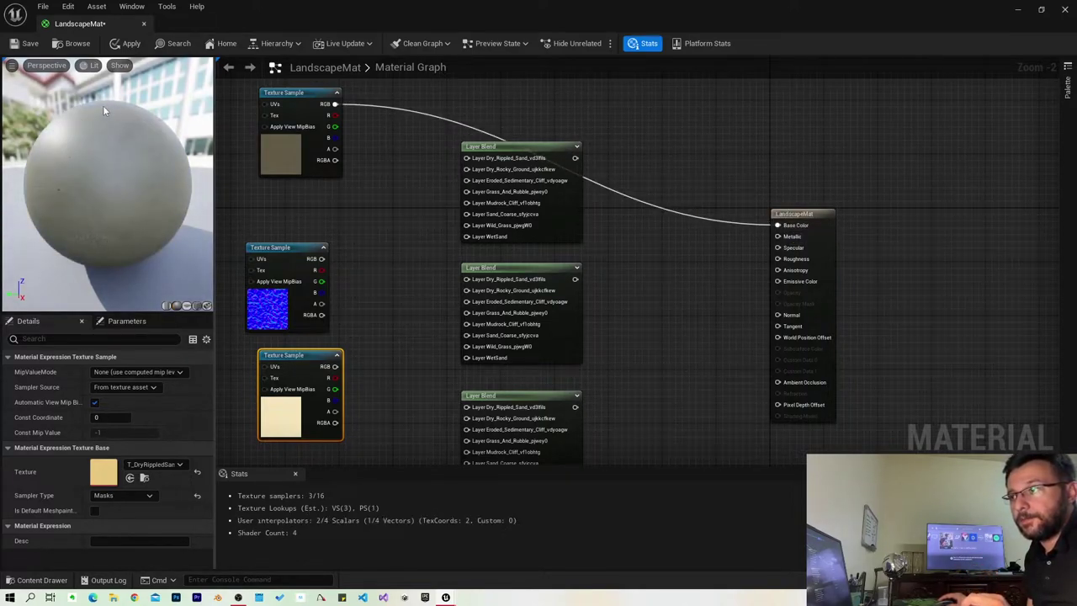
pyautogui.moveTo(165, 203); pyautogui.dragTo(143, 149)
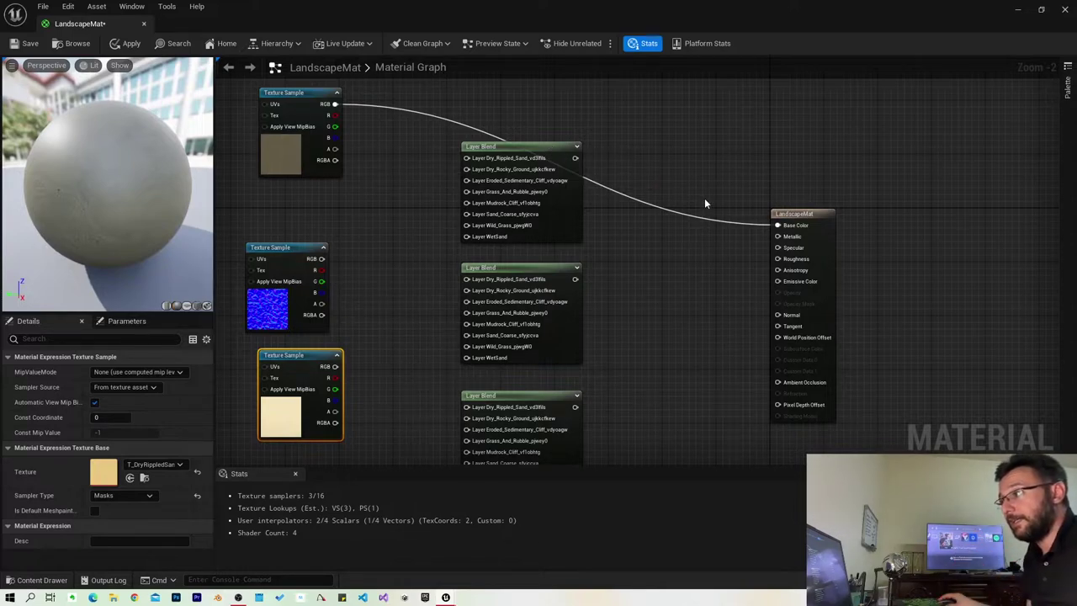
pyautogui.keyDown('alt'); pyautogui.click(778, 225); pyautogui.keyUp('alt')
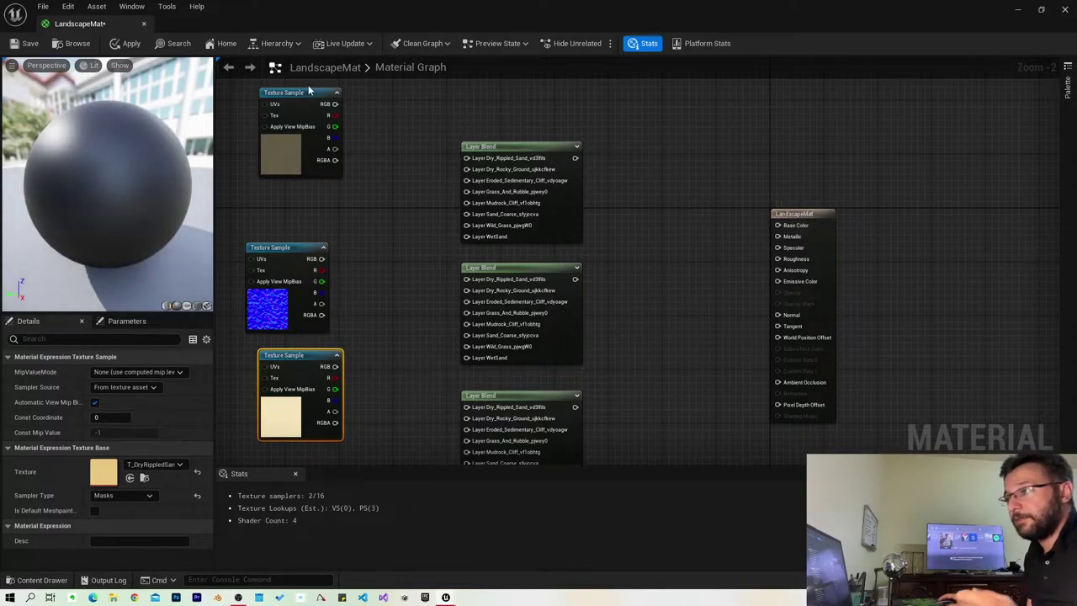
# Step: Feed the color texture into the Dry_Rippled_Sand layer and route that blend into Base Color
pyautogui.moveTo(335, 103); pyautogui.dragTo(467, 158)
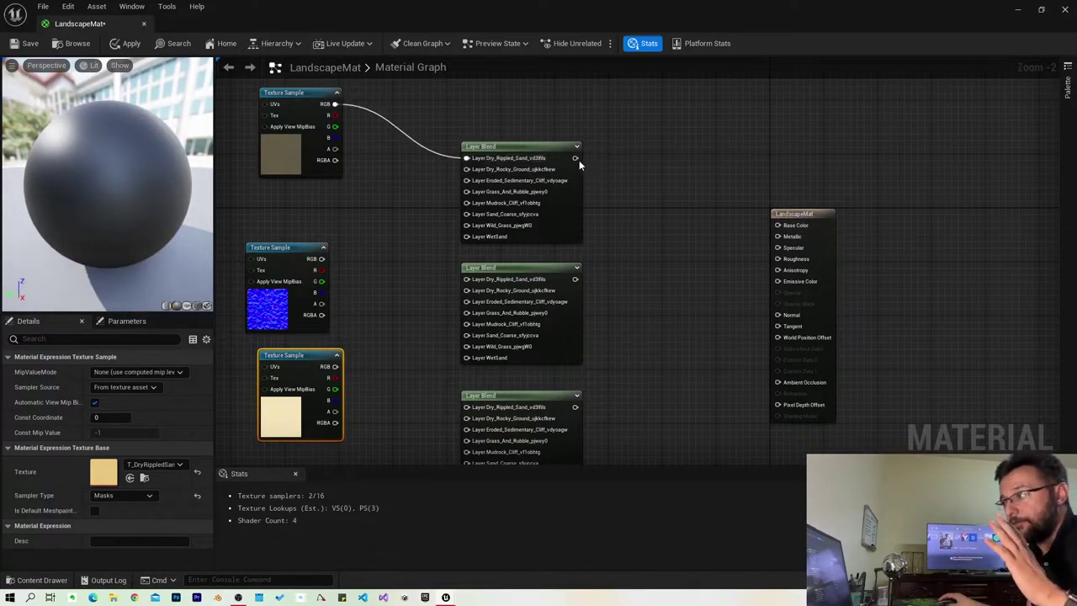
pyautogui.moveTo(575, 158); pyautogui.dragTo(778, 226)
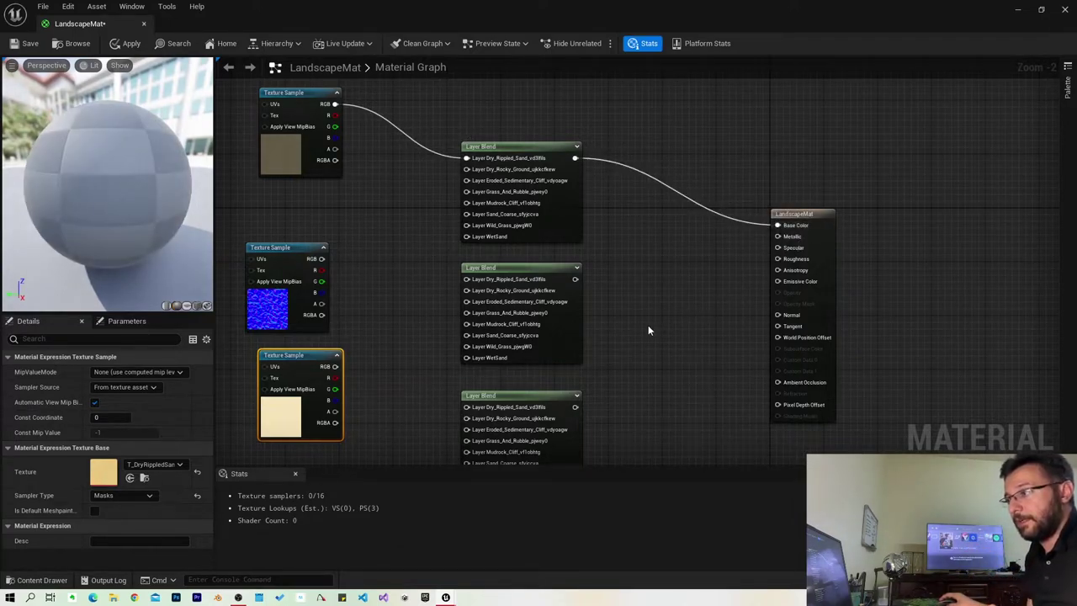
pyautogui.moveTo(111, 154); pyautogui.dragTo(117, 113)
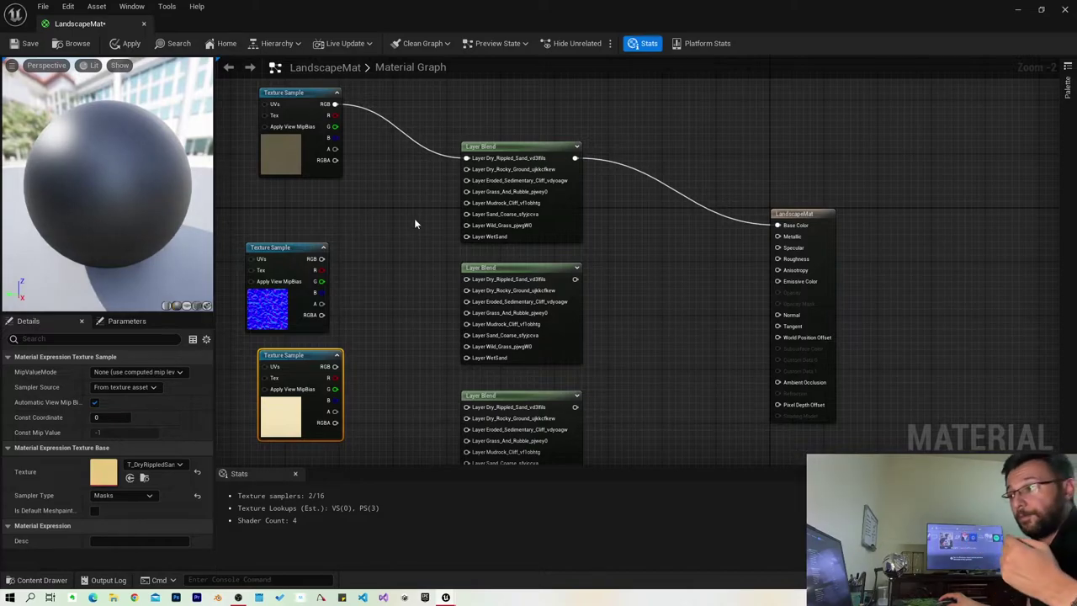
pyautogui.moveTo(406, 301)
pyautogui.mouseDown(button='right')
pyautogui.moveTo(461, 224)
pyautogui.moveTo(459, 156)
pyautogui.moveTo(461, 269)
pyautogui.moveTo(479, 143)
pyautogui.mouseUp(button='right')
pyautogui.moveTo(455, 191); pyautogui.dragTo(557, 240, button='right')
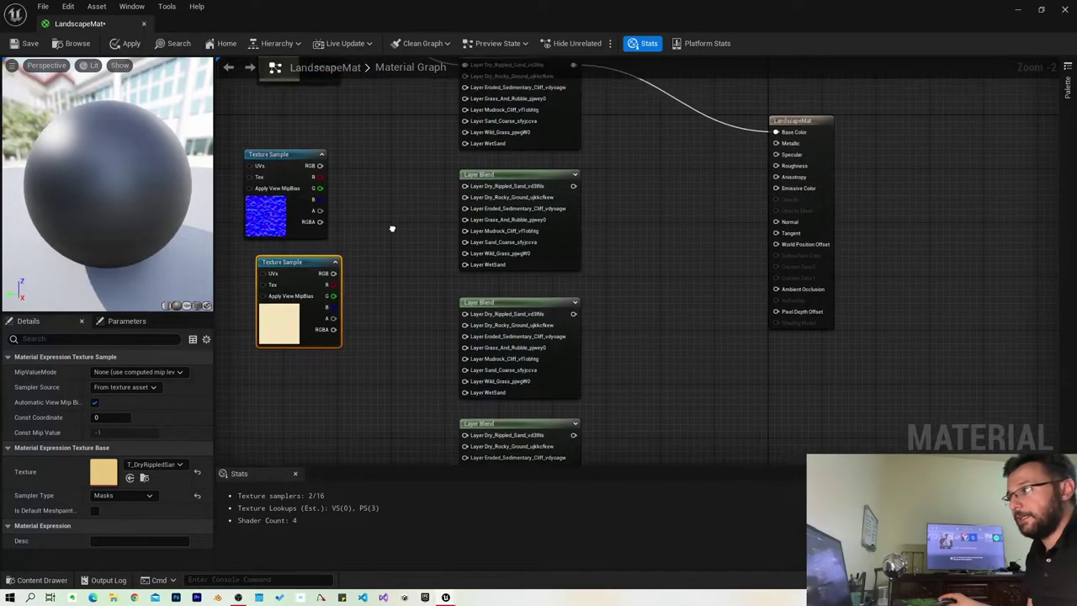
# Step: Move the ORDp sample lower and place the normal sample beneath it
pyautogui.moveTo(416, 310); pyautogui.dragTo(455, 87, button='right')
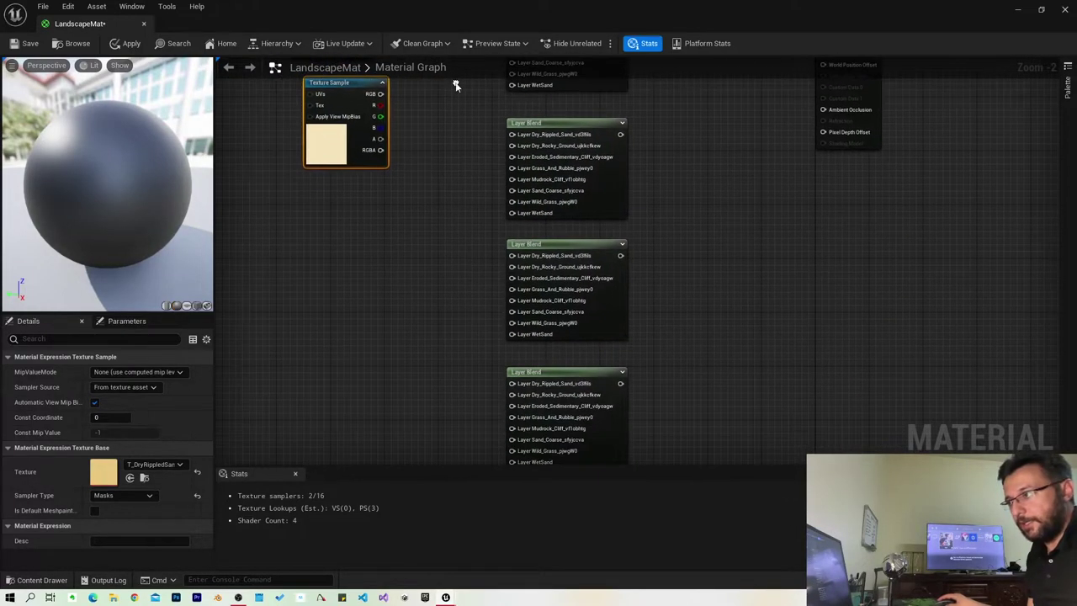
pyautogui.moveTo(346, 87); pyautogui.dragTo(345, 183)
pyautogui.moveTo(438, 146); pyautogui.dragTo(438, 231, button='right')
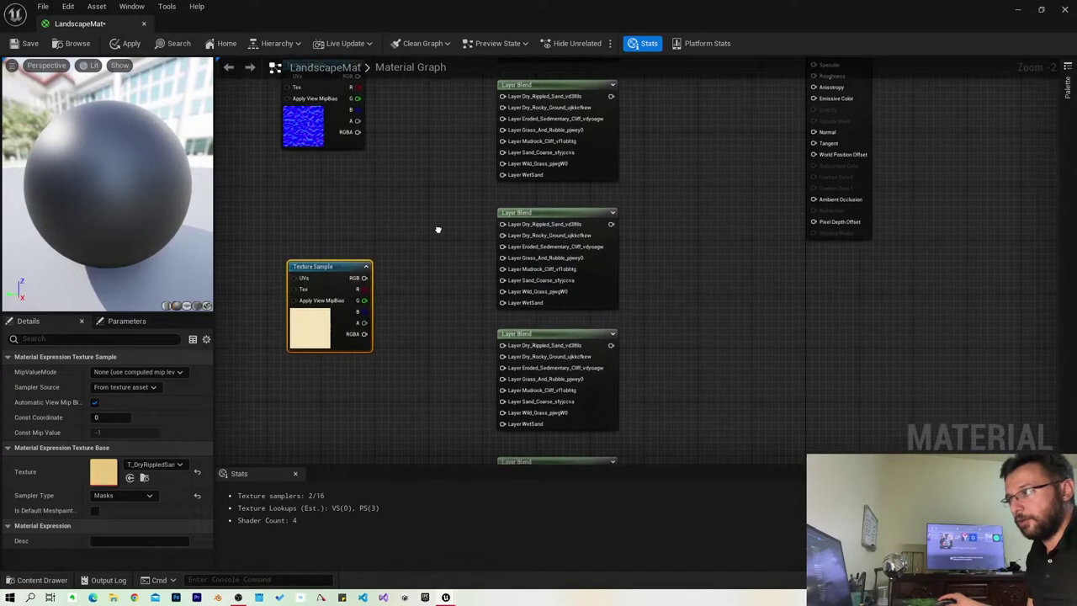
pyautogui.scroll(-1, 408, 216)
pyautogui.scroll(-1, 426, 171)
pyautogui.moveTo(426, 171); pyautogui.dragTo(433, 256, button='right')
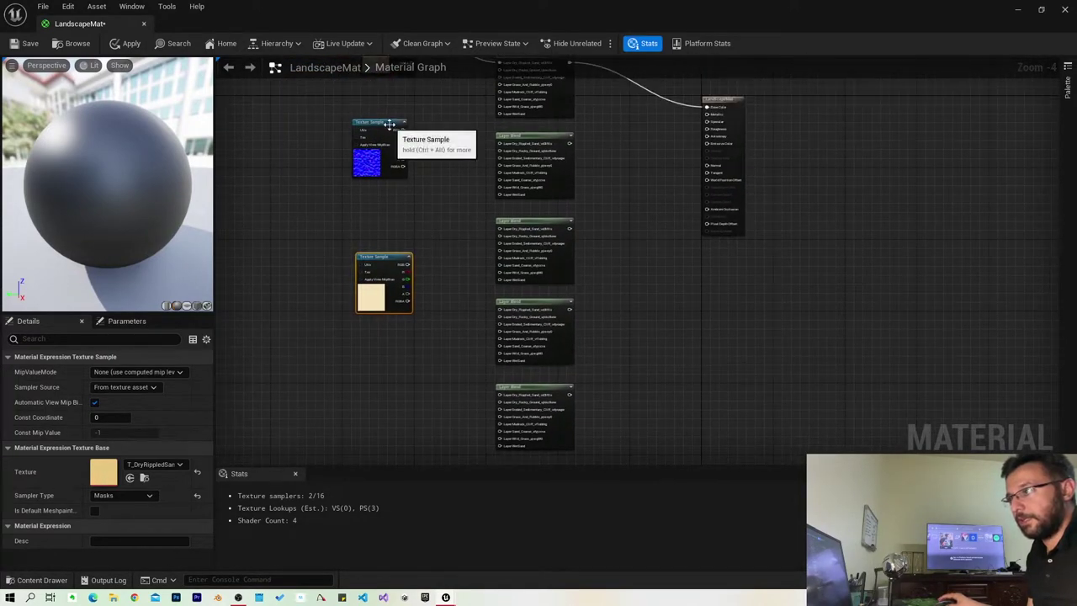
pyautogui.moveTo(392, 126); pyautogui.dragTo(395, 400)
pyautogui.moveTo(497, 409); pyautogui.dragTo(499, 332, button='right')
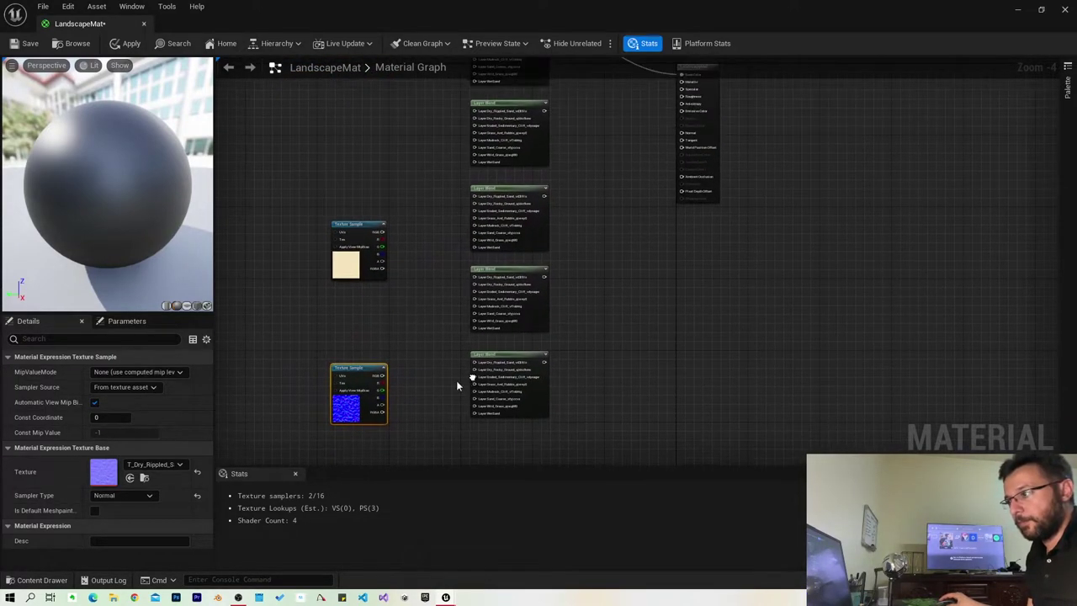
pyautogui.scroll(1, 439, 382)
pyautogui.moveTo(419, 380); pyautogui.dragTo(419, 247, button='right')
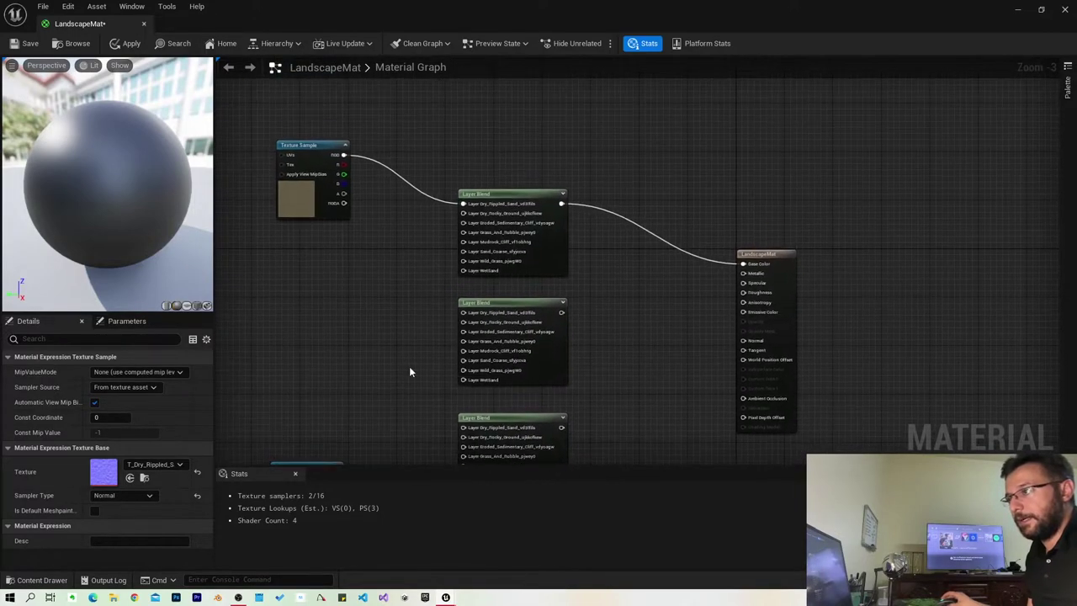
# Step: Wire the ORDp R and G channels into the Dry_Rippled_Sand inputs of their Layer Blends
pyautogui.click(307, 145)
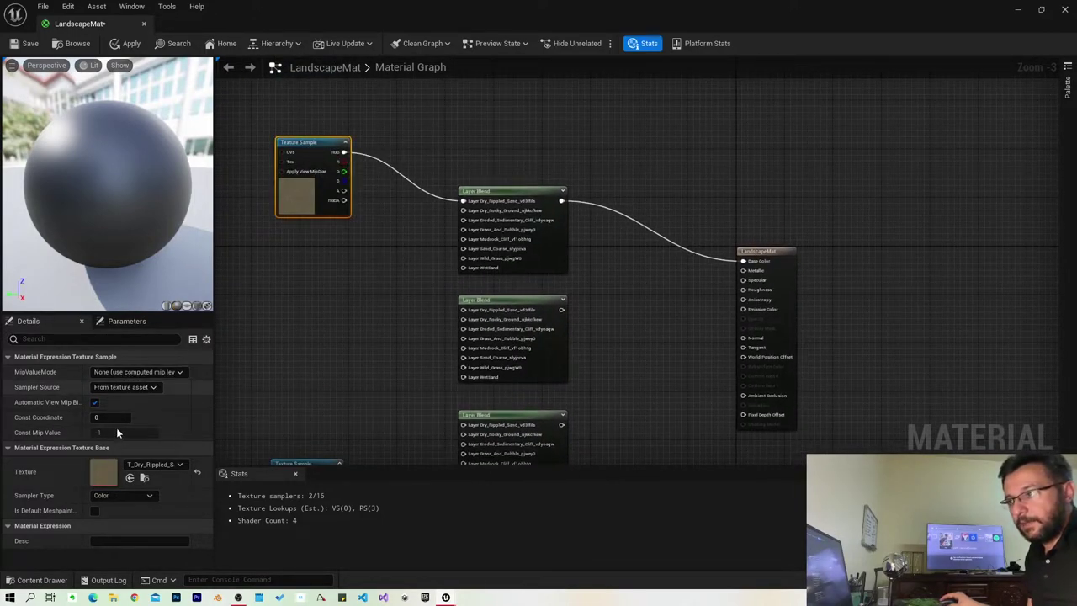
pyautogui.scroll(2, 496, 202)
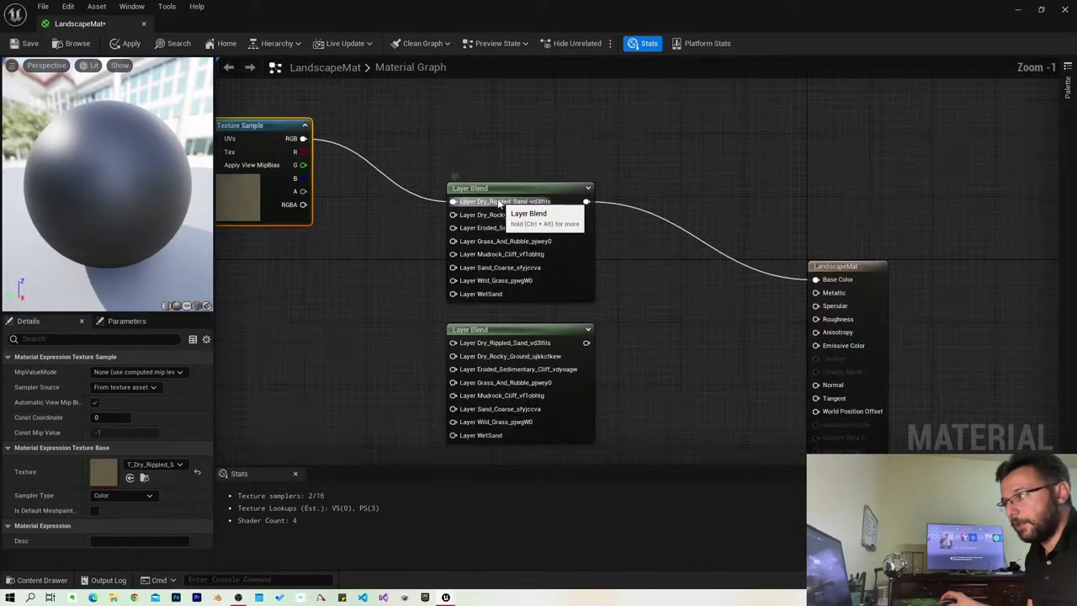
pyautogui.scroll(1, 422, 317)
pyautogui.moveTo(424, 353); pyautogui.dragTo(439, 252, button='right')
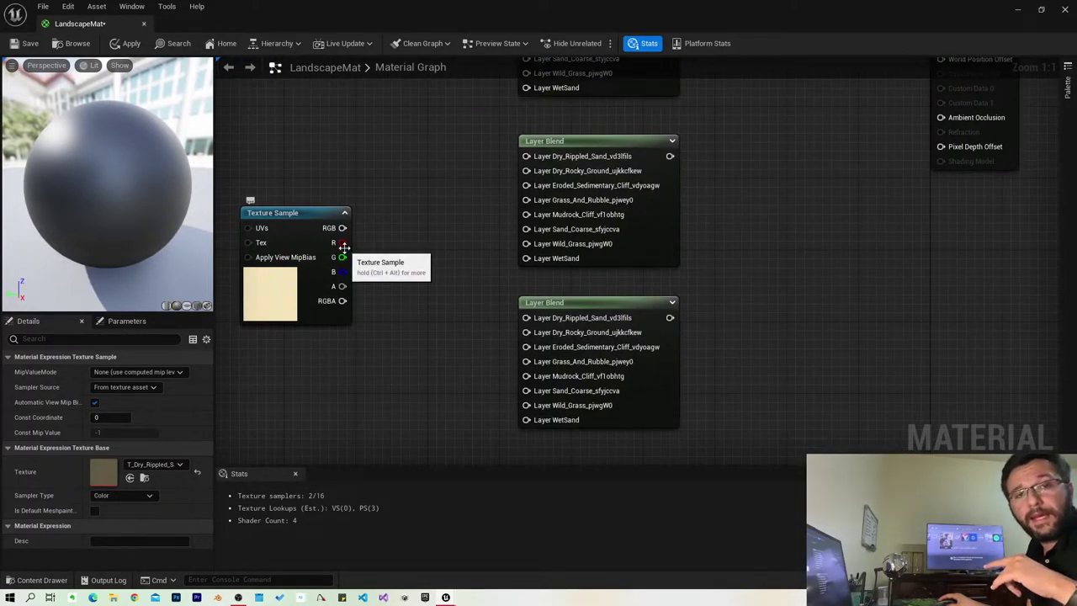
pyautogui.moveTo(344, 244); pyautogui.dragTo(533, 159)
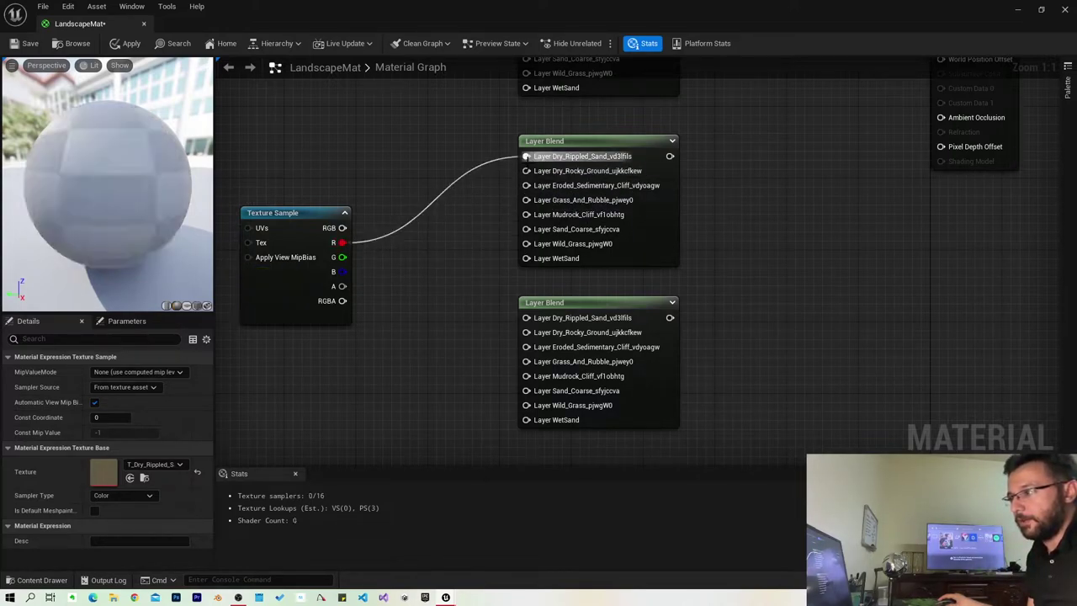
pyautogui.moveTo(437, 293); pyautogui.dragTo(548, 327)
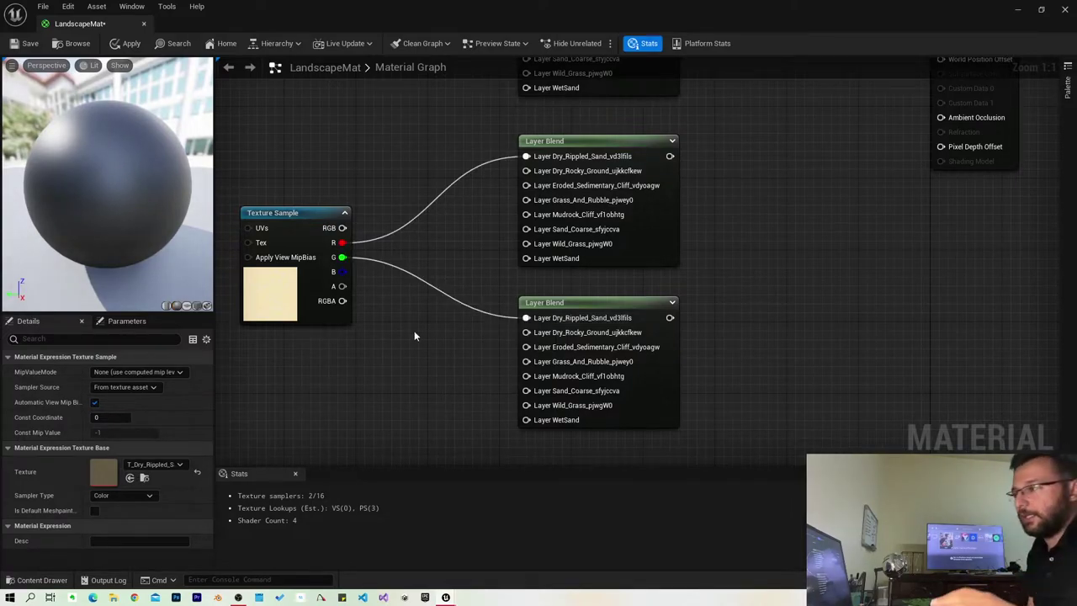
pyautogui.moveTo(413, 331); pyautogui.dragTo(497, 312, button='right')
pyautogui.moveTo(400, 282); pyautogui.dragTo(391, 214)
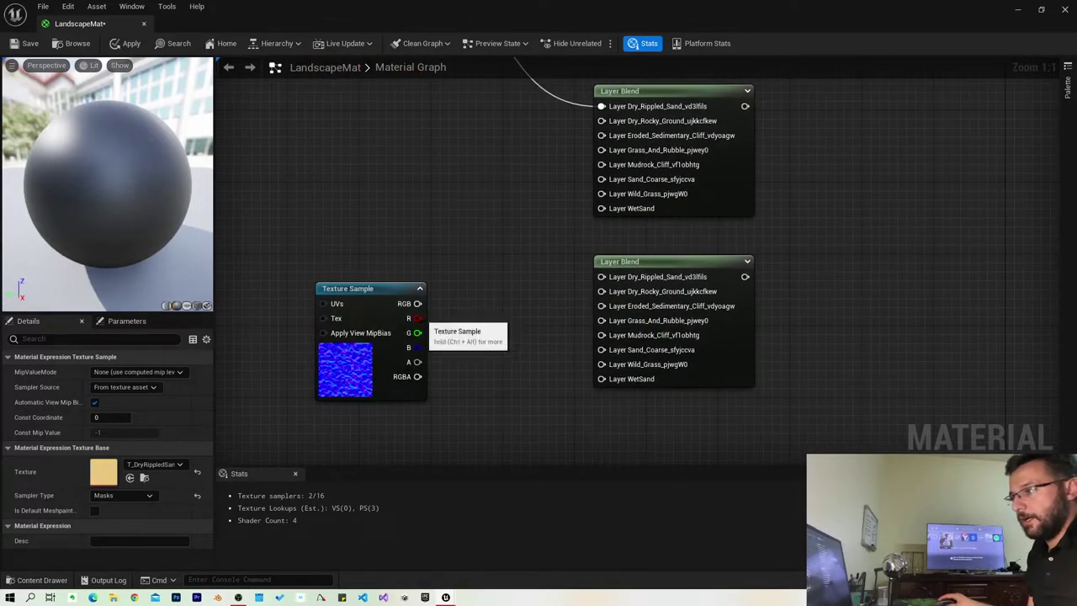
# Step: Connect the normal map's RGB to the Dry_Rippled_Sand layer of its Layer Blend
pyautogui.moveTo(417, 303); pyautogui.dragTo(485, 316)
pyautogui.moveTo(561, 350); pyautogui.dragTo(603, 278)
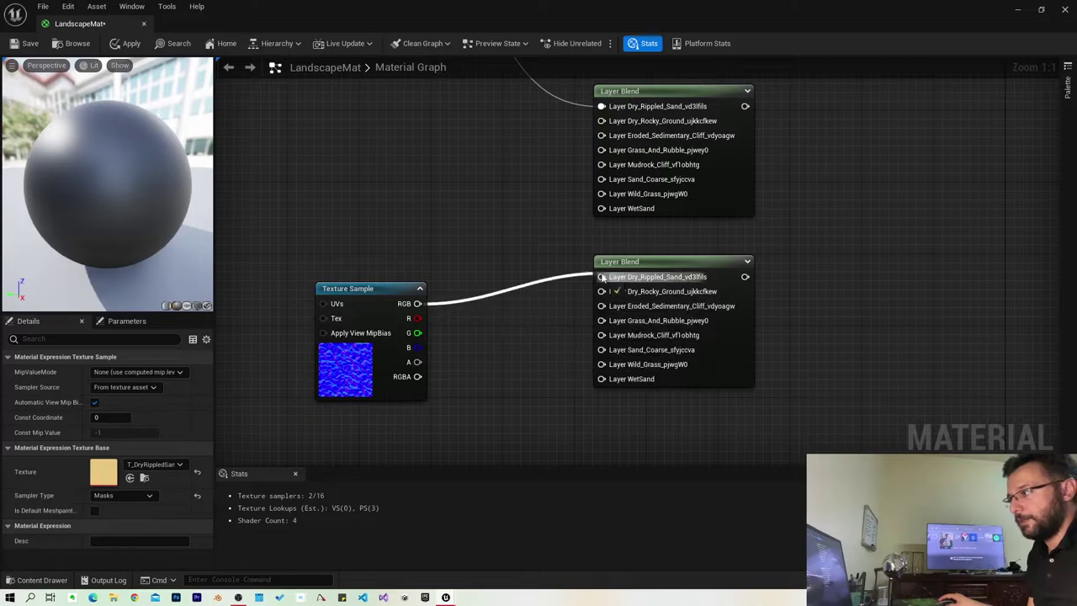
pyautogui.moveTo(392, 288); pyautogui.dragTo(395, 260)
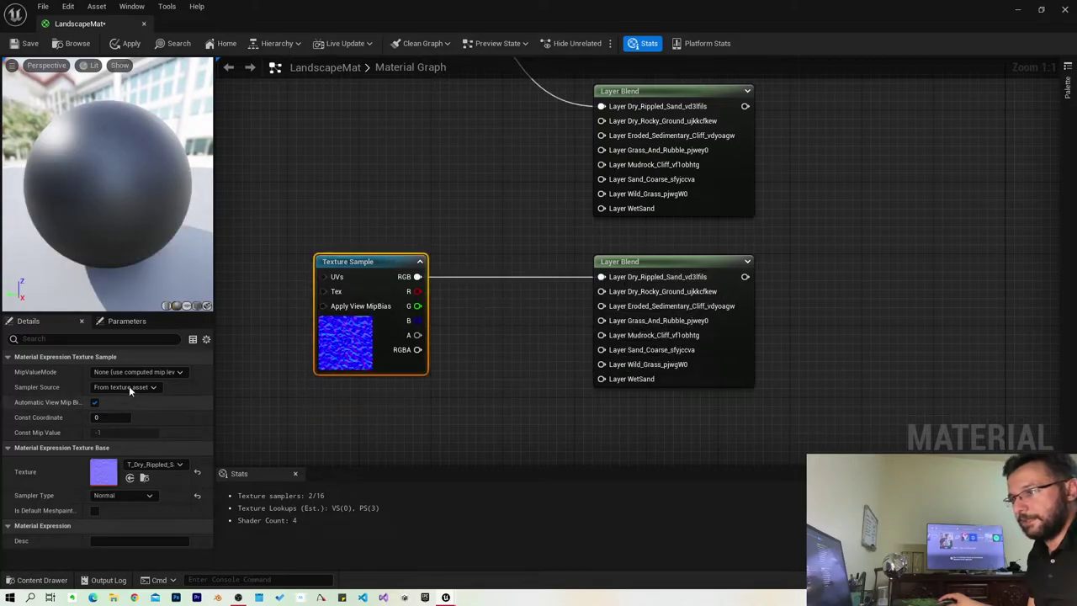
pyautogui.moveTo(742, 292); pyautogui.dragTo(468, 401, button='right')
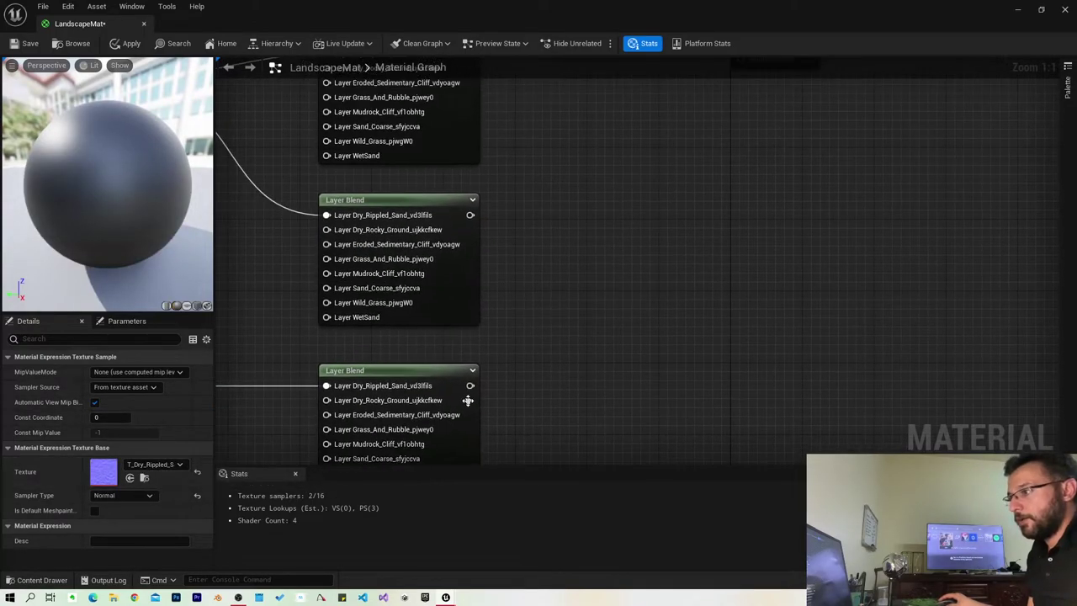
pyautogui.scroll(-3, 550, 256)
pyautogui.moveTo(485, 252)
pyautogui.mouseDown(button='right')
pyautogui.moveTo(637, 297)
pyautogui.moveTo(585, 309)
pyautogui.mouseUp(button='right')
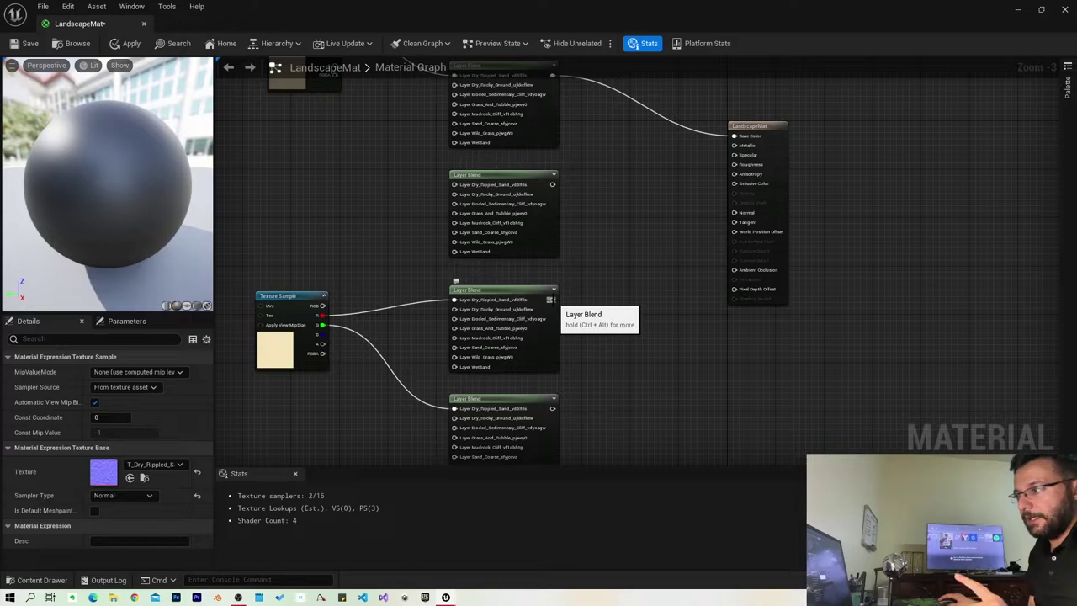
# Step: Wire the middle Layer Blend into Roughness and the bottom Layer Blend into Ambient Occlusion
pyautogui.moveTo(551, 299); pyautogui.dragTo(554, 305)
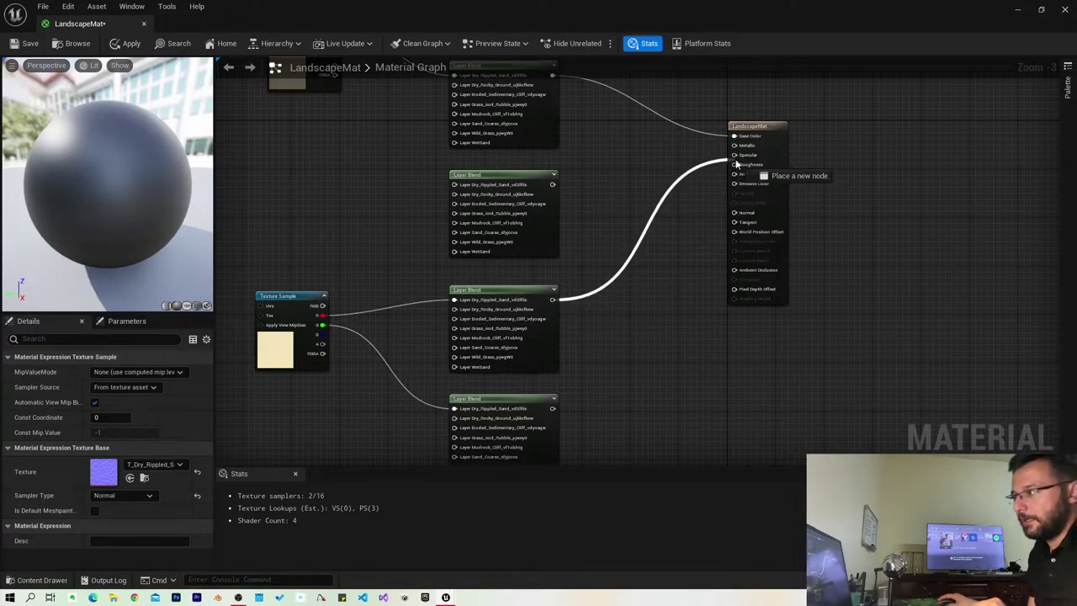
pyautogui.moveTo(680, 240); pyautogui.dragTo(735, 154)
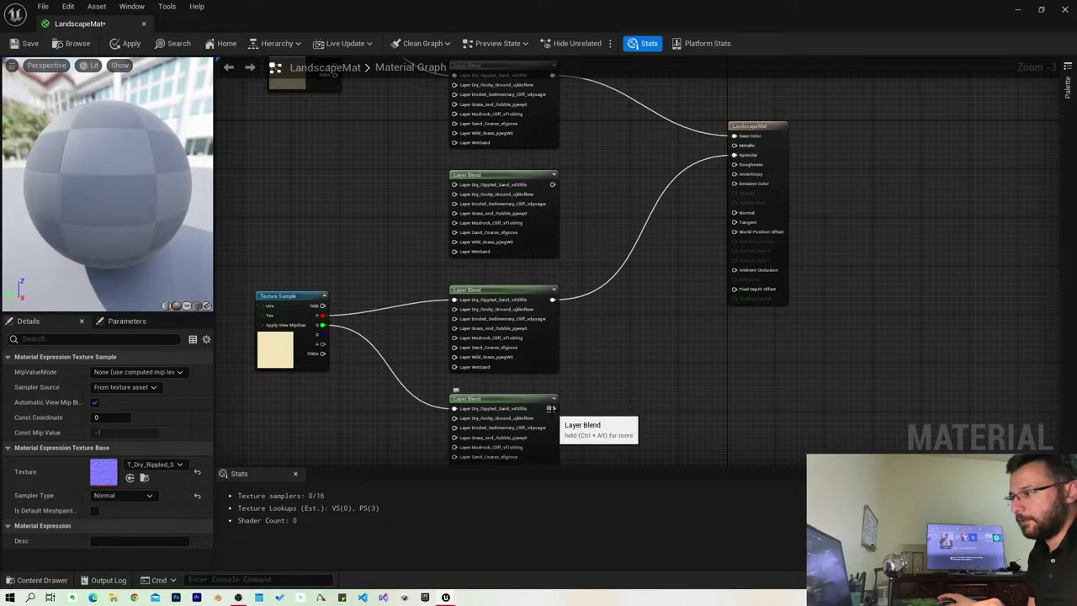
pyautogui.keyDown('alt'); pyautogui.click(734, 155); pyautogui.keyUp('alt')
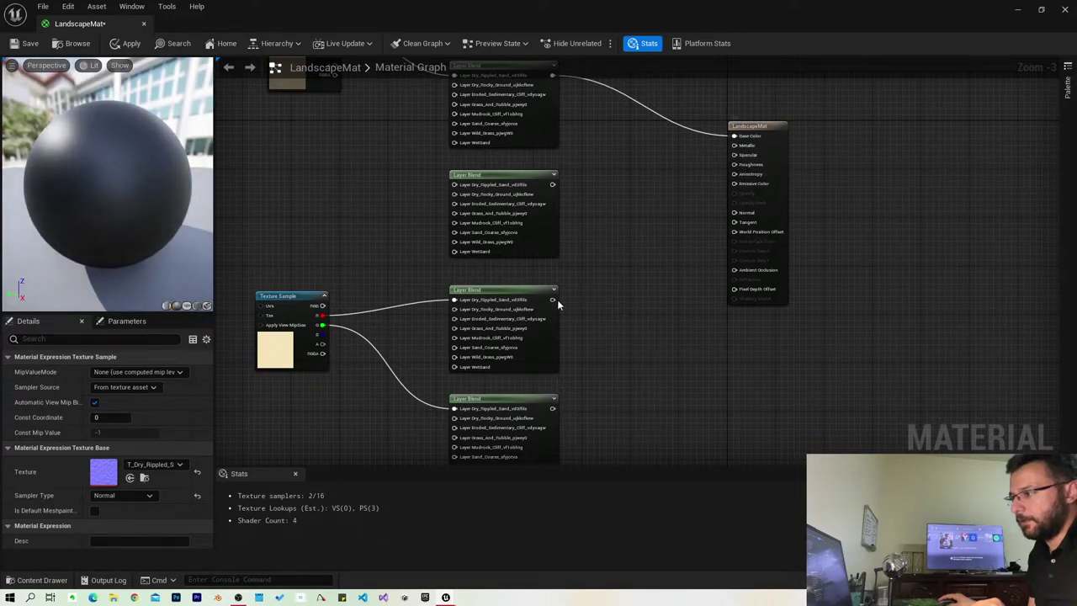
pyautogui.moveTo(558, 300); pyautogui.dragTo(733, 171)
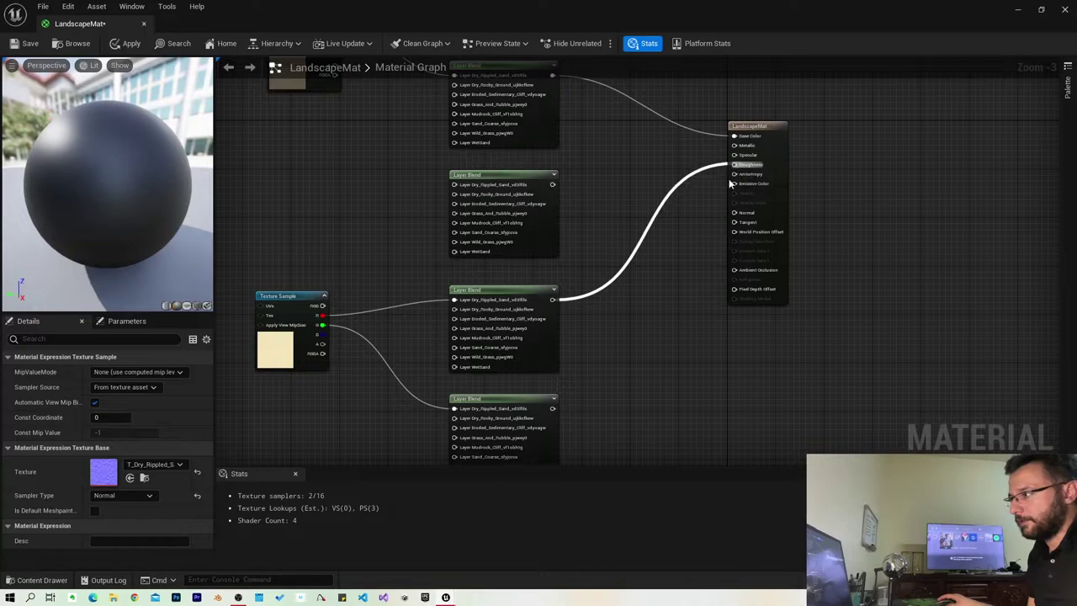
pyautogui.moveTo(553, 408); pyautogui.dragTo(736, 278)
# Step: Connect the normal Layer Blend to the Normal input and the middle Layer Blend to Specular
pyautogui.scroll(3, 761, 284)
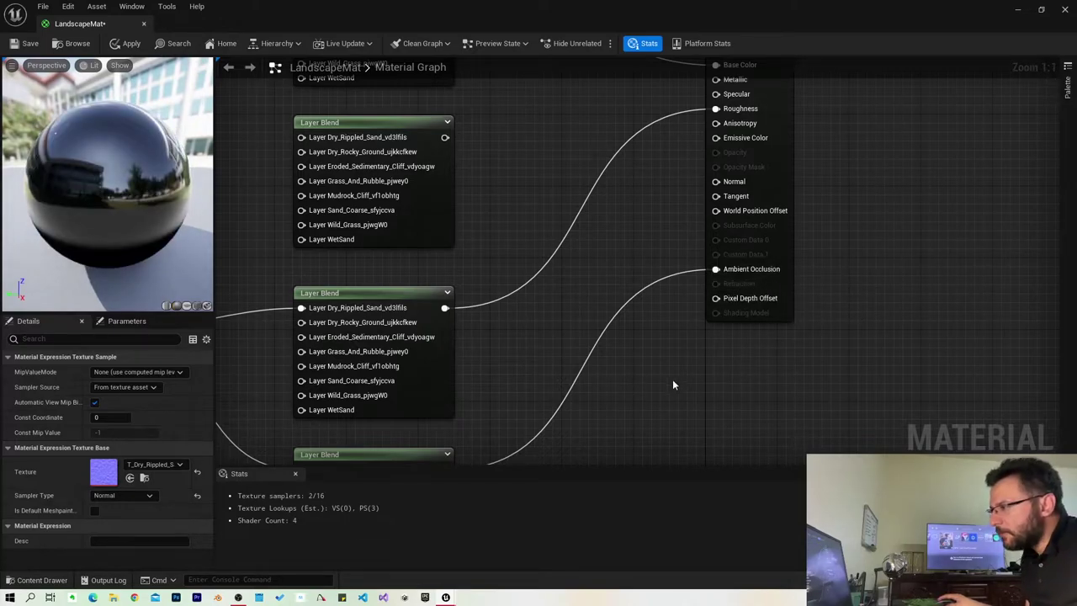
pyautogui.scroll(-3, 673, 384)
pyautogui.moveTo(644, 402); pyautogui.dragTo(665, 149, button='right')
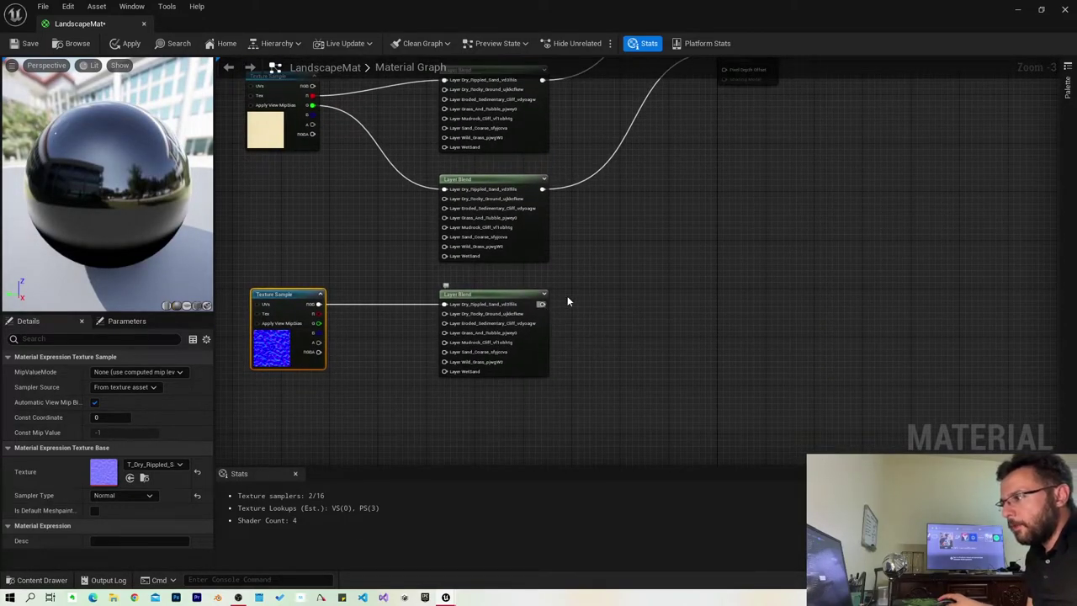
pyautogui.moveTo(567, 301); pyautogui.dragTo(569, 366, button='right')
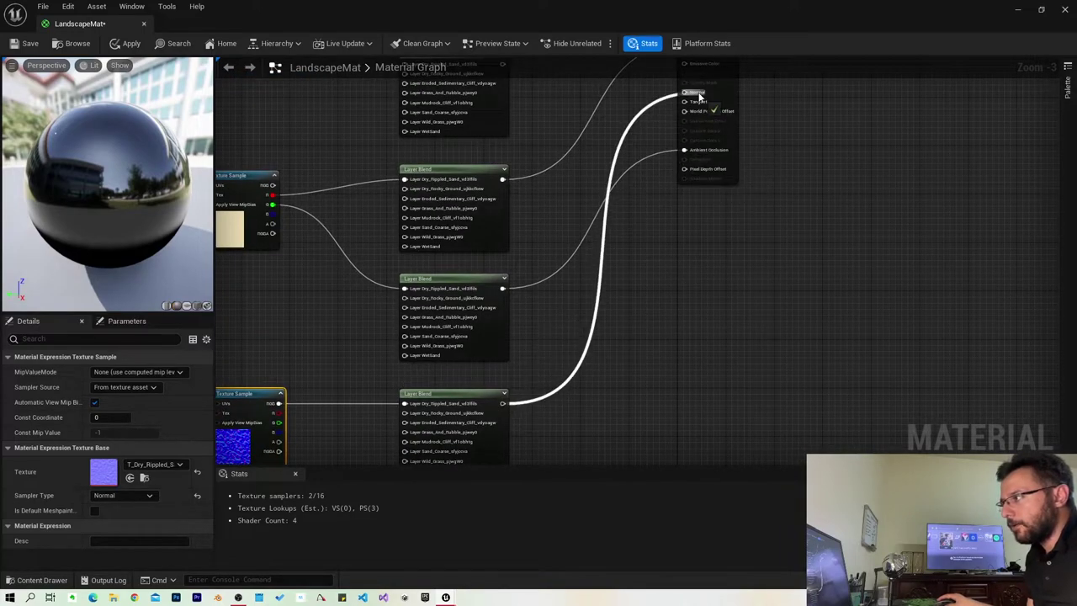
pyautogui.moveTo(501, 403); pyautogui.dragTo(684, 93)
pyautogui.moveTo(642, 241)
pyautogui.mouseDown(button='right')
pyautogui.moveTo(614, 208)
pyautogui.moveTo(612, 288)
pyautogui.mouseUp(button='right')
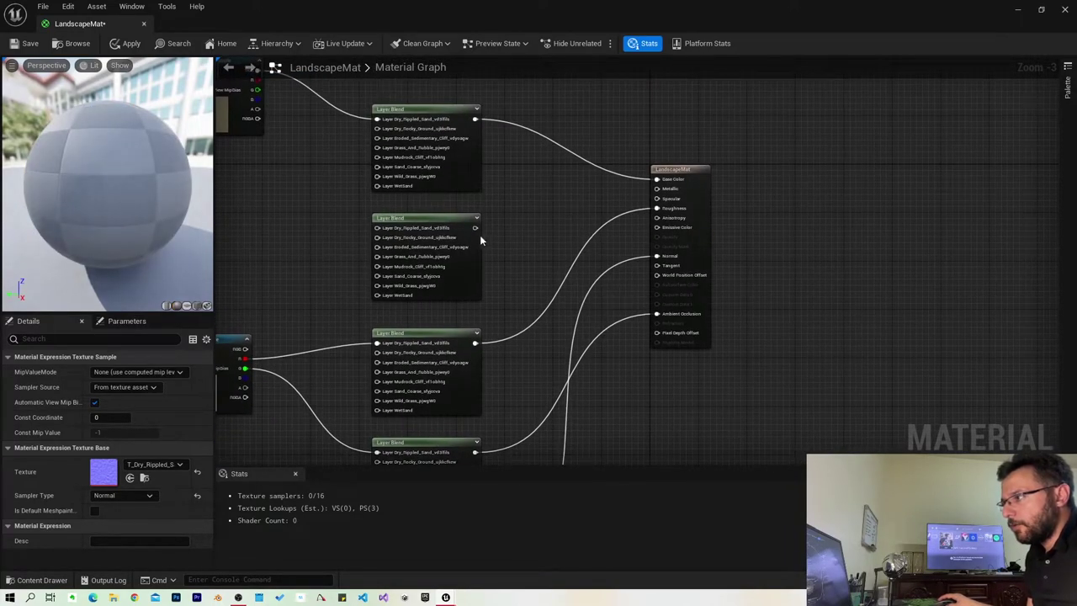
pyautogui.moveTo(477, 227)
pyautogui.mouseDown()
pyautogui.moveTo(602, 217)
pyautogui.moveTo(629, 241)
pyautogui.mouseUp()
pyautogui.moveTo(520, 250); pyautogui.dragTo(551, 277, button='right')
pyautogui.rightClick(551, 277)
pyautogui.press('Escape')
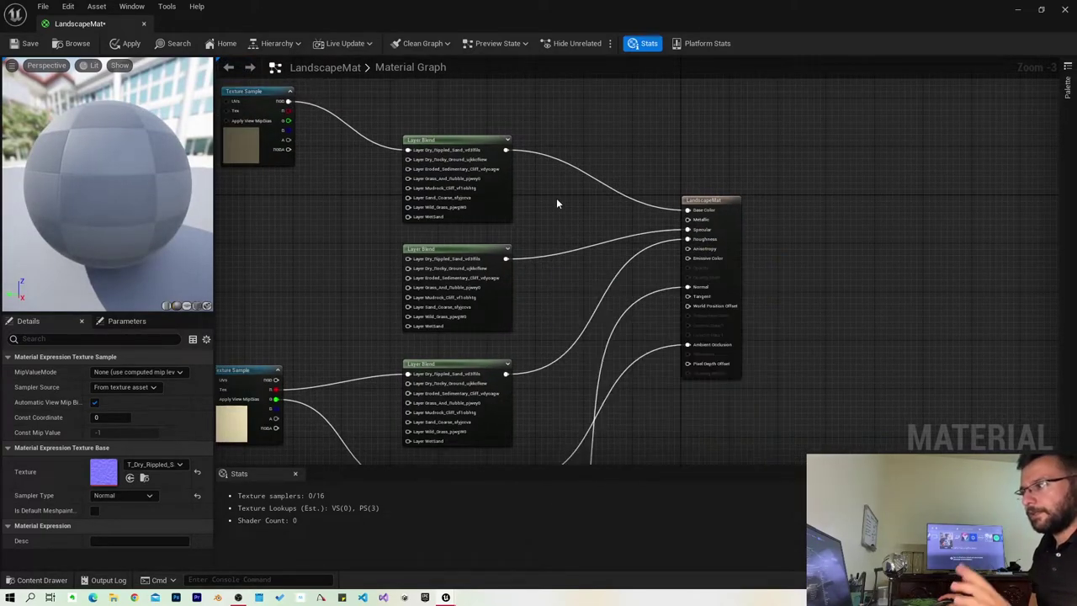
pyautogui.click(556, 203)
# Step: Tidy the graph by nudging the middle and bottom Texture Sample nodes slightly right
pyautogui.scroll(1, 654, 233)
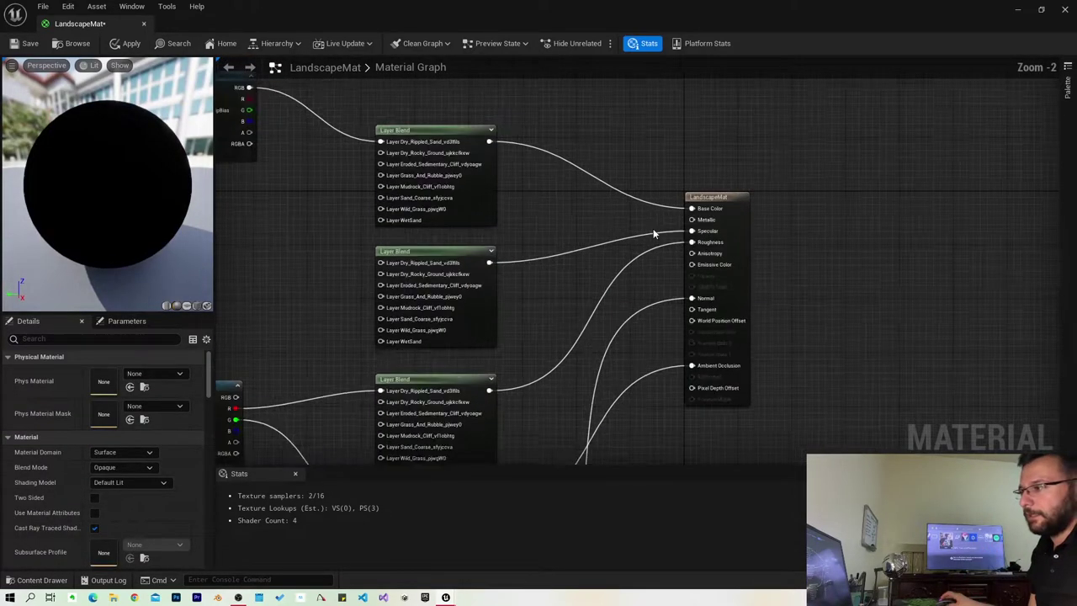
pyautogui.scroll(1, 653, 233)
pyautogui.scroll(1, 677, 261)
pyautogui.scroll(-1, 375, 210)
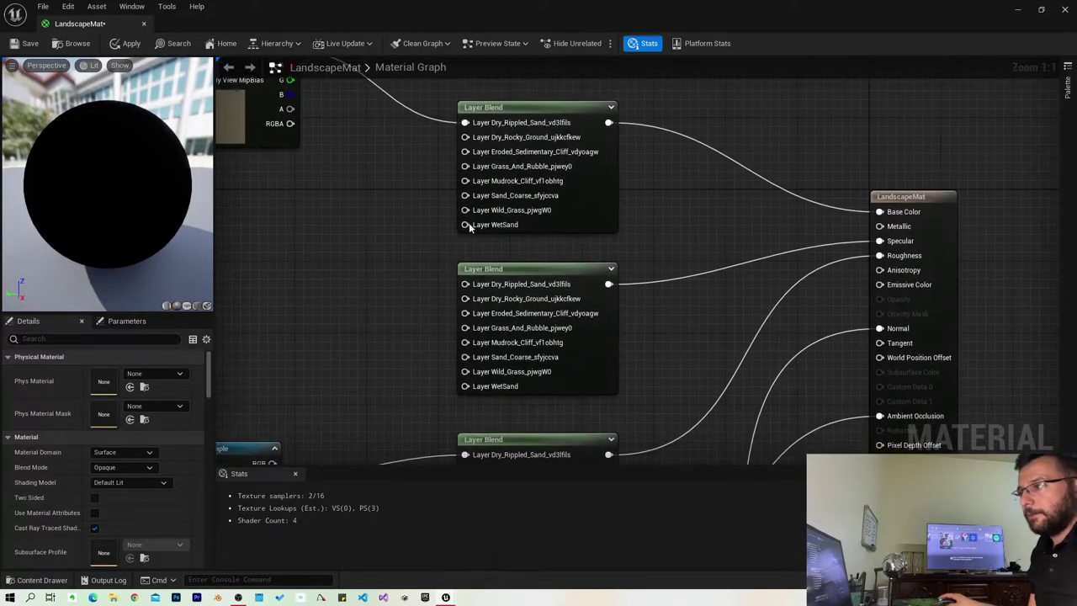
pyautogui.scroll(-2, 469, 222)
pyautogui.moveTo(396, 276)
pyautogui.mouseDown(button='right')
pyautogui.moveTo(522, 207)
pyautogui.moveTo(528, 289)
pyautogui.mouseUp(button='right')
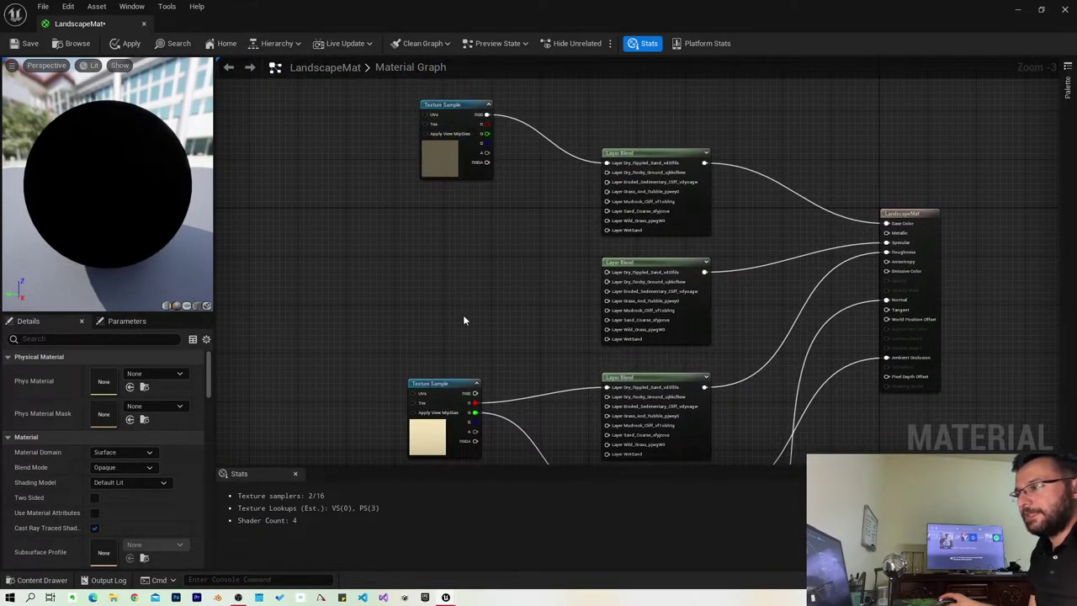
pyautogui.scroll(-2, 462, 320)
pyautogui.moveTo(522, 171); pyautogui.dragTo(527, 298, button='right')
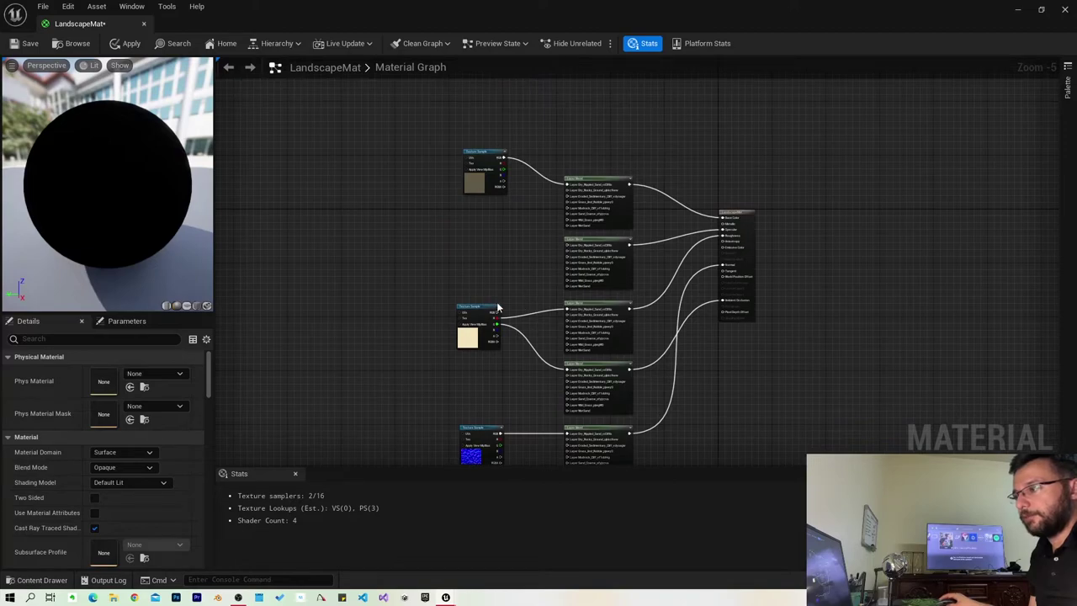
pyautogui.moveTo(497, 308); pyautogui.dragTo(510, 304)
pyautogui.moveTo(484, 427); pyautogui.dragTo(497, 427)
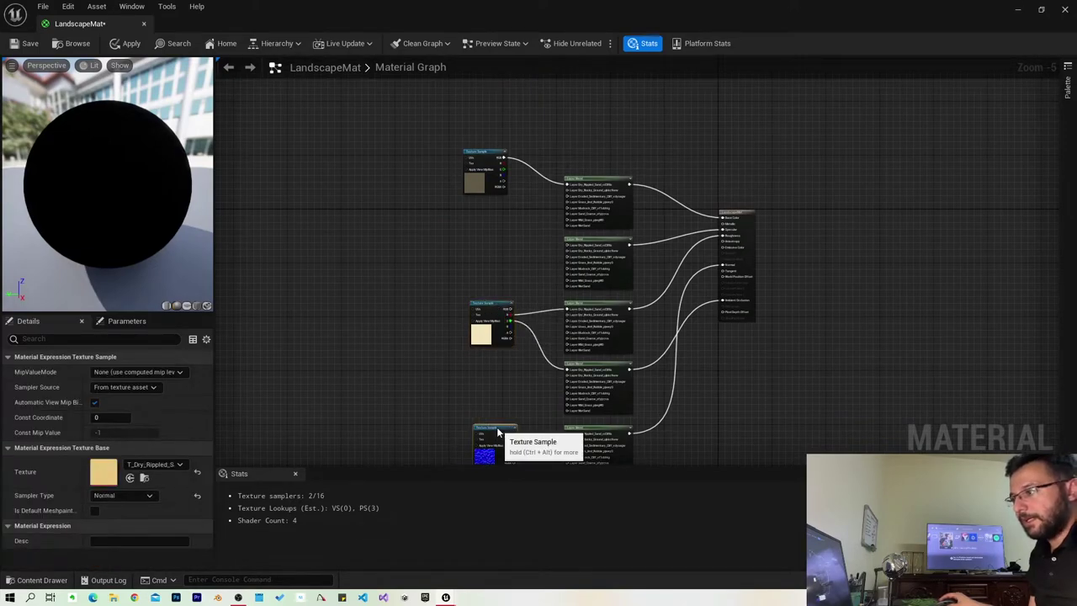
pyautogui.click(497, 431)
pyautogui.moveTo(496, 430)
pyautogui.mouseDown(button='right')
pyautogui.moveTo(468, 308)
pyautogui.moveTo(485, 245)
pyautogui.mouseUp(button='right')
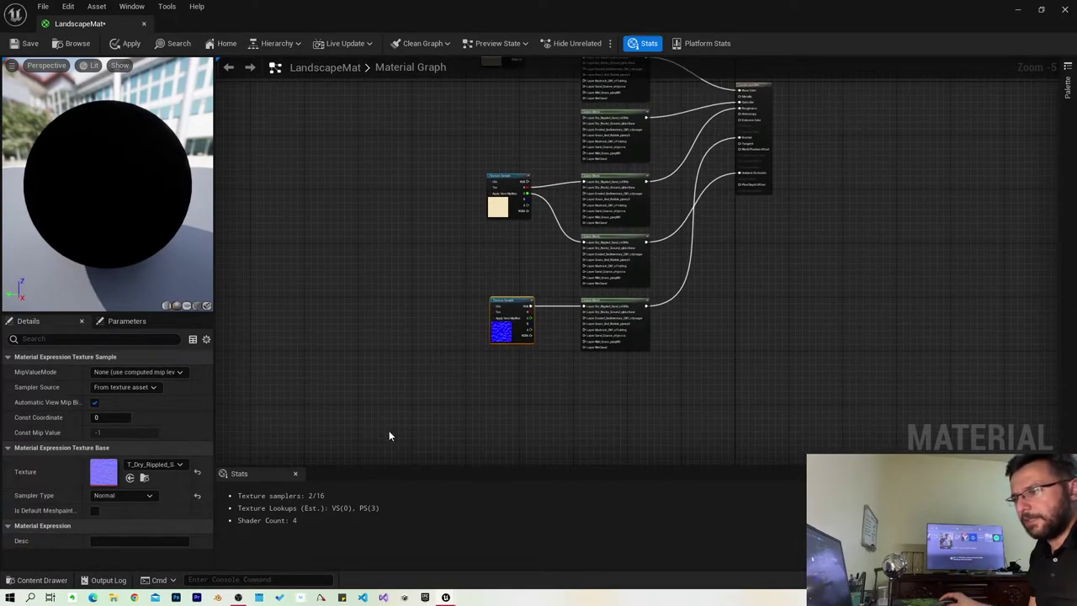
pyautogui.hotkey('ctrl', 'space')
# Step: Add the Dry_Rocky_Ground textures and place the rocky normal sample below the other normal sample
pyautogui.click(101, 517)
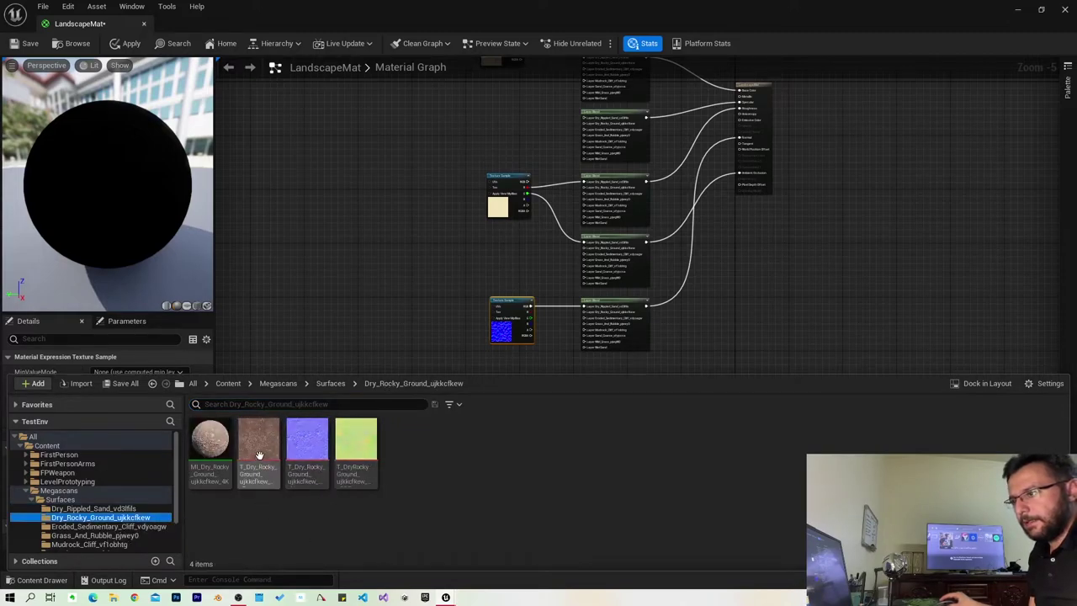
pyautogui.moveTo(259, 456); pyautogui.dragTo(392, 154)
pyautogui.moveTo(465, 143); pyautogui.dragTo(454, 237, button='right')
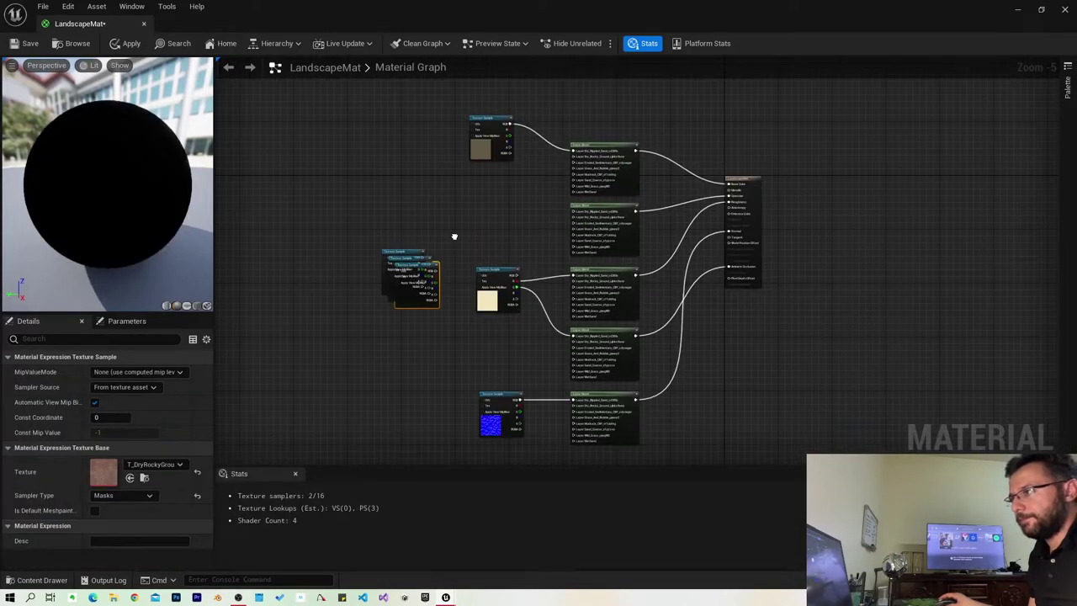
pyautogui.click(454, 237)
pyautogui.moveTo(419, 289); pyautogui.dragTo(439, 162)
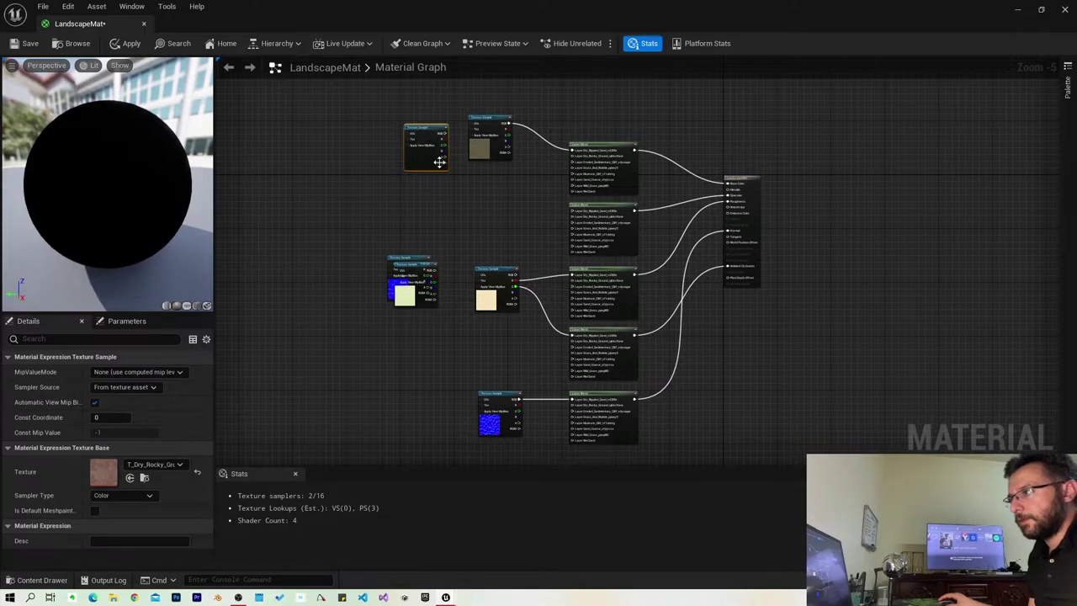
pyautogui.moveTo(403, 264); pyautogui.dragTo(496, 434)
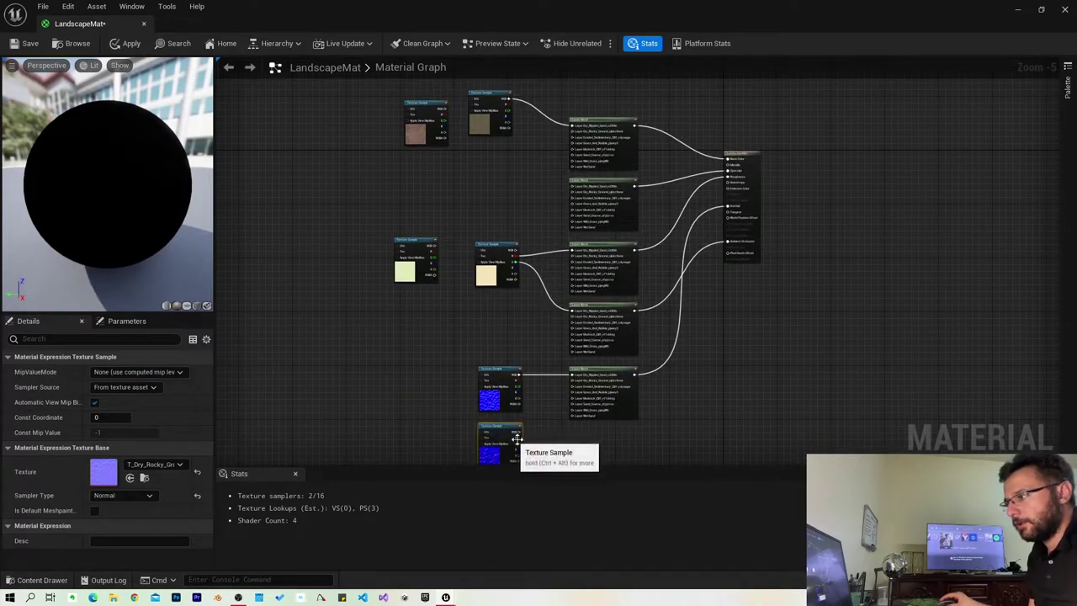
# Step: Wire the rocky normal sample, then the ORDp R and G channels, into the Dry_Rocky_Ground Layer Blend inputs
pyautogui.scroll(3, 520, 432)
pyautogui.scroll(3, 556, 393)
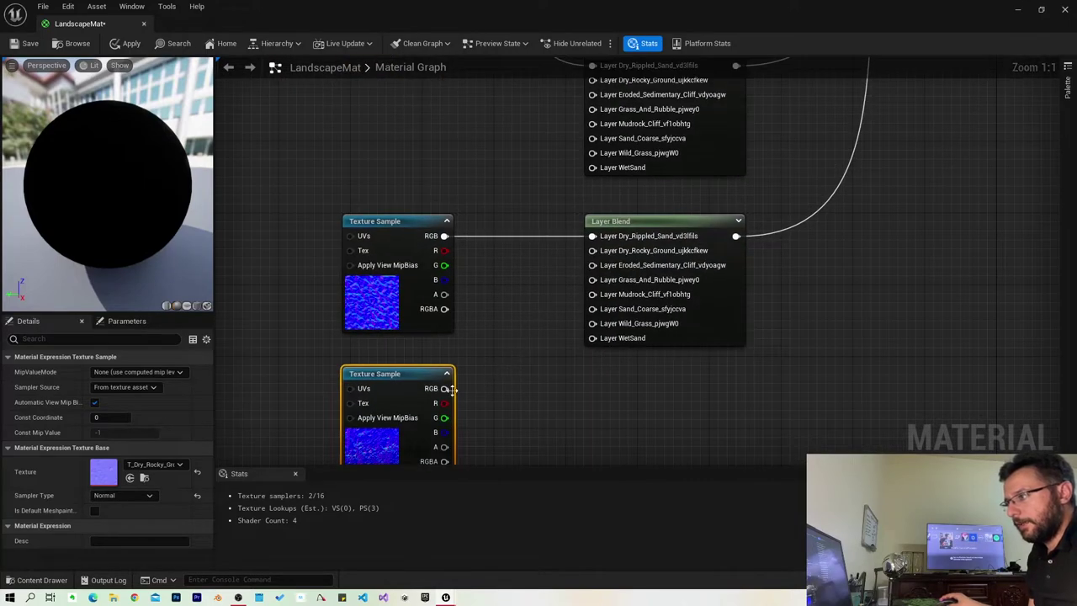
pyautogui.moveTo(444, 389); pyautogui.dragTo(593, 250)
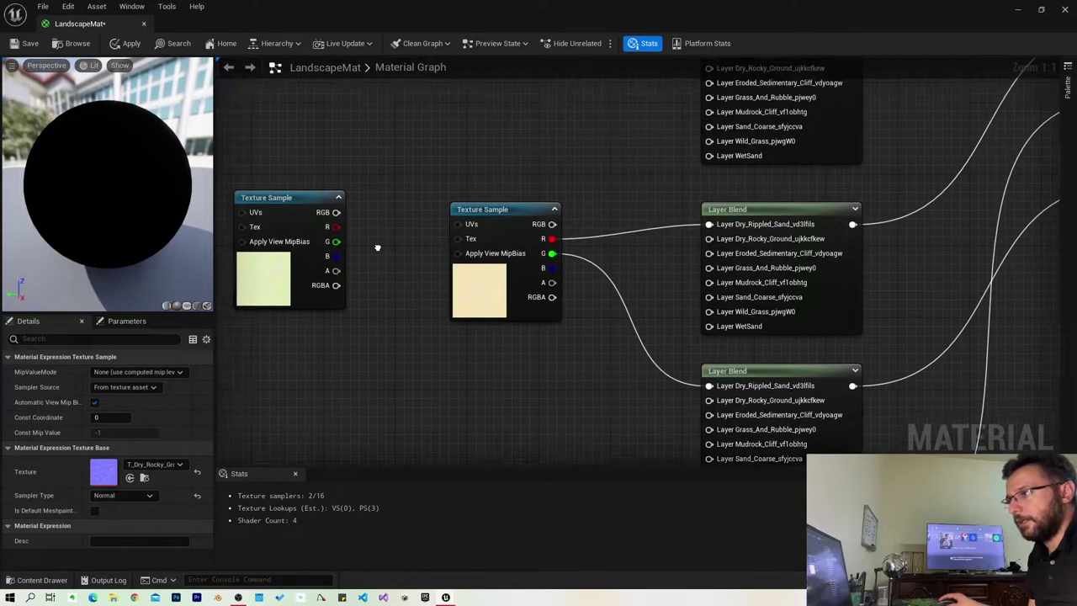
pyautogui.moveTo(342, 232); pyautogui.dragTo(716, 243)
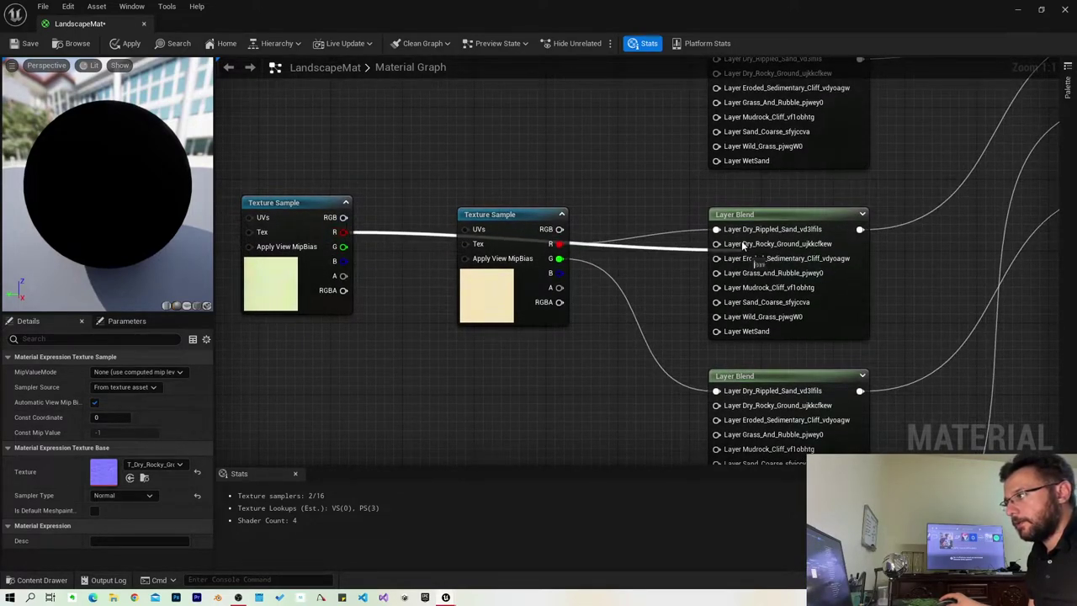
pyautogui.moveTo(343, 246); pyautogui.dragTo(716, 404)
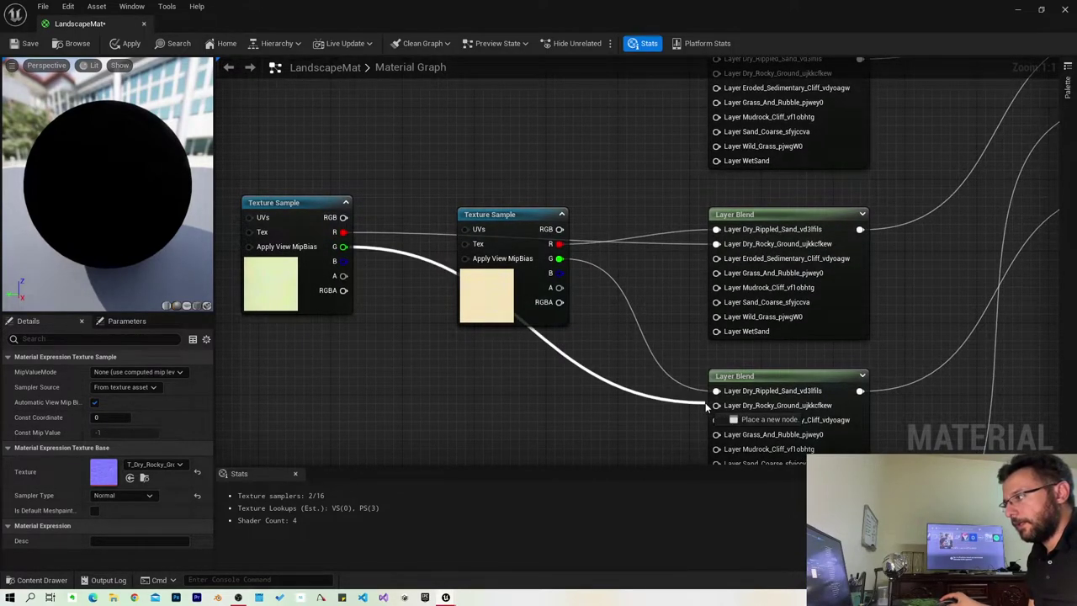
# Step: Move the rocky ORDp and color samples under their sand counterparts
pyautogui.moveTo(321, 215); pyautogui.dragTo(541, 349)
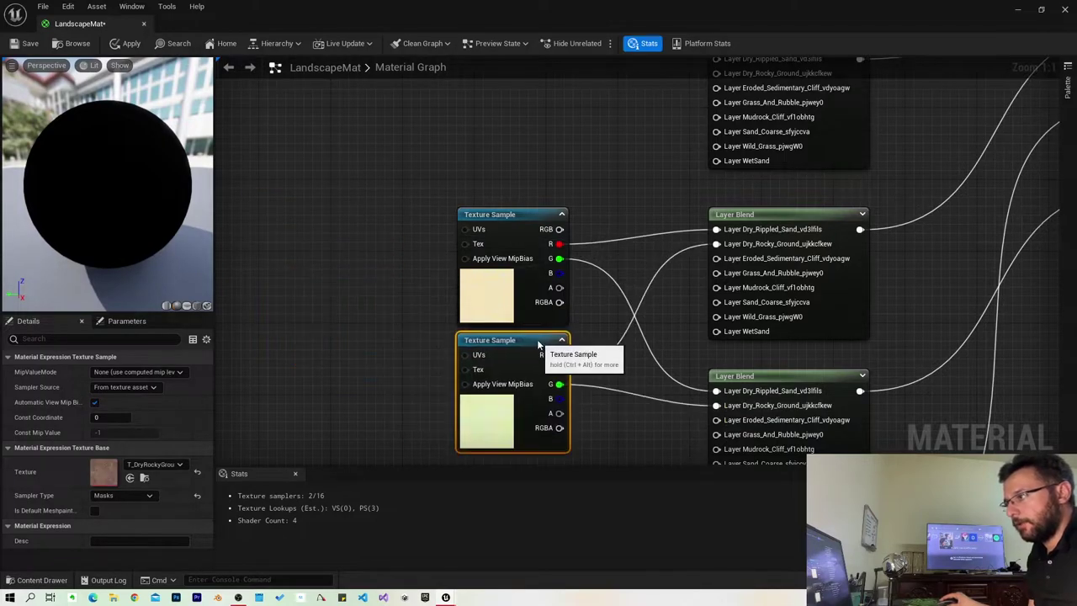
pyautogui.moveTo(570, 132)
pyautogui.mouseDown(button='right')
pyautogui.moveTo(582, 361)
pyautogui.moveTo(552, 466)
pyautogui.mouseUp(button='right')
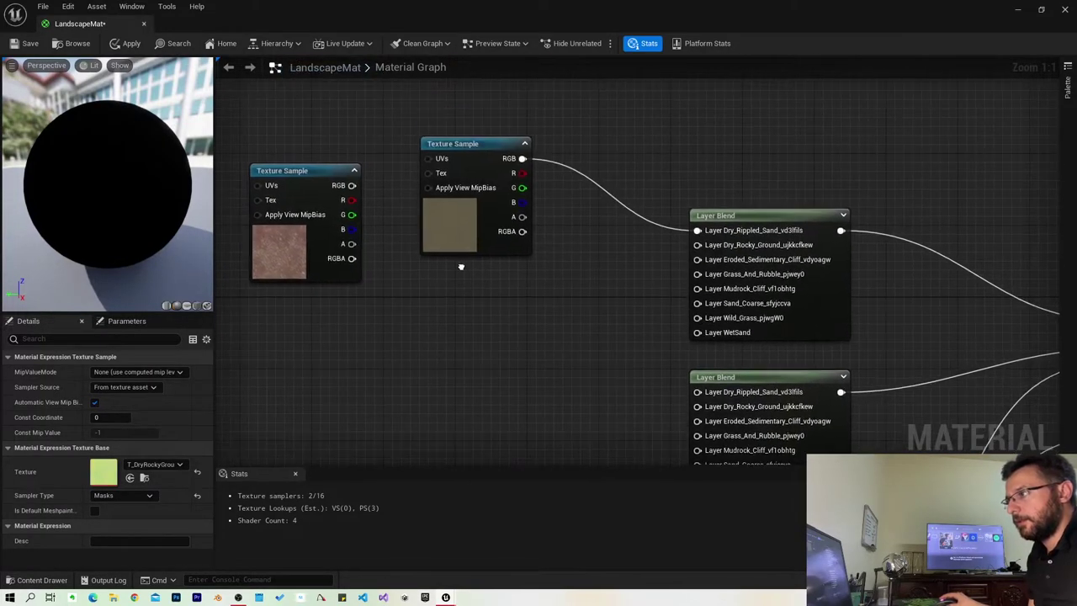
pyautogui.moveTo(308, 177)
pyautogui.mouseDown()
pyautogui.moveTo(476, 283)
pyautogui.moveTo(697, 245)
pyautogui.mouseUp()
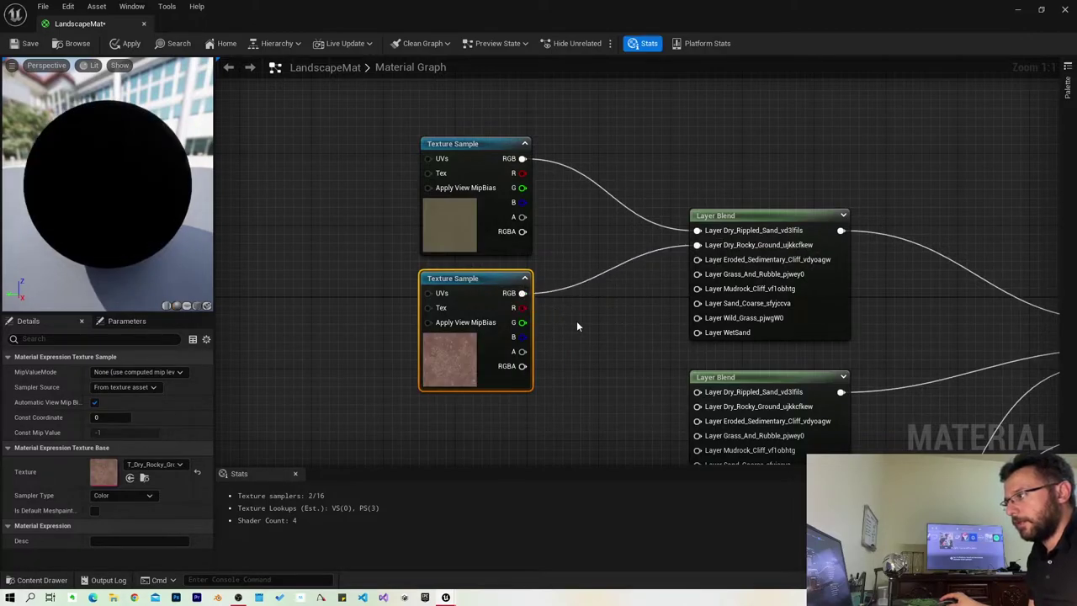
pyautogui.scroll(-4, 697, 292)
pyautogui.moveTo(697, 292); pyautogui.dragTo(606, 171, button='right')
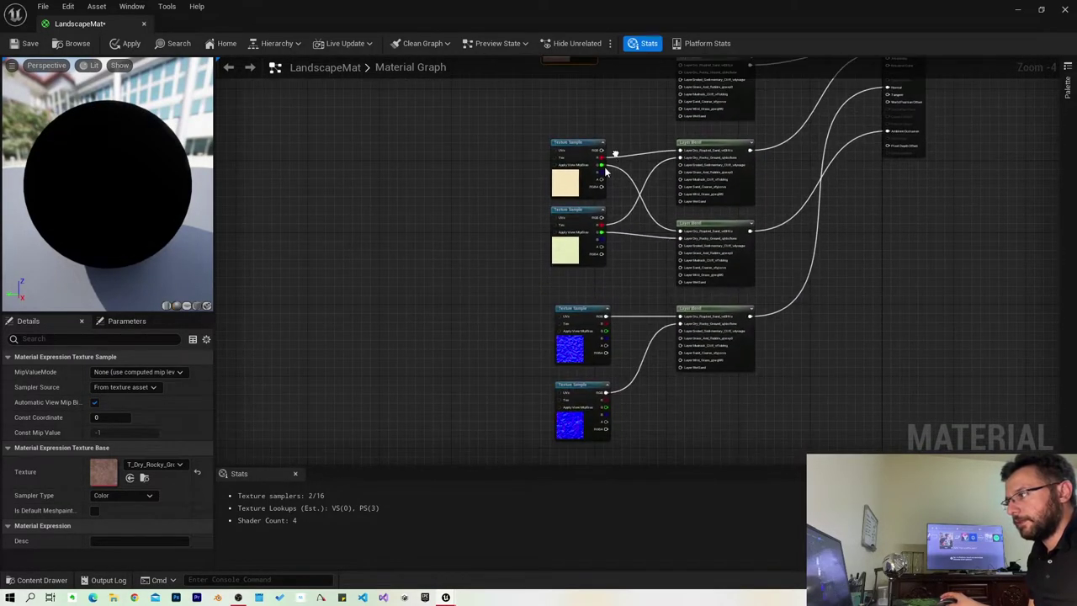
pyautogui.hotkey('ctrl', 'space')
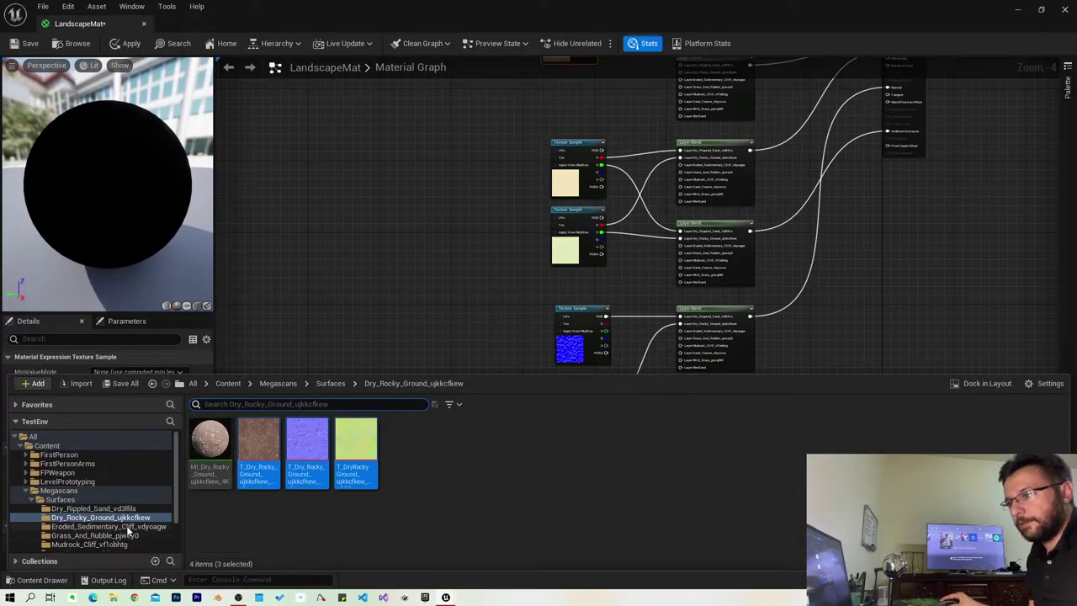
# Step: Add the three Eroded_Sedimentary_Cliff textures to the graph and separate them
pyautogui.click(127, 526)
pyautogui.keyDown('shift'); pyautogui.click(371, 455); pyautogui.keyUp('shift')
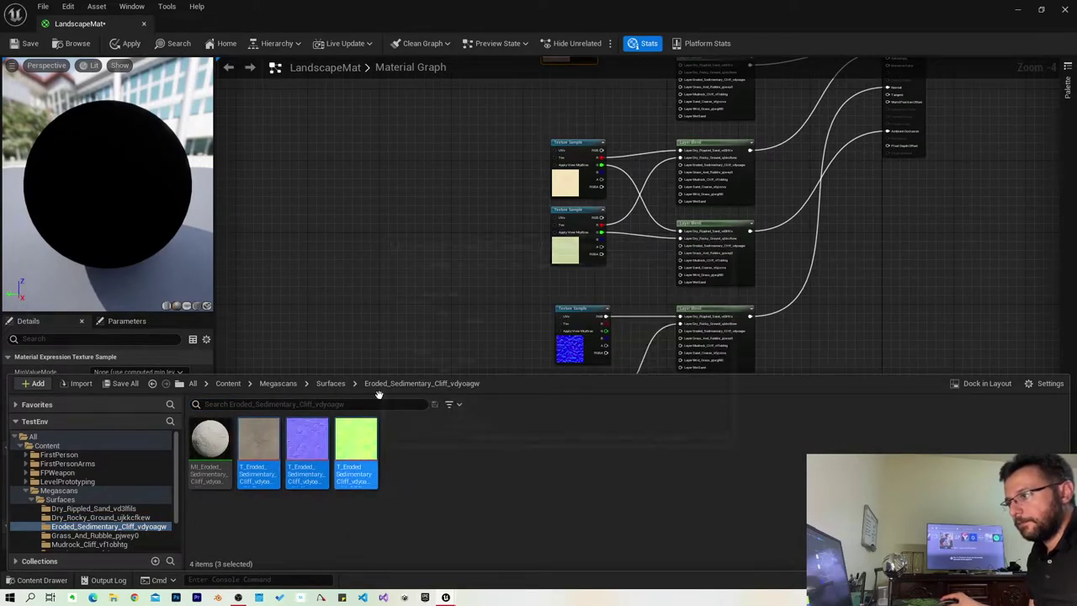
pyautogui.moveTo(378, 394)
pyautogui.mouseDown()
pyautogui.moveTo(417, 128)
pyautogui.moveTo(370, 112)
pyautogui.mouseUp()
pyautogui.moveTo(438, 170)
pyautogui.mouseDown()
pyautogui.moveTo(491, 158)
pyautogui.moveTo(530, 322)
pyautogui.moveTo(682, 331)
pyautogui.mouseUp()
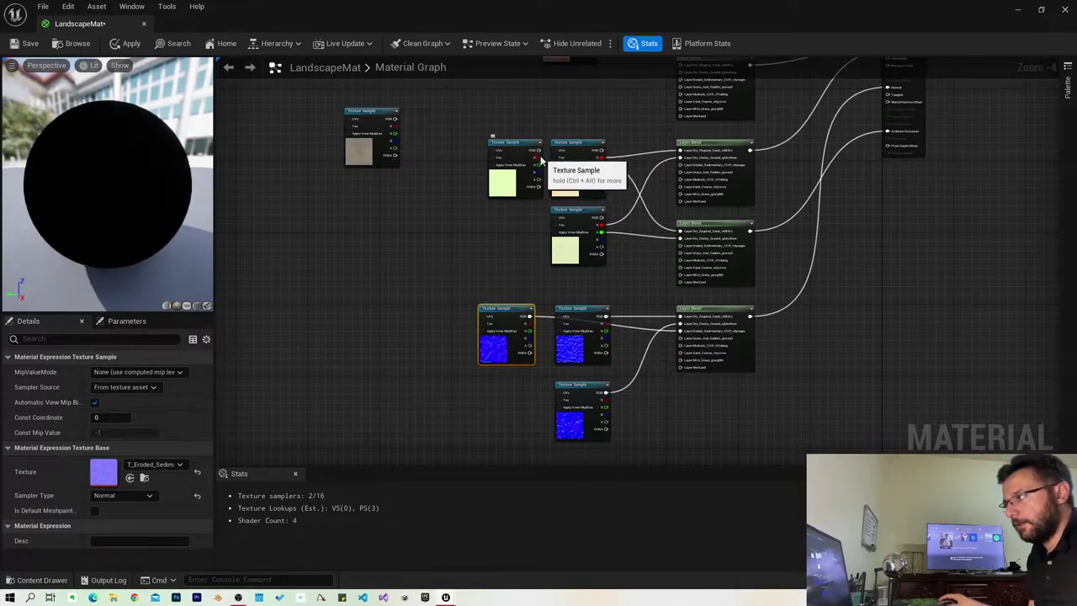
# Step: Wire the Eroded ORDp red channel and cliff sample into their Layer Blends, then move the color sample up with the others
pyautogui.moveTo(541, 158)
pyautogui.mouseDown()
pyautogui.moveTo(694, 170)
pyautogui.moveTo(569, 187)
pyautogui.mouseUp()
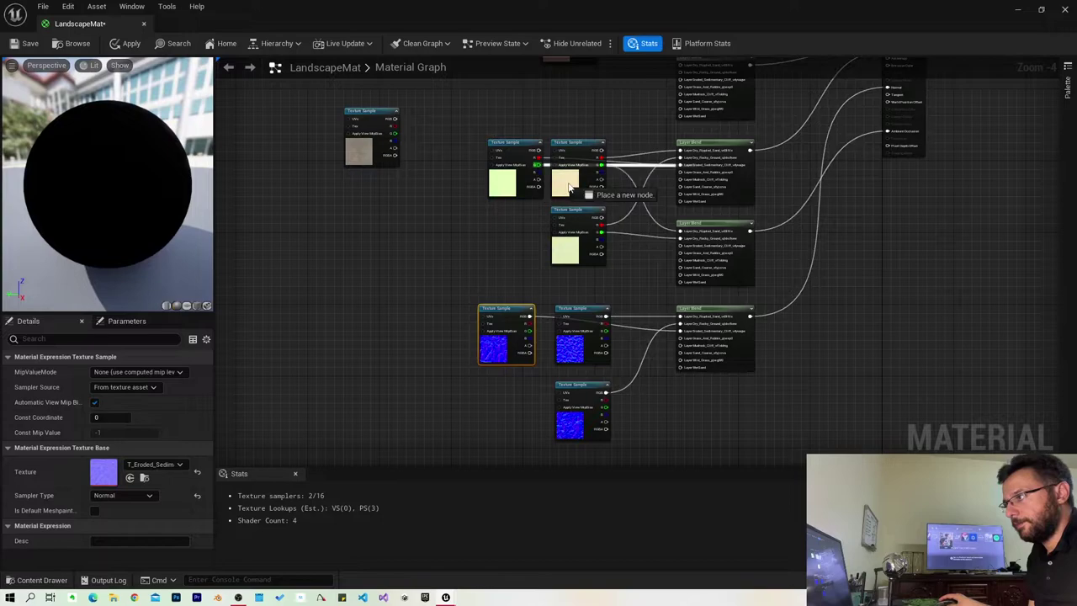
pyautogui.moveTo(690, 251); pyautogui.dragTo(690, 251)
pyautogui.moveTo(388, 108); pyautogui.dragTo(386, 306, button='right')
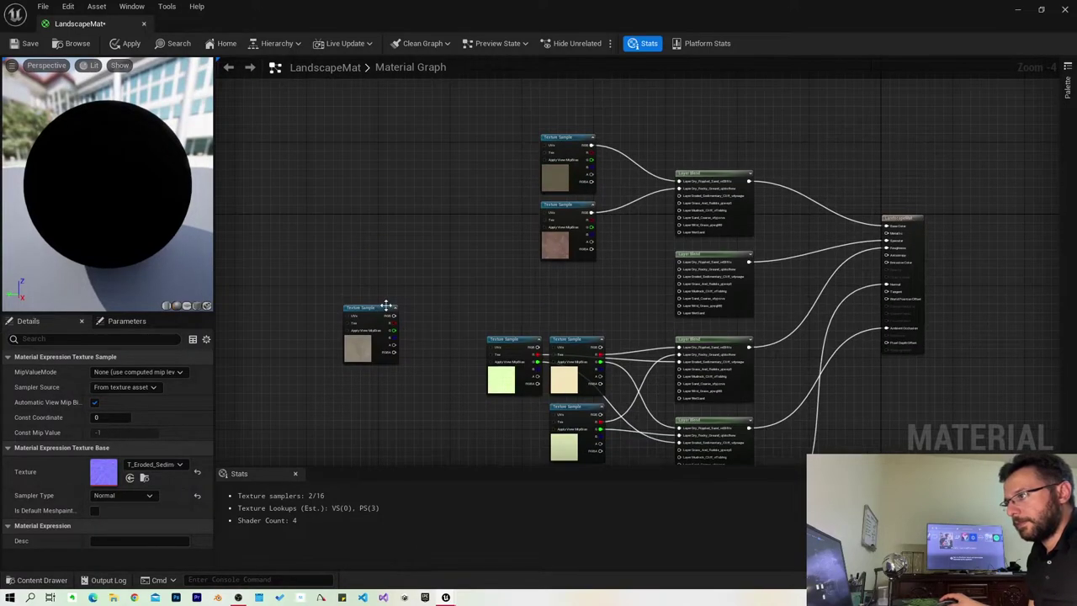
pyautogui.moveTo(482, 152); pyautogui.dragTo(395, 268)
pyautogui.moveTo(370, 308)
pyautogui.mouseDown()
pyautogui.moveTo(489, 136)
pyautogui.moveTo(685, 208)
pyautogui.moveTo(680, 196)
pyautogui.mouseUp()
pyautogui.hotkey('ctrl', 'space')
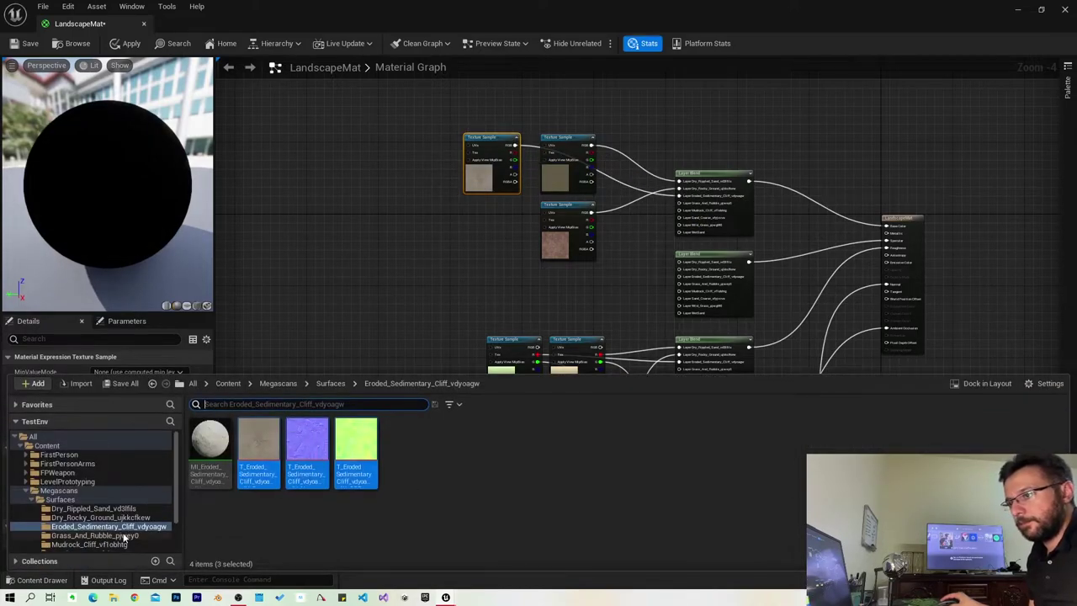
# Step: Bring the three Grass_And_Rubble textures into the material graph
pyautogui.click(124, 536)
pyautogui.click(258, 446)
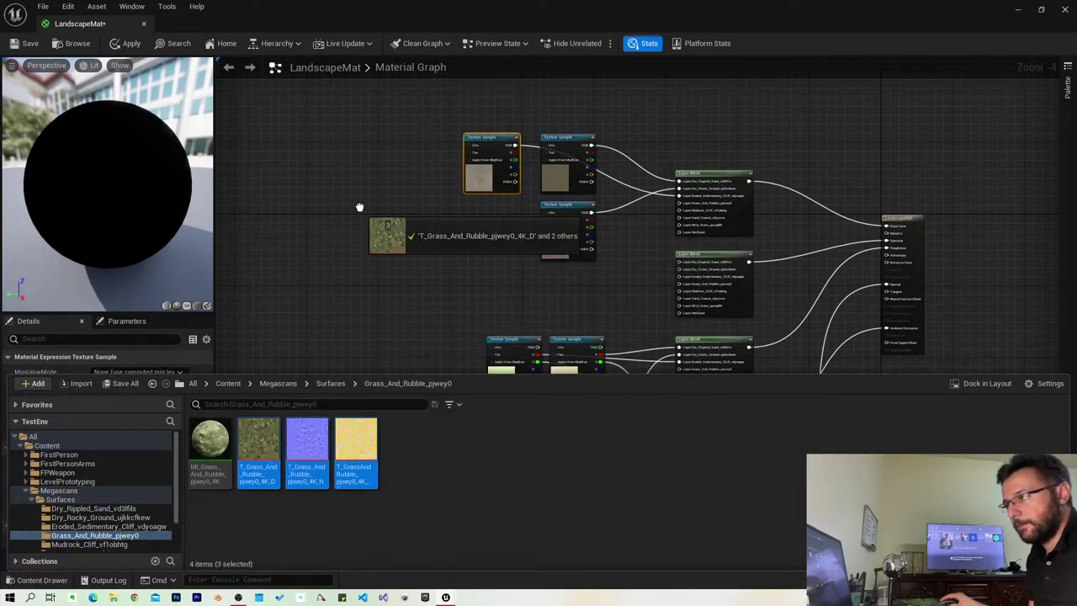
pyautogui.moveTo(355, 446)
pyautogui.mouseDown()
pyautogui.moveTo(387, 233)
pyautogui.moveTo(387, 144)
pyautogui.moveTo(483, 212)
pyautogui.moveTo(688, 210)
pyautogui.mouseUp()
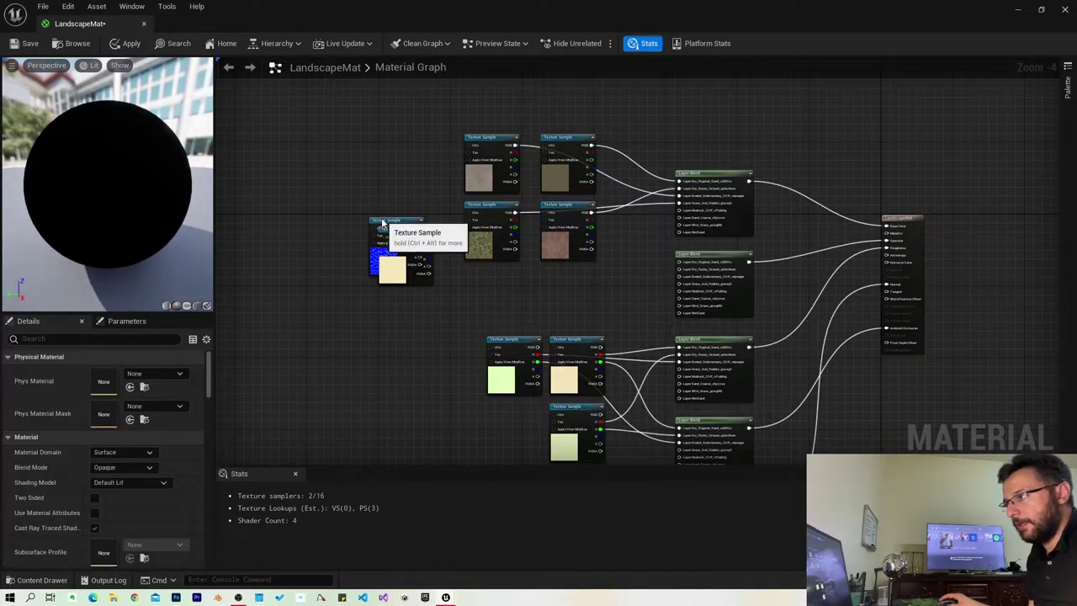
# Step: Place the grass normal sample below the other normals and wire it to its Layer Blend
pyautogui.moveTo(383, 221); pyautogui.dragTo(318, 354)
pyautogui.scroll(-1, 405, 361)
pyautogui.scroll(-1, 438, 145)
pyautogui.moveTo(408, 365)
pyautogui.mouseDown(button='right')
pyautogui.moveTo(437, 145)
pyautogui.moveTo(417, 192)
pyautogui.mouseUp(button='right')
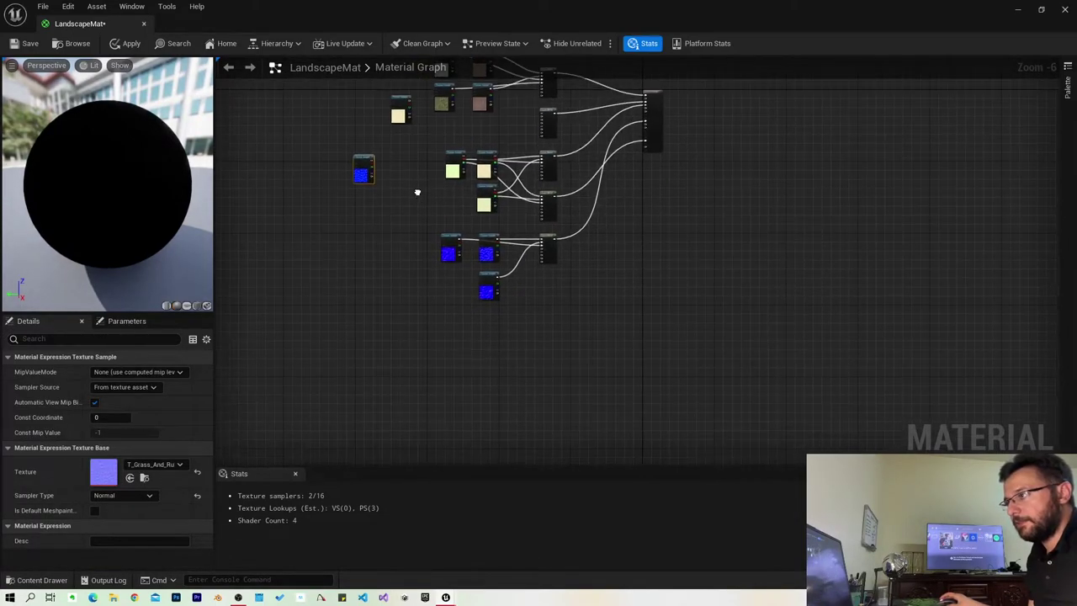
pyautogui.moveTo(365, 159); pyautogui.dragTo(450, 275)
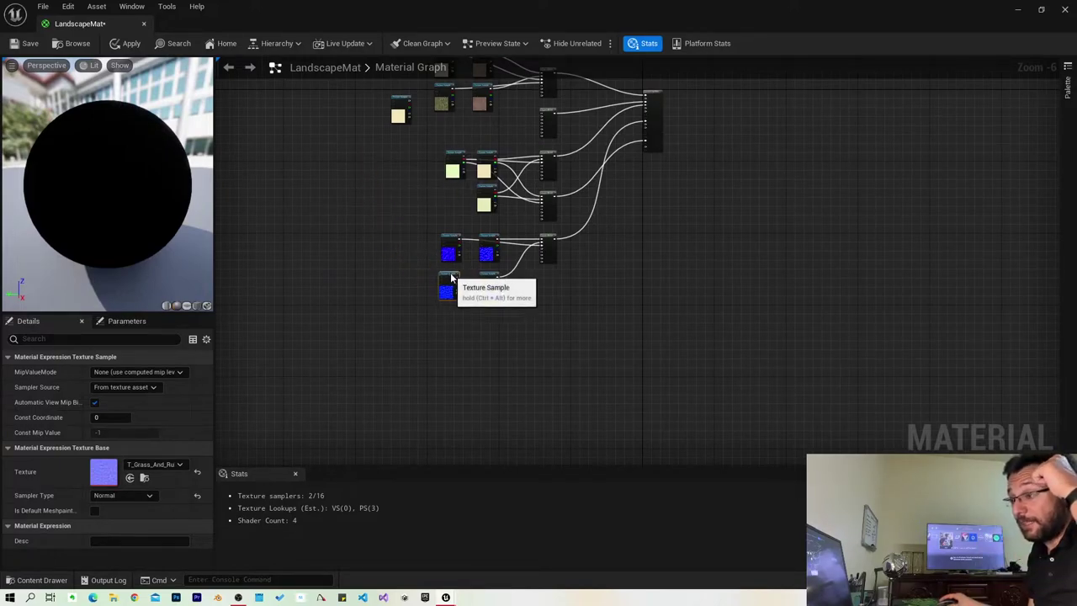
pyautogui.scroll(4, 459, 277)
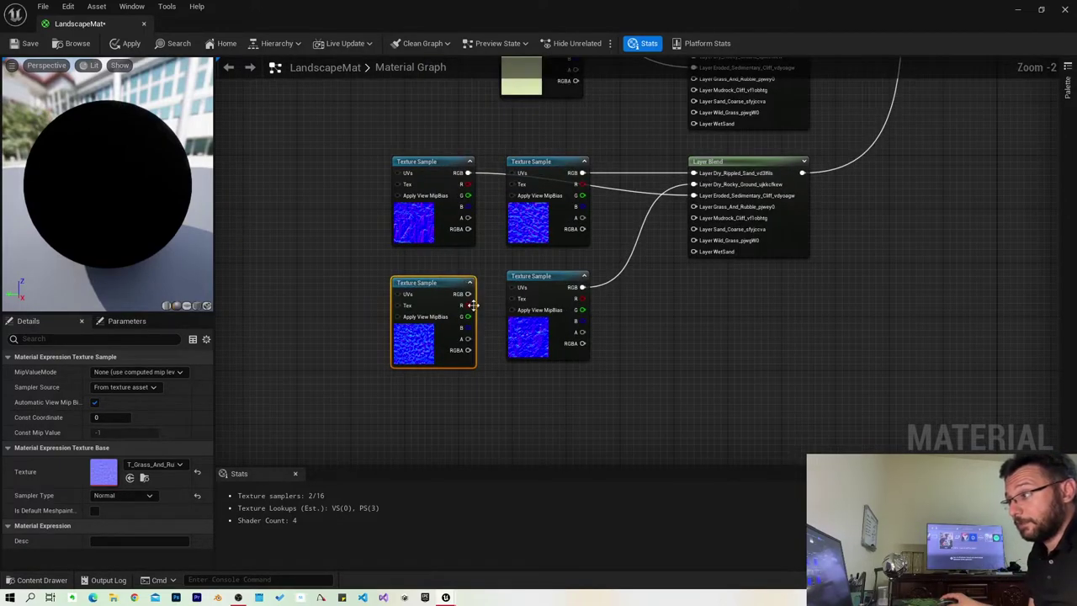
pyautogui.moveTo(474, 305); pyautogui.dragTo(695, 206)
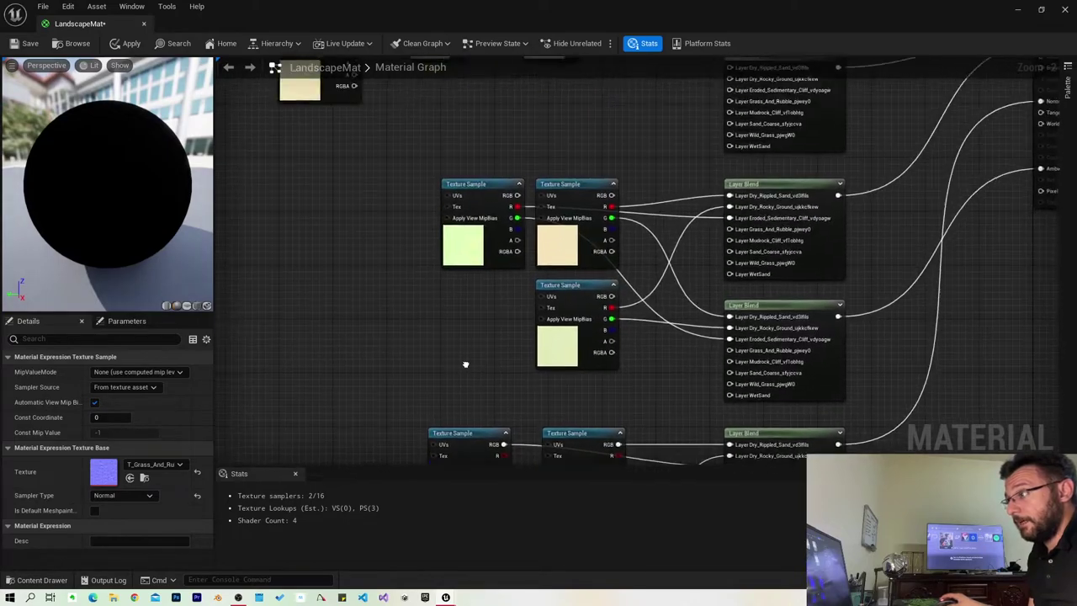
# Step: Move the grass mask beside the other masks and wire its G channel into a Layer Blend
pyautogui.moveTo(466, 365); pyautogui.dragTo(471, 404, button='right')
pyautogui.moveTo(342, 121)
pyautogui.mouseDown()
pyautogui.moveTo(509, 382)
pyautogui.moveTo(736, 267)
pyautogui.mouseUp()
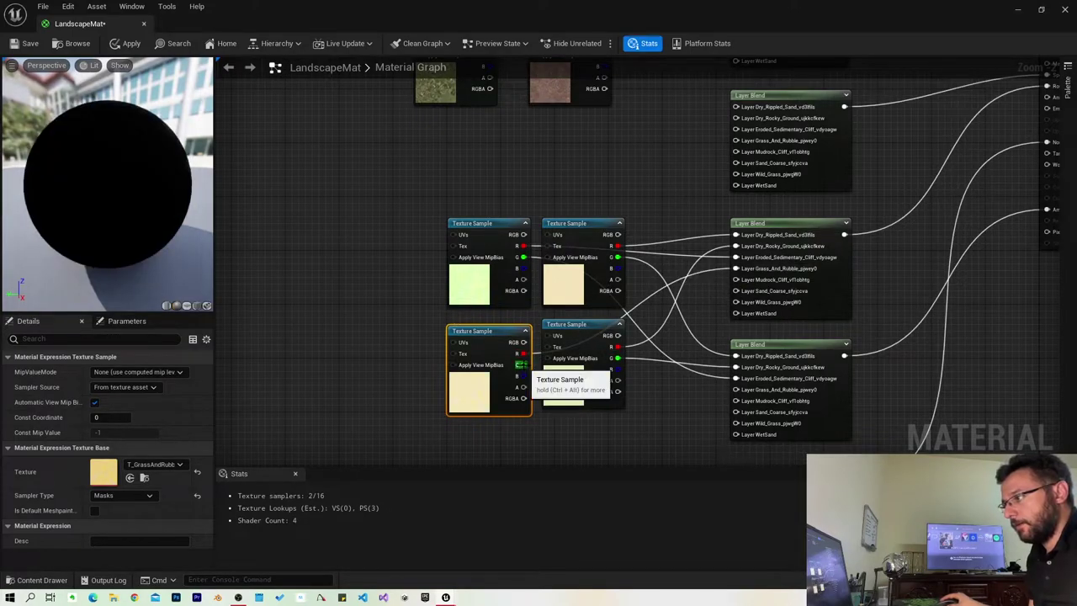
pyautogui.moveTo(523, 365)
pyautogui.mouseDown()
pyautogui.moveTo(772, 400)
pyautogui.moveTo(738, 392)
pyautogui.mouseUp()
pyautogui.moveTo(349, 89); pyautogui.dragTo(422, 284, button='right')
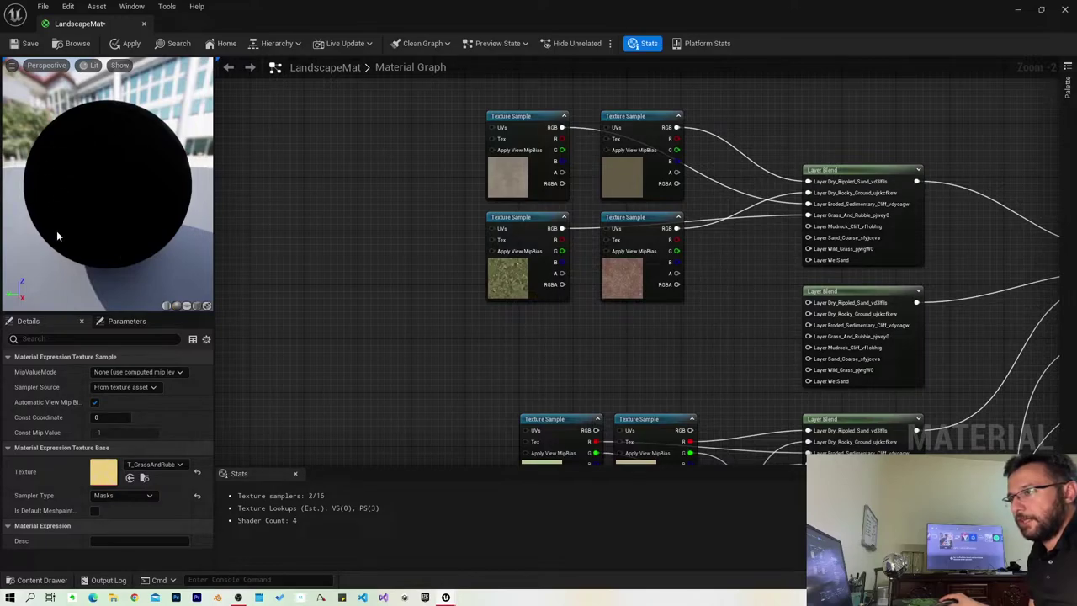
pyautogui.scroll(-6, 668, 223)
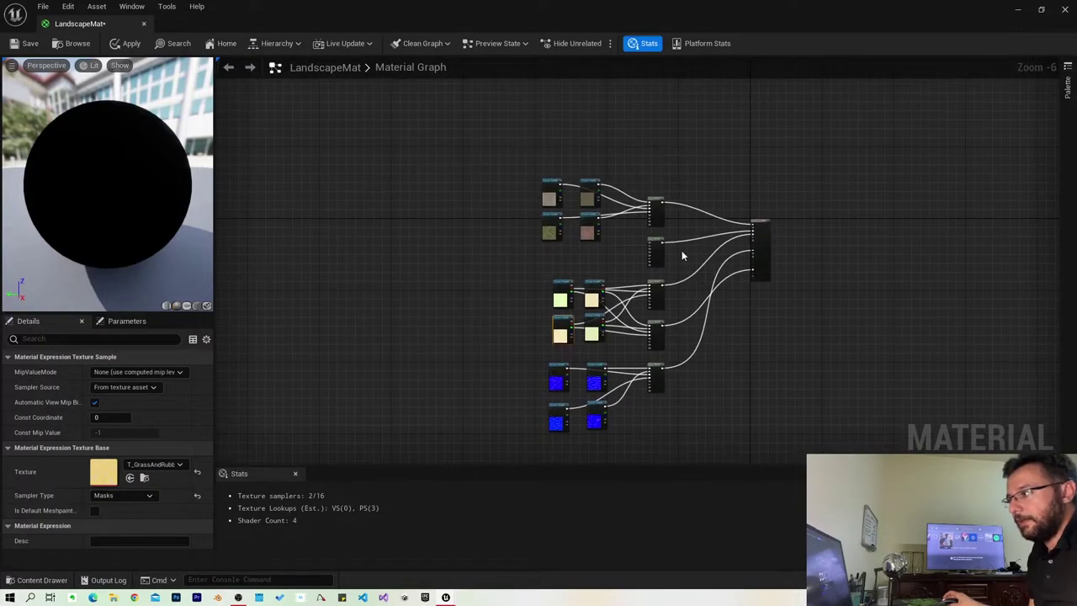
pyautogui.scroll(4, 702, 187)
pyautogui.scroll(-1, 700, 169)
pyautogui.click(703, 180)
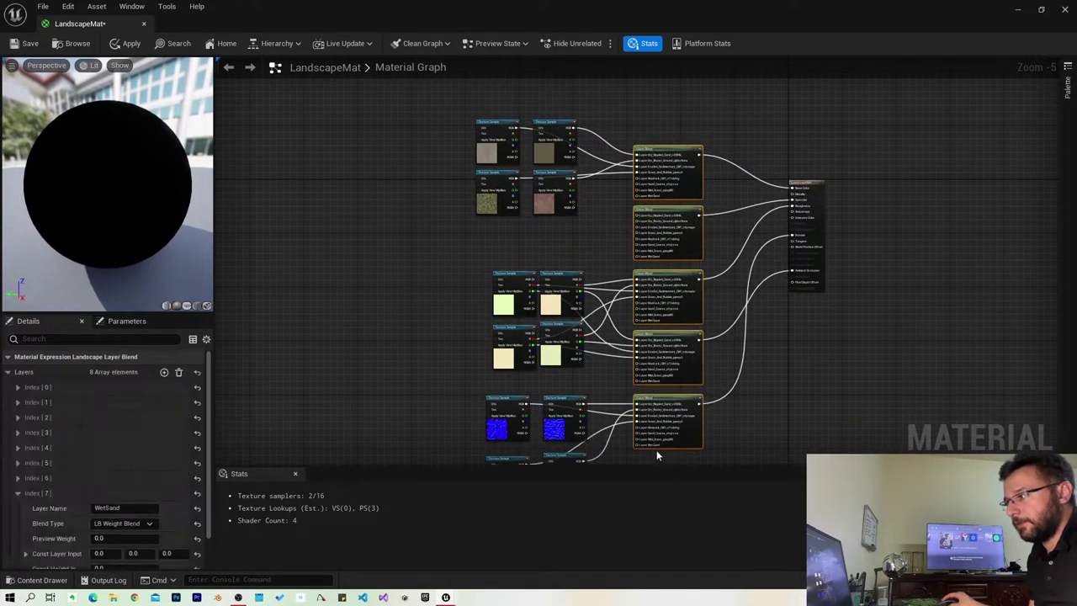
# Step: On the normals Layer Blend, set the Dry_Rippled_Sand layer's Preview Weight to 1.0
pyautogui.click(643, 425)
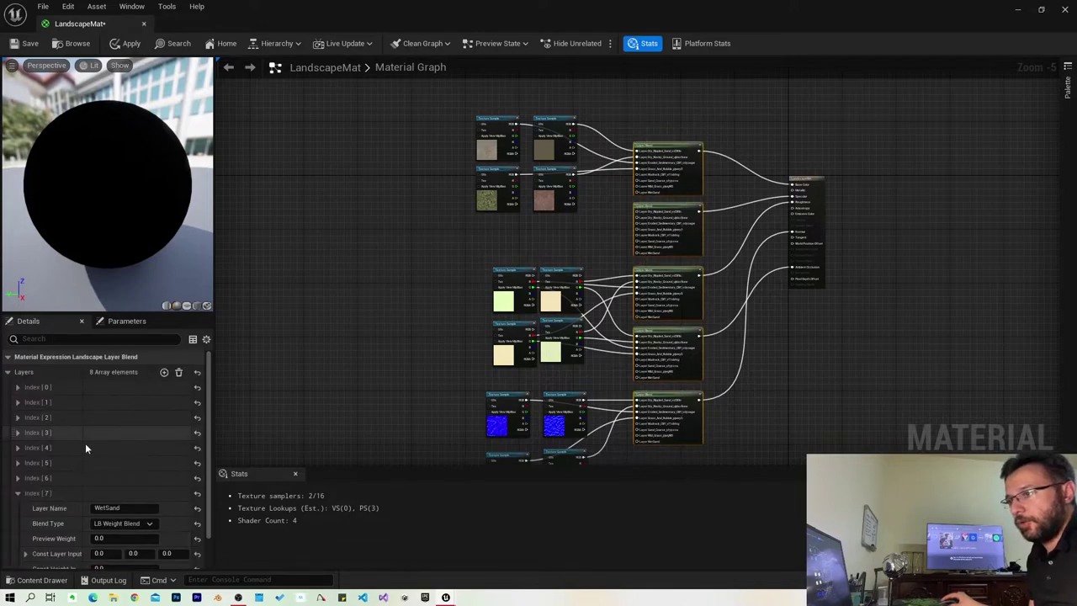
pyautogui.click(18, 492)
pyautogui.click(18, 493)
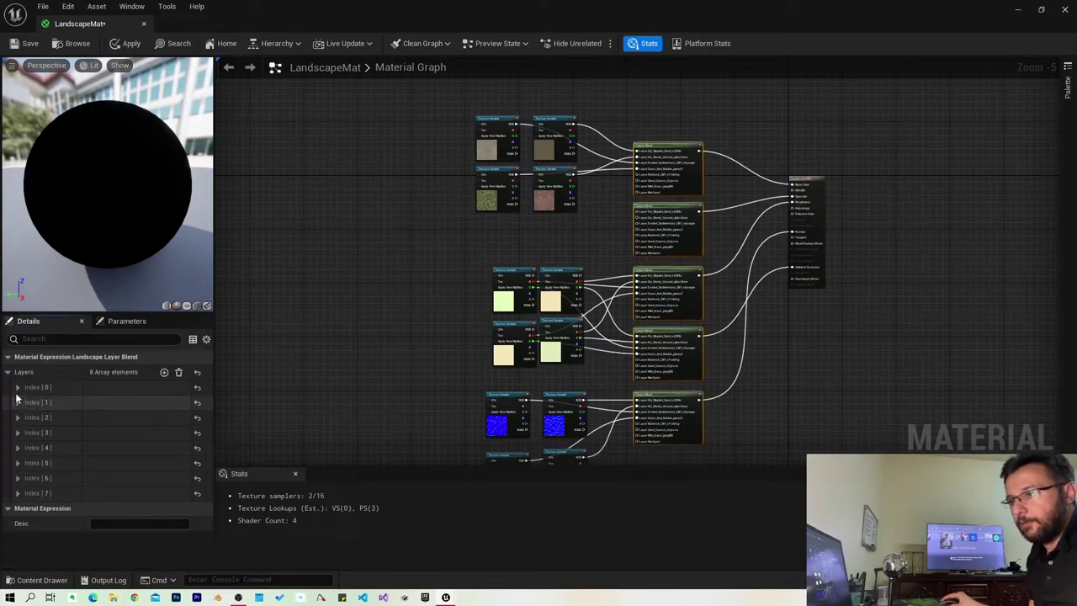
pyautogui.click(17, 387)
pyautogui.write('1')
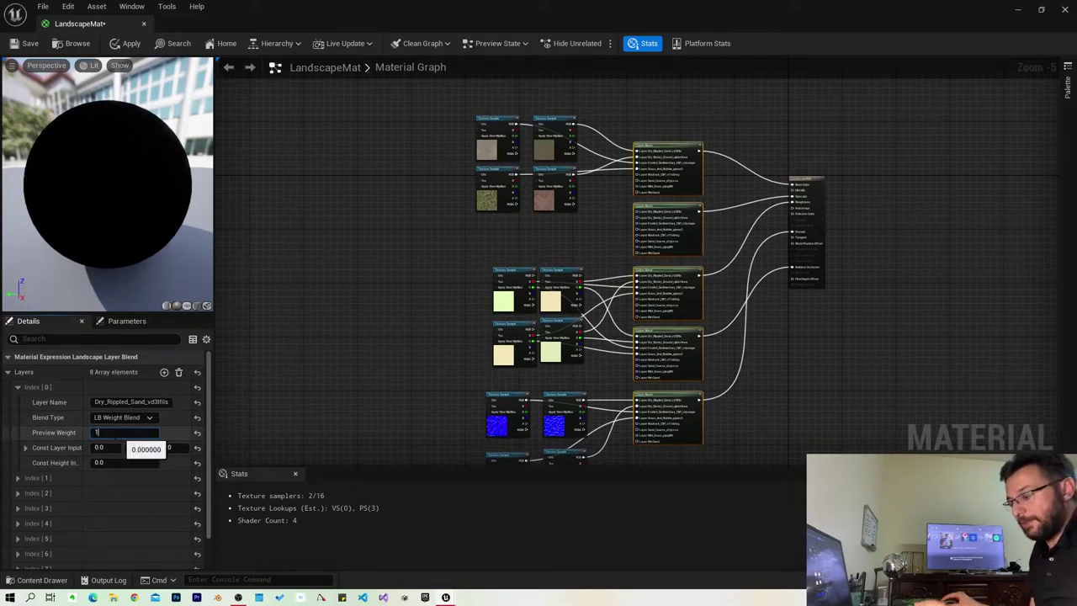
pyautogui.press('Return')
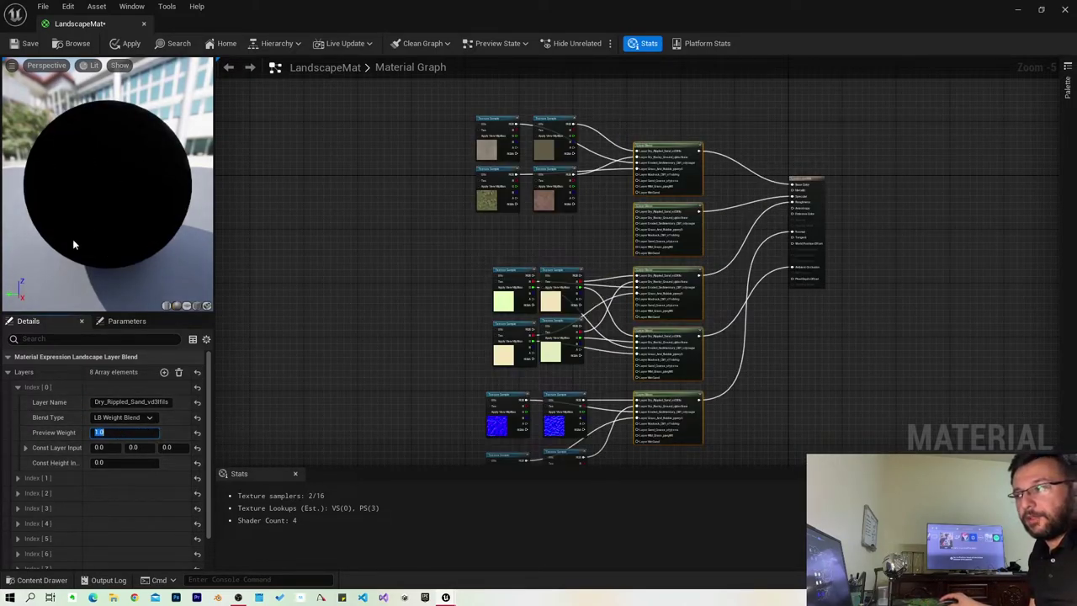
pyautogui.click(269, 276)
pyautogui.moveTo(395, 202); pyautogui.dragTo(443, 268, button='right')
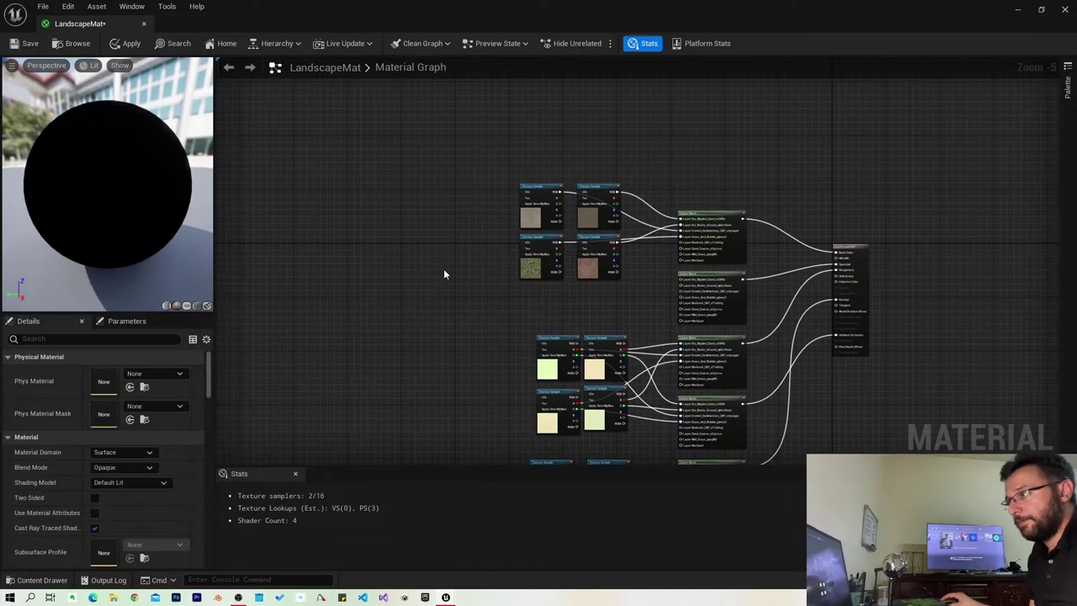
pyautogui.hotkey('ctrl', 'space')
# Step: Add the three Mudrock_Cliff textures to the graph and unstack the samples
pyautogui.click(89, 545)
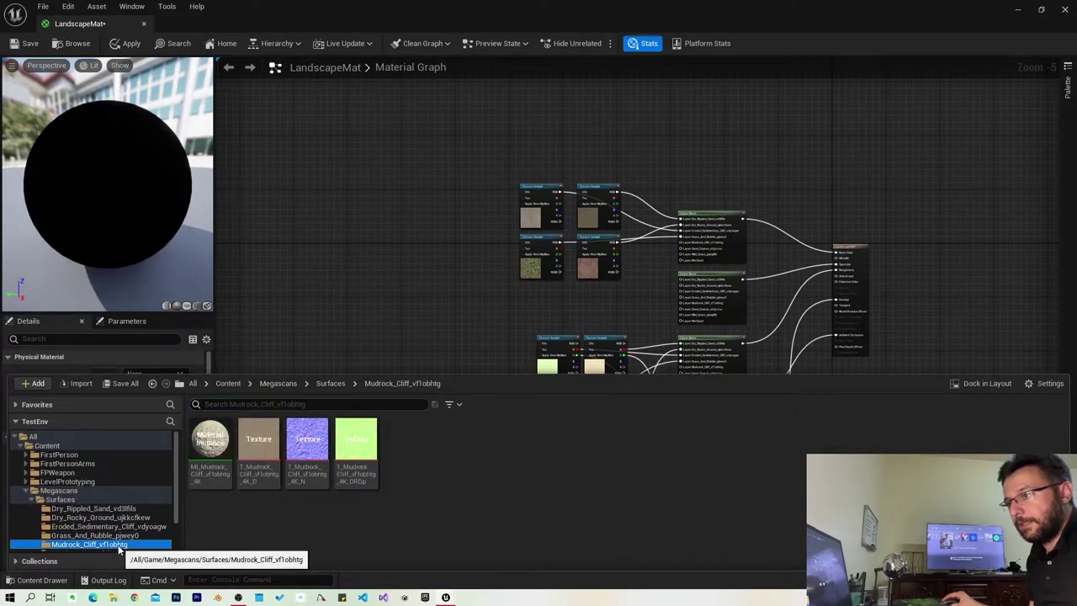
pyautogui.click(258, 452)
pyautogui.keyDown('shift'); pyautogui.click(356, 451); pyautogui.keyUp('shift')
pyautogui.moveTo(355, 452); pyautogui.dragTo(425, 197)
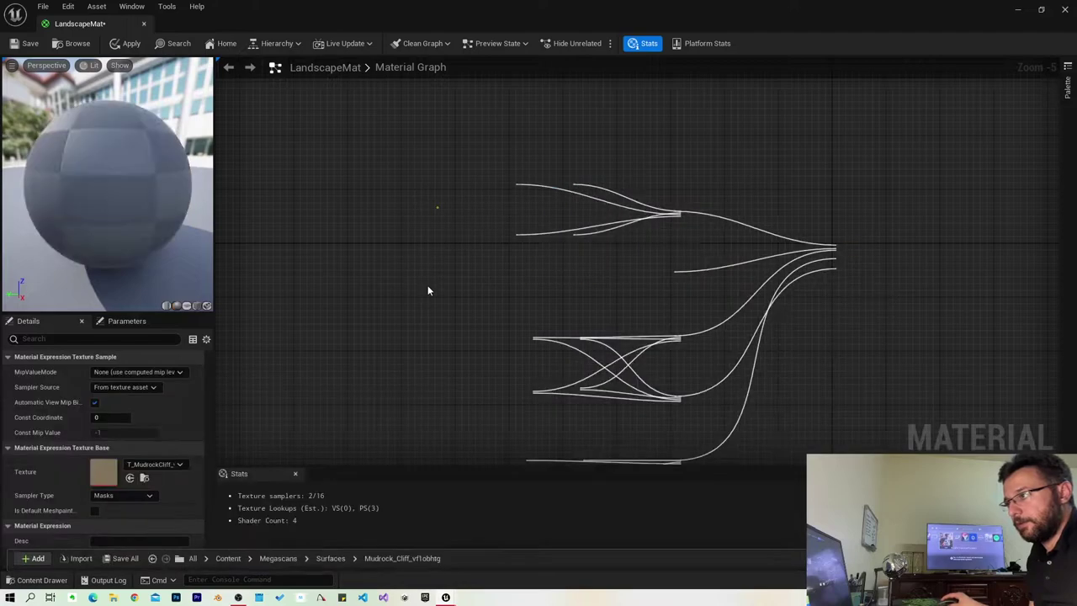
pyautogui.moveTo(455, 245); pyautogui.dragTo(475, 385)
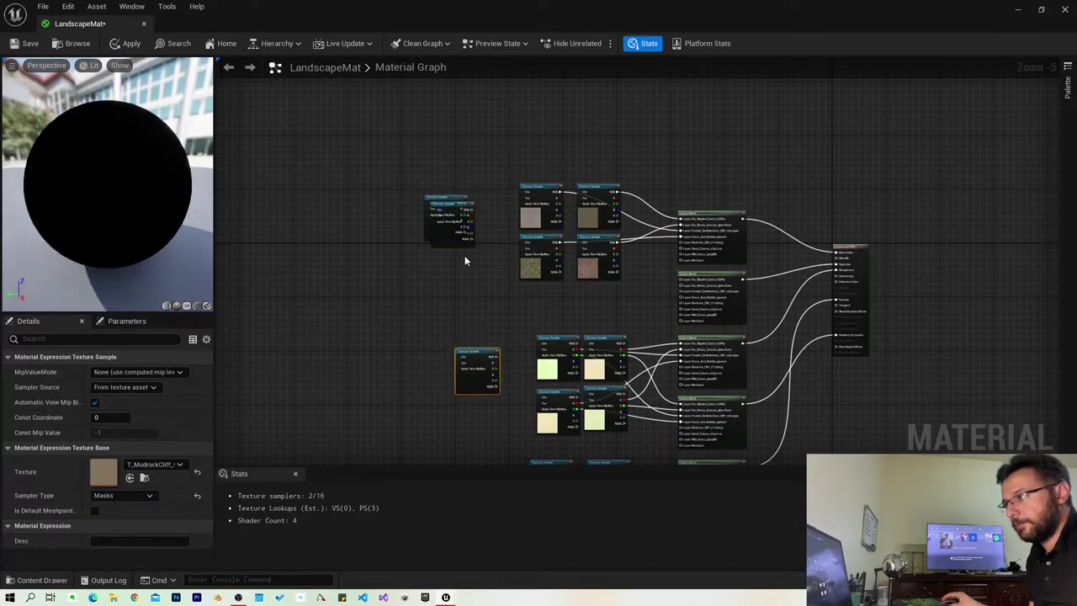
pyautogui.moveTo(461, 236)
pyautogui.mouseDown()
pyautogui.moveTo(432, 382)
pyautogui.moveTo(454, 464)
pyautogui.mouseUp()
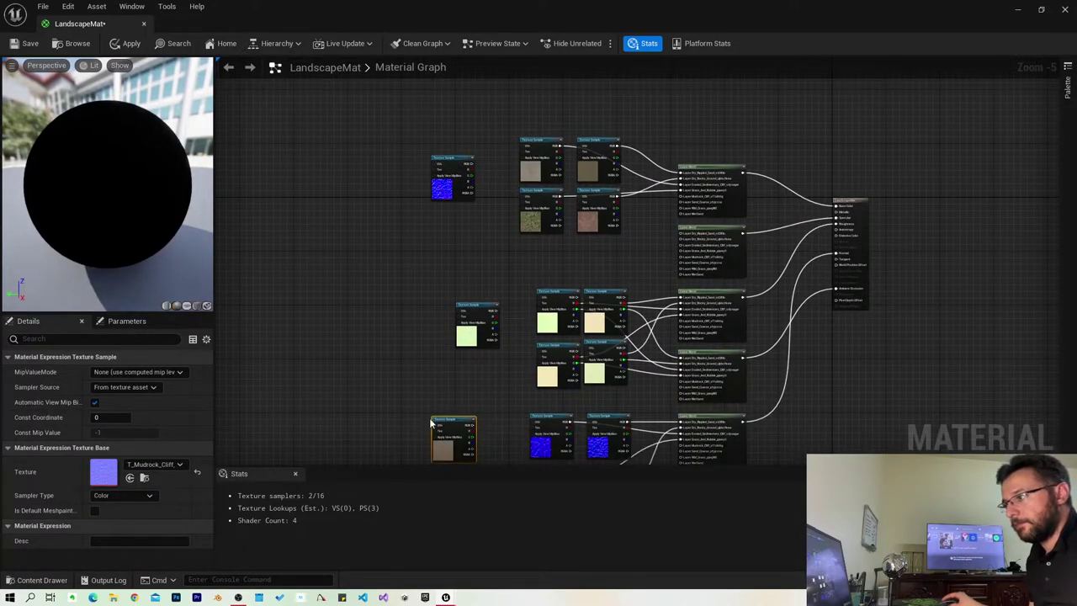
pyautogui.moveTo(432, 425); pyautogui.dragTo(404, 206)
pyautogui.click(339, 369)
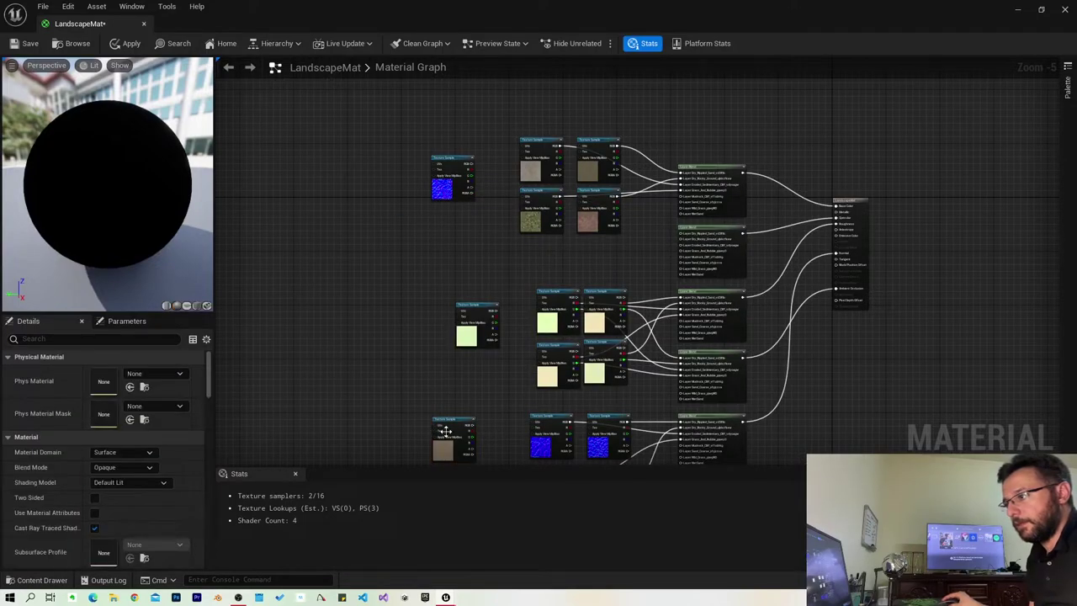
# Step: Place the Mudrock normal and color samples in their rows and wire the color into its Layer Blend
pyautogui.moveTo(445, 431); pyautogui.dragTo(389, 196)
pyautogui.moveTo(453, 162); pyautogui.dragTo(480, 428)
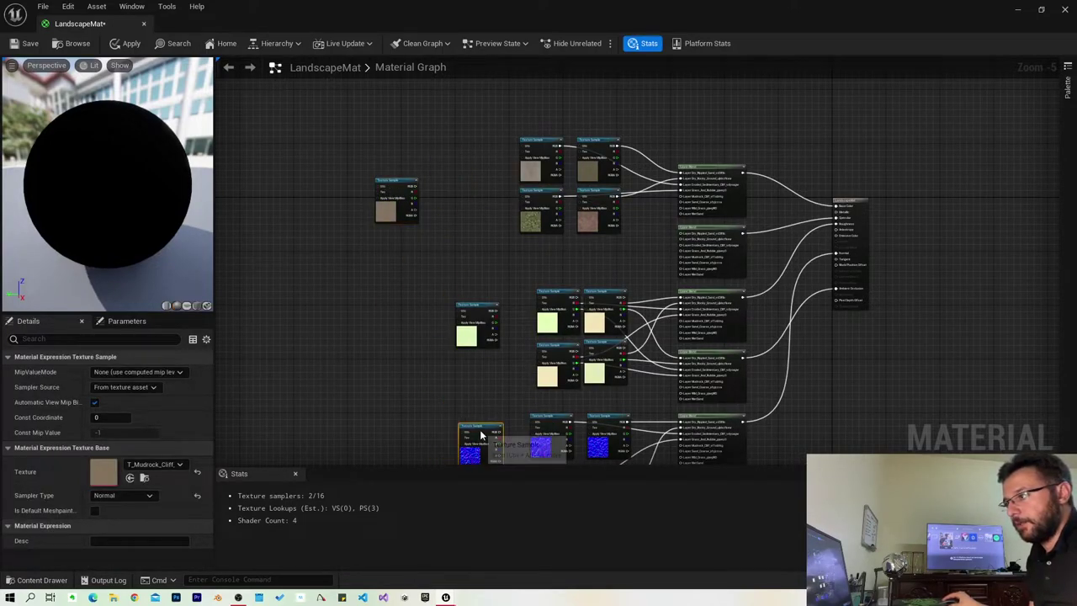
pyautogui.moveTo(401, 181); pyautogui.dragTo(476, 137)
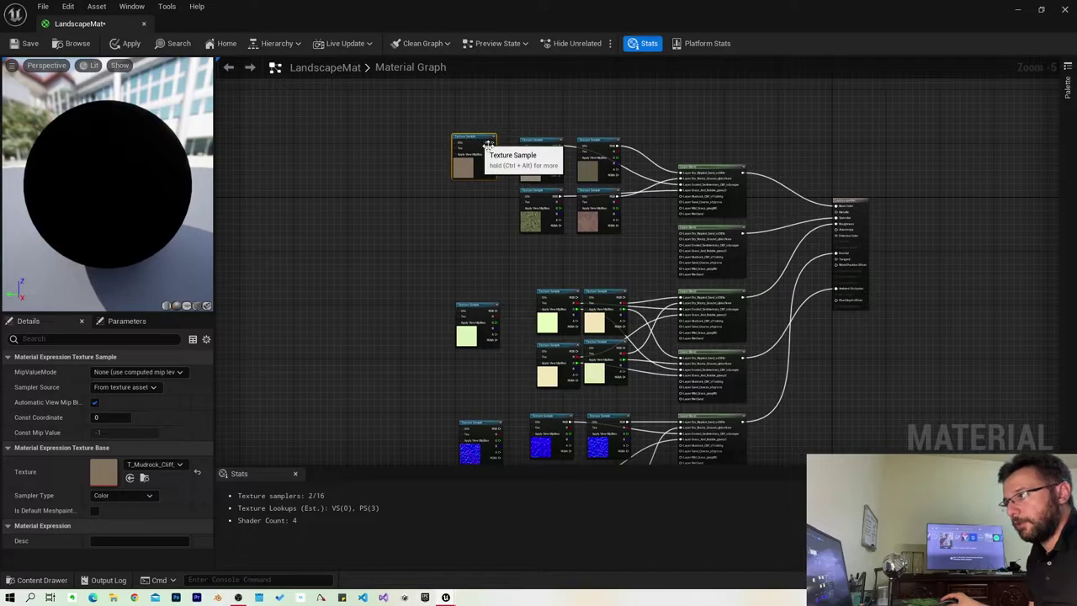
pyautogui.scroll(3, 488, 145)
pyautogui.moveTo(517, 211); pyautogui.dragTo(410, 285, button='right')
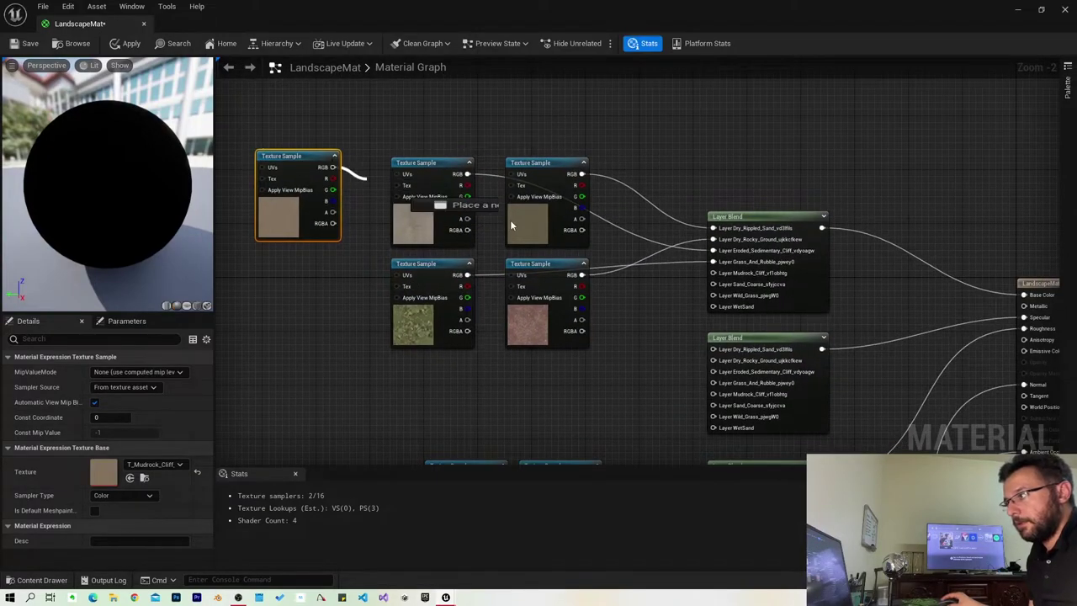
pyautogui.moveTo(333, 168); pyautogui.dragTo(713, 273)
pyautogui.moveTo(554, 360); pyautogui.dragTo(643, 118, button='right')
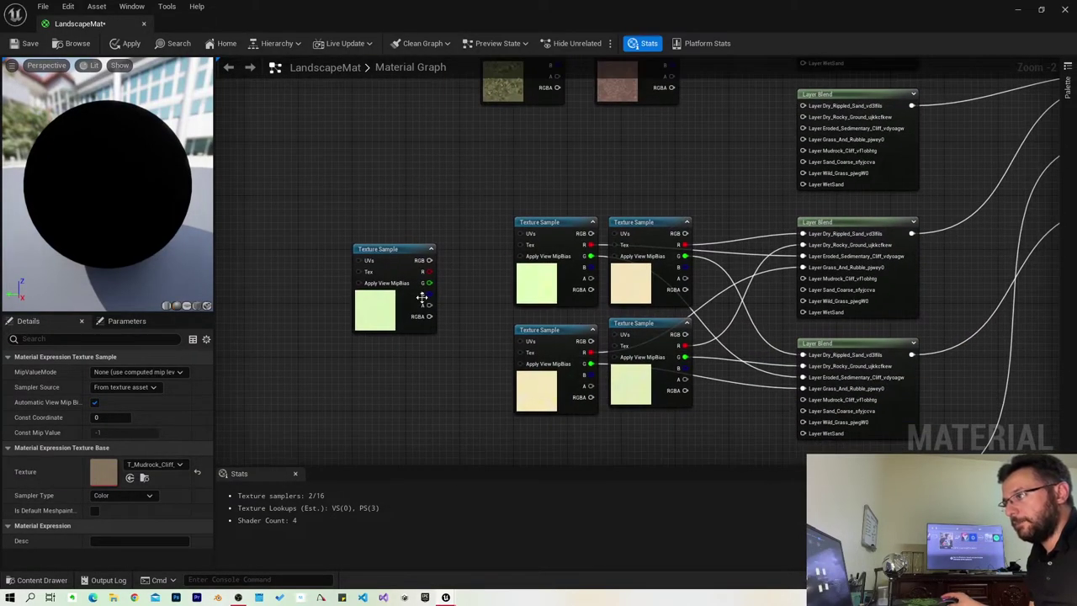
# Step: Wire the Mudrock mask's R and G channels and the normal sample into their Layer Blends, aligning them in rows
pyautogui.moveTo(423, 271); pyautogui.dragTo(802, 278)
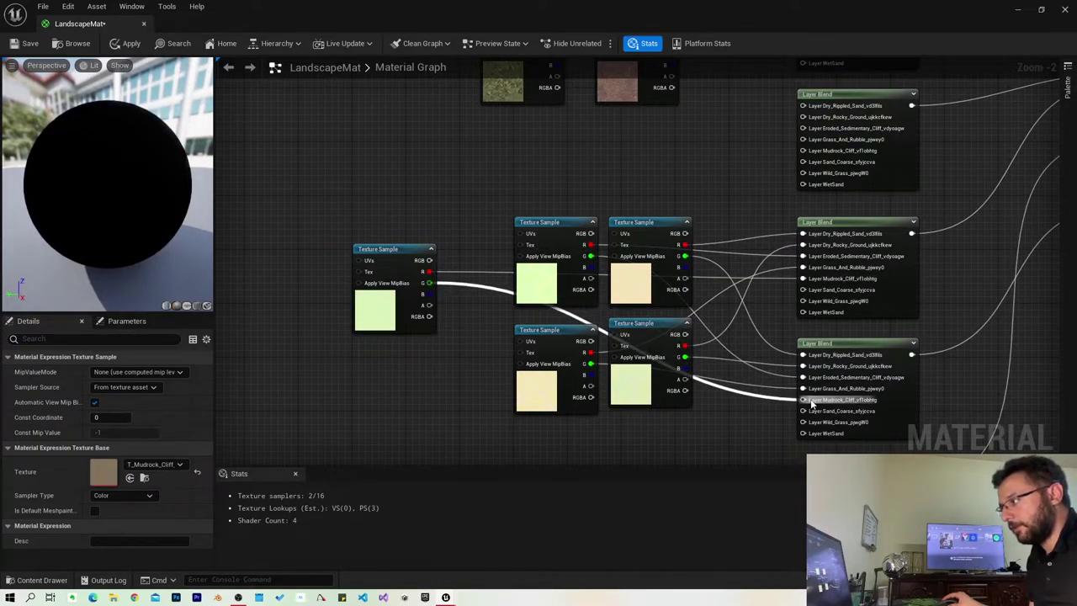
pyautogui.moveTo(427, 283); pyautogui.dragTo(804, 411)
pyautogui.moveTo(427, 250); pyautogui.dragTo(480, 223)
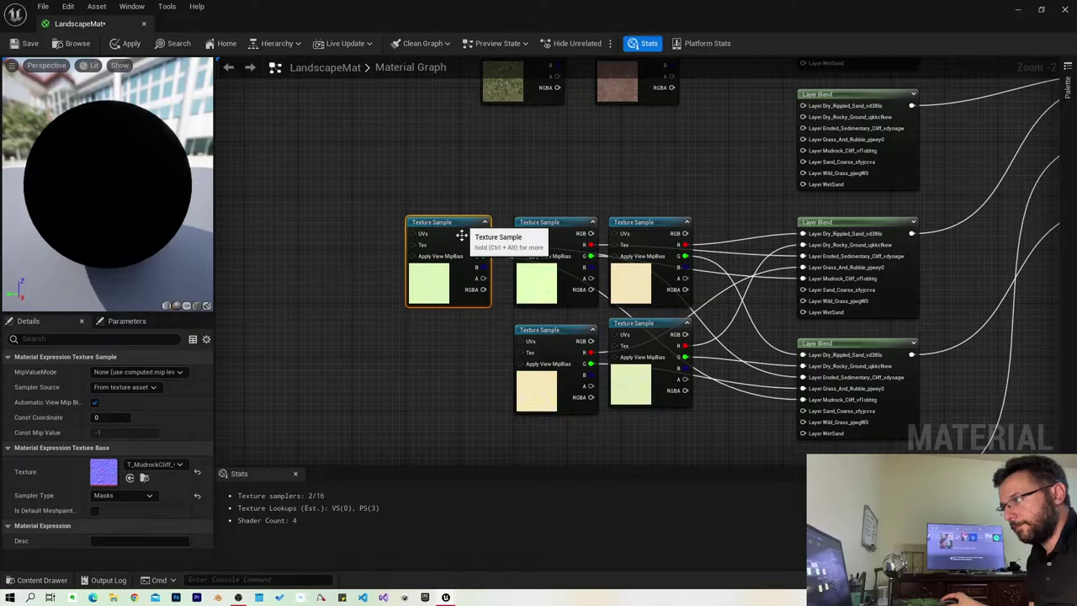
pyautogui.moveTo(460, 395); pyautogui.dragTo(460, 160, button='right')
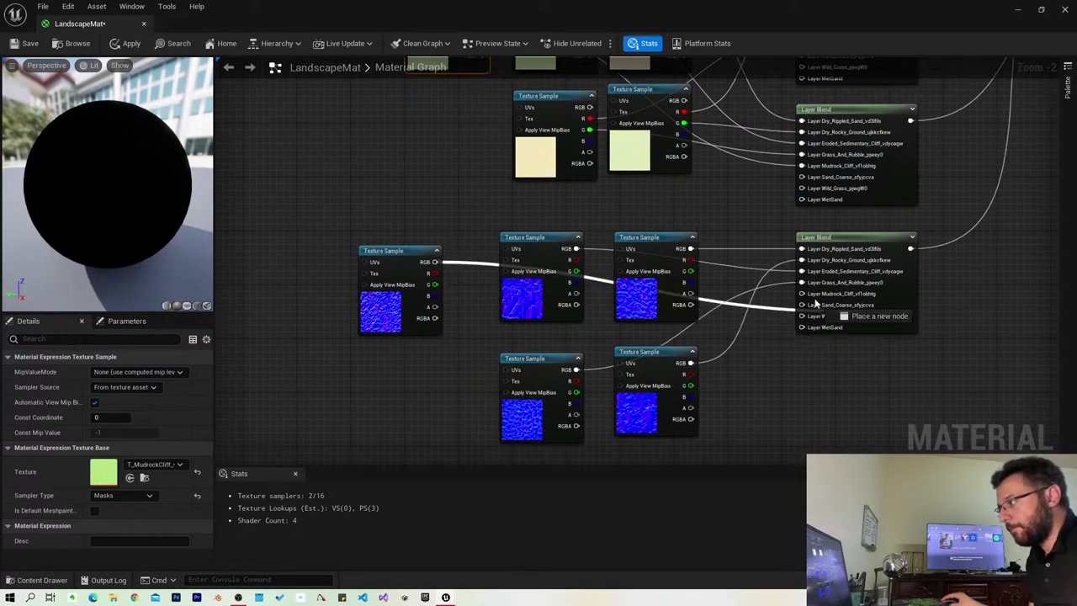
pyautogui.moveTo(434, 262); pyautogui.dragTo(801, 293)
pyautogui.moveTo(387, 251); pyautogui.dragTo(417, 237)
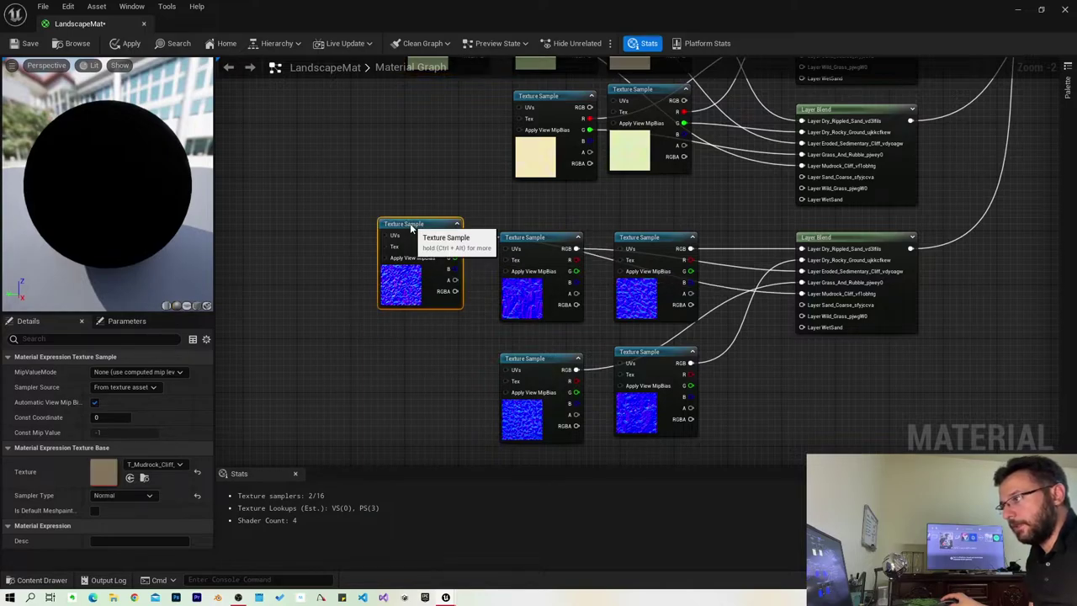
pyautogui.moveTo(472, 154)
pyautogui.mouseDown(button='right')
pyautogui.moveTo(429, 383)
pyautogui.moveTo(473, 329)
pyautogui.mouseUp(button='right')
pyautogui.hotkey('ctrl', 'space')
# Step: Add the Sand_Coarse color, ORDp and normal textures to the material graph
pyautogui.scroll(-2, 122, 527)
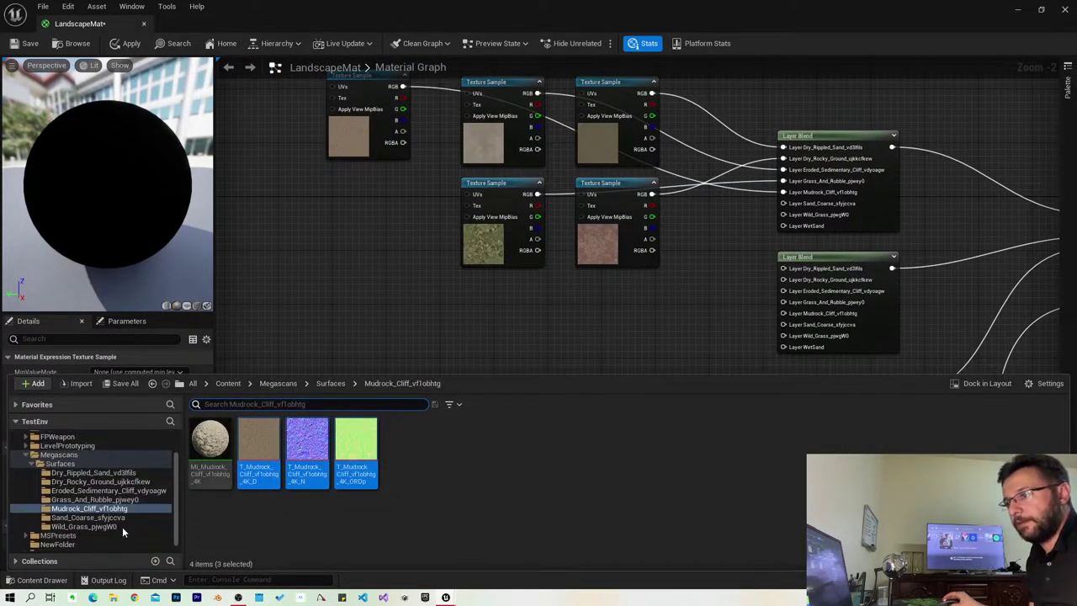
pyautogui.click(114, 511)
pyautogui.click(283, 462)
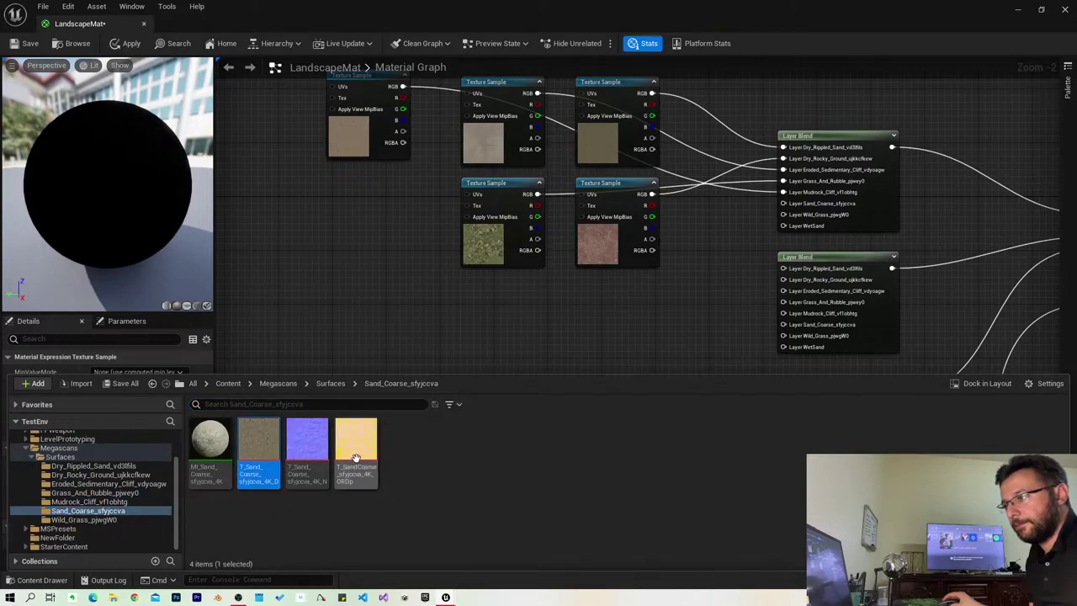
pyautogui.moveTo(356, 458); pyautogui.dragTo(356, 254)
pyautogui.scroll(-3, 404, 303)
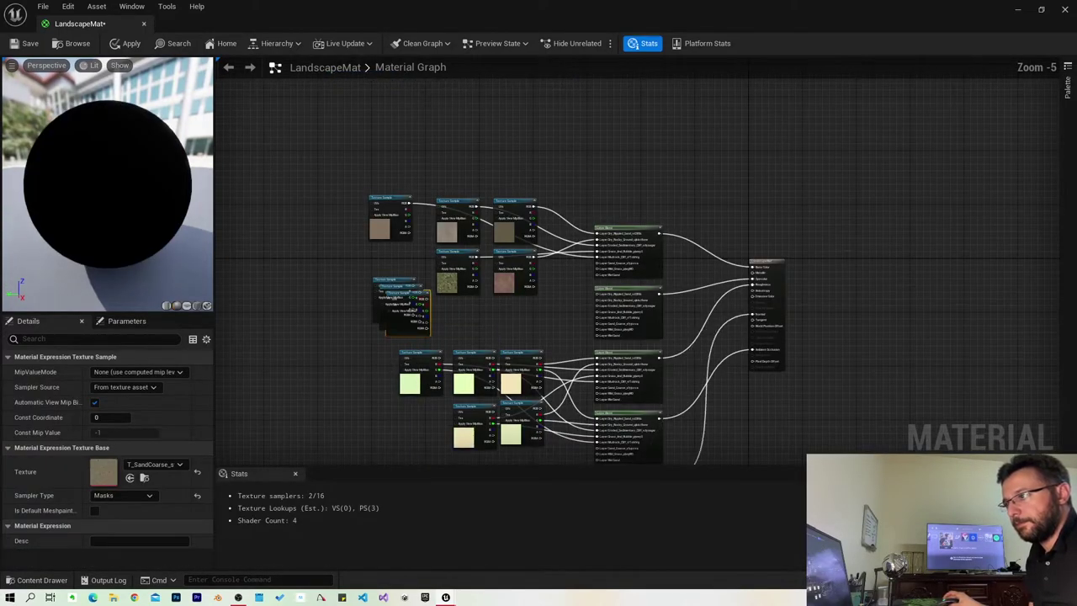
pyautogui.moveTo(404, 303); pyautogui.dragTo(529, 244, button='right')
pyautogui.moveTo(551, 263); pyautogui.dragTo(404, 319)
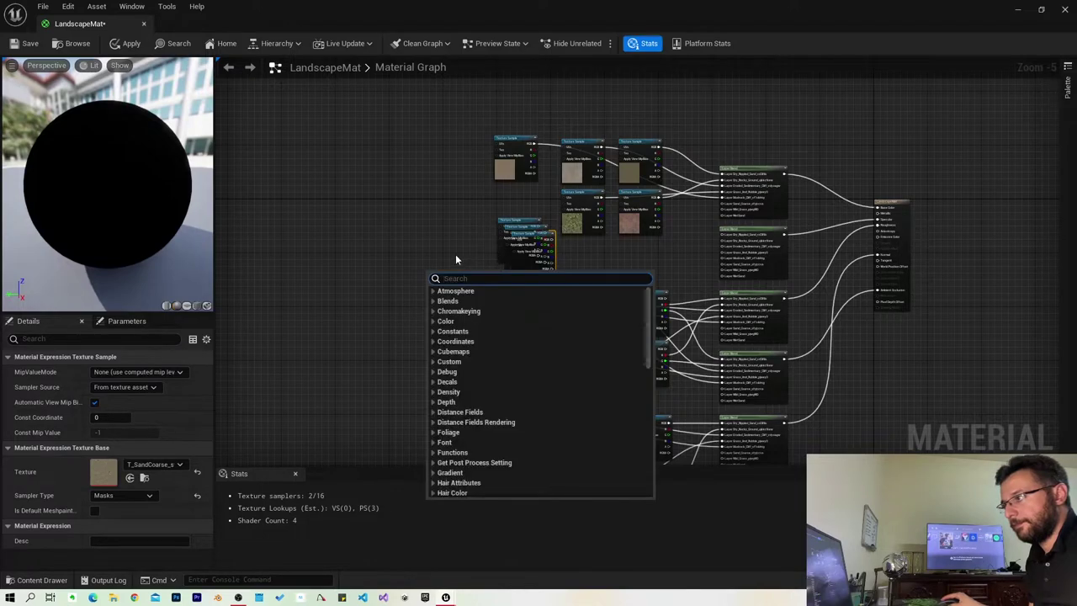
pyautogui.click(480, 225)
# Step: Arrange the Sand_Coarse color, ORDp and normal samples into their matching rows
pyautogui.moveTo(503, 220); pyautogui.dragTo(459, 179)
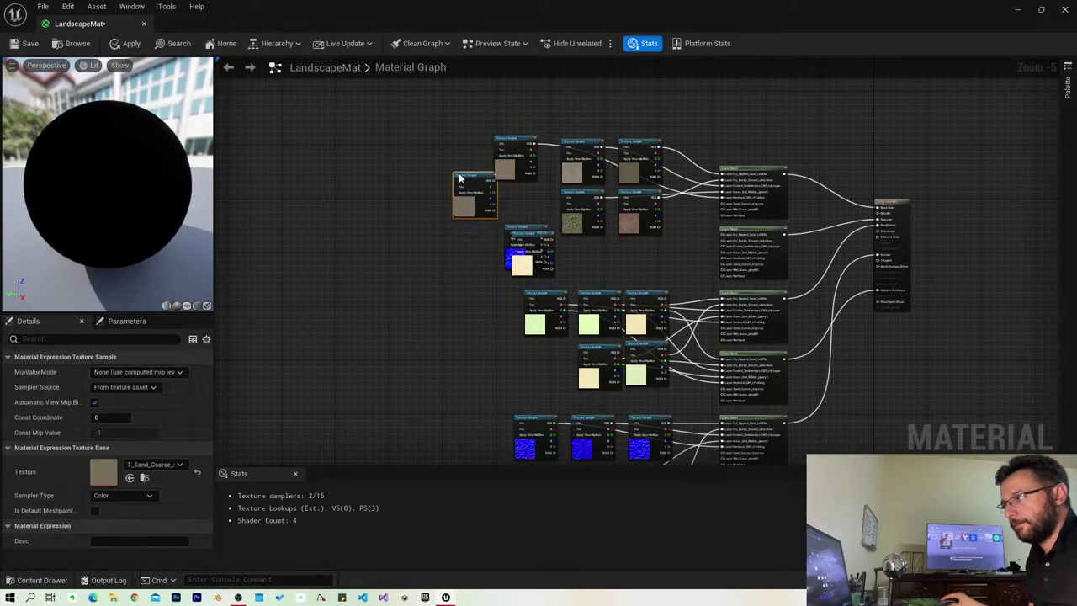
pyautogui.moveTo(517, 236); pyautogui.dragTo(473, 317)
pyautogui.moveTo(516, 236)
pyautogui.mouseDown()
pyautogui.moveTo(432, 402)
pyautogui.moveTo(436, 425)
pyautogui.mouseUp()
pyautogui.scroll(3, 509, 360)
pyautogui.moveTo(508, 362); pyautogui.dragTo(396, 342, button='right')
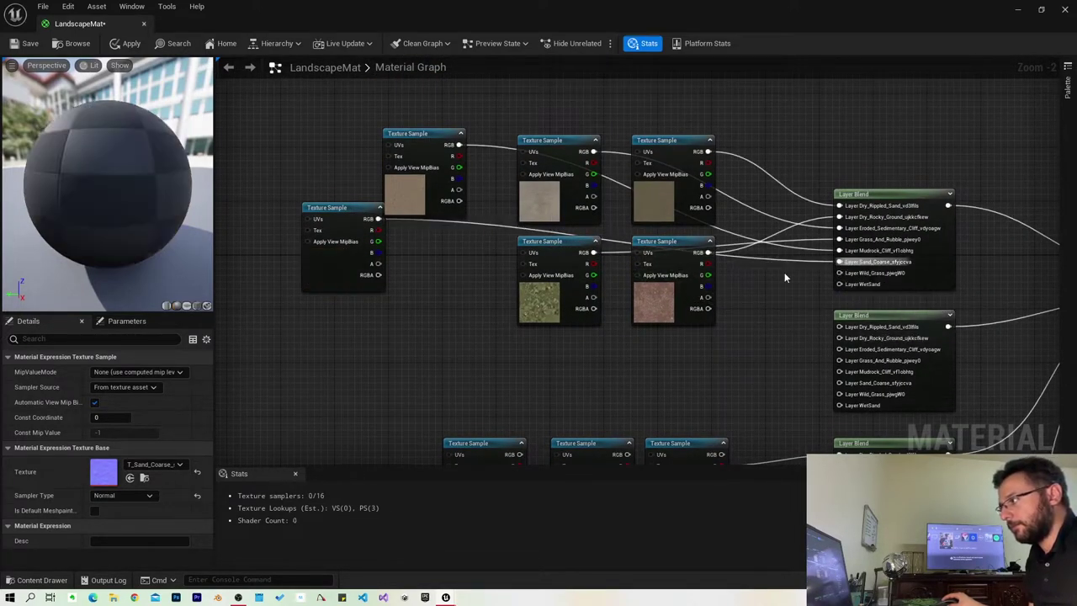
pyautogui.moveTo(333, 209); pyautogui.dragTo(425, 244)
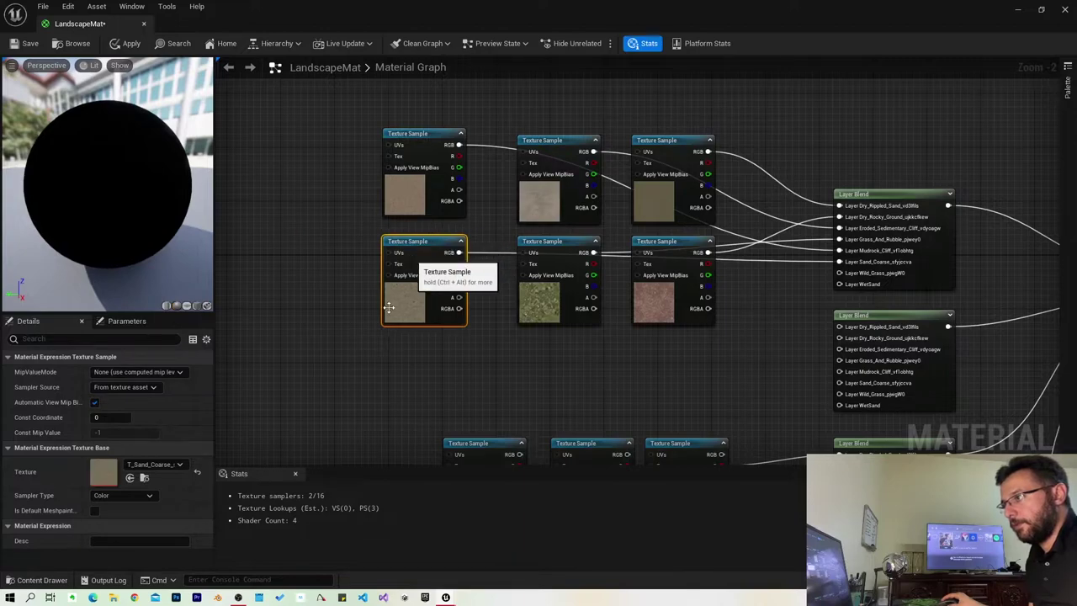
pyautogui.hotkey('ctrl', 'z')
pyautogui.moveTo(326, 205); pyautogui.dragTo(433, 286)
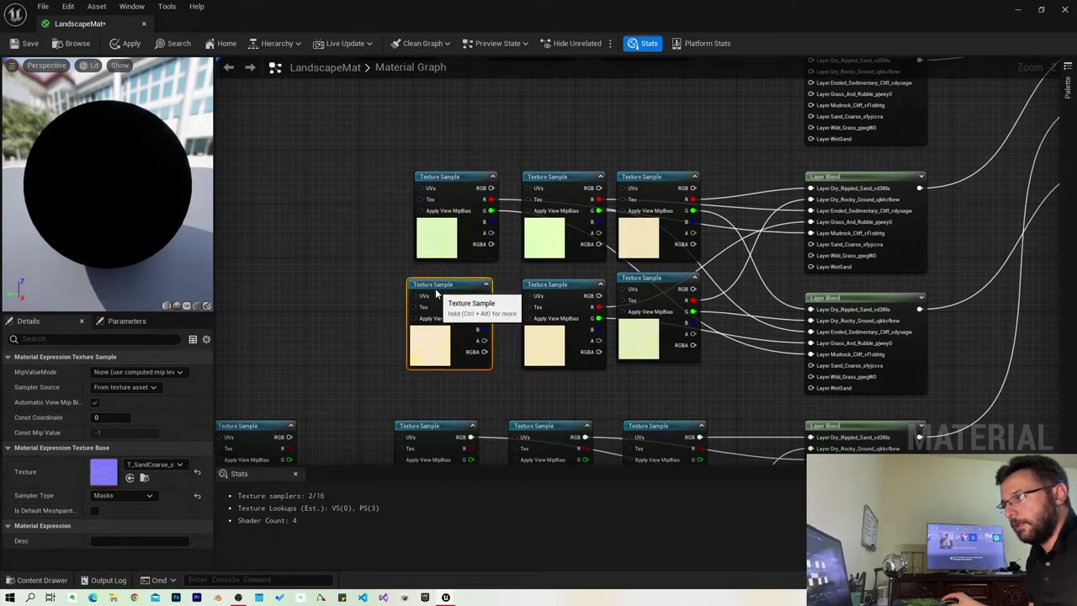
# Step: Wire the Sand_Coarse ORDp G channel and normal sample into the Sand_Coarse Layer Blend inputs
pyautogui.moveTo(484, 318); pyautogui.dragTo(877, 361)
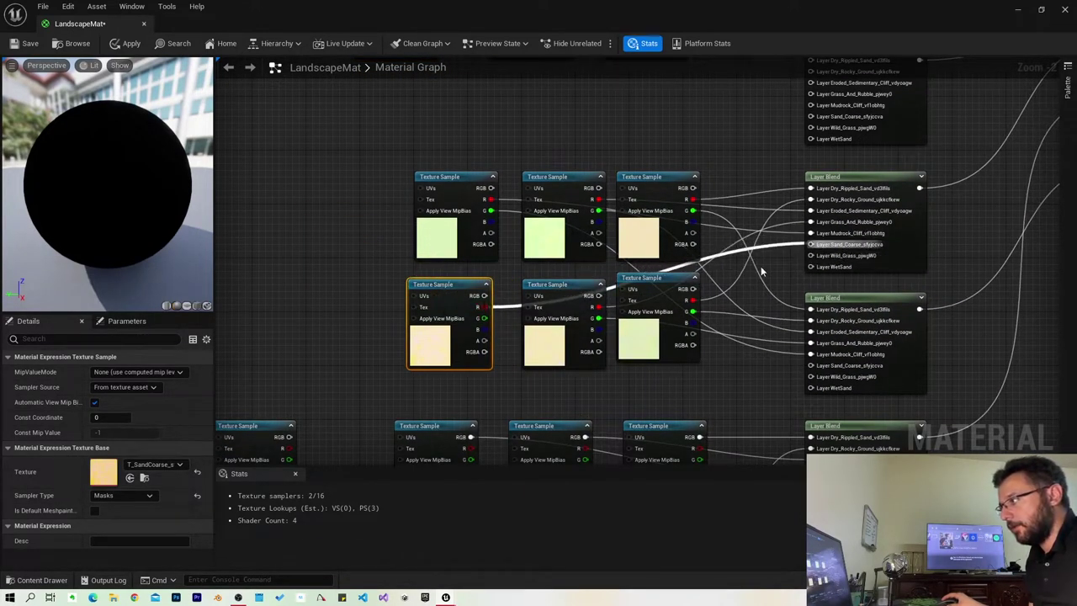
pyautogui.moveTo(877, 362); pyautogui.dragTo(1010, 159, button='right')
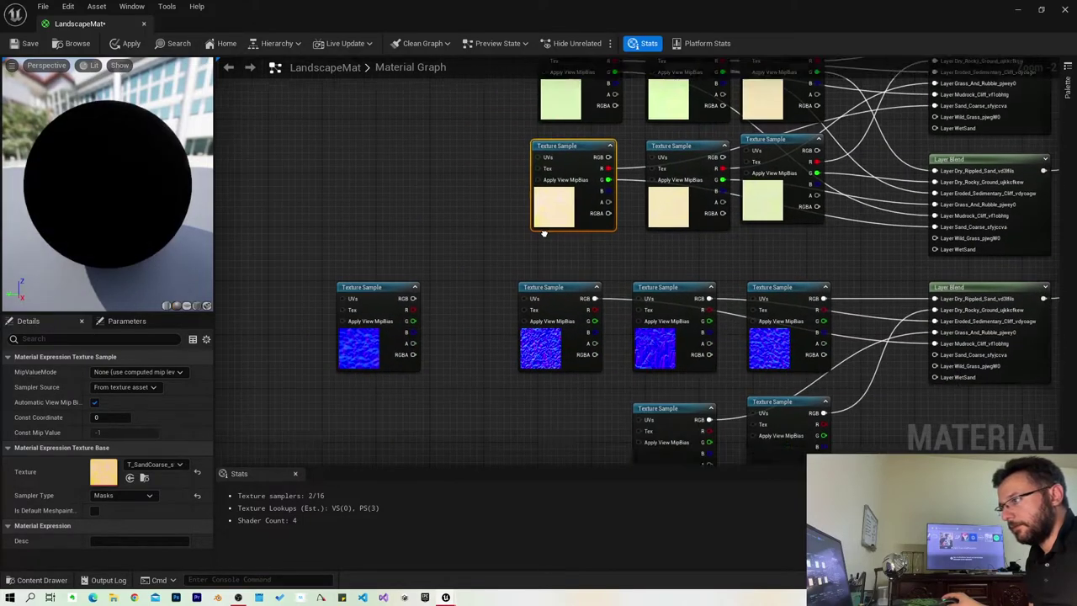
pyautogui.moveTo(398, 251)
pyautogui.mouseDown()
pyautogui.moveTo(551, 372)
pyautogui.moveTo(611, 349)
pyautogui.moveTo(947, 294)
pyautogui.mouseUp()
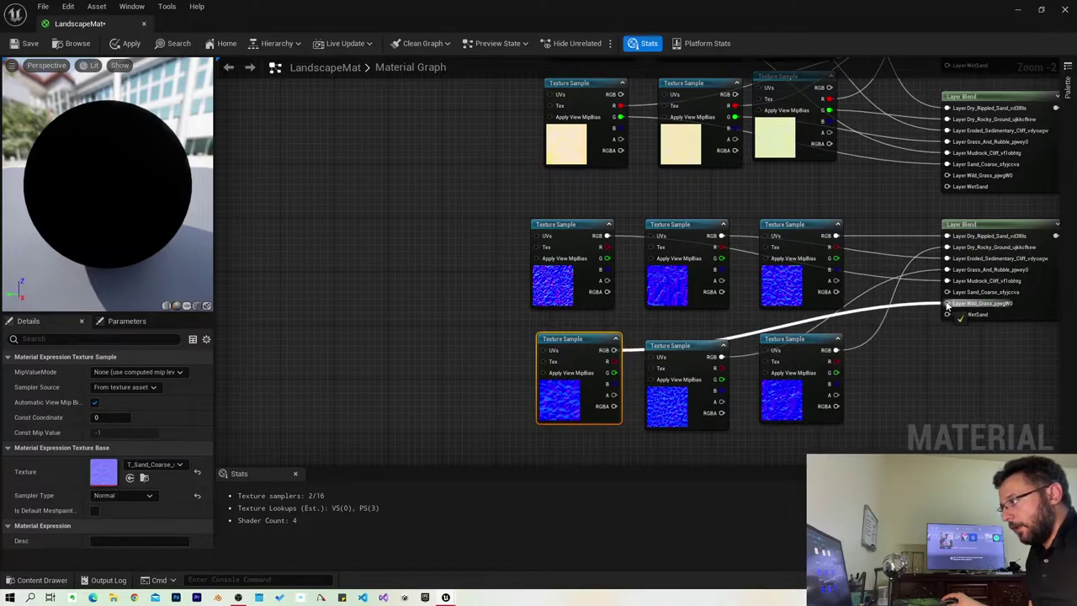
pyautogui.moveTo(584, 343); pyautogui.dragTo(579, 349)
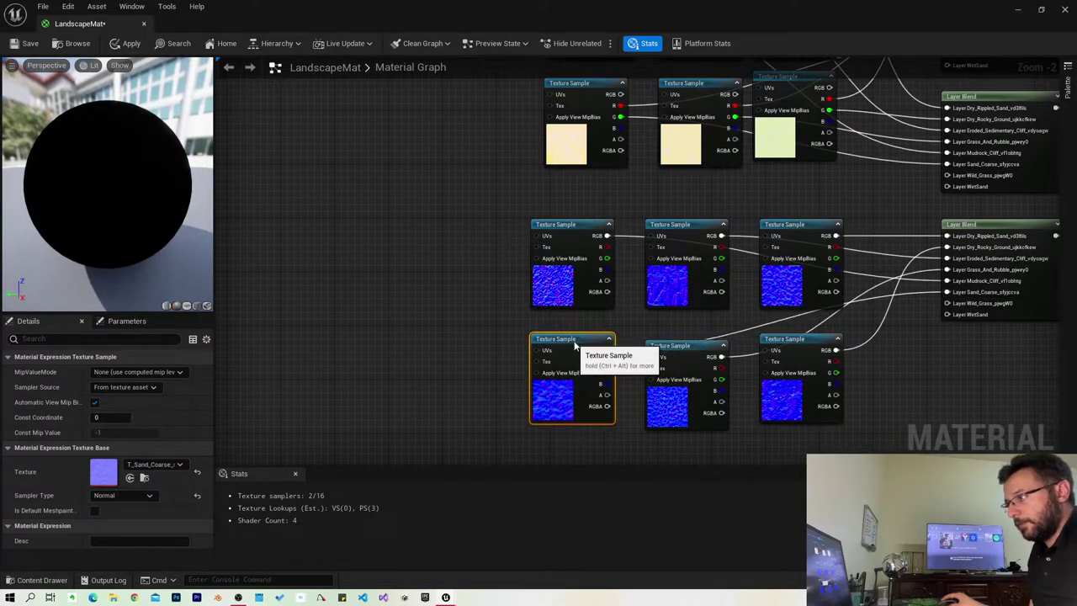
pyautogui.moveTo(579, 349); pyautogui.dragTo(579, 539, button='right')
pyautogui.moveTo(409, 197); pyautogui.dragTo(436, 365, button='right')
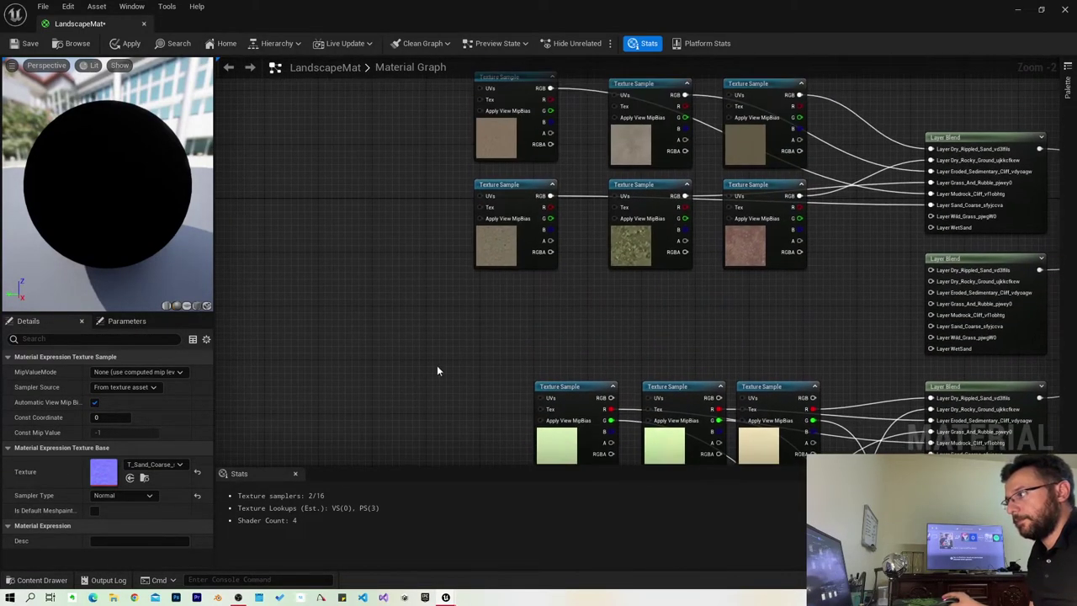
pyautogui.hotkey('ctrl', 'space')
# Step: Drag the three Wild_Grass textures from the Content Drawer into the LandscapeMat graph
pyautogui.click(127, 519)
pyautogui.click(258, 450)
pyautogui.keyDown('shift'); pyautogui.click(356, 450); pyautogui.keyUp('shift')
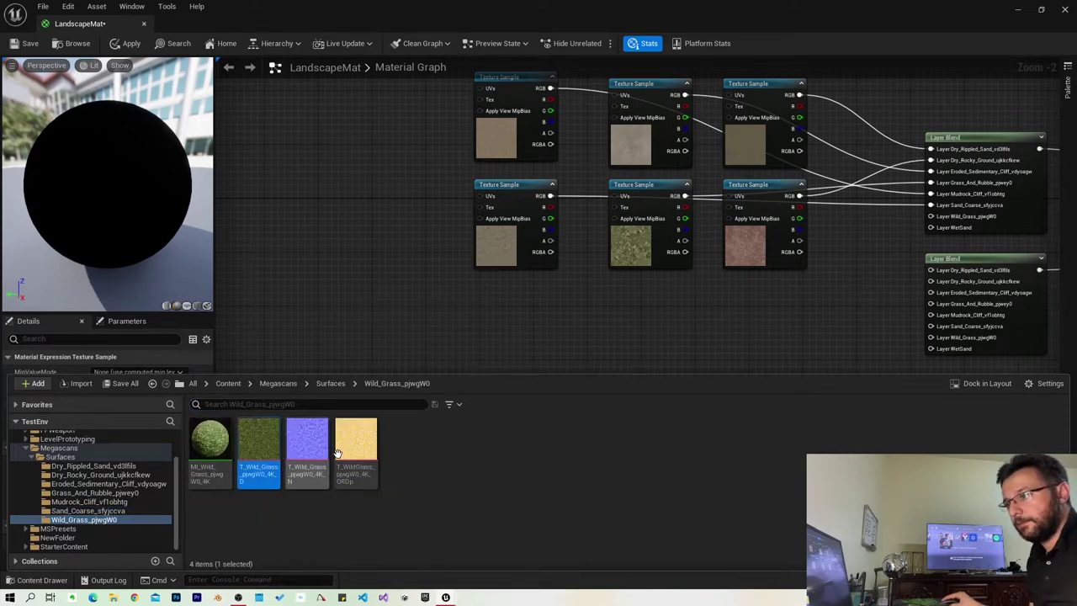
pyautogui.moveTo(356, 450); pyautogui.dragTo(390, 174)
pyautogui.moveTo(378, 301); pyautogui.dragTo(393, 354, button='right')
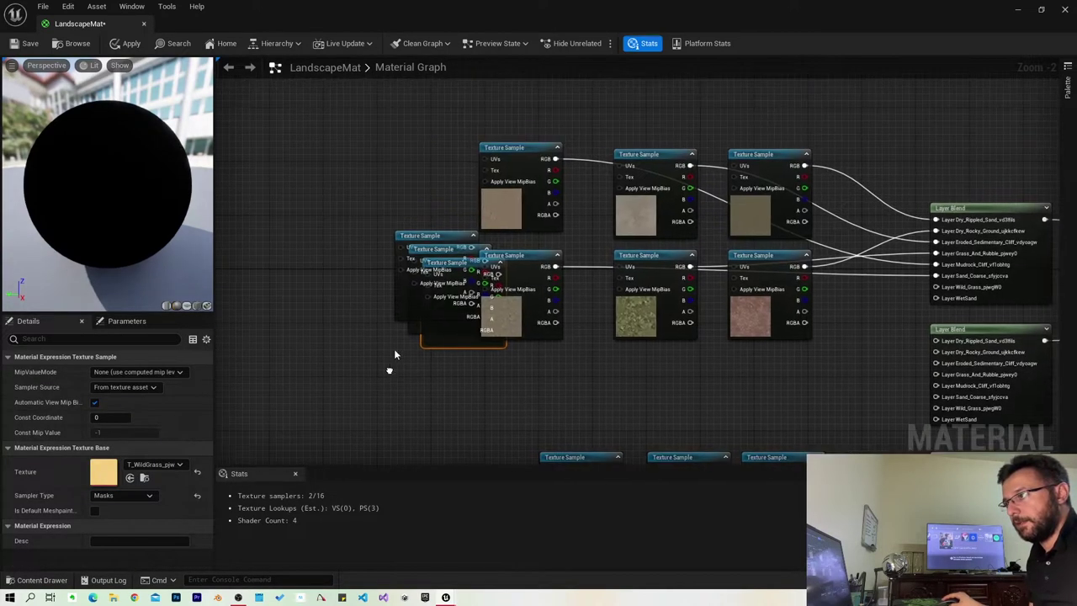
# Step: Separate the stacked Wild_Grass samples and move the normal sample down to the normal-map row
pyautogui.moveTo(437, 238); pyautogui.dragTo(373, 149)
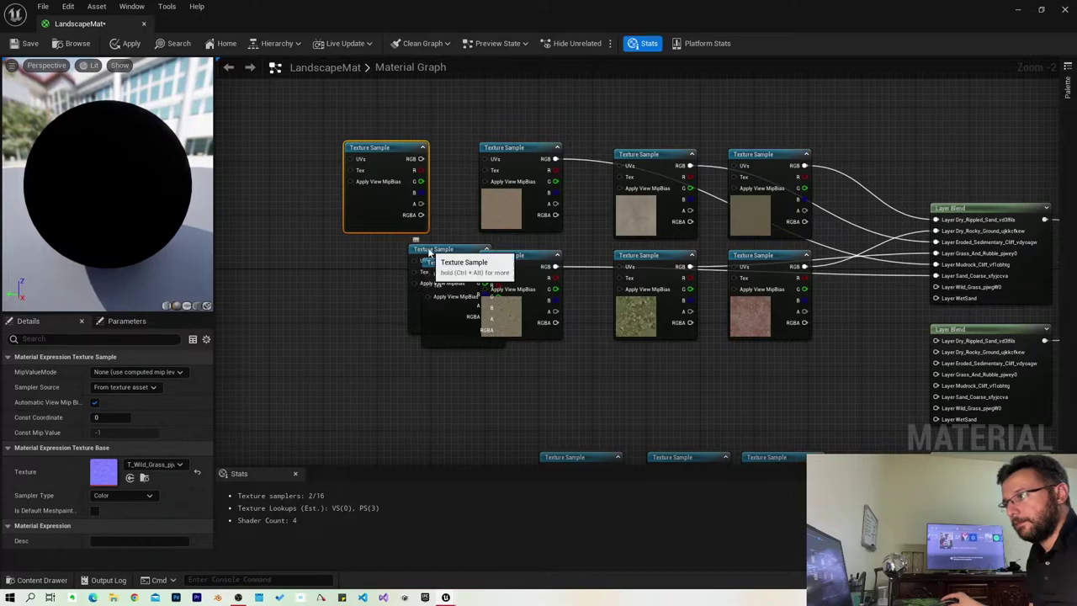
pyautogui.moveTo(429, 250); pyautogui.dragTo(284, 277)
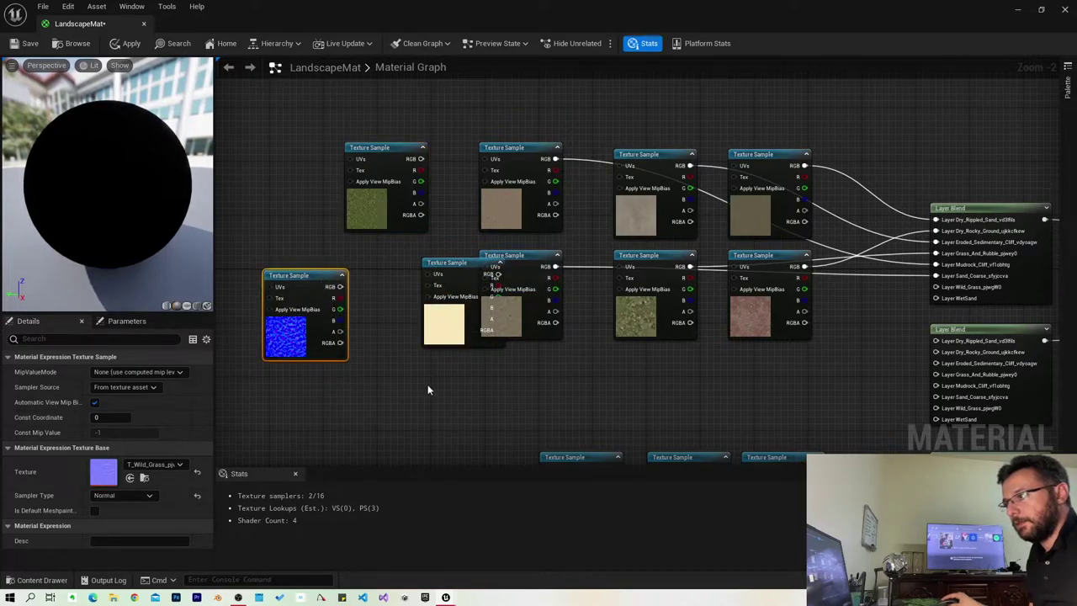
pyautogui.moveTo(443, 303); pyautogui.dragTo(407, 470)
pyautogui.moveTo(409, 316); pyautogui.dragTo(434, 106, button='right')
pyautogui.moveTo(337, 100); pyautogui.dragTo(433, 431)
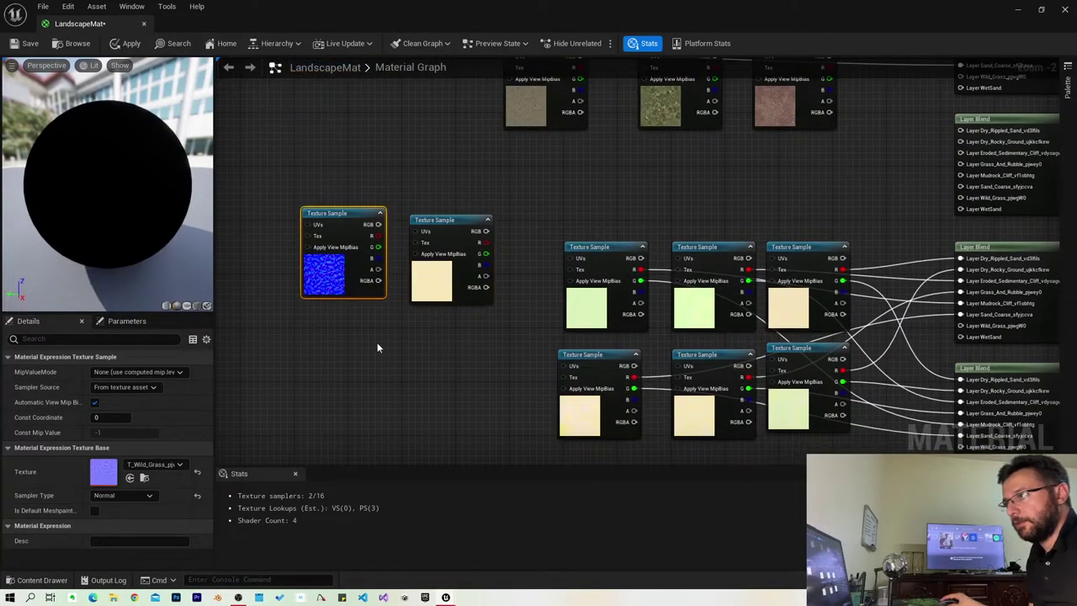
pyautogui.moveTo(433, 430); pyautogui.dragTo(403, 162, button='right')
pyautogui.moveTo(405, 167)
pyautogui.mouseDown()
pyautogui.moveTo(407, 259)
pyautogui.moveTo(923, 301)
pyautogui.mouseUp()
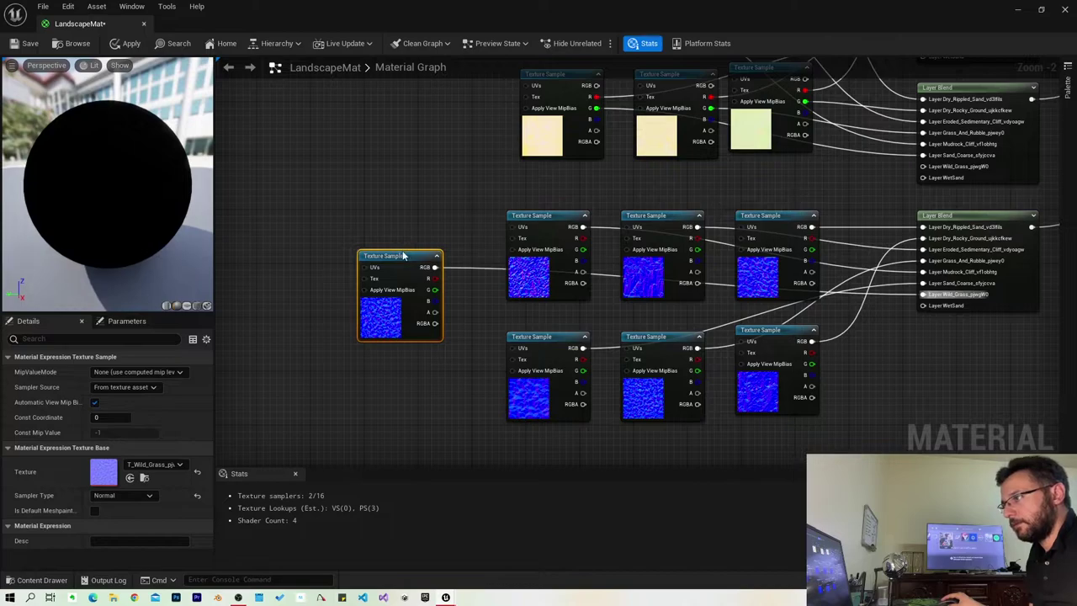
pyautogui.moveTo(404, 255); pyautogui.dragTo(440, 216)
# Step: Place the Wild_Grass ORDp sample by the mask row and wire its G channel to Wild_Grass
pyautogui.moveTo(471, 127); pyautogui.dragTo(445, 375, button='right')
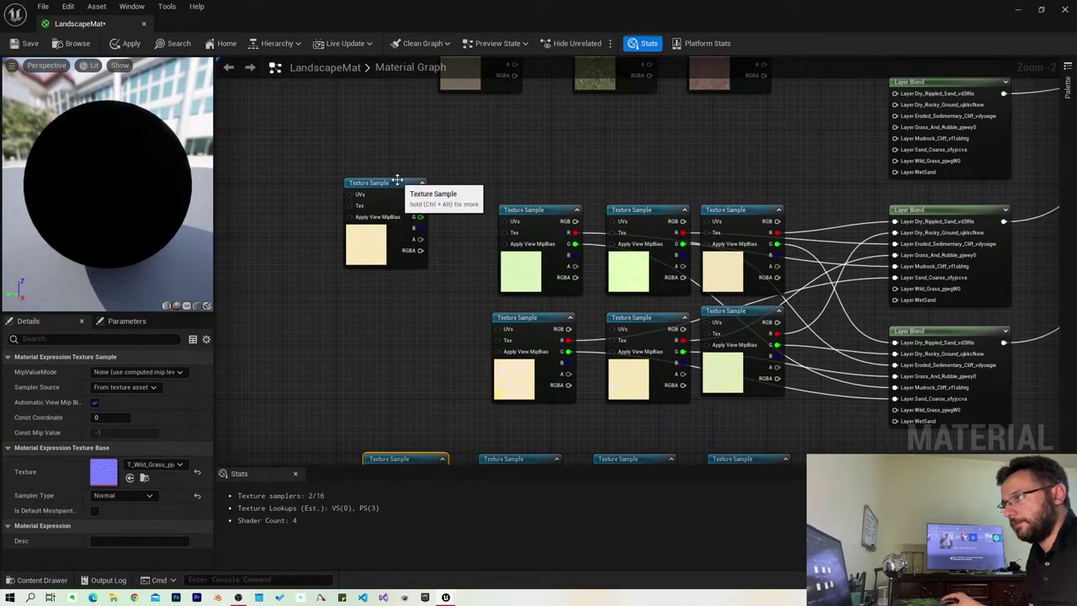
pyautogui.moveTo(397, 180); pyautogui.dragTo(443, 207)
pyautogui.moveTo(468, 243)
pyautogui.mouseDown()
pyautogui.moveTo(906, 296)
pyautogui.moveTo(897, 289)
pyautogui.mouseUp()
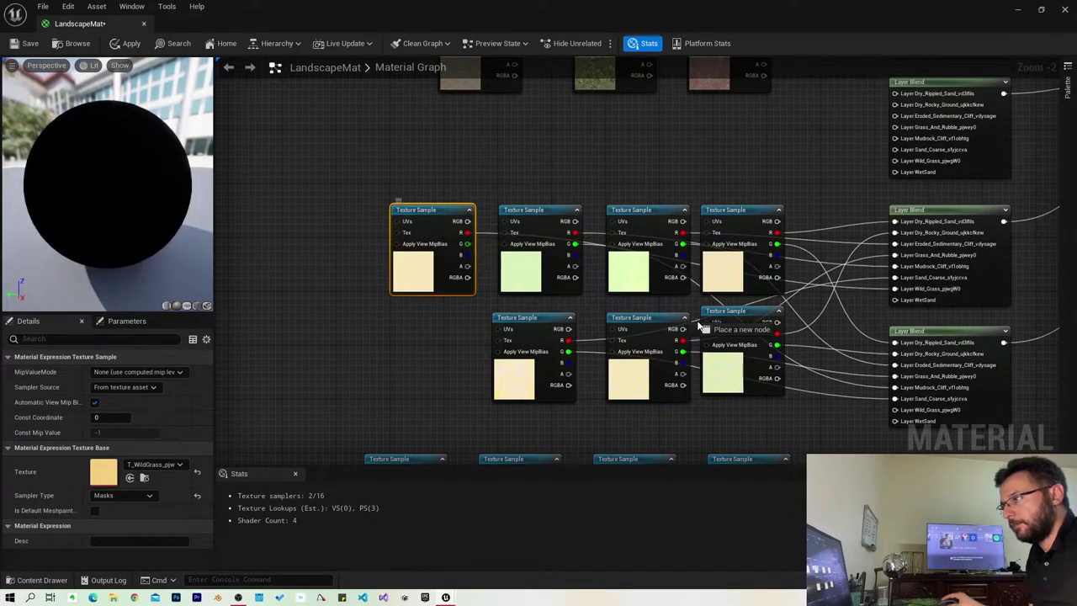
# Step: Wire the Wild_Grass color sample to its Layer Blend input and set it beside the color row
pyautogui.moveTo(569, 154); pyautogui.dragTo(617, 354, button='right')
pyautogui.rightClick(618, 353)
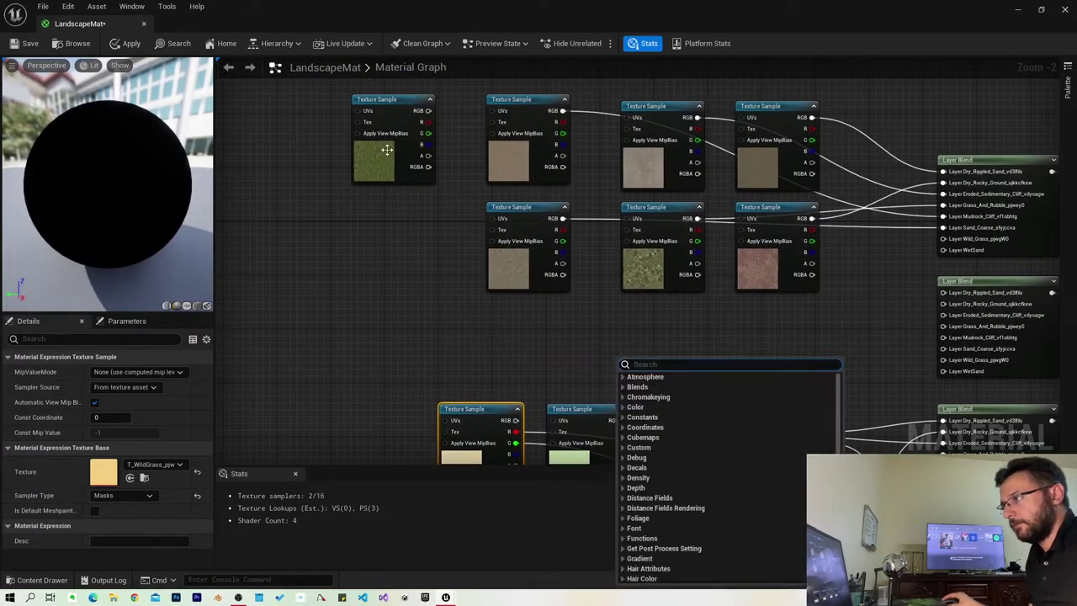
pyautogui.moveTo(698, 251); pyautogui.dragTo(944, 303)
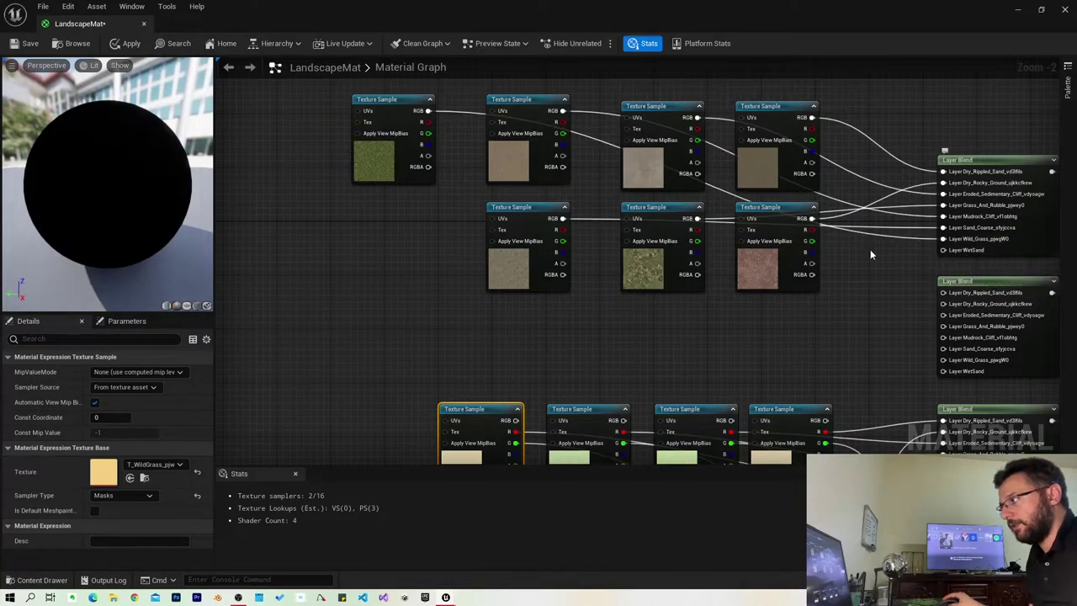
pyautogui.moveTo(455, 258); pyautogui.dragTo(357, 285, button='right')
pyautogui.moveTo(297, 128); pyautogui.dragTo(315, 128)
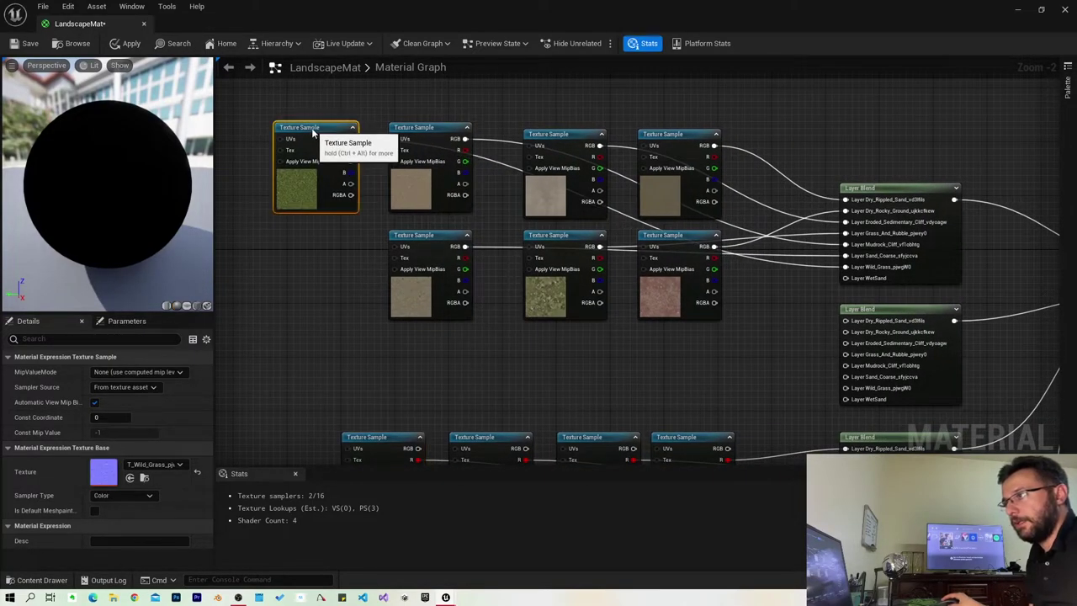
pyautogui.moveTo(714, 318); pyautogui.dragTo(842, 296, button='right')
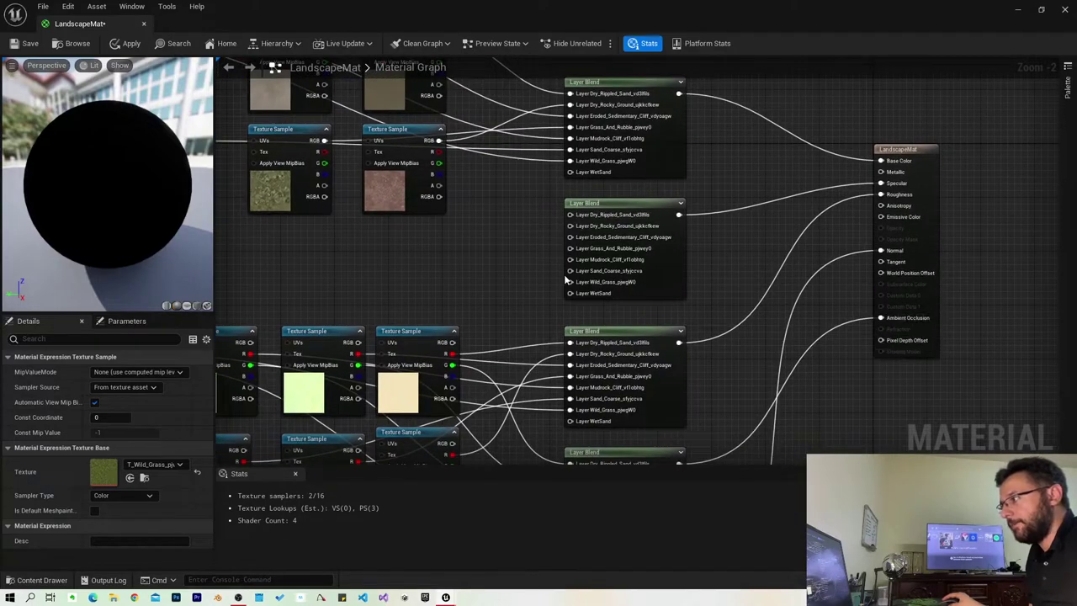
pyautogui.scroll(-3, 385, 217)
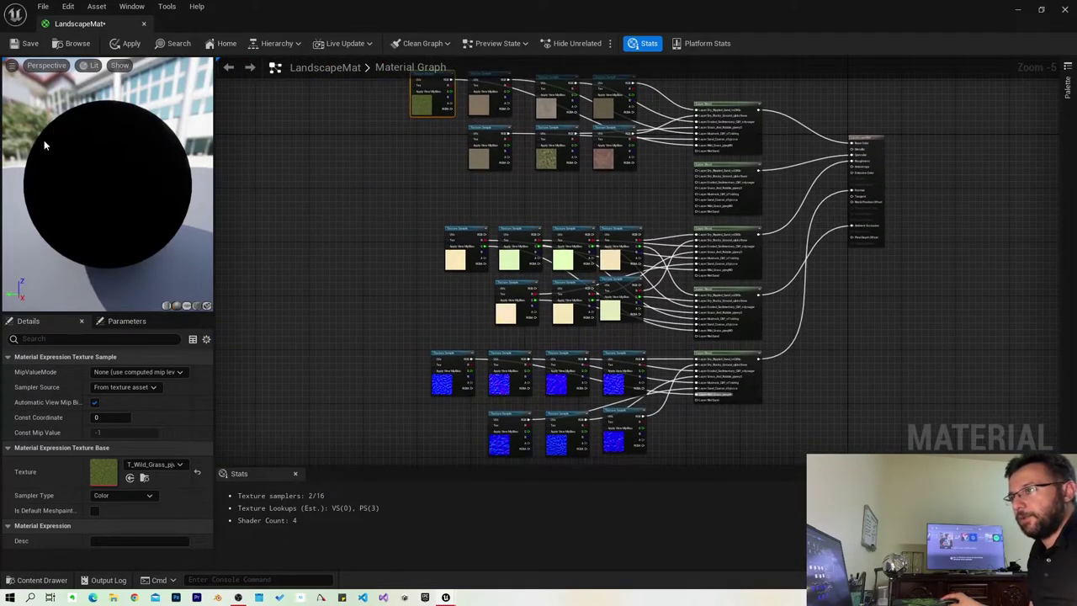
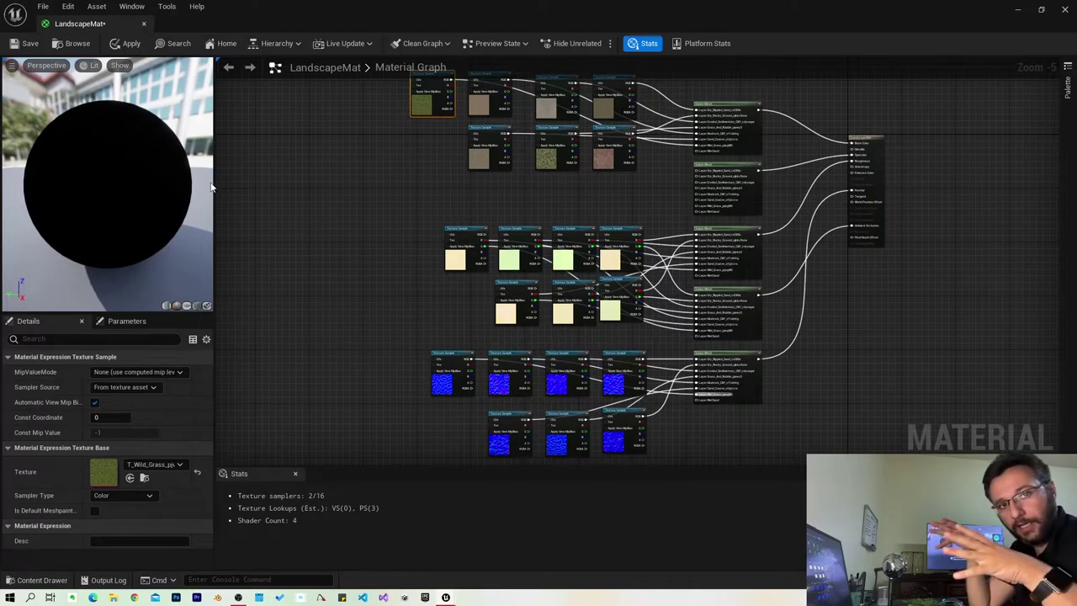
# Step: Save the LandscapeMat material and zoom the graph in on the Layer Blend nodes
pyautogui.click(30, 44)
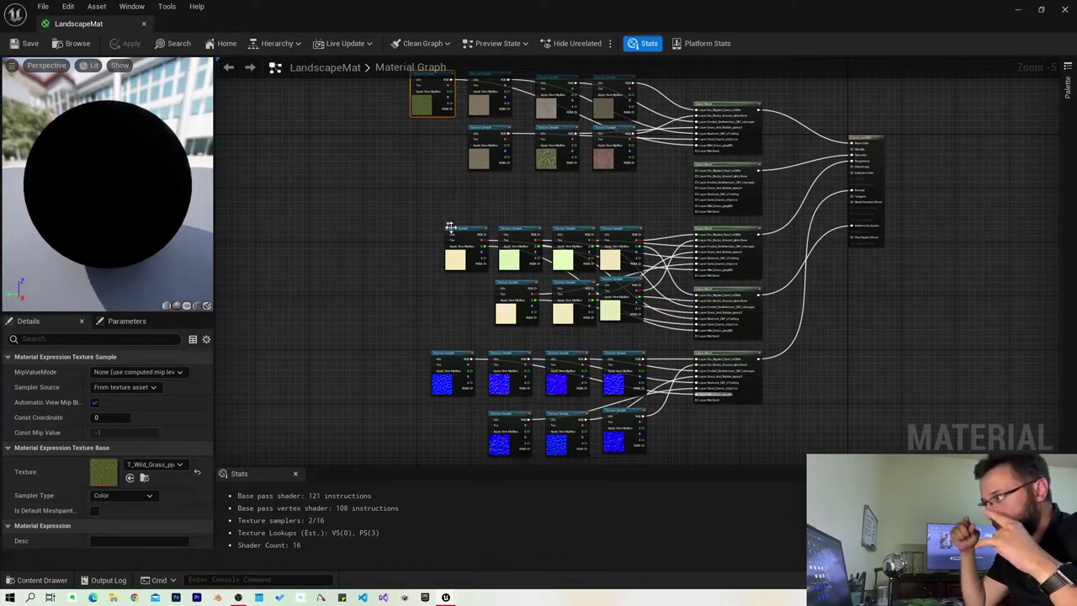
pyautogui.scroll(2, 642, 181)
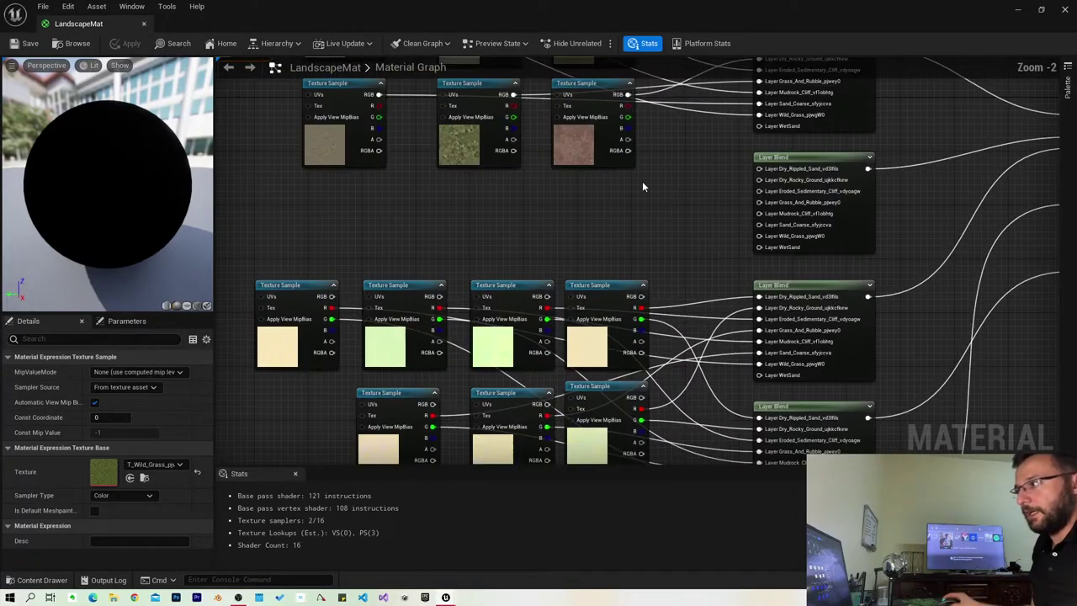
pyautogui.scroll(2, 435, 255)
pyautogui.scroll(1, 434, 262)
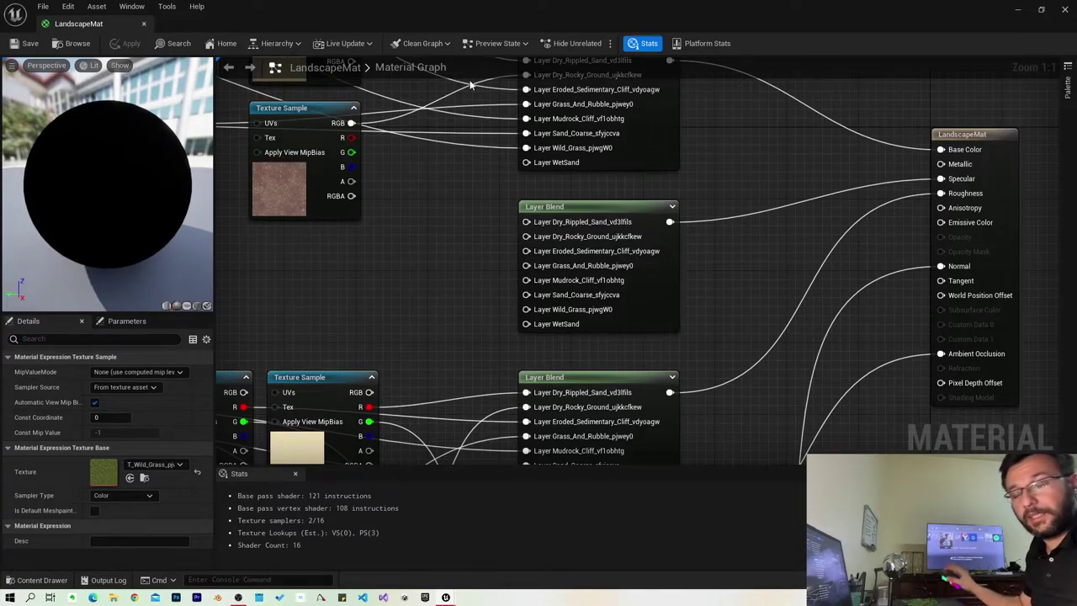
# Step: Add two Constant nodes beside the Layer Blend and wire the lower one into Layer WetSand
pyautogui.click(429, 228)
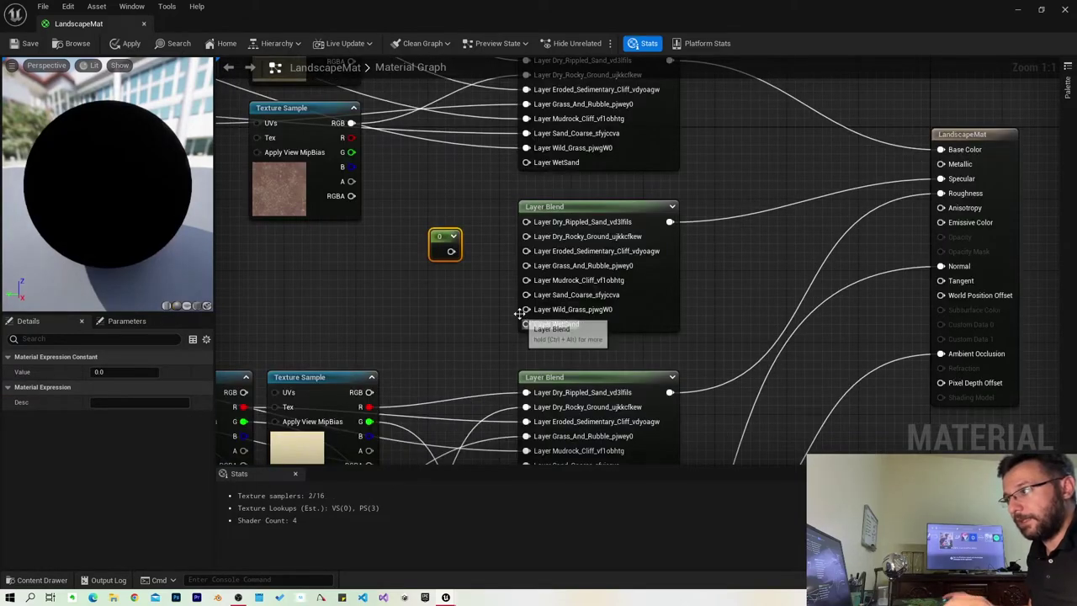
pyautogui.rightClick(370, 287)
pyautogui.write('const')
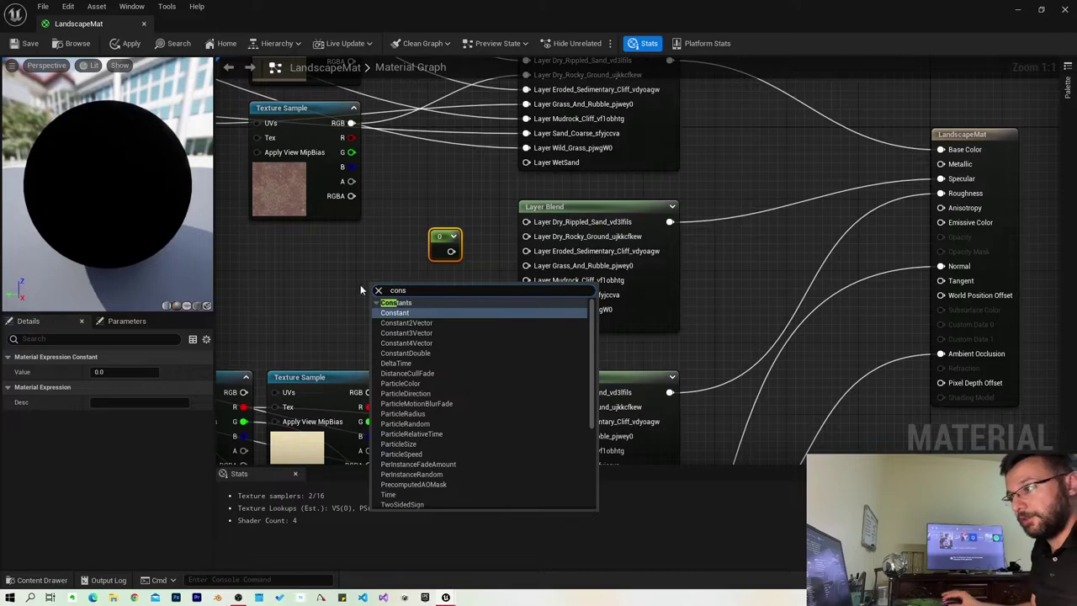
pyautogui.click(391, 313)
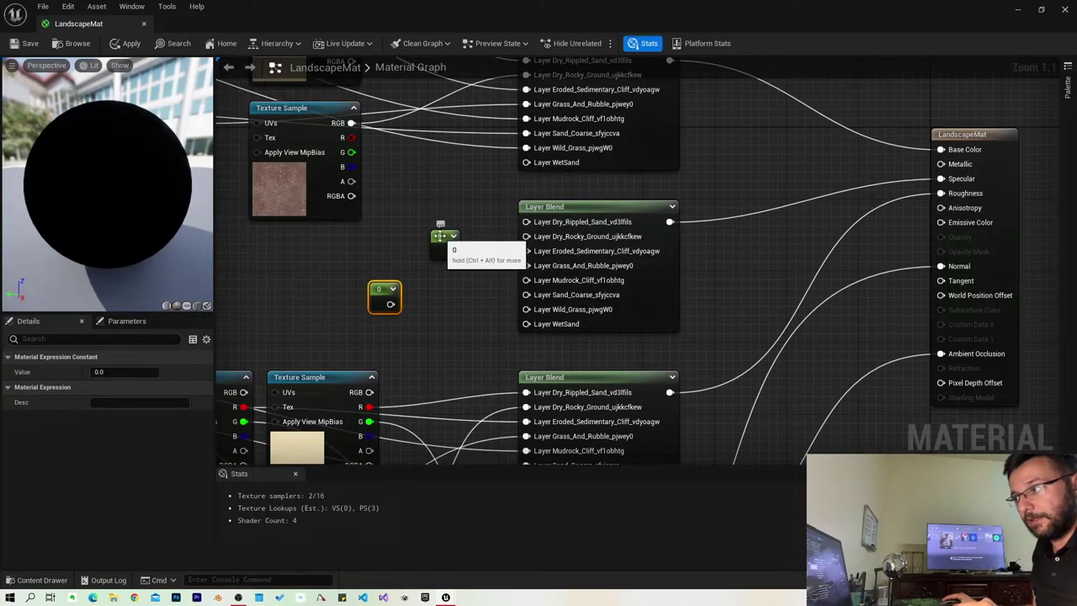
pyautogui.moveTo(455, 254)
pyautogui.mouseDown()
pyautogui.moveTo(428, 233)
pyautogui.moveTo(526, 222)
pyautogui.mouseUp()
pyautogui.moveTo(384, 289)
pyautogui.mouseDown()
pyautogui.moveTo(435, 269)
pyautogui.moveTo(526, 265)
pyautogui.mouseUp()
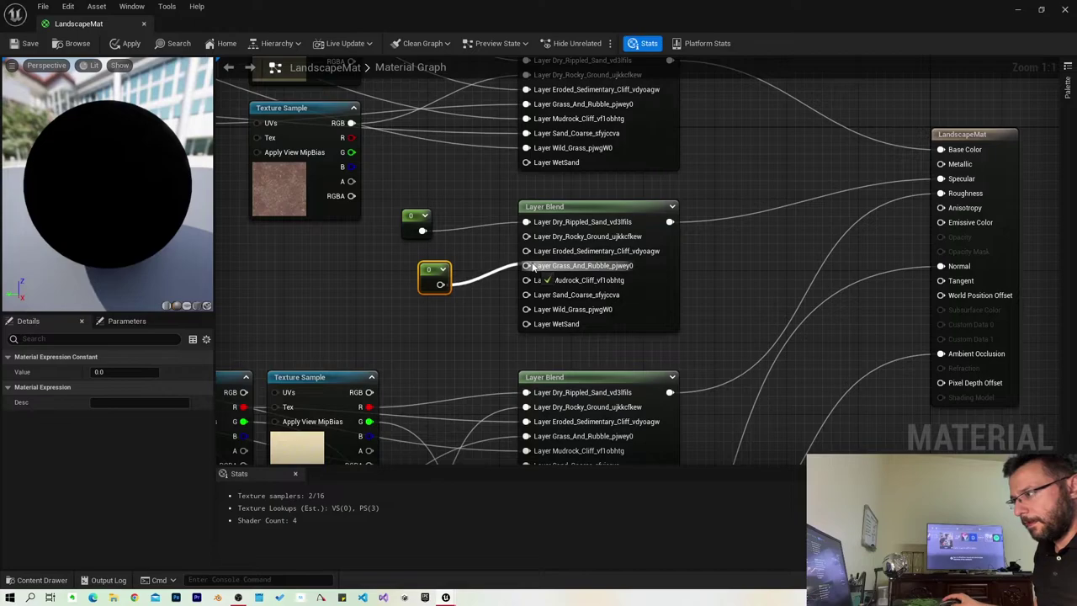
pyautogui.click(495, 262)
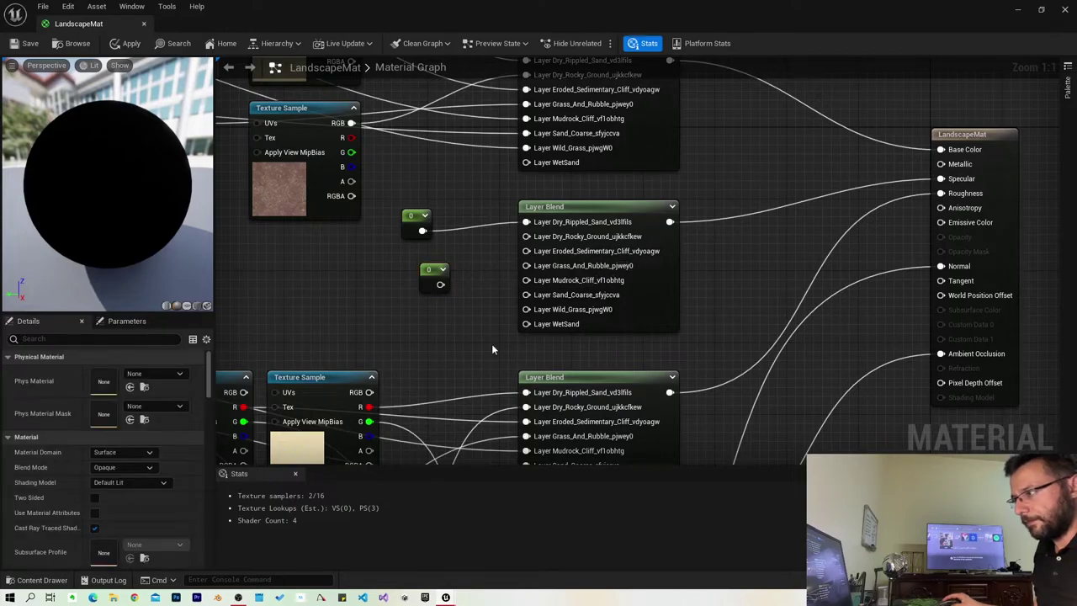
pyautogui.moveTo(440, 284); pyautogui.dragTo(526, 324)
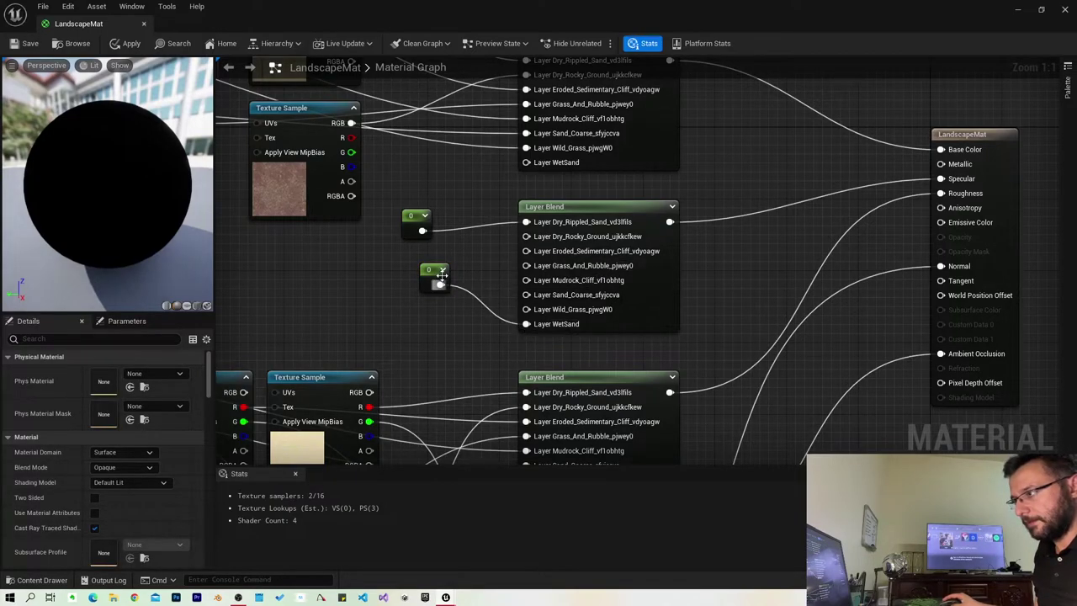
pyautogui.moveTo(431, 276); pyautogui.dragTo(406, 311)
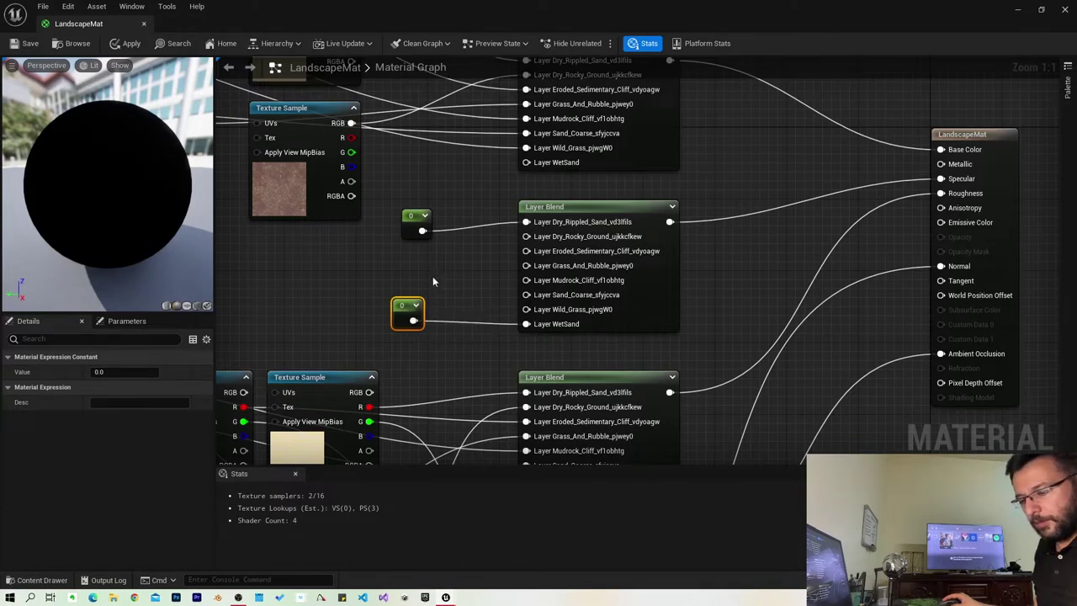
pyautogui.hotkey('ctrl', 'c')
pyautogui.hotkey('ctrl', 'v')
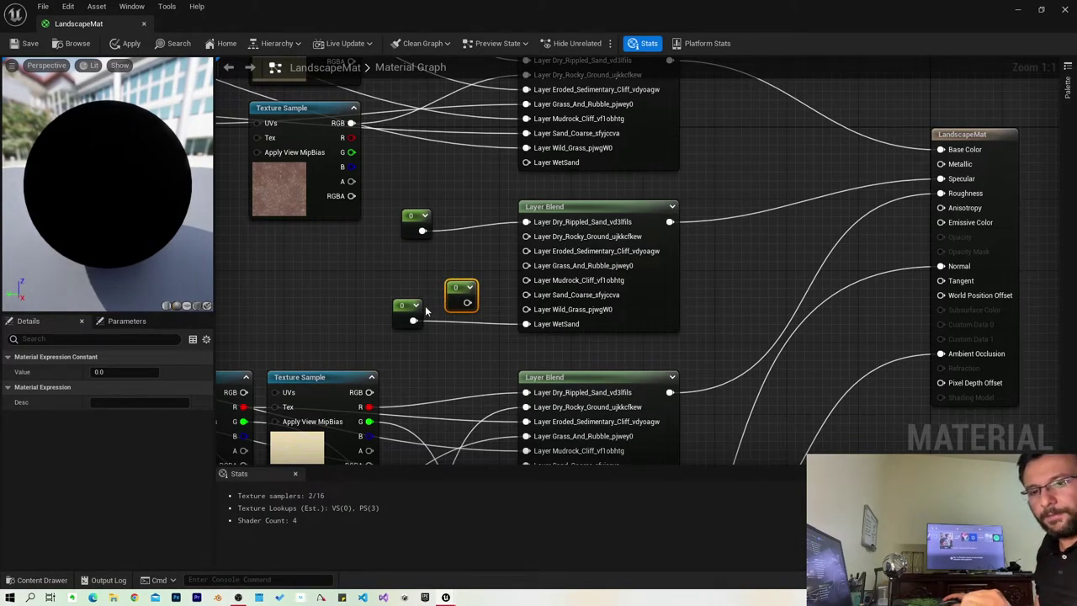
pyautogui.moveTo(451, 289); pyautogui.dragTo(416, 254)
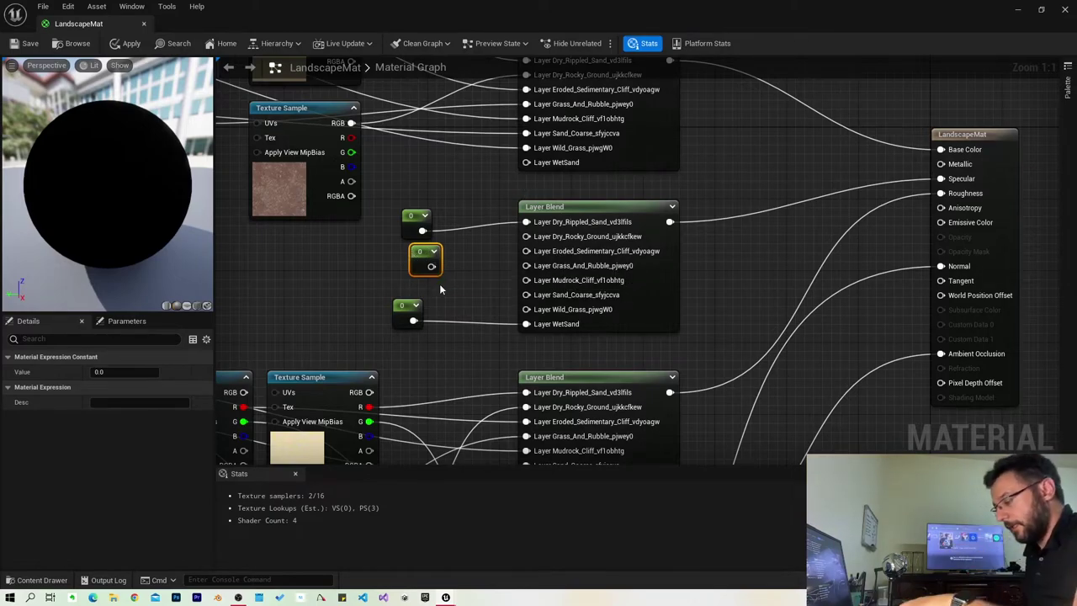
pyautogui.press('Delete')
# Step: Set the lower constant's value to 0.07 and the upper constant's to 0.1
pyautogui.click(415, 225)
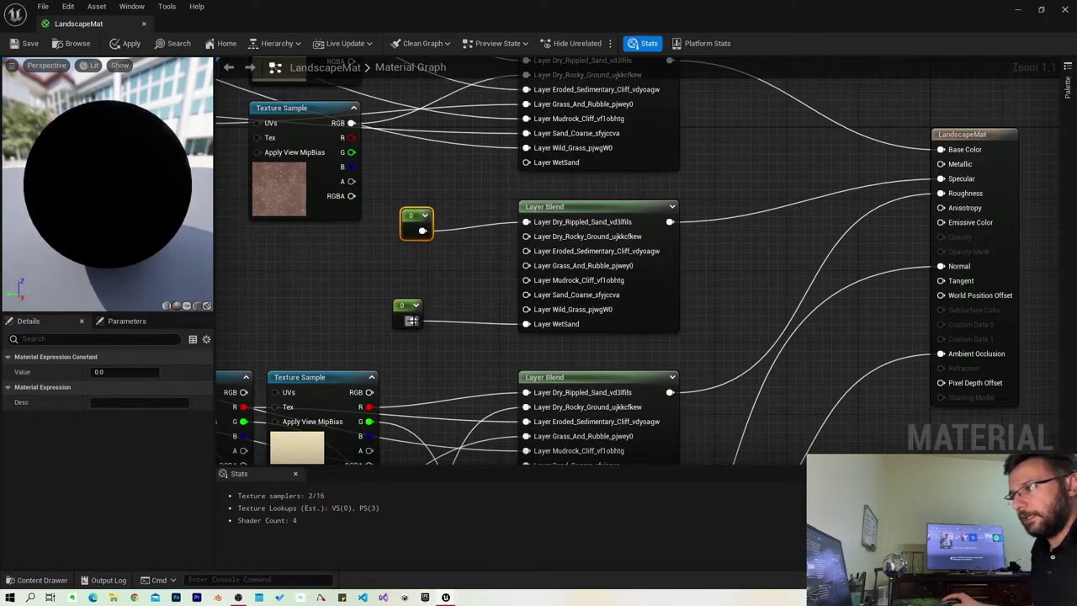
pyautogui.click(402, 306)
pyautogui.click(125, 372)
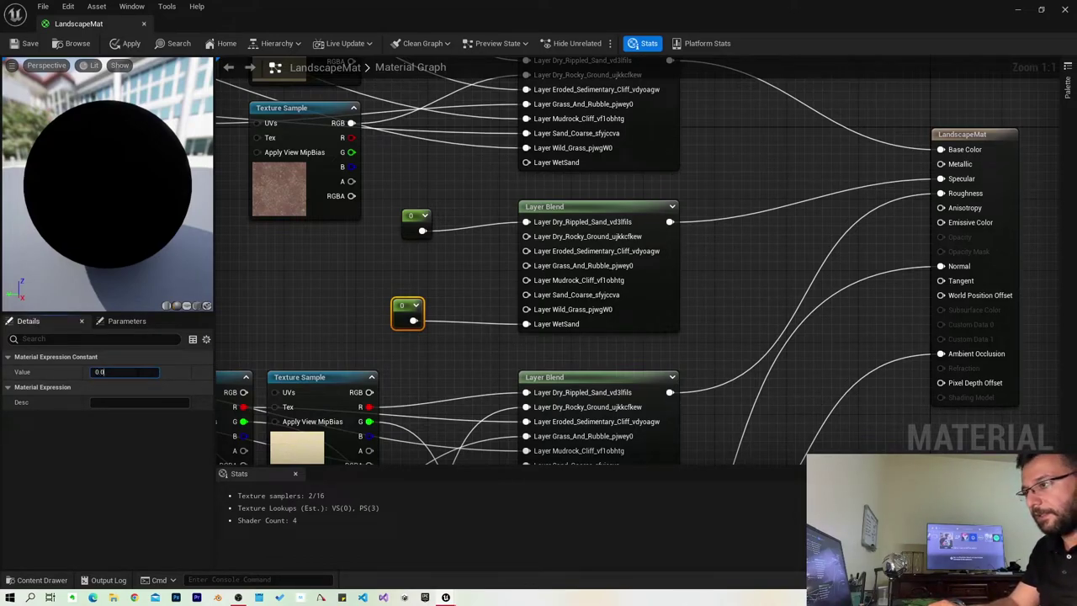
pyautogui.write('7')
pyautogui.press('Return')
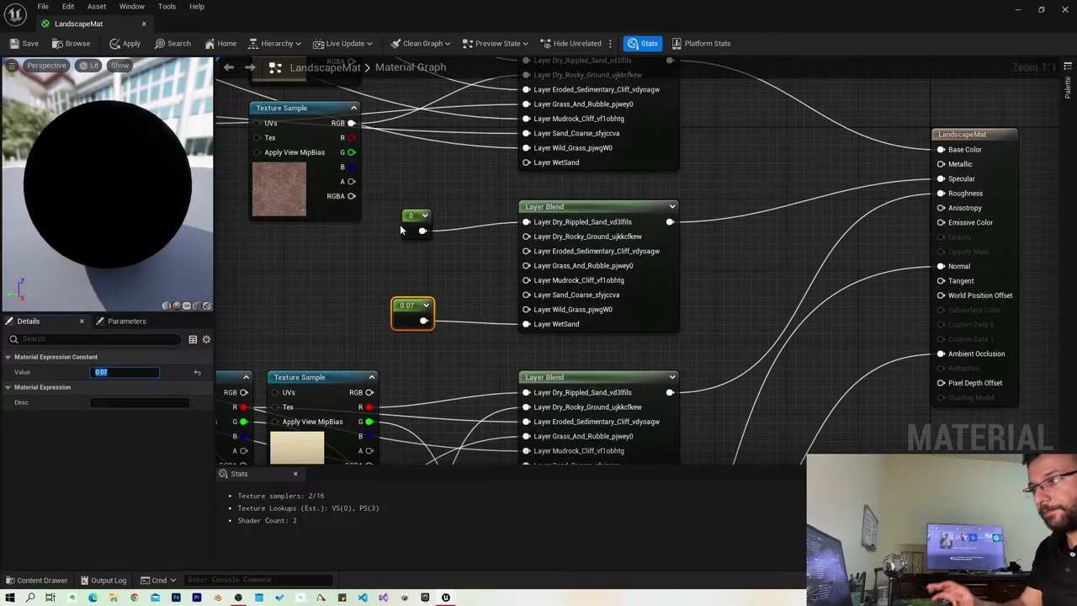
pyautogui.click(411, 224)
pyautogui.write('0.1')
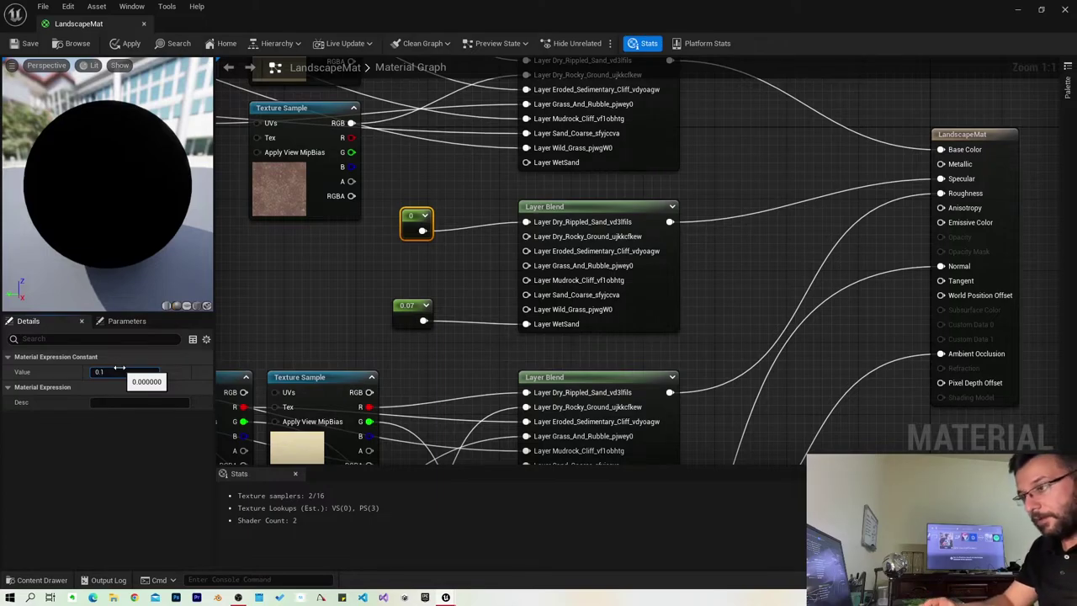
pyautogui.press('Return')
pyautogui.click(416, 316)
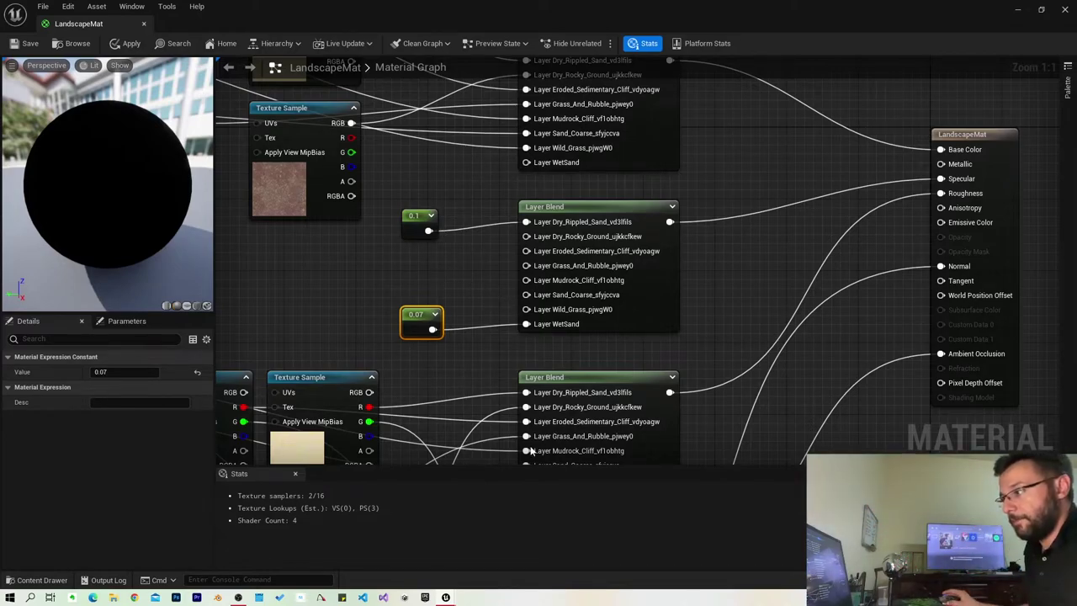
pyautogui.scroll(-1, 496, 340)
# Step: Open the Mudrock Cliff texture from a top-row Texture Sample and inspect it
pyautogui.scroll(-1, 496, 340)
pyautogui.moveTo(720, 332)
pyautogui.mouseDown(button='right')
pyautogui.moveTo(844, 233)
pyautogui.moveTo(851, 249)
pyautogui.mouseUp(button='right')
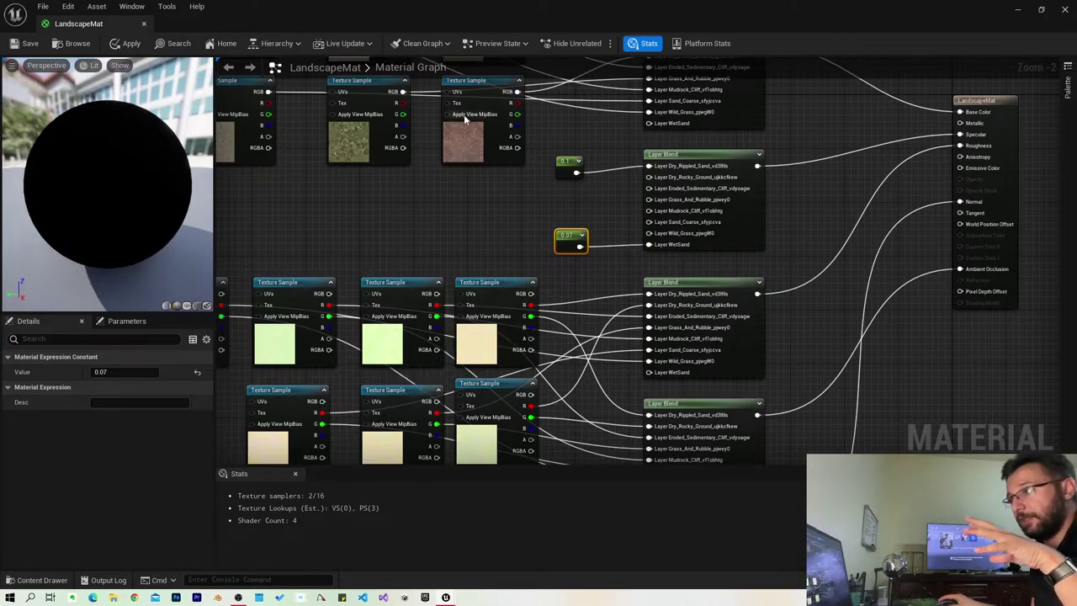
pyautogui.moveTo(460, 180)
pyautogui.mouseDown(button='right')
pyautogui.moveTo(512, 352)
pyautogui.moveTo(690, 334)
pyautogui.mouseUp(button='right')
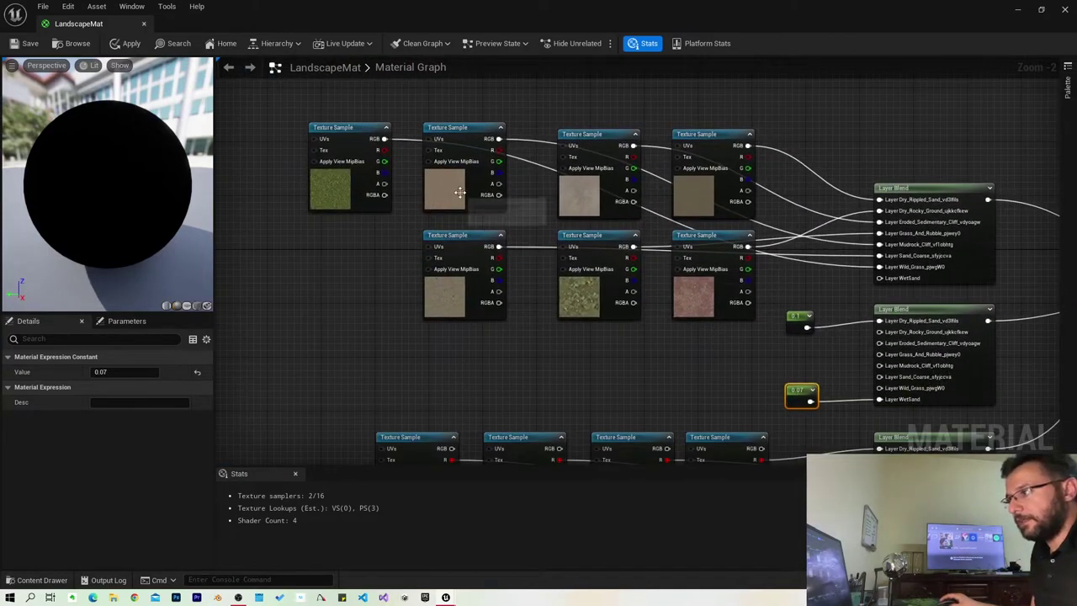
pyautogui.click(459, 181)
pyautogui.doubleClick(103, 469)
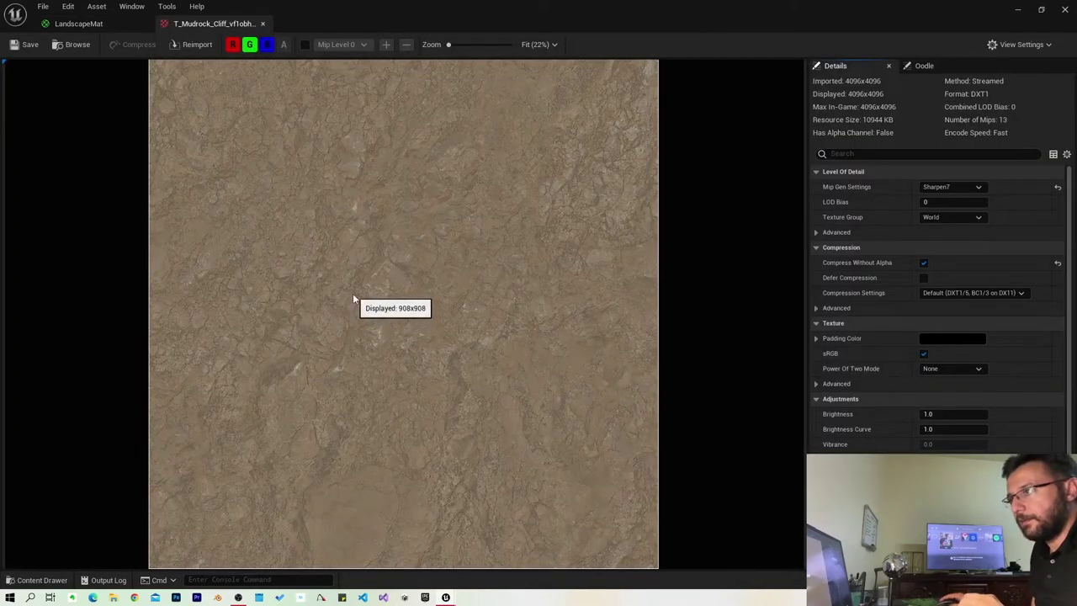
pyautogui.scroll(2, 379, 313)
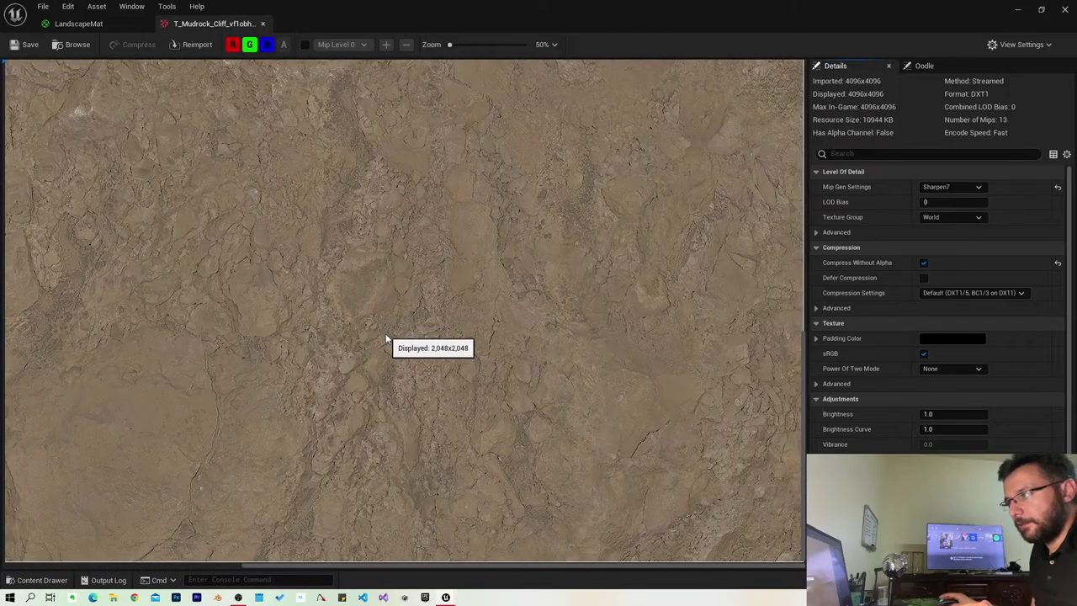
pyautogui.scroll(-8, 355, 258)
pyautogui.scroll(6, 395, 335)
pyautogui.scroll(1, 389, 329)
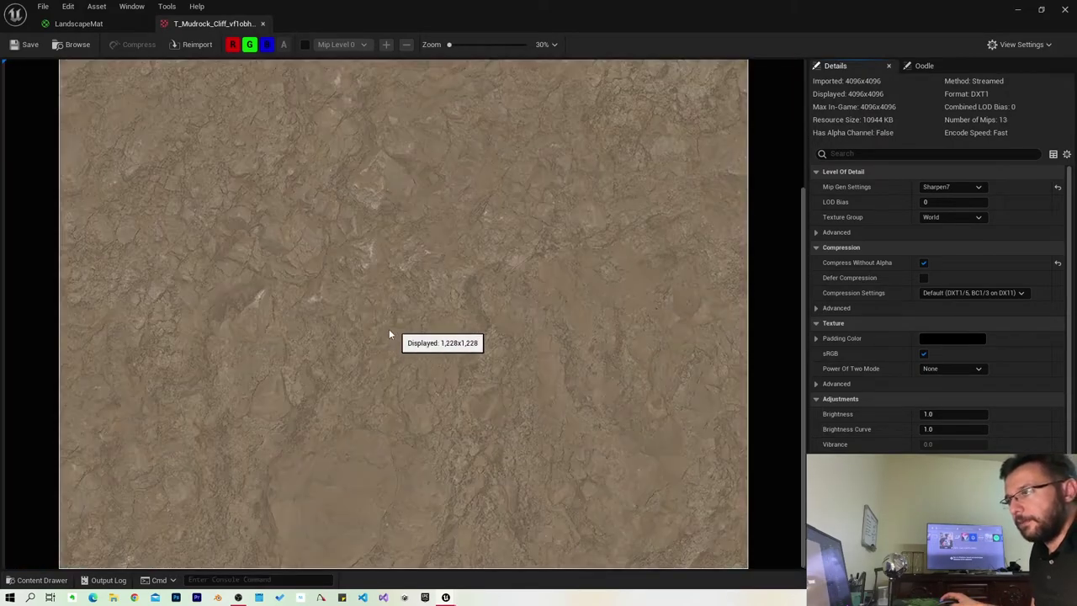
pyautogui.click(114, 26)
# Step: Locate several Texture Samples' assets with Ctrl+B and open the Sand_Coarse texture
pyautogui.click(460, 297)
pyautogui.hotkey('ctrl', 'b')
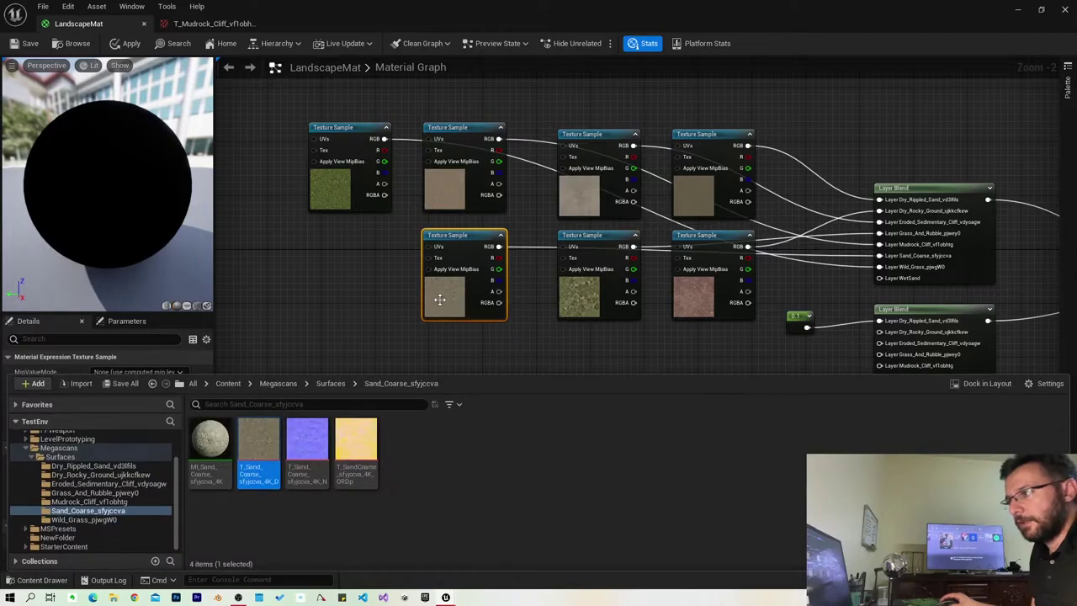
pyautogui.hotkey('ctrl', 'space')
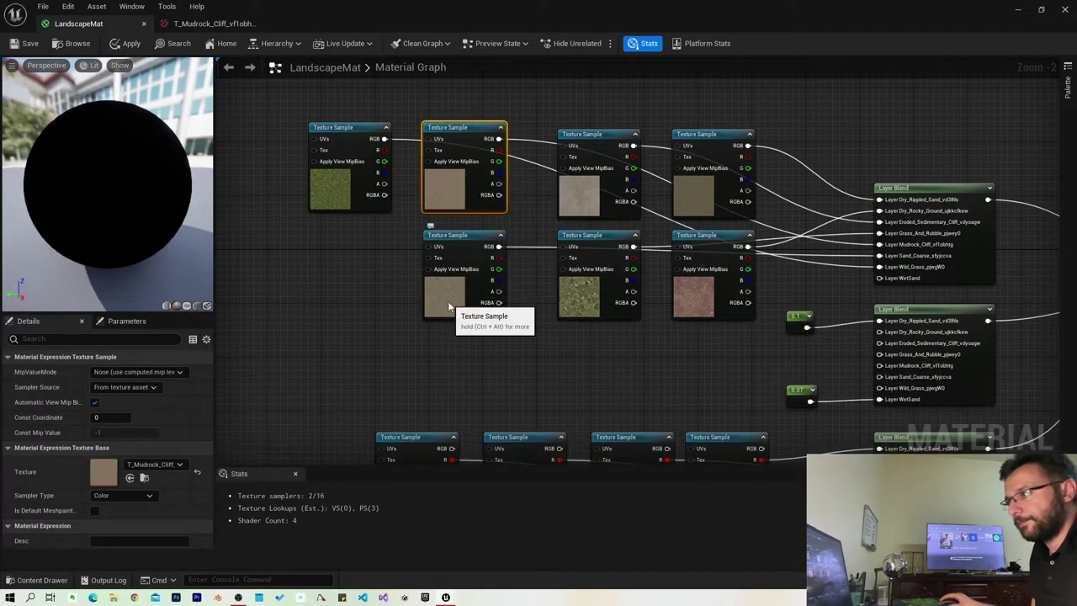
pyautogui.click(577, 196)
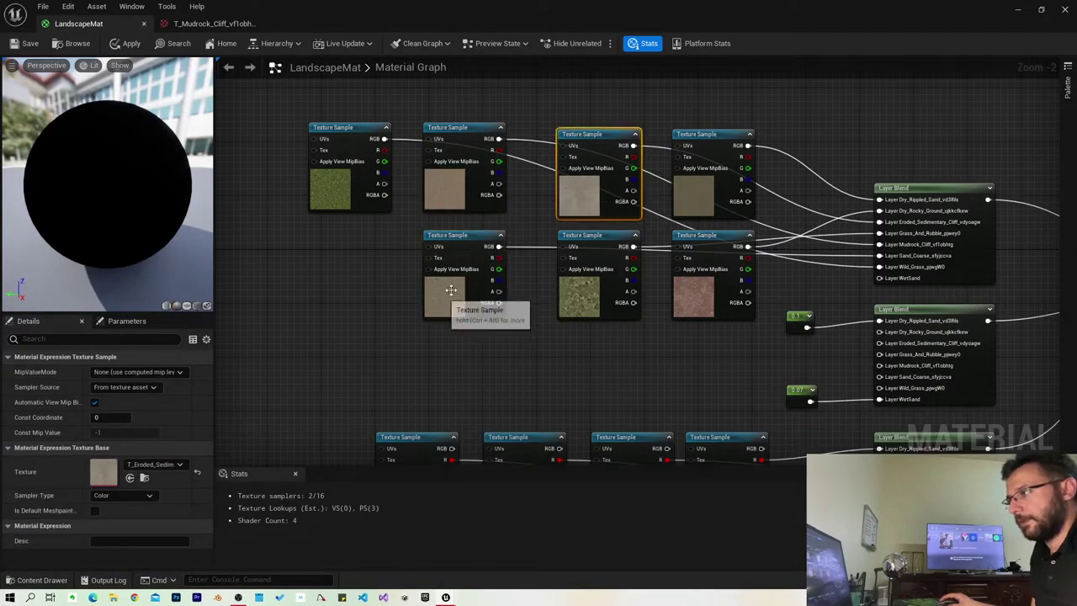
pyautogui.hotkey('ctrl', 'b')
pyautogui.click(450, 303)
pyautogui.hotkey('ctrl', 'b')
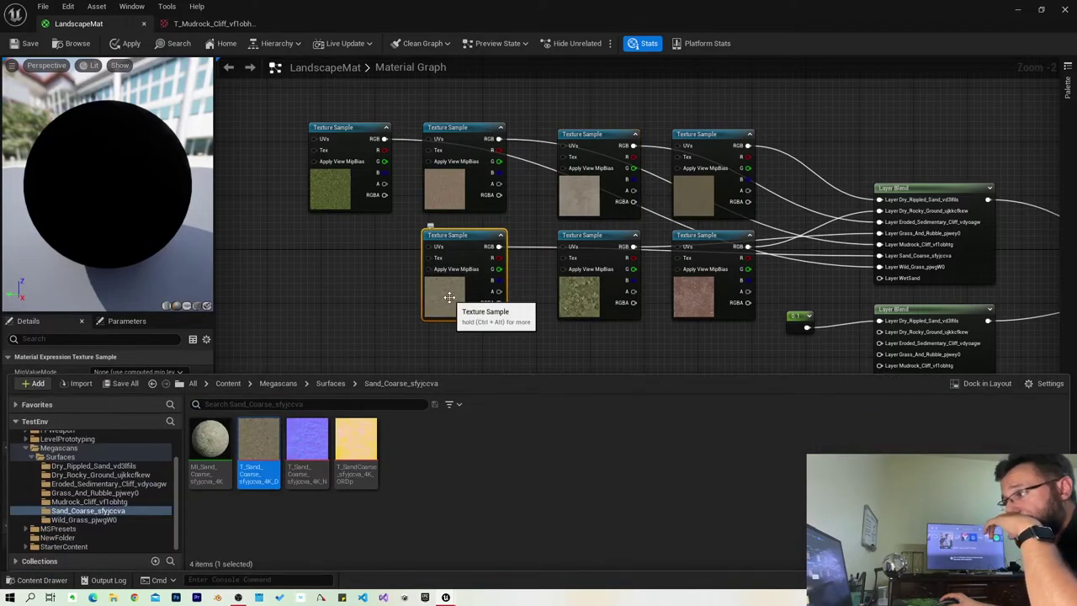
pyautogui.click(572, 197)
pyautogui.hotkey('ctrl', 'b')
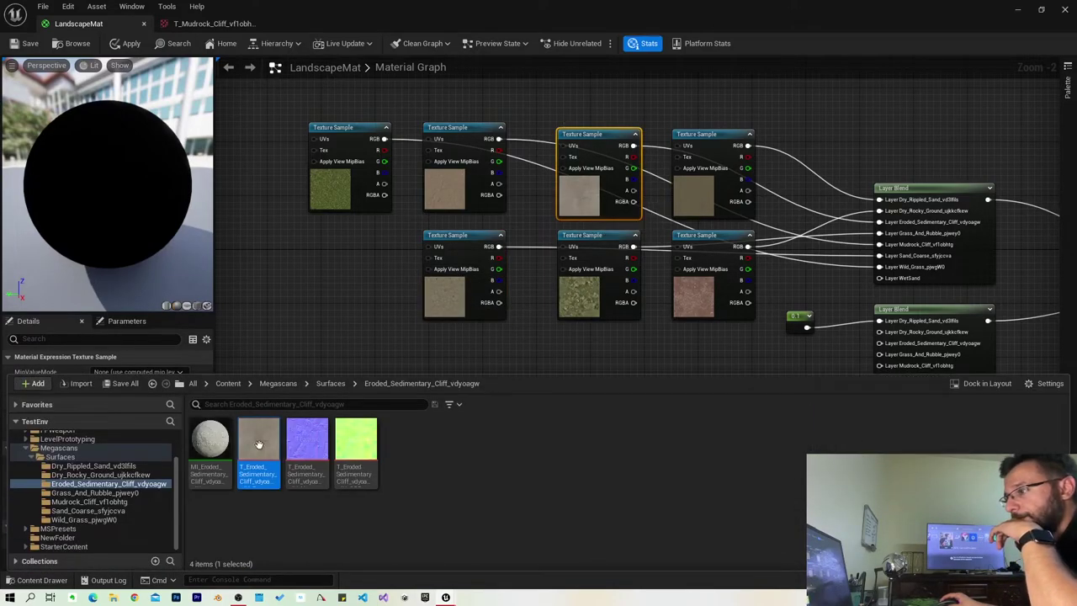
pyautogui.click(452, 307)
pyautogui.hotkey('ctrl', 'b')
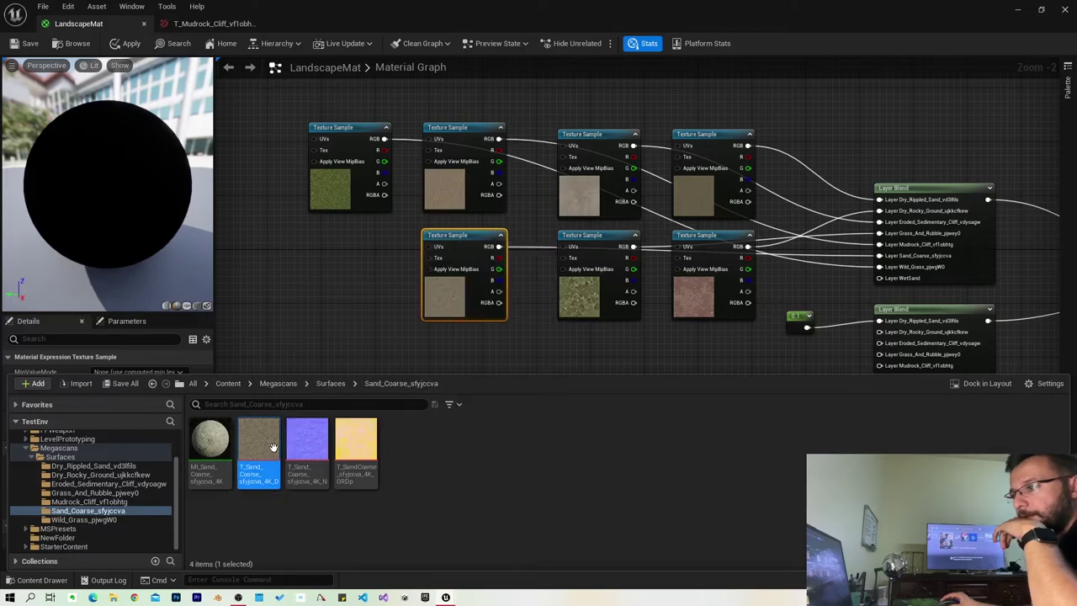
pyautogui.doubleClick(452, 307)
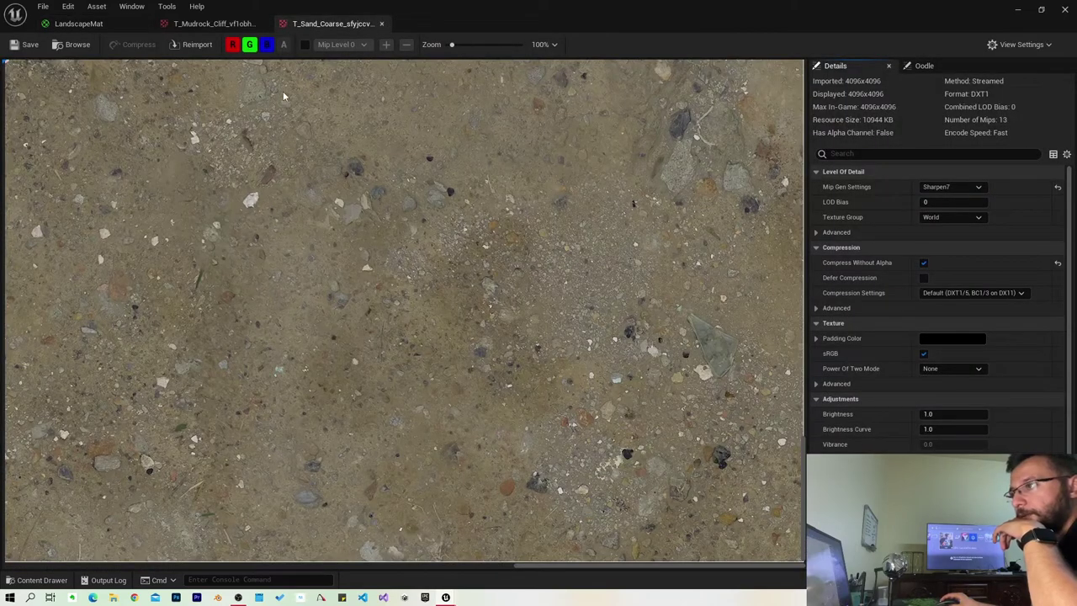
pyautogui.click(97, 26)
# Step: Open the Eroded Sedimentary Cliff and Dry Rocky Ground textures and compare the open texture tabs
pyautogui.click(594, 200)
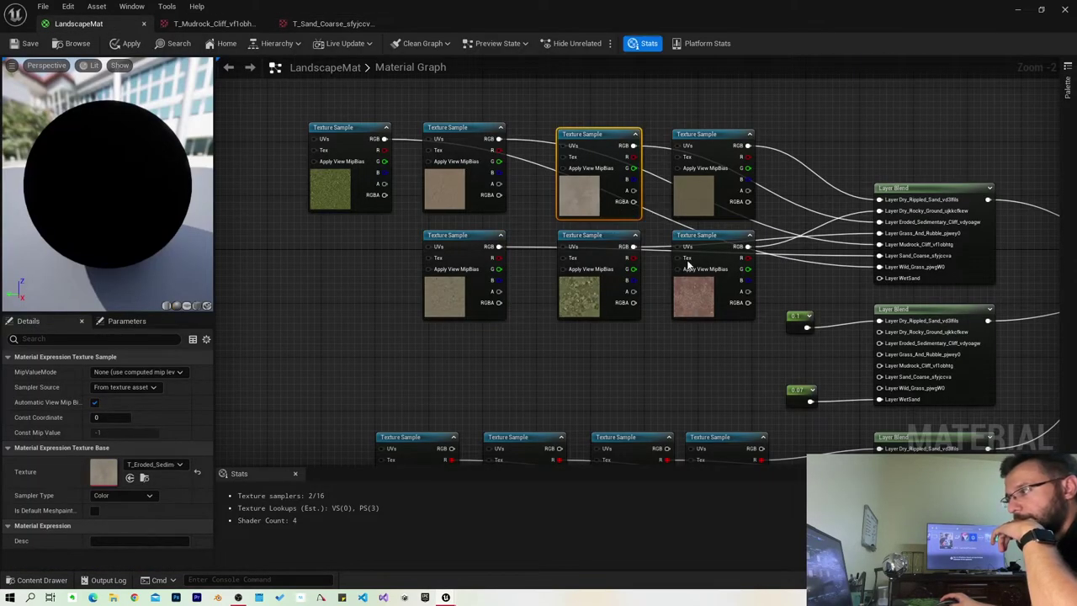
pyautogui.hotkey('ctrl', 'b')
pyautogui.doubleClick(262, 453)
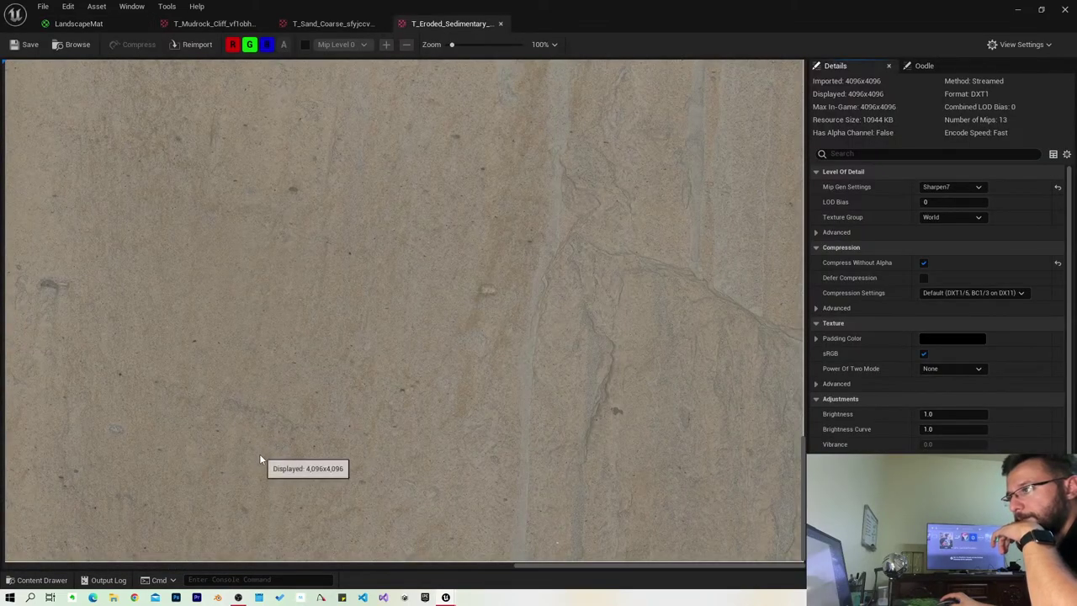
pyautogui.click(188, 25)
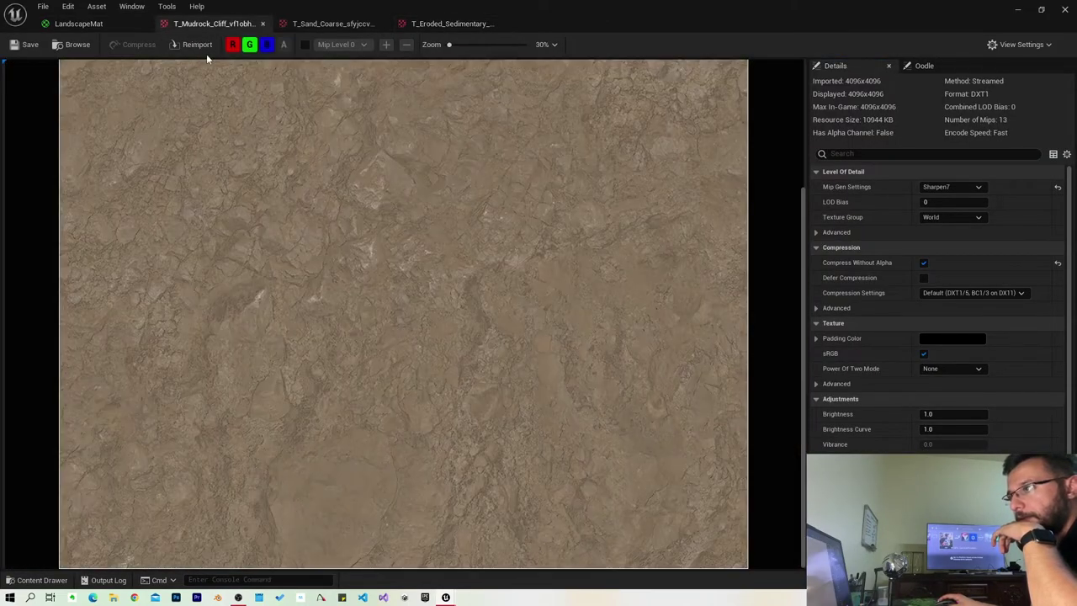
pyautogui.click(114, 28)
pyautogui.click(678, 287)
pyautogui.hotkey('ctrl', 'b')
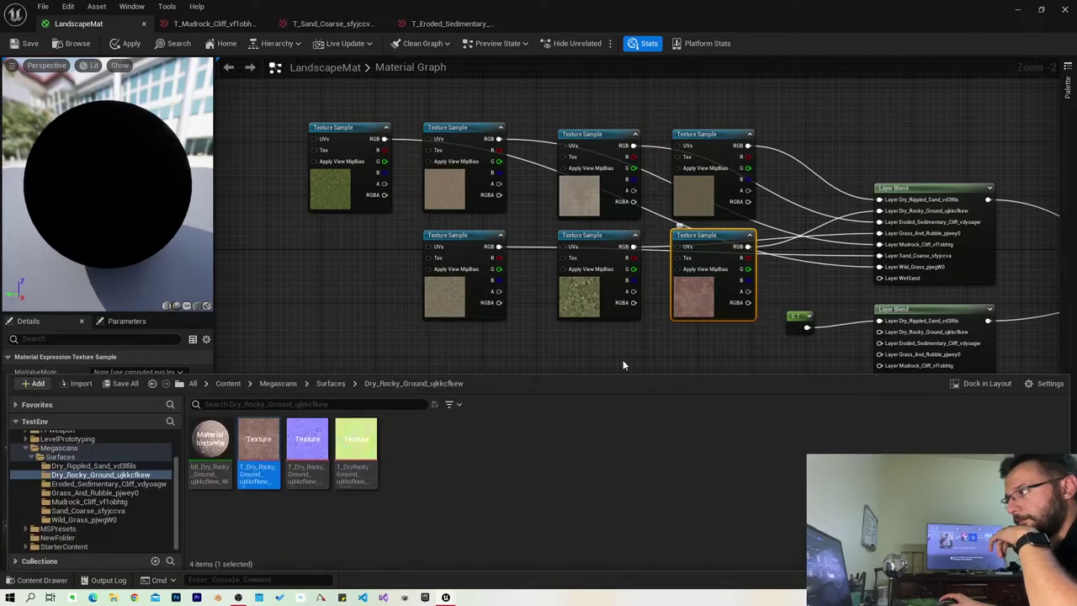
pyautogui.doubleClick(267, 441)
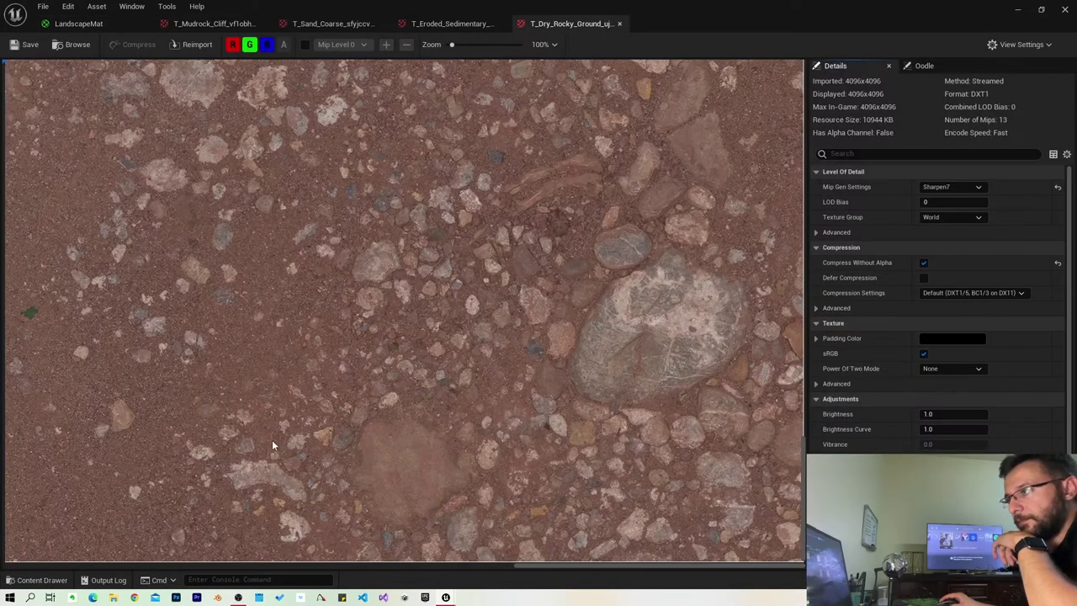
pyautogui.click(437, 27)
pyautogui.click(353, 25)
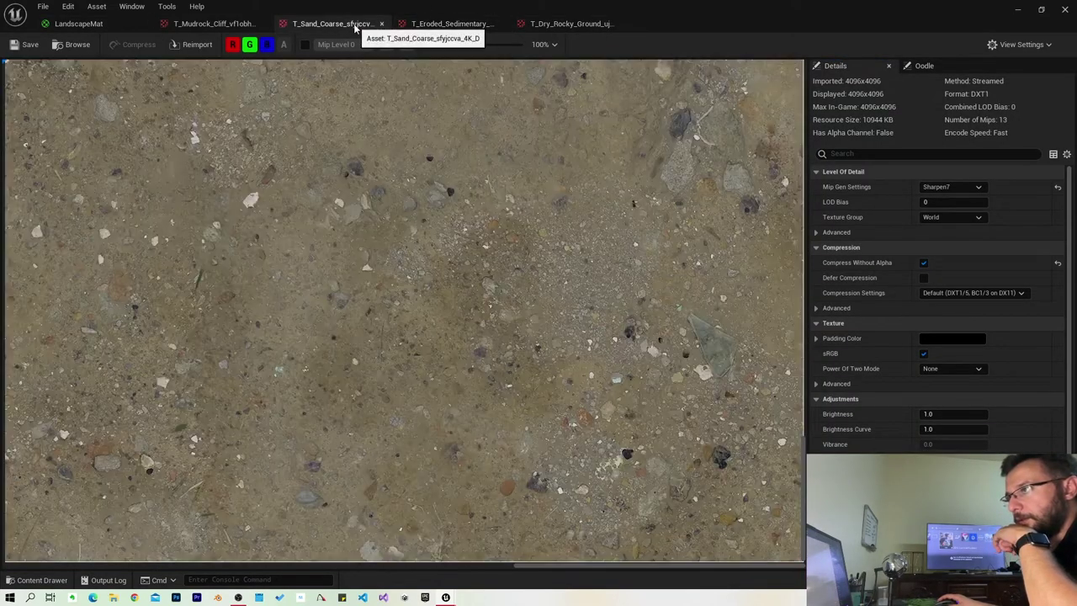
pyautogui.click(241, 26)
pyautogui.click(78, 24)
# Step: Open the Dry Rippled Sand diffuse texture and compare it against the other textures
pyautogui.click(701, 195)
pyautogui.hotkey('ctrl', 'b')
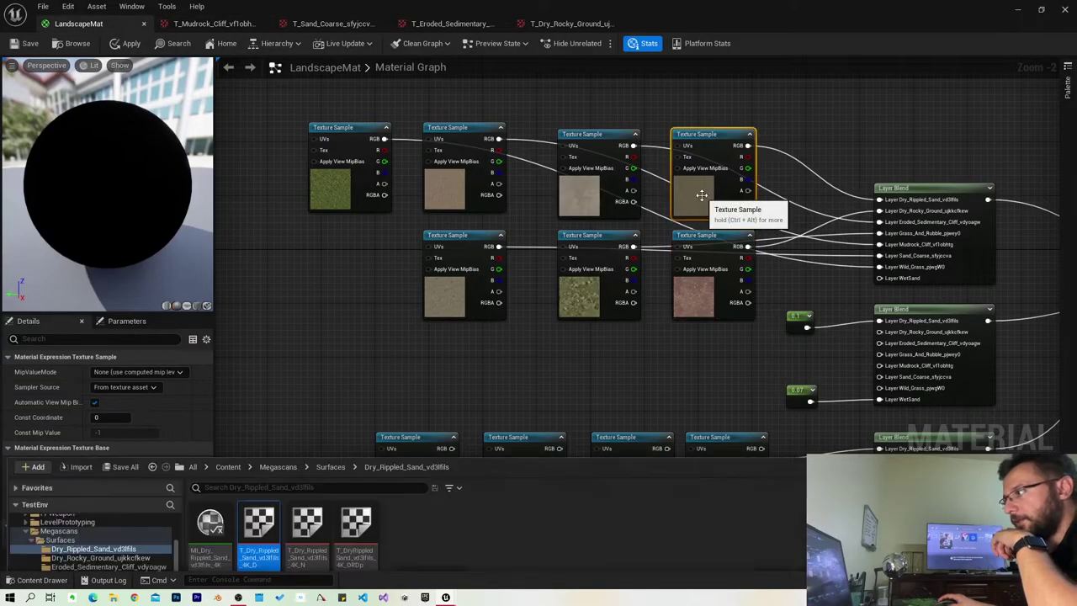
pyautogui.doubleClick(258, 528)
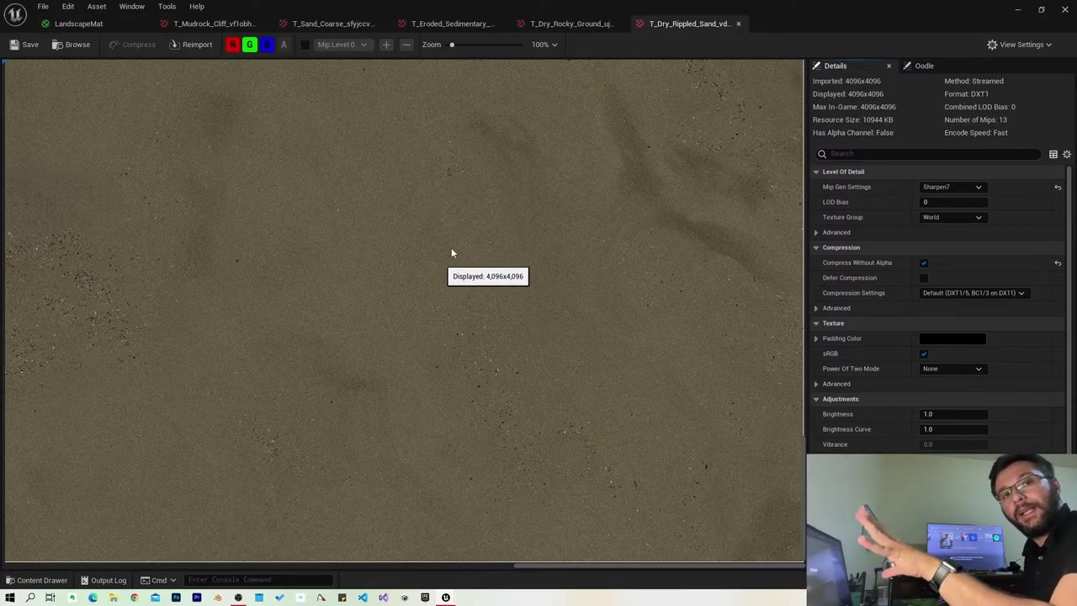
pyautogui.click(539, 26)
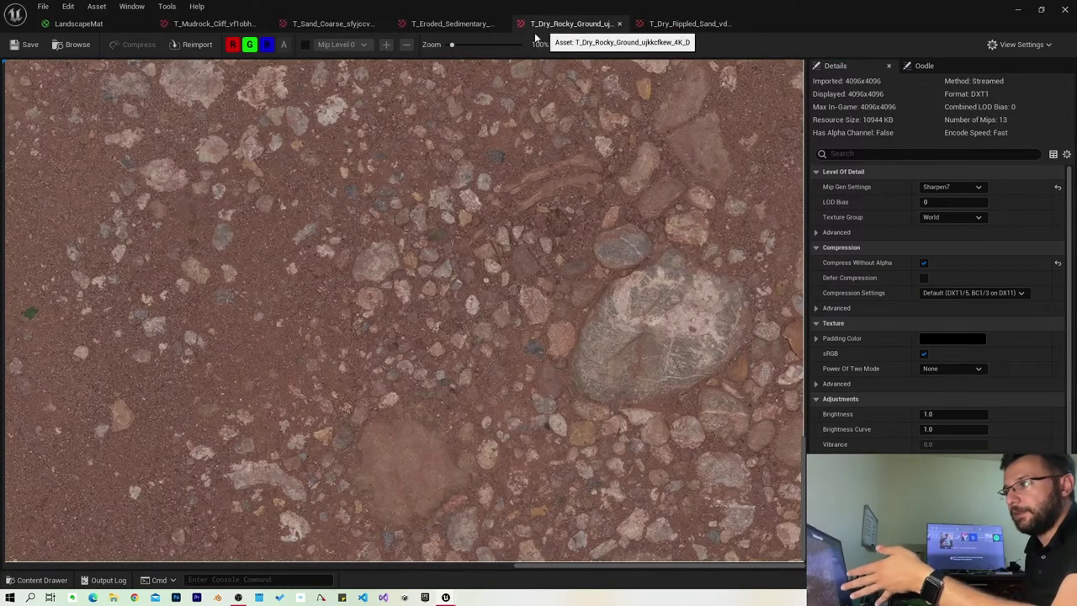
pyautogui.click(455, 24)
pyautogui.click(355, 25)
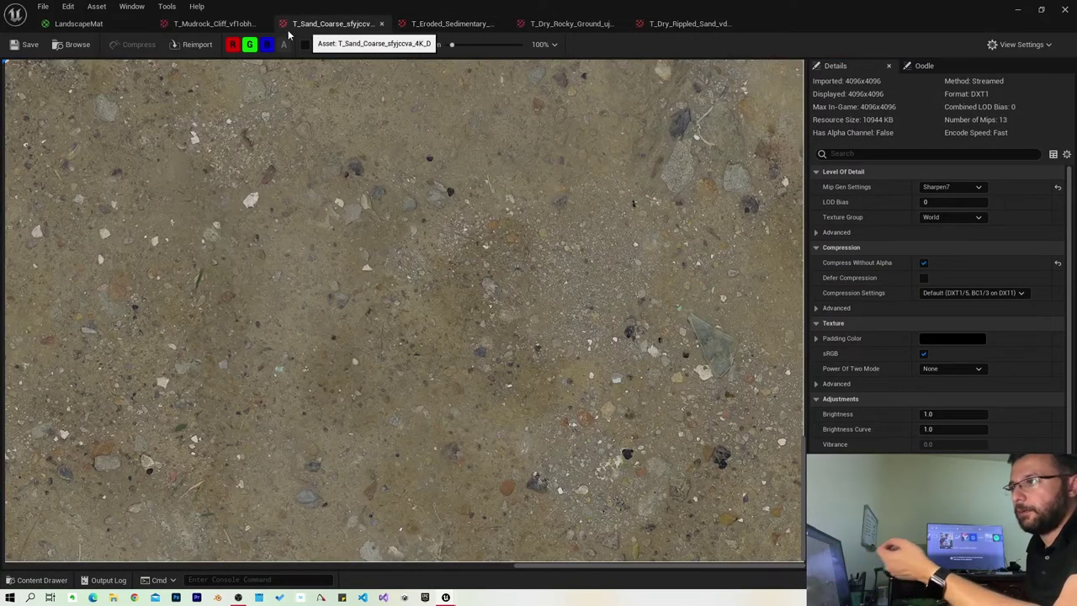
pyautogui.click(220, 23)
# Step: Close the Mudrock, Sand Coarse, Eroded Sedimentary and Dry Rocky texture tabs, keeping T_Dry_Rippled_Sand
pyautogui.click(261, 23)
pyautogui.click(262, 24)
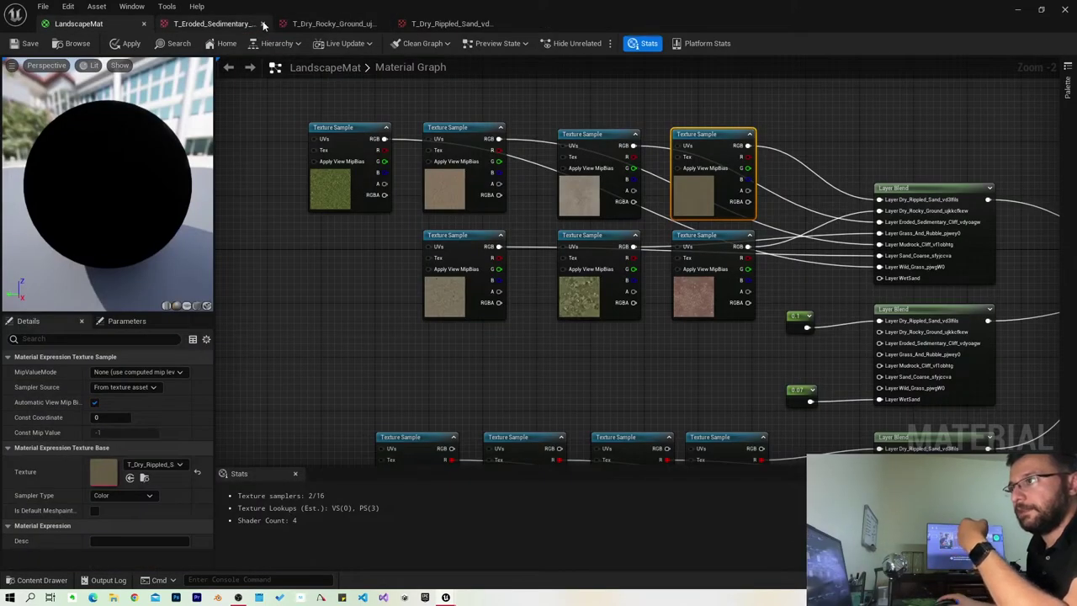
pyautogui.click(262, 23)
pyautogui.click(262, 23)
pyautogui.click(221, 24)
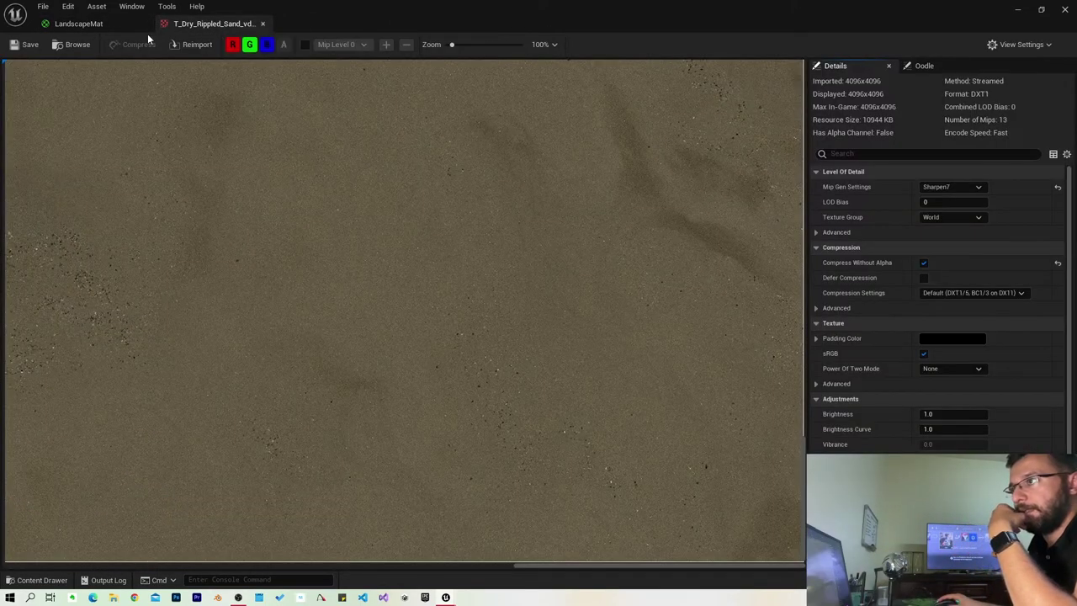
# Step: Wire the Dry Rippled Sand color, mask and normal Texture Samples into the Layer Blends' Layer WetSand pins
pyautogui.click(98, 25)
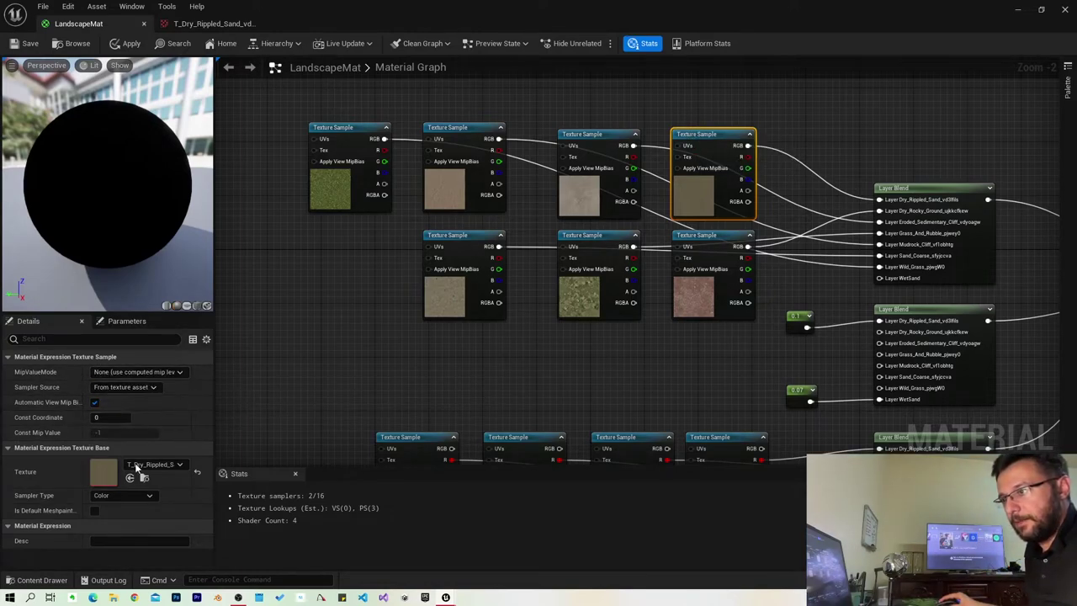
pyautogui.moveTo(646, 379); pyautogui.dragTo(461, 349, button='right')
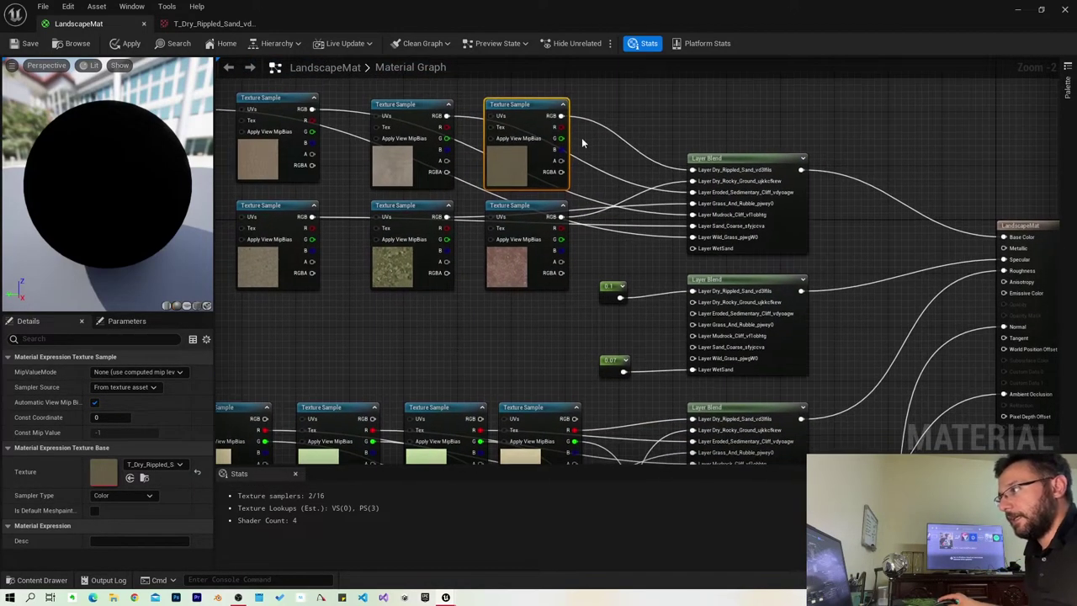
pyautogui.moveTo(559, 116); pyautogui.dragTo(695, 250)
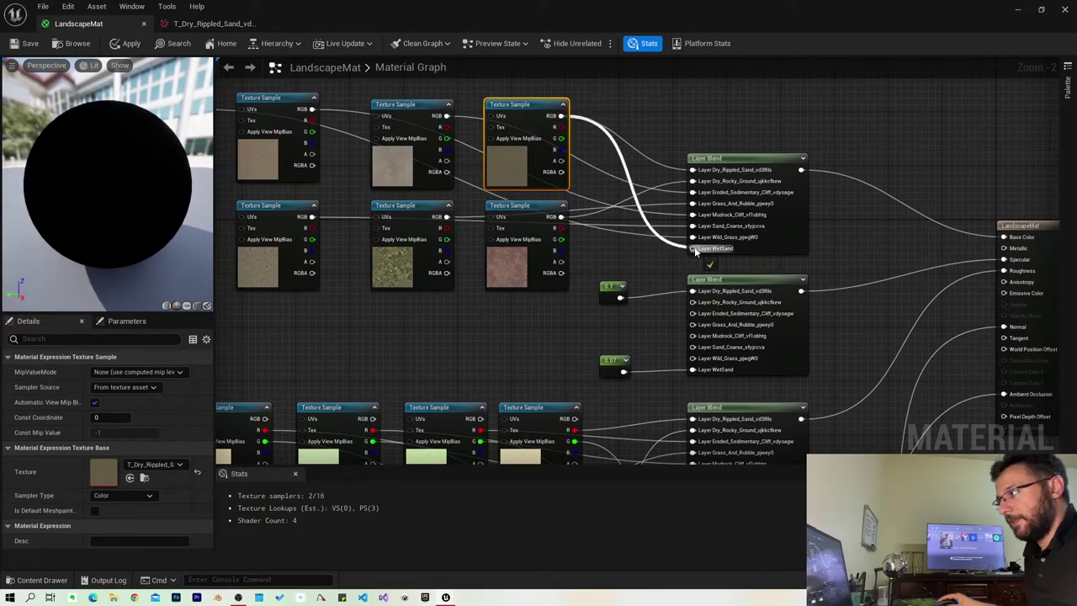
pyautogui.moveTo(717, 380); pyautogui.dragTo(604, 200, button='right')
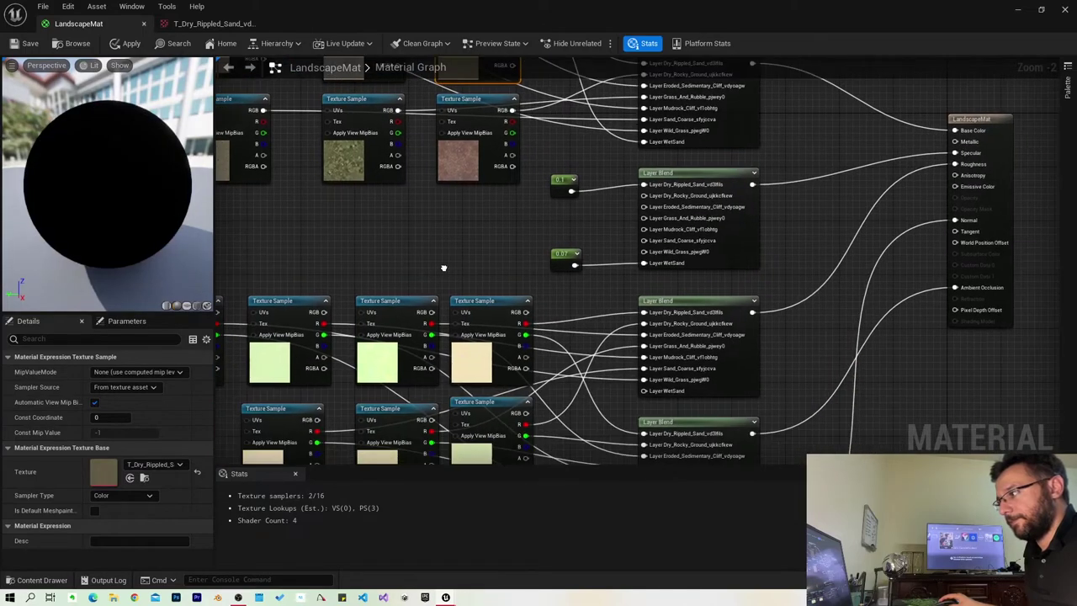
pyautogui.moveTo(516, 353); pyautogui.dragTo(534, 303, button='right')
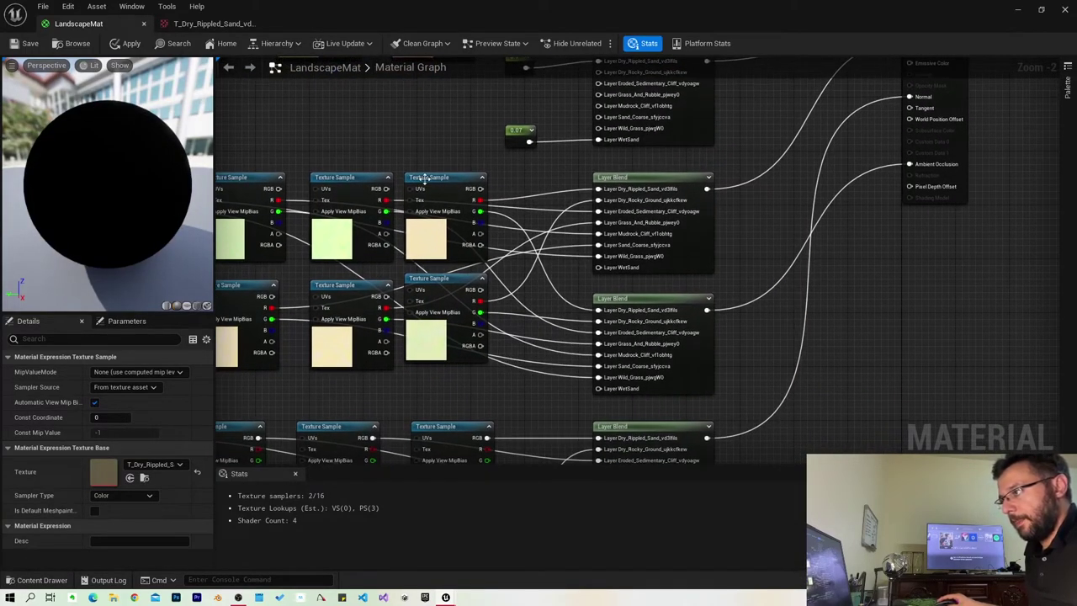
pyautogui.click(426, 179)
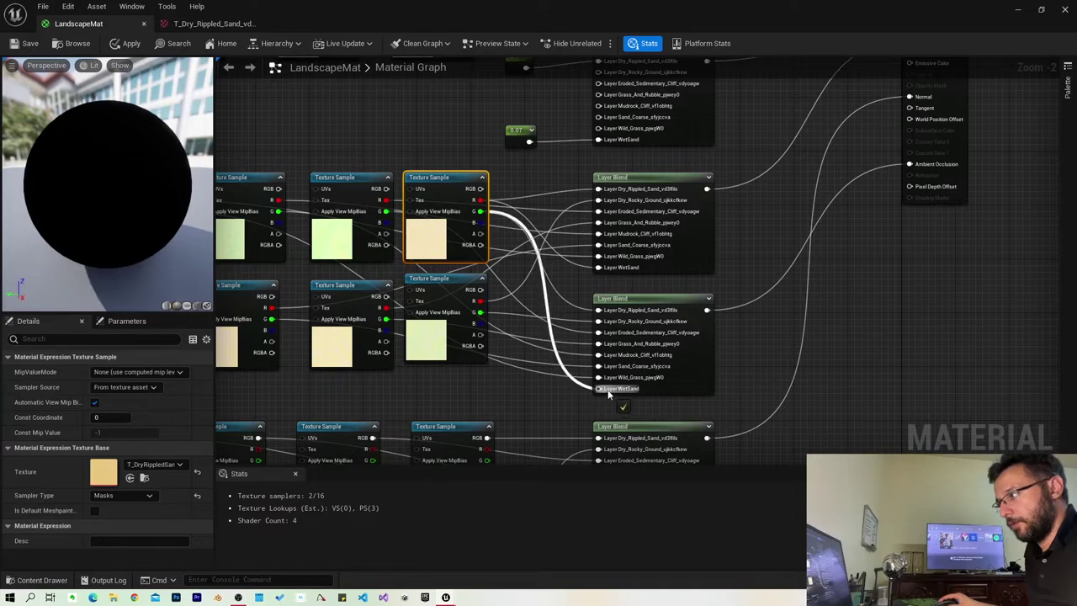
pyautogui.click(649, 402)
pyautogui.moveTo(651, 403); pyautogui.dragTo(653, 174, button='right')
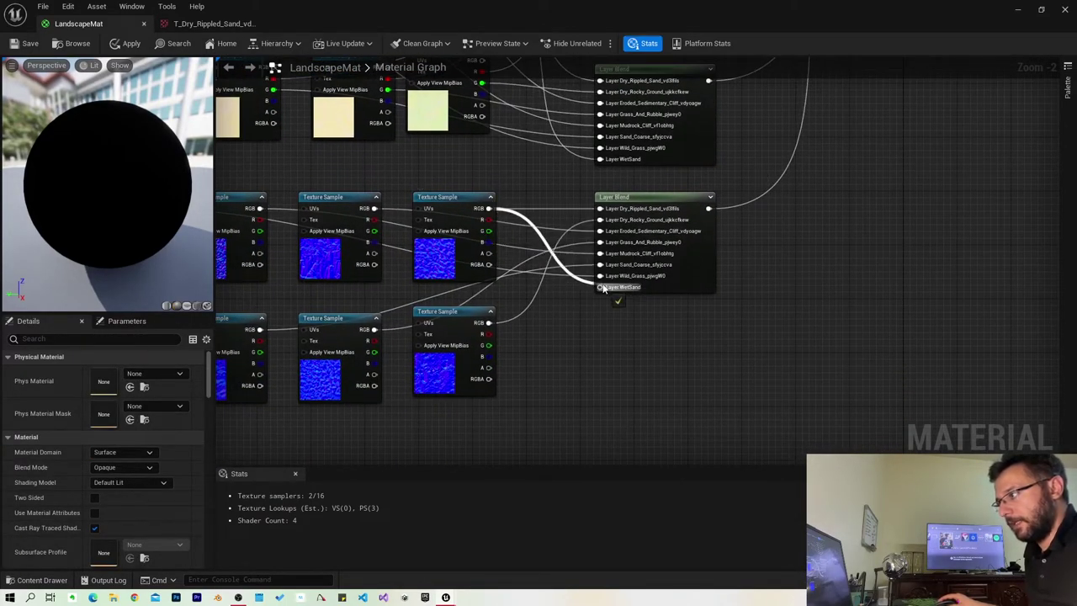
pyautogui.moveTo(846, 246)
pyautogui.mouseDown(button='right')
pyautogui.moveTo(810, 414)
pyautogui.moveTo(812, 464)
pyautogui.mouseUp(button='right')
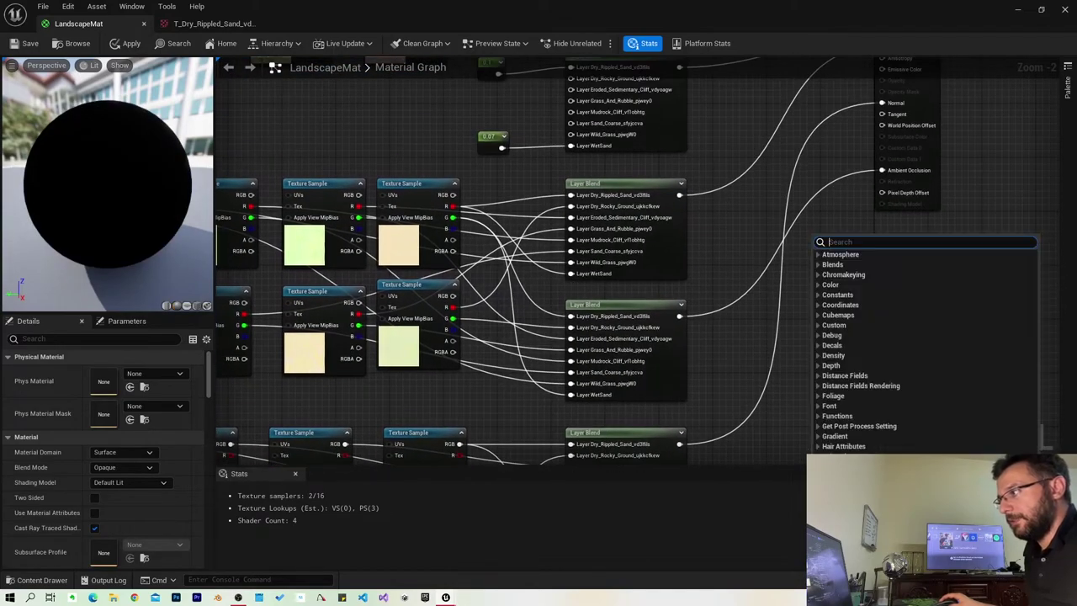
# Step: Add a Multiply node beside the mask Layer Blend and wire its output into Layer WetSand
pyautogui.click(715, 280)
pyautogui.moveTo(729, 308); pyautogui.dragTo(776, 207, button='right')
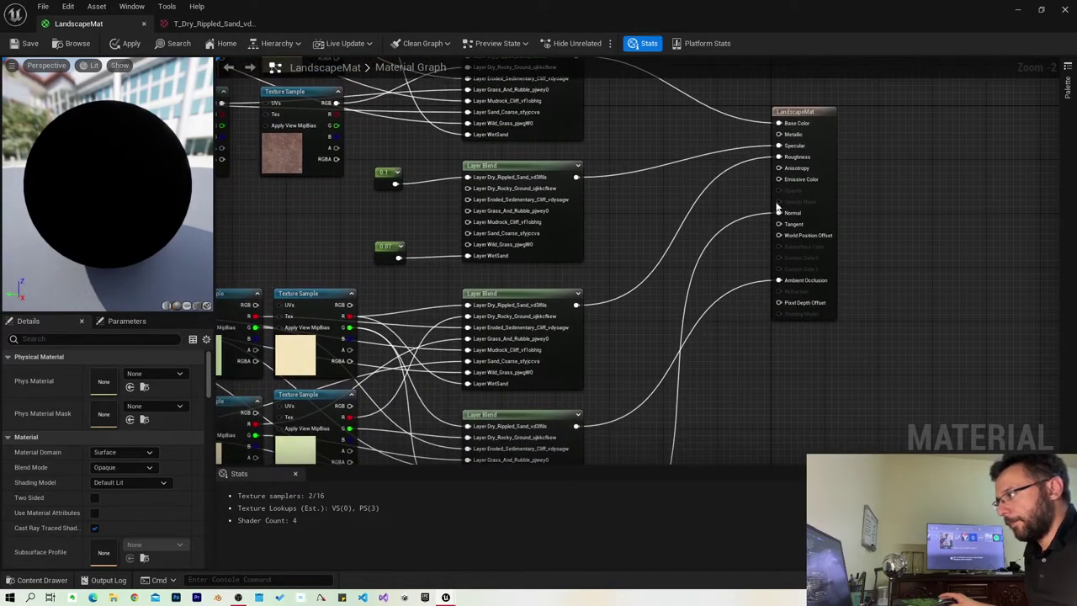
pyautogui.moveTo(660, 346); pyautogui.dragTo(714, 214, button='right')
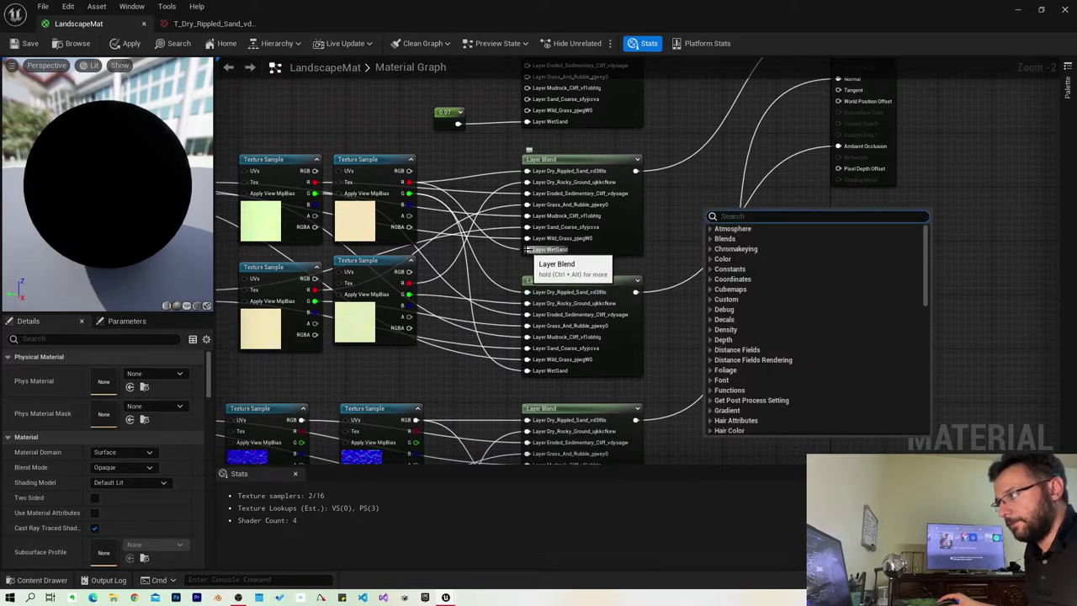
pyautogui.moveTo(529, 250)
pyautogui.mouseDown()
pyautogui.moveTo(526, 280)
pyautogui.moveTo(698, 240)
pyautogui.mouseUp()
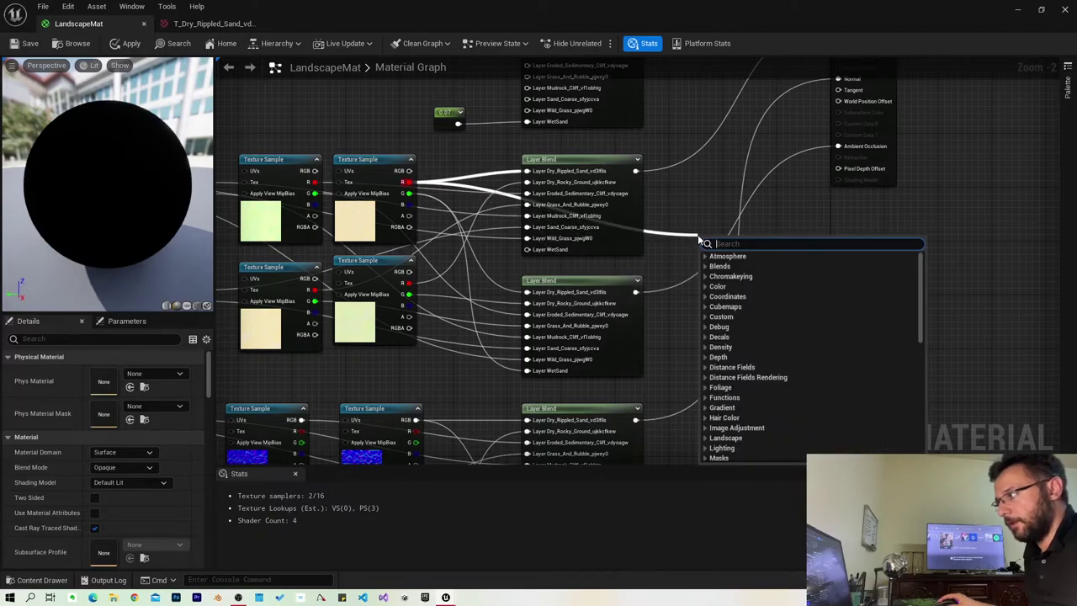
pyautogui.write('mult')
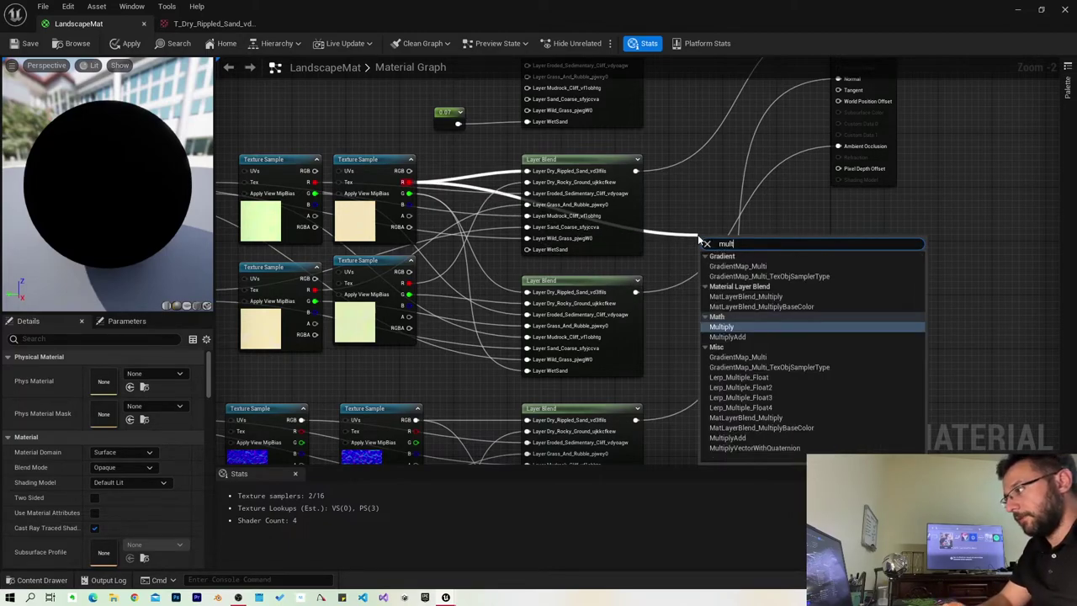
pyautogui.press('Return')
pyautogui.moveTo(703, 246)
pyautogui.mouseDown()
pyautogui.moveTo(688, 217)
pyautogui.moveTo(669, 224)
pyautogui.mouseUp()
pyautogui.moveTo(703, 225)
pyautogui.mouseDown()
pyautogui.moveTo(559, 248)
pyautogui.moveTo(755, 266)
pyautogui.mouseUp()
# Step: Feed a Constant of 0.01 into the Multiply node, then bring up the T_Dry_Rippled_Sand texture
pyautogui.write('constant')
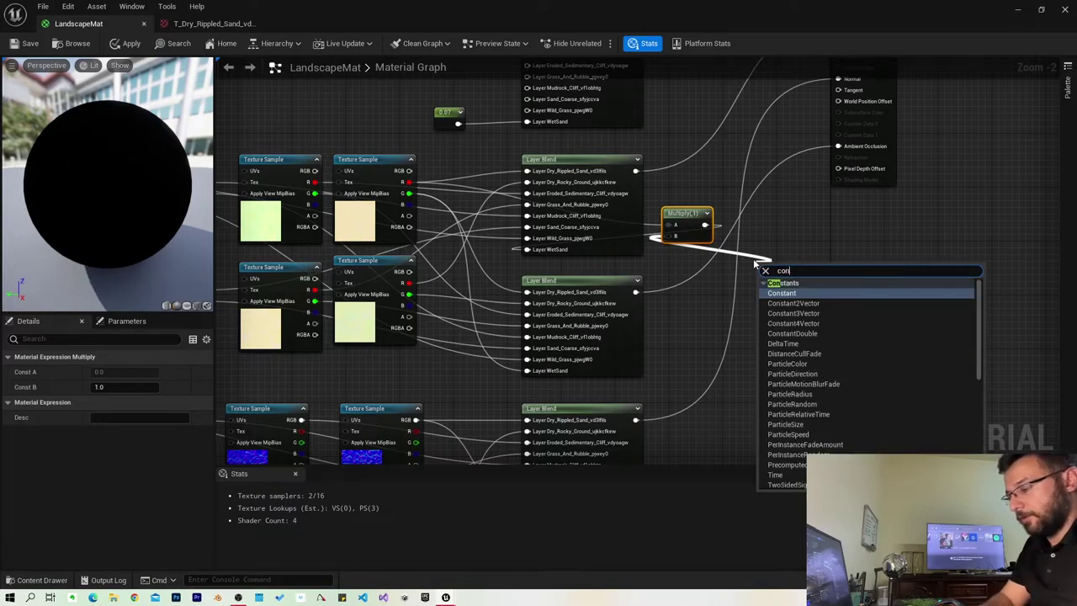
pyautogui.press('Return')
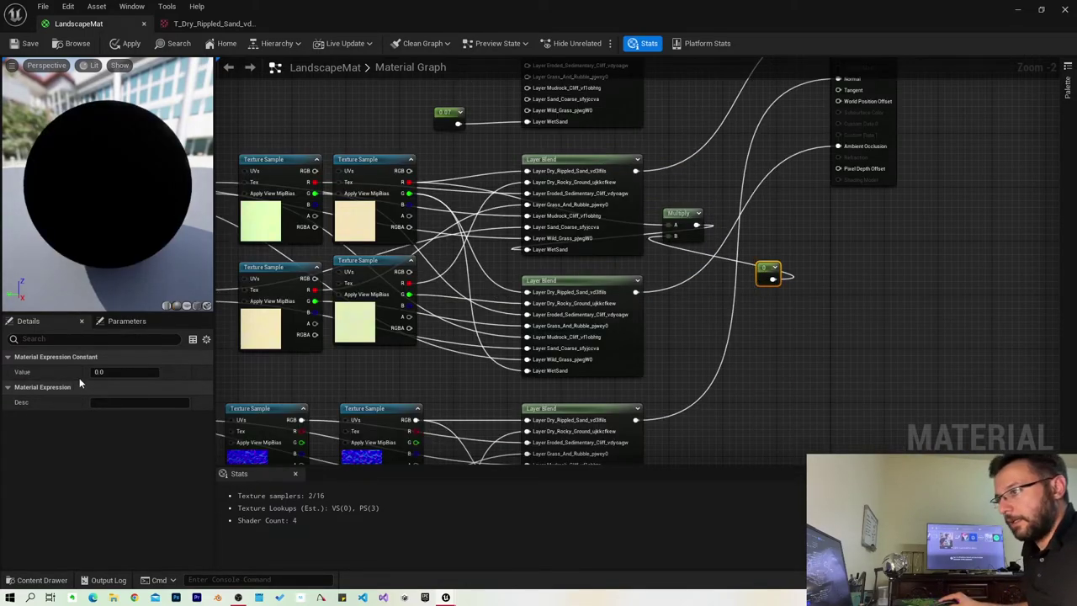
pyautogui.click(118, 371)
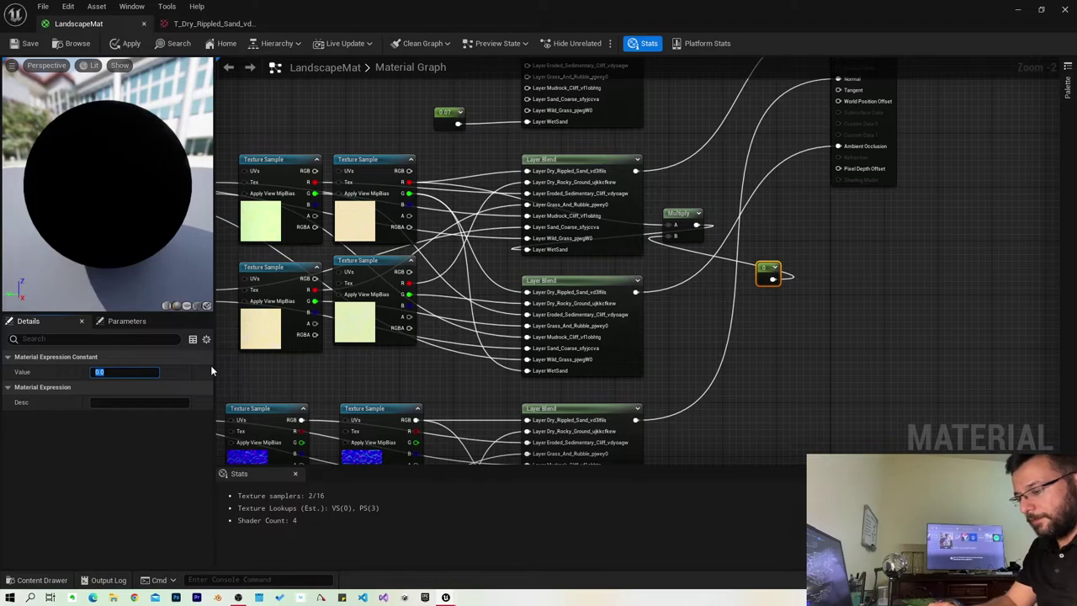
pyautogui.write('0.01')
pyautogui.press('Return')
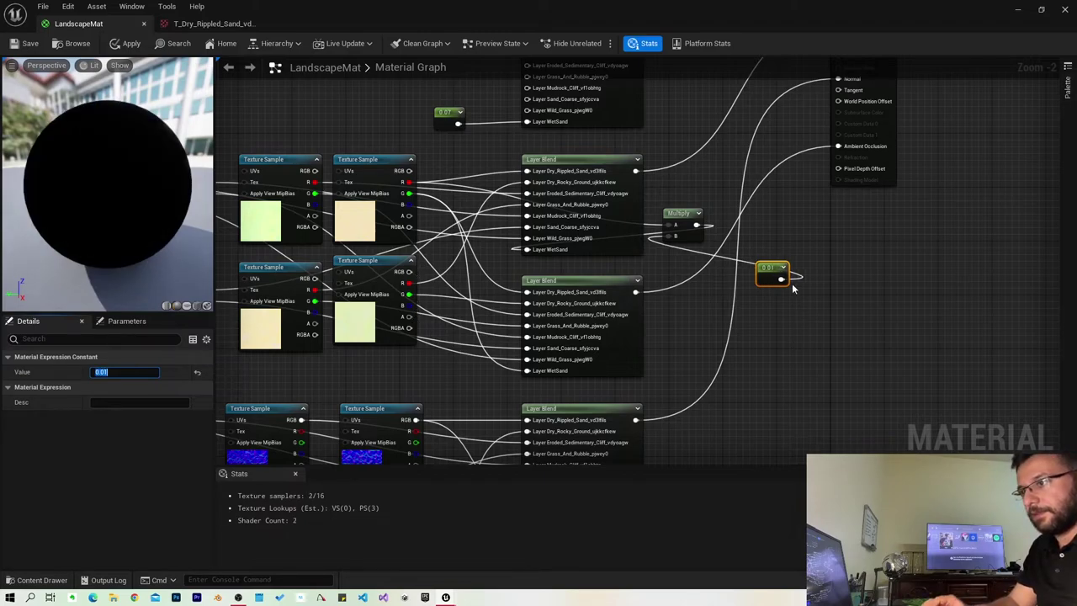
pyautogui.moveTo(787, 277); pyautogui.dragTo(686, 263)
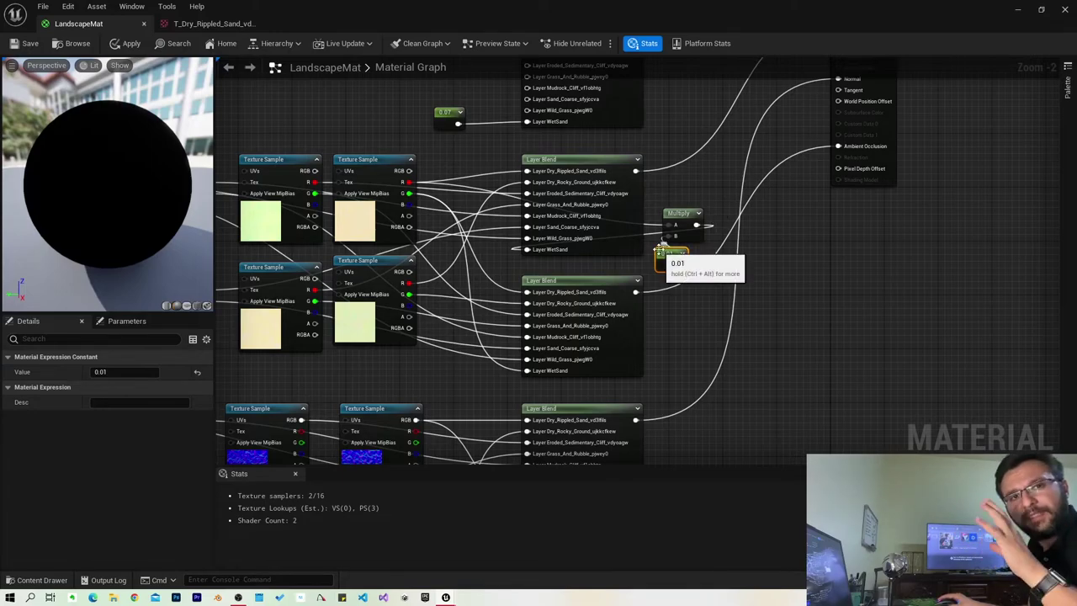
pyautogui.moveTo(766, 269); pyautogui.dragTo(880, 303, button='right')
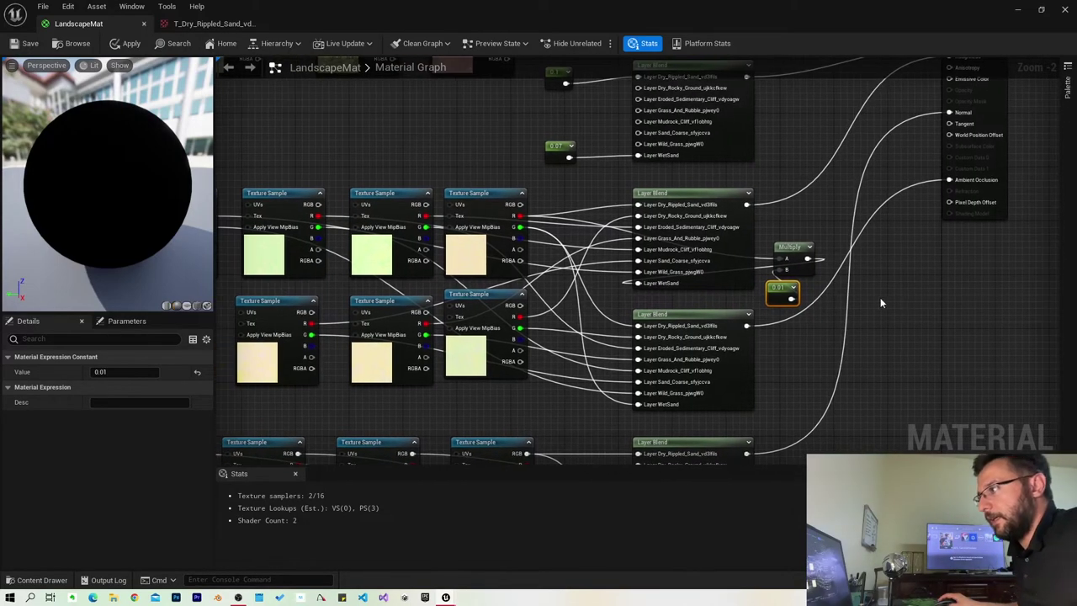
pyautogui.click(248, 23)
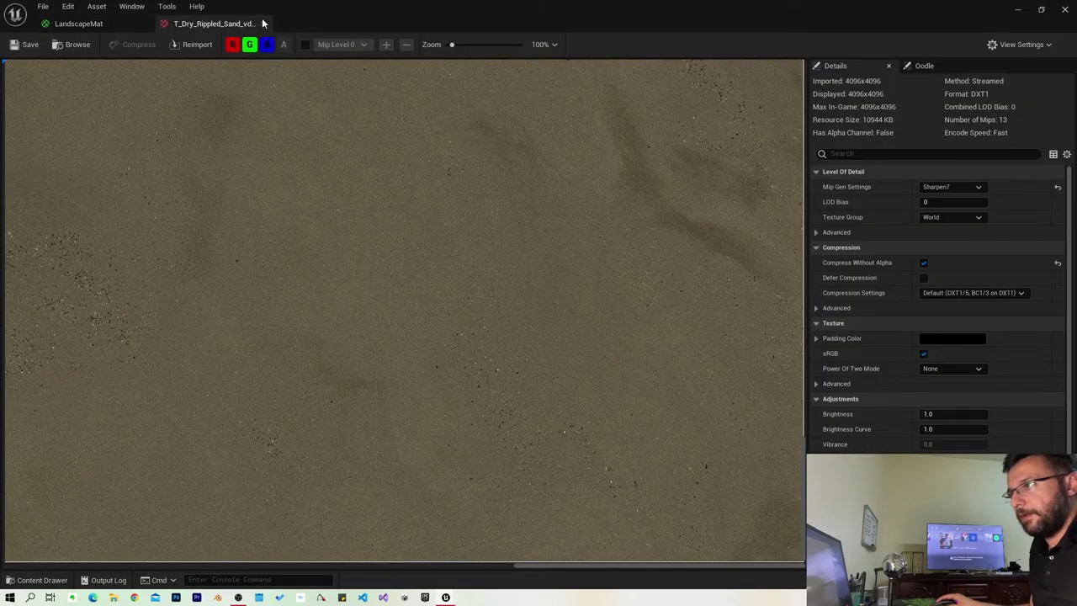
# Step: Close the sand texture and add a LandscapeLayerCoords node to the LandscapeMat graph, then paste a copy
pyautogui.click(263, 23)
pyautogui.scroll(-3, 400, 224)
pyautogui.moveTo(401, 225); pyautogui.dragTo(529, 216, button='right')
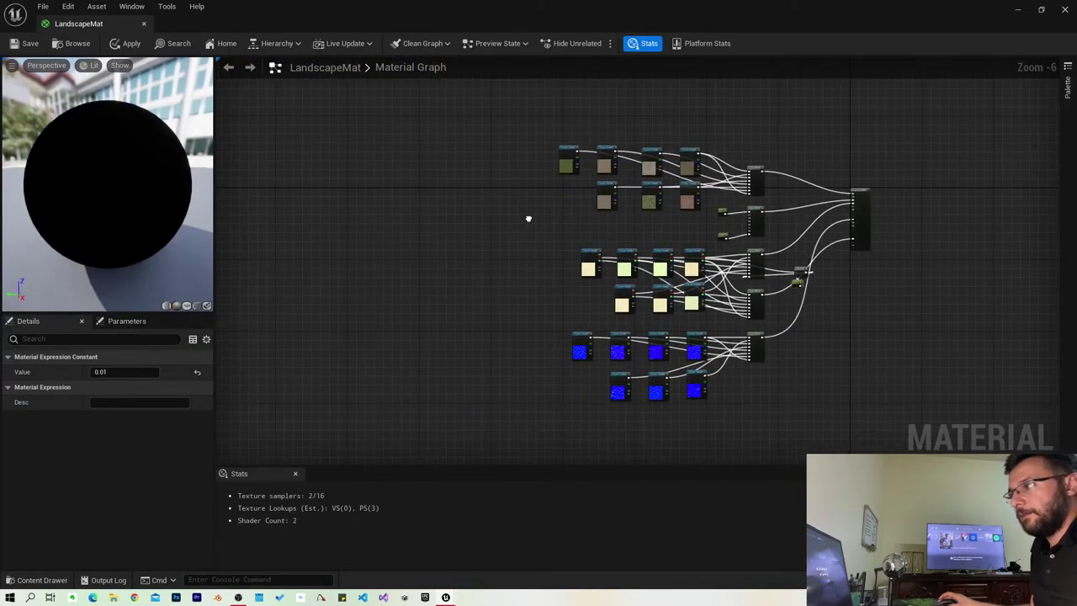
pyautogui.rightClick(518, 252)
pyautogui.scroll(2, 491, 233)
pyautogui.click(593, 221)
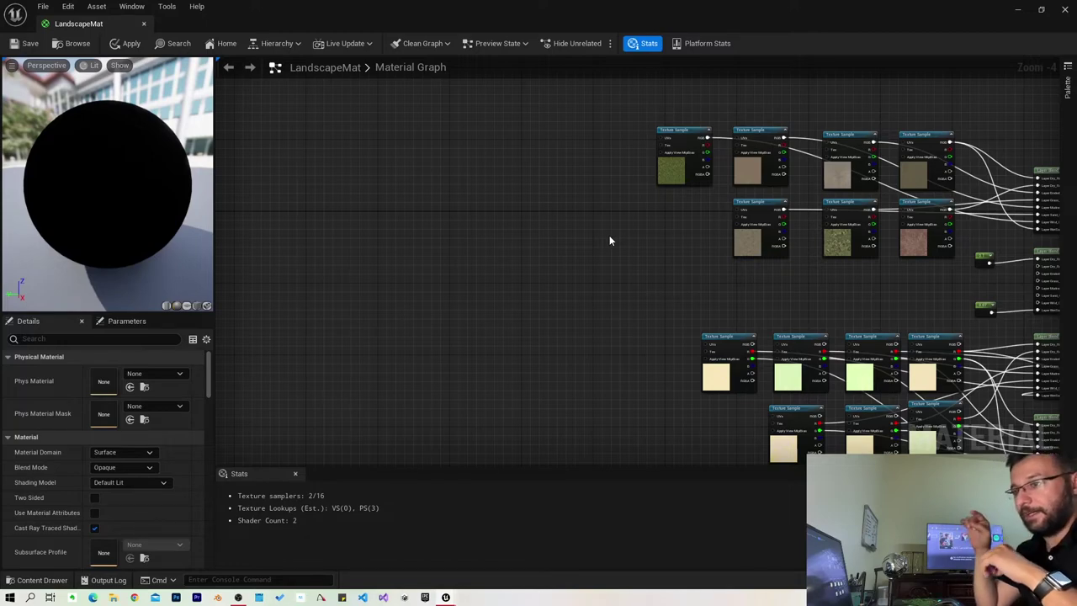
pyautogui.rightClick(481, 138)
pyautogui.write('lan')
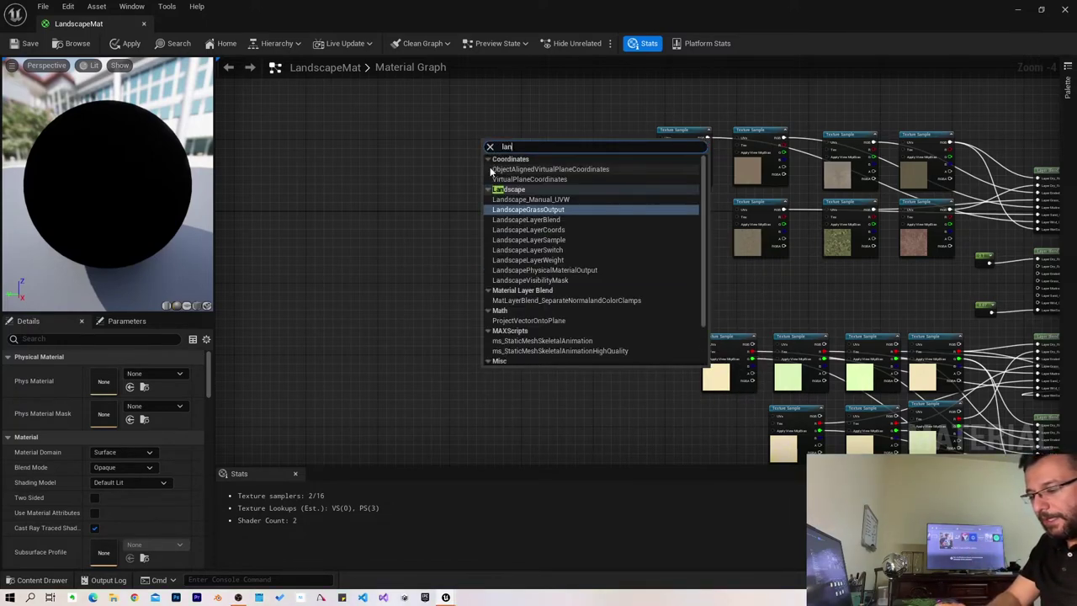
pyautogui.write('ds')
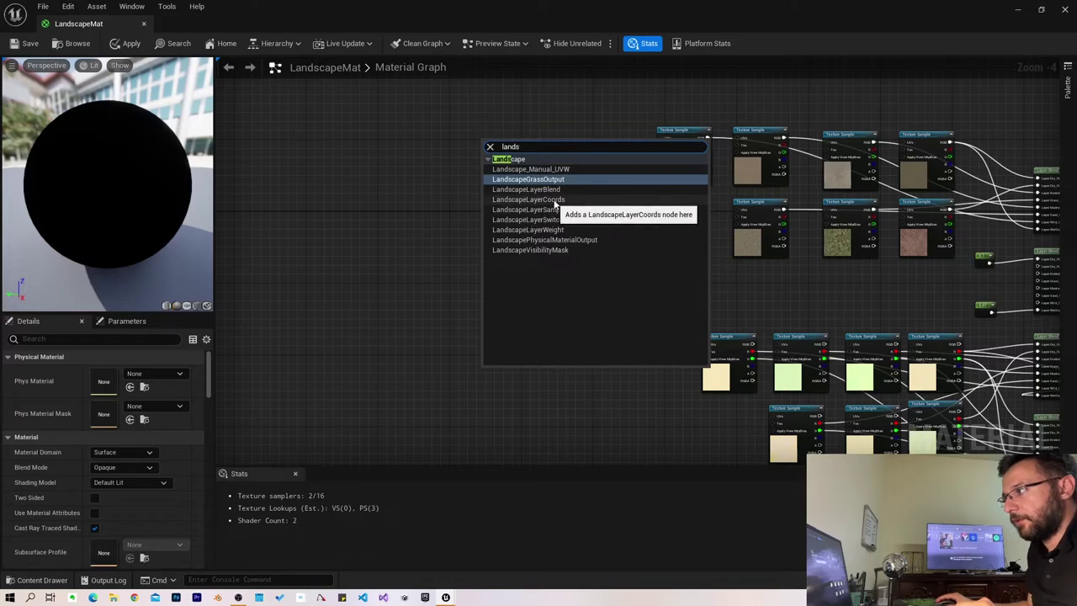
pyautogui.click(554, 200)
pyautogui.scroll(2, 502, 151)
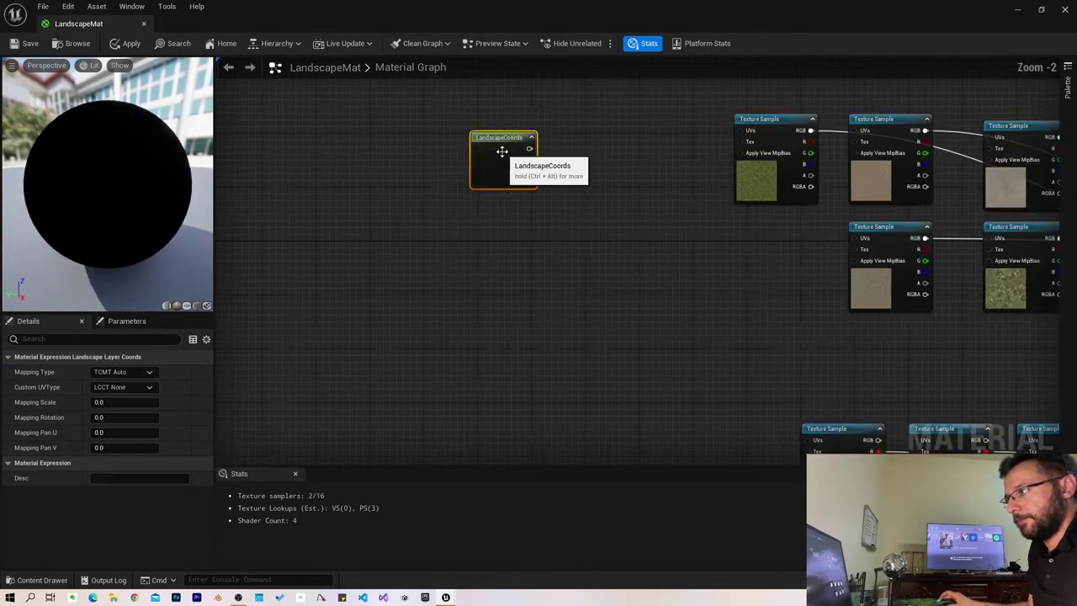
pyautogui.scroll(2, 501, 151)
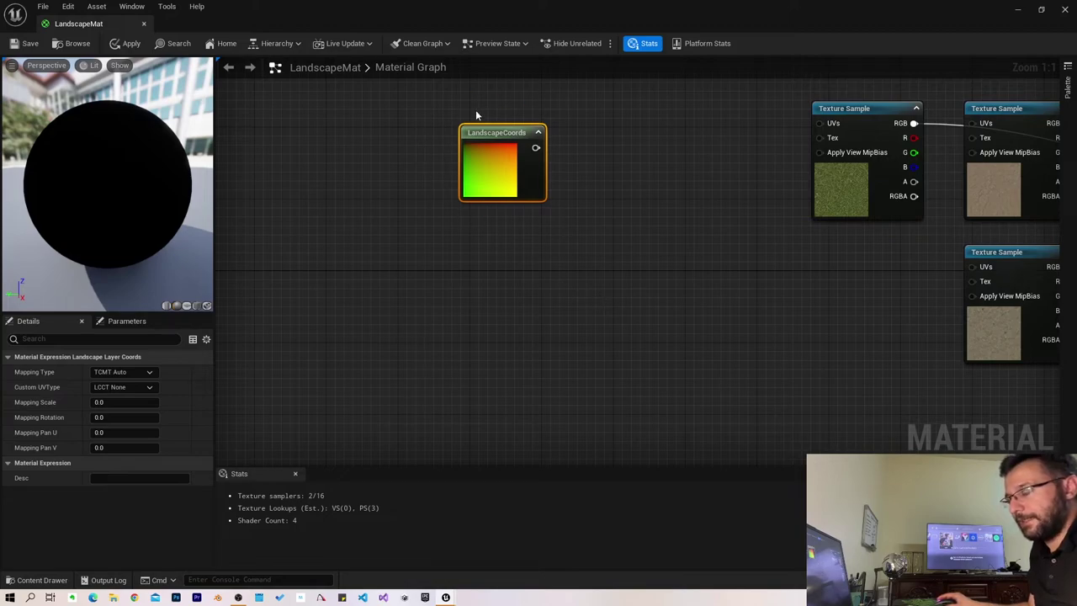
pyautogui.scroll(-3, 637, 335)
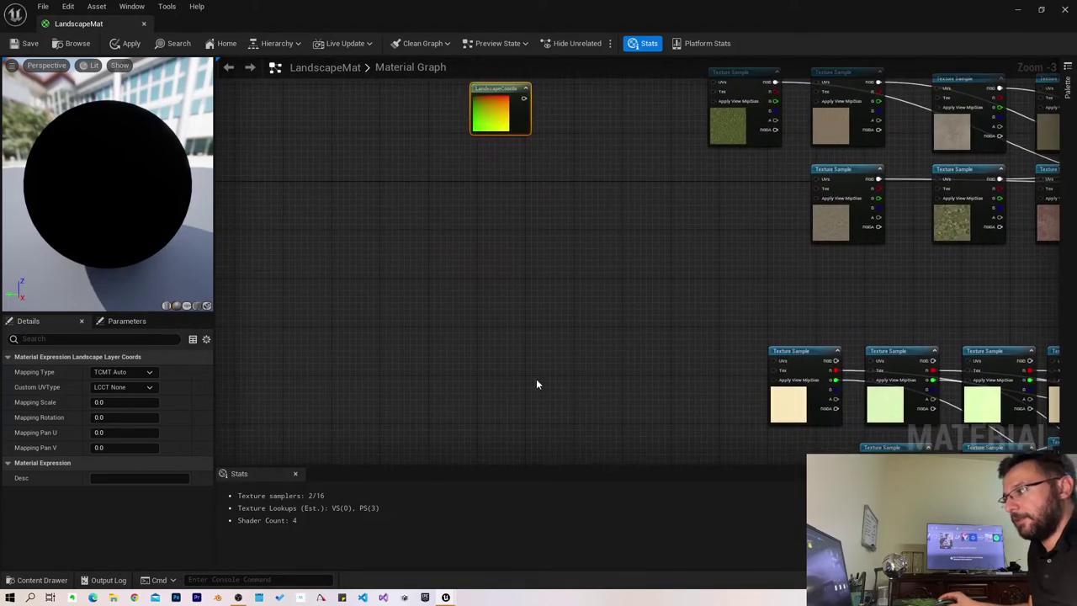
pyautogui.hotkey('ctrl', 'v')
# Step: Wire LandscapeCoords into the UVs of the four upper and four lower texture samples
pyautogui.moveTo(634, 345); pyautogui.dragTo(618, 76, button='right')
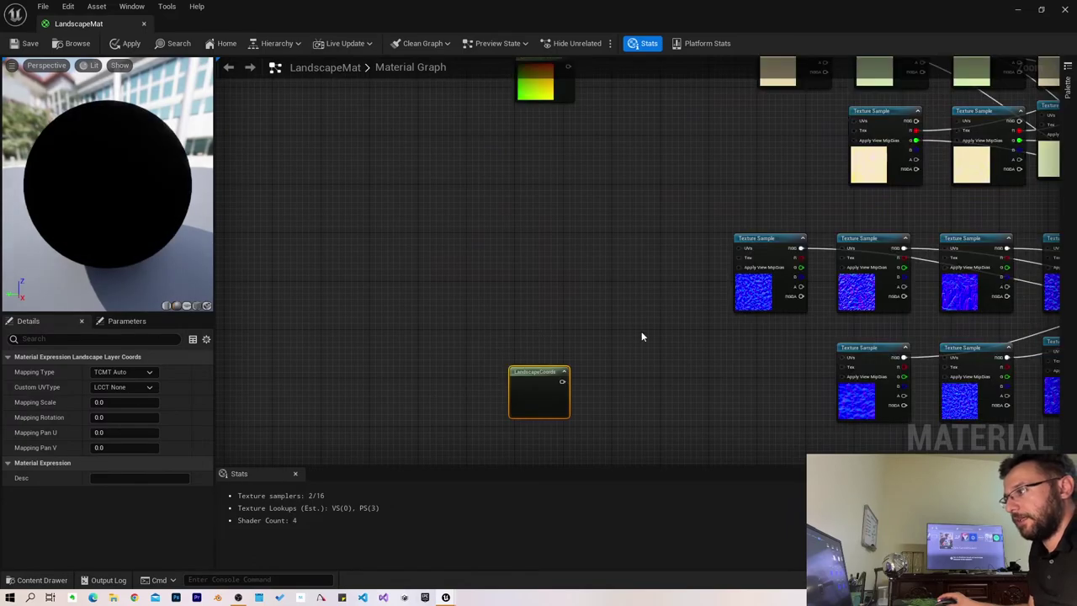
pyautogui.moveTo(641, 334); pyautogui.dragTo(598, 403, button='right')
pyautogui.scroll(-3, 597, 271)
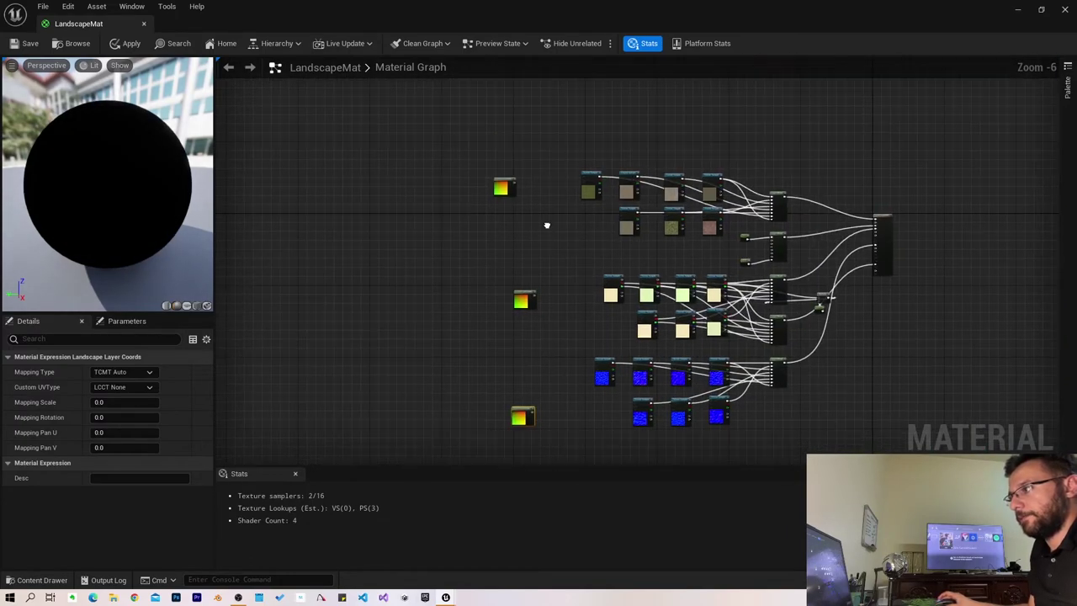
pyautogui.scroll(4, 514, 197)
pyautogui.moveTo(594, 245); pyautogui.dragTo(465, 255, button='right')
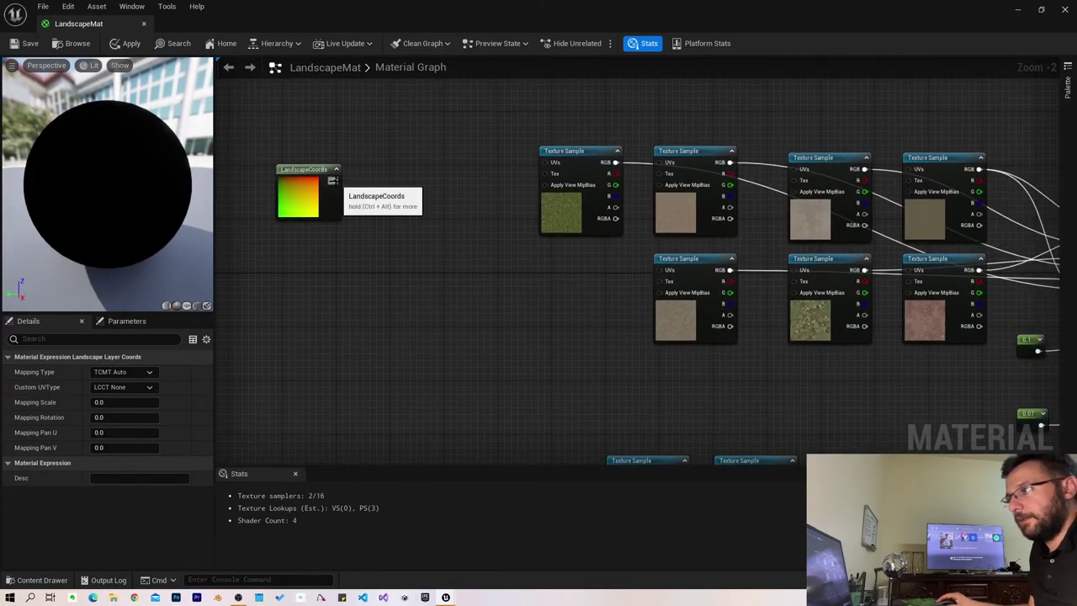
pyautogui.moveTo(334, 181); pyautogui.dragTo(552, 165)
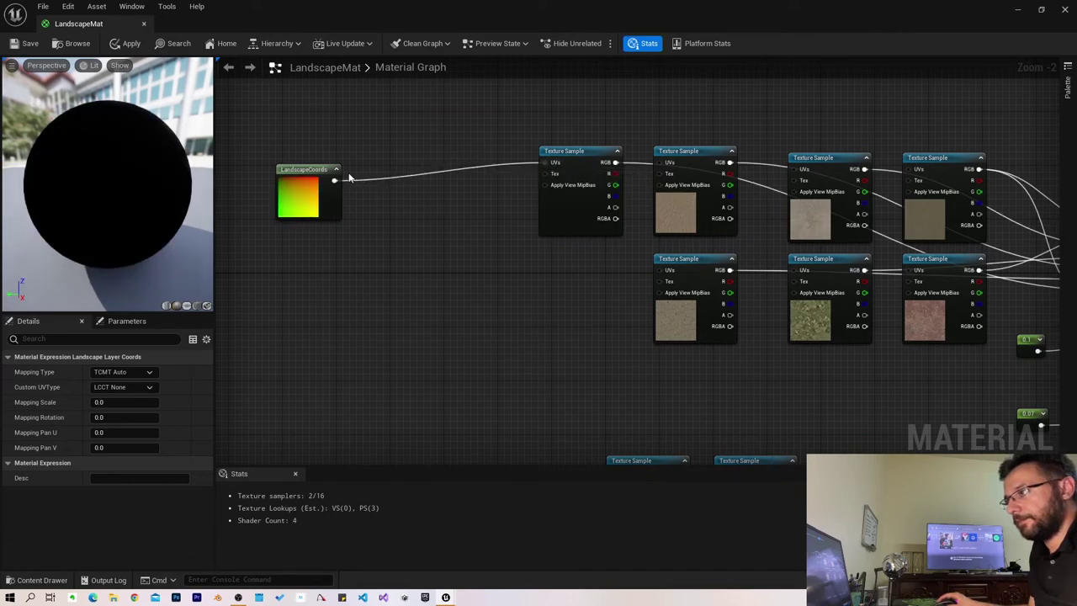
pyautogui.moveTo(333, 180); pyautogui.dragTo(663, 168)
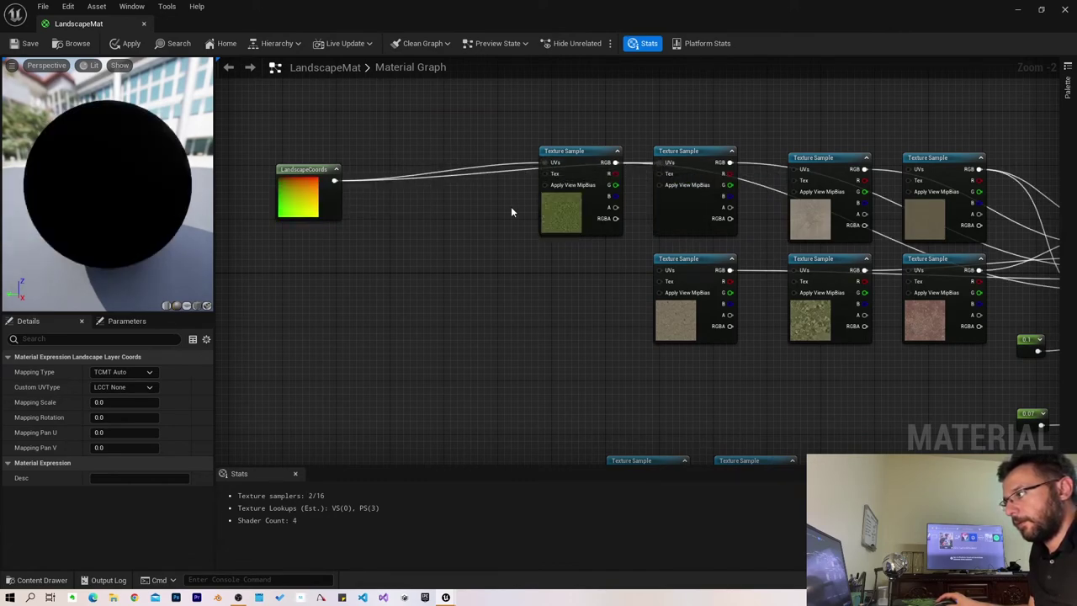
pyautogui.moveTo(334, 180); pyautogui.dragTo(662, 273)
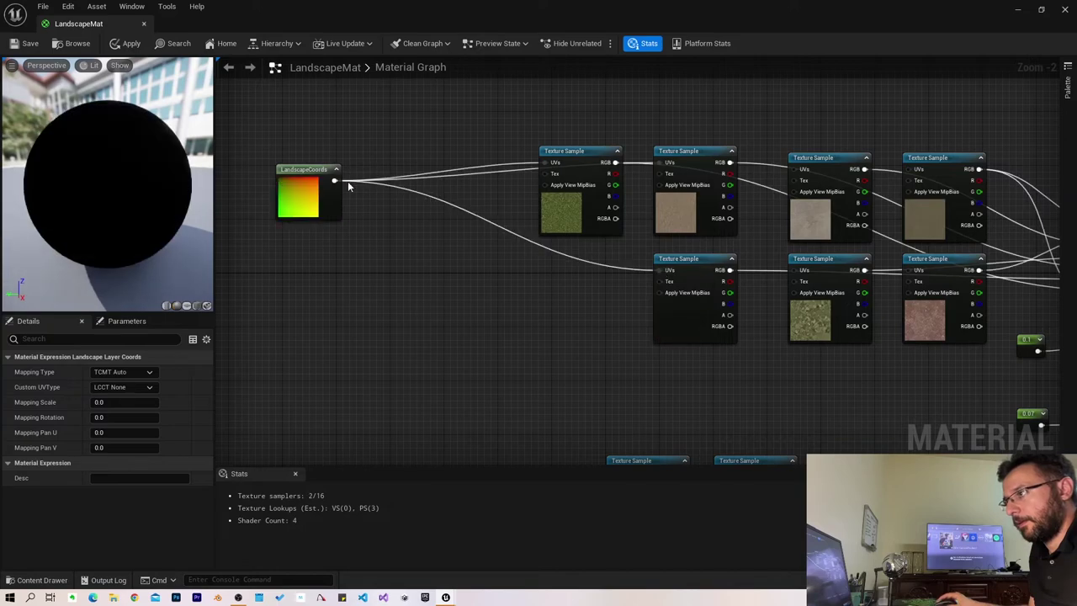
pyautogui.moveTo(334, 180); pyautogui.dragTo(801, 172)
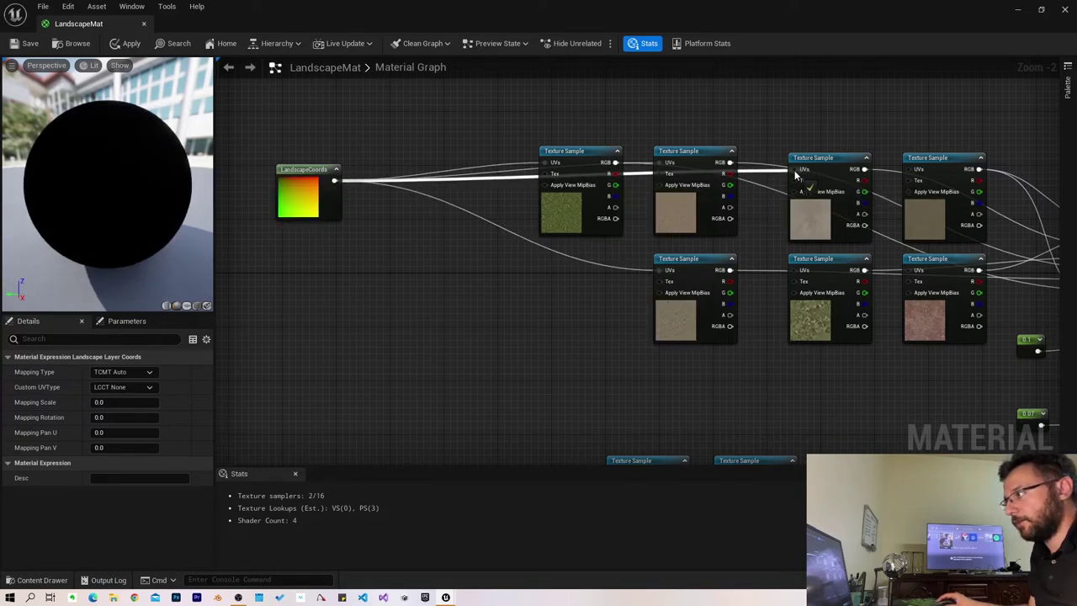
pyautogui.moveTo(334, 180); pyautogui.dragTo(800, 271)
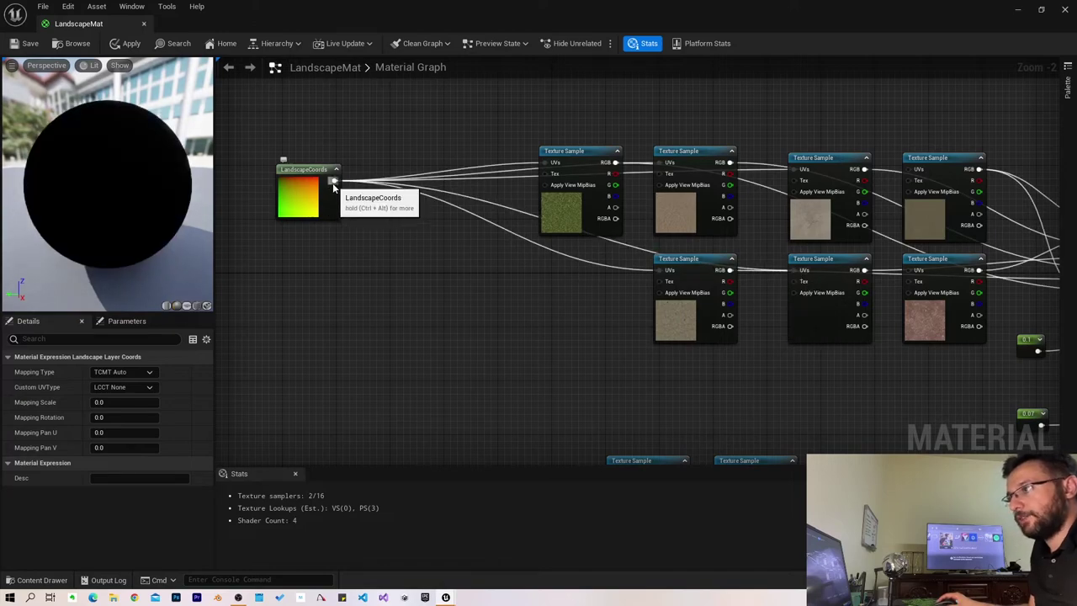
pyautogui.moveTo(334, 180); pyautogui.dragTo(915, 173)
pyautogui.moveTo(339, 179); pyautogui.dragTo(918, 274)
pyautogui.moveTo(492, 282); pyautogui.dragTo(496, 84, button='right')
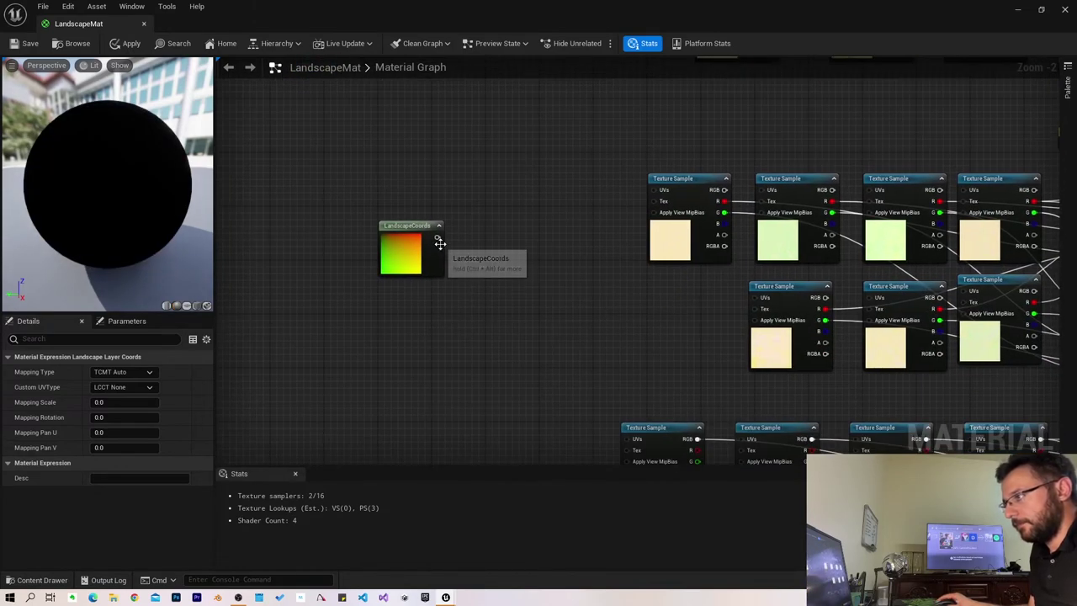
# Step: Wire LandscapeCoords into the UVs of the pale texture-sample group
pyautogui.moveTo(438, 238); pyautogui.dragTo(653, 190)
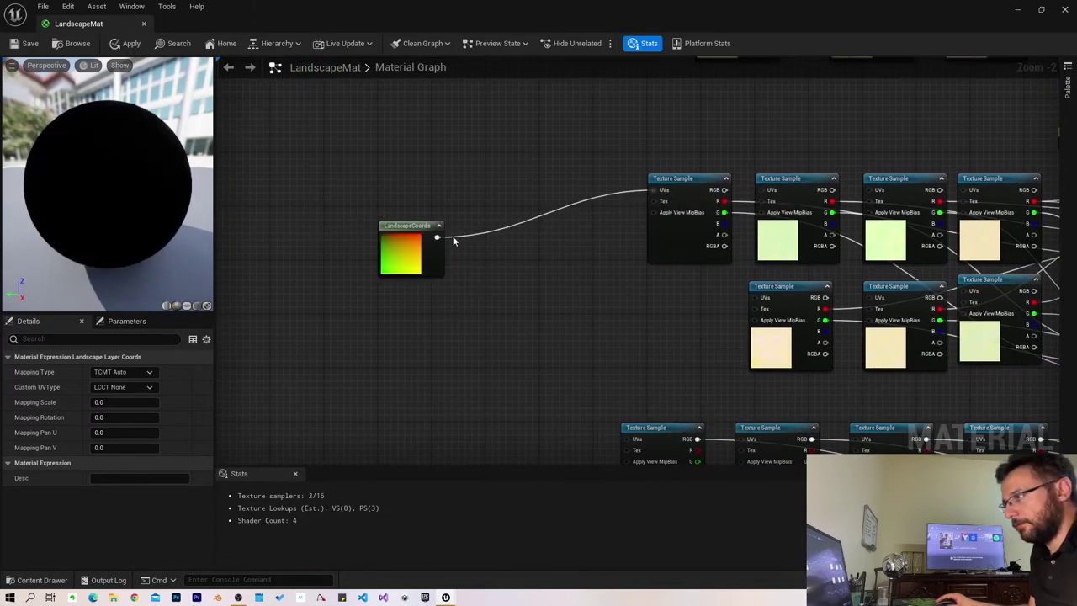
pyautogui.moveTo(435, 238); pyautogui.dragTo(761, 190)
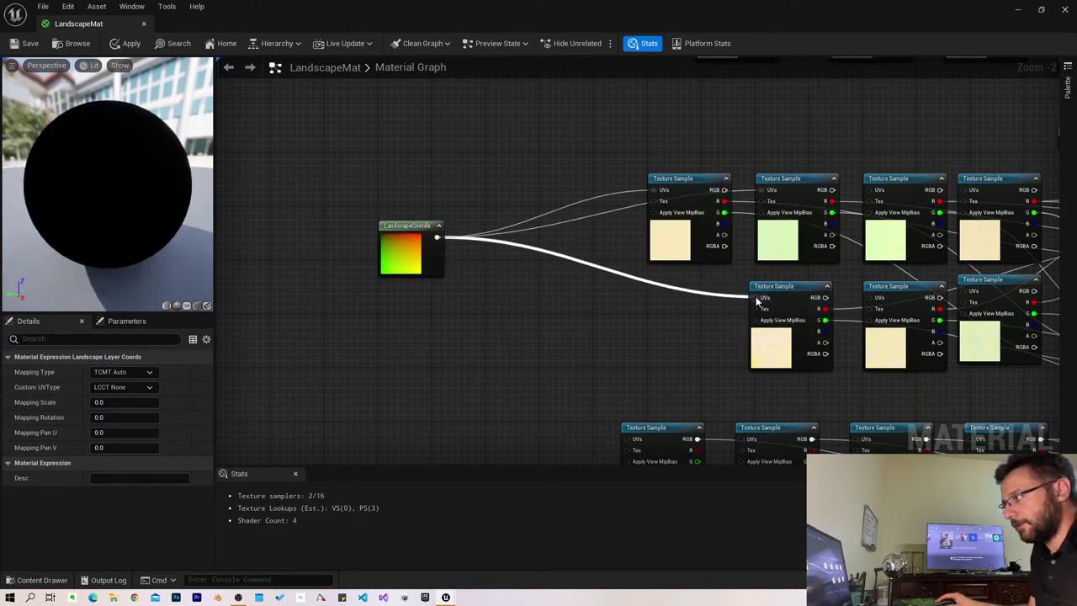
pyautogui.moveTo(436, 238)
pyautogui.mouseDown()
pyautogui.moveTo(754, 297)
pyautogui.moveTo(869, 190)
pyautogui.mouseUp()
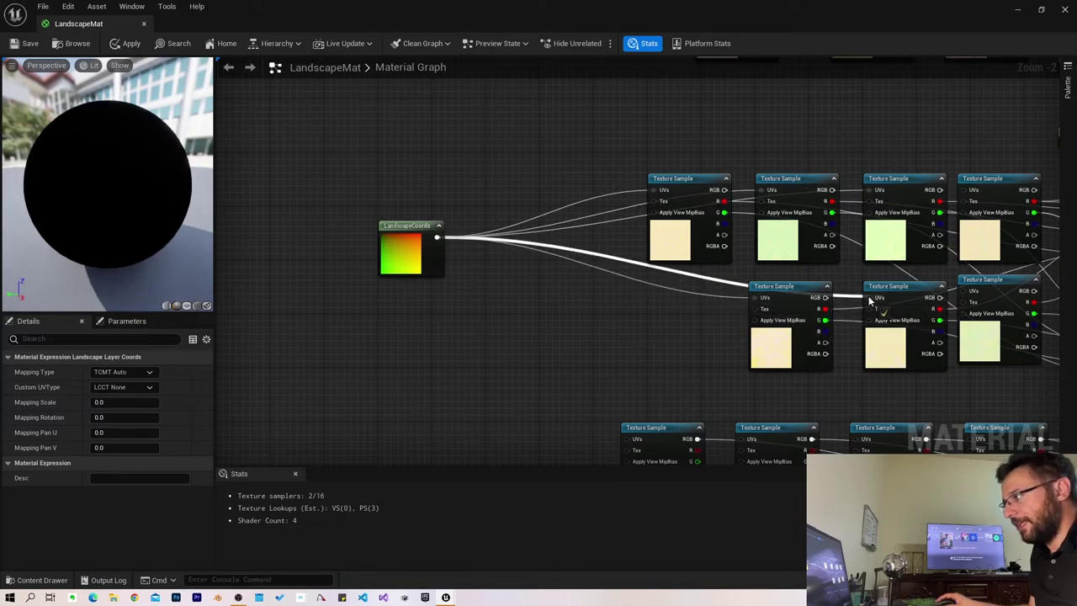
pyautogui.moveTo(437, 238); pyautogui.dragTo(868, 297)
pyautogui.moveTo(586, 374); pyautogui.dragTo(326, 313, button='right')
pyautogui.moveTo(270, 224); pyautogui.dragTo(795, 177)
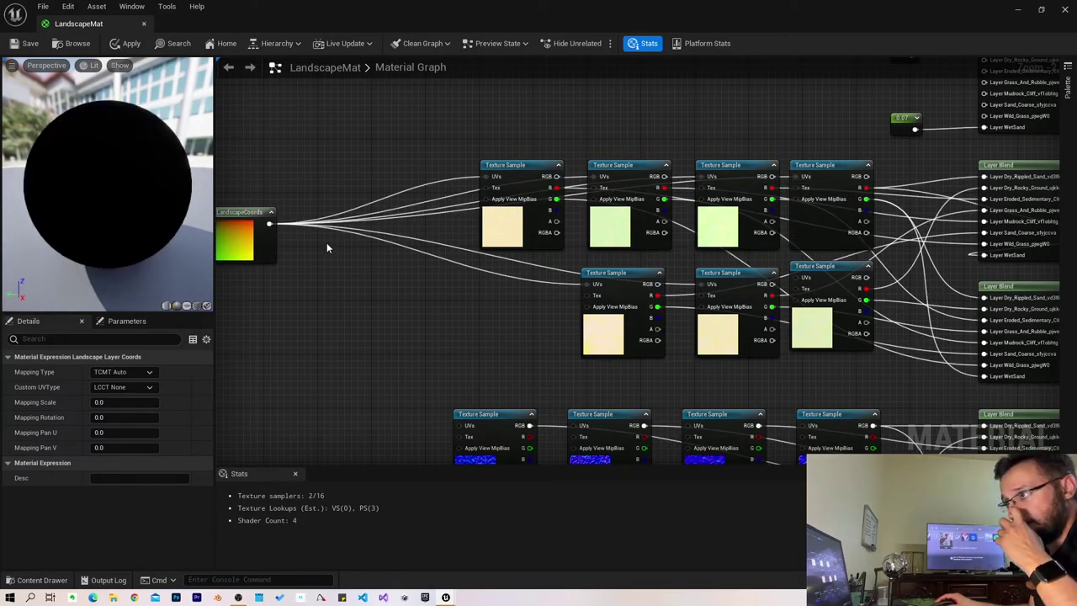
pyautogui.moveTo(270, 224)
pyautogui.mouseDown()
pyautogui.moveTo(820, 290)
pyautogui.moveTo(799, 277)
pyautogui.mouseUp()
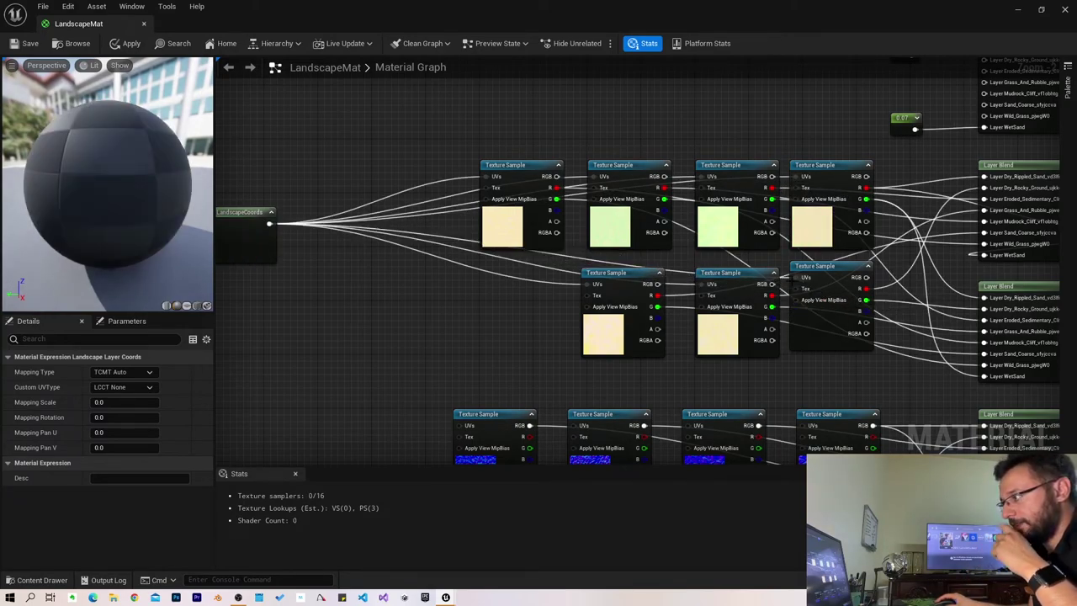
# Step: Finish the last pale sample's UVs, then wire a pasted LandscapeCoords into all seven normal-map UVs
pyautogui.moveTo(499, 368)
pyautogui.mouseDown(button='right')
pyautogui.moveTo(490, 300)
pyautogui.moveTo(581, 167)
pyautogui.mouseUp(button='right')
pyautogui.hotkey('ctrl', 'v')
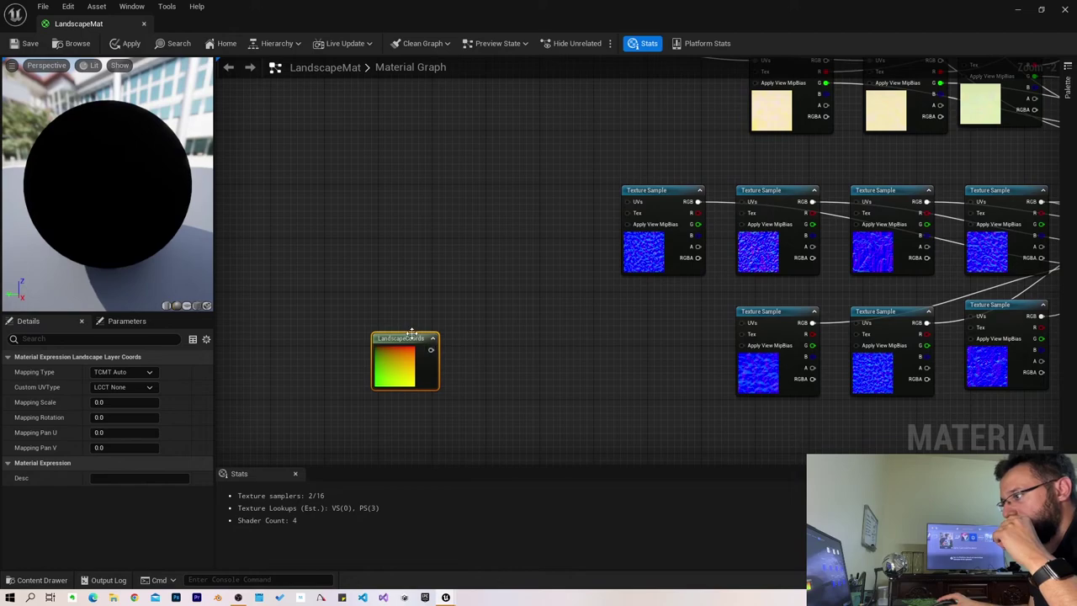
pyautogui.moveTo(412, 333)
pyautogui.mouseDown()
pyautogui.moveTo(430, 260)
pyautogui.moveTo(631, 210)
pyautogui.mouseUp()
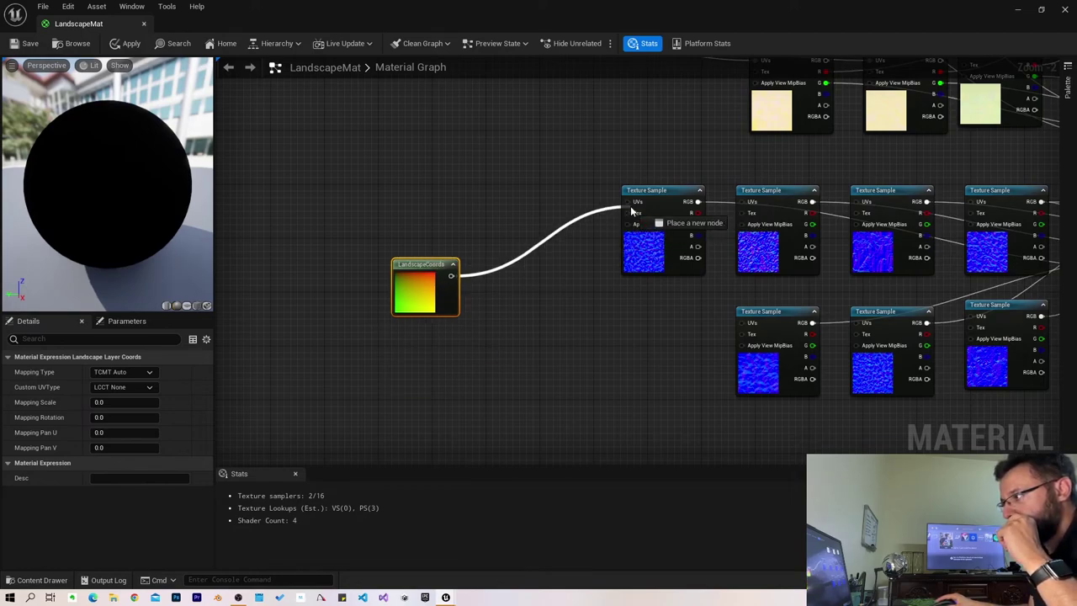
pyautogui.moveTo(452, 276); pyautogui.dragTo(741, 202)
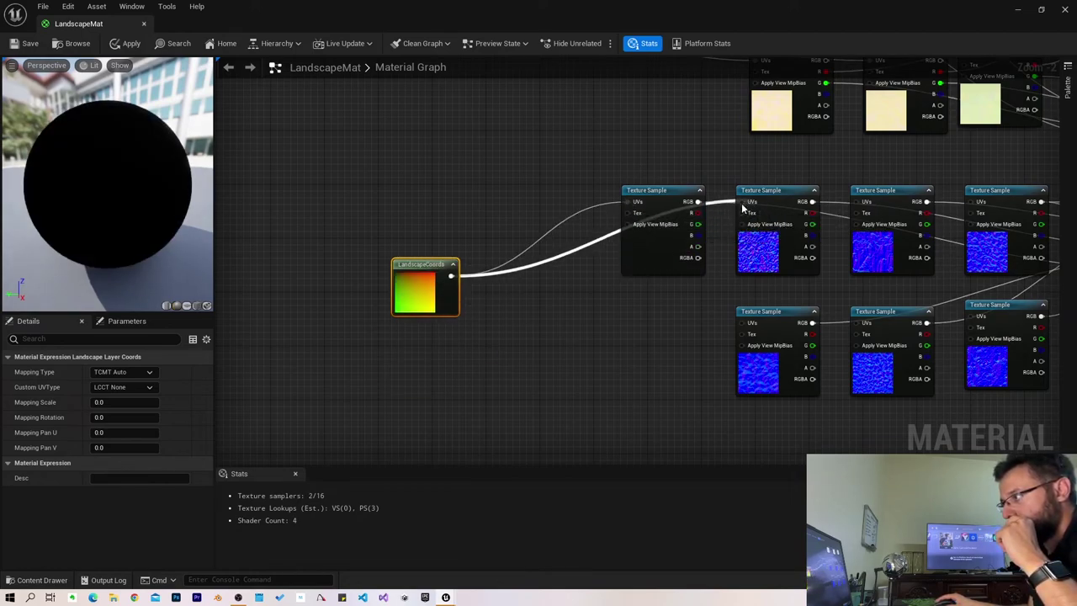
pyautogui.moveTo(452, 276); pyautogui.dragTo(741, 323)
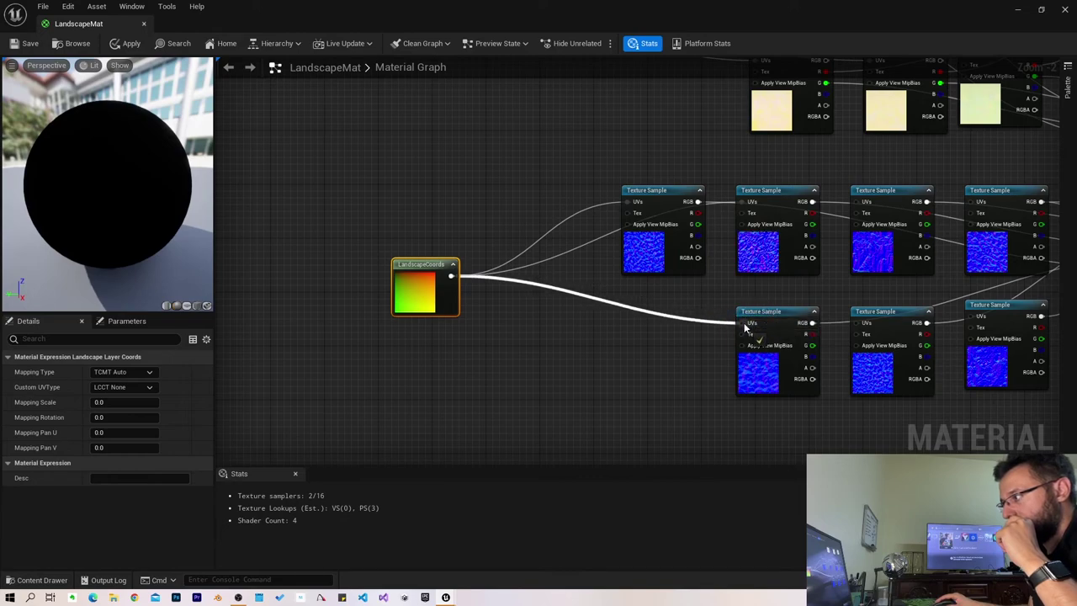
pyautogui.moveTo(452, 276); pyautogui.dragTo(856, 202)
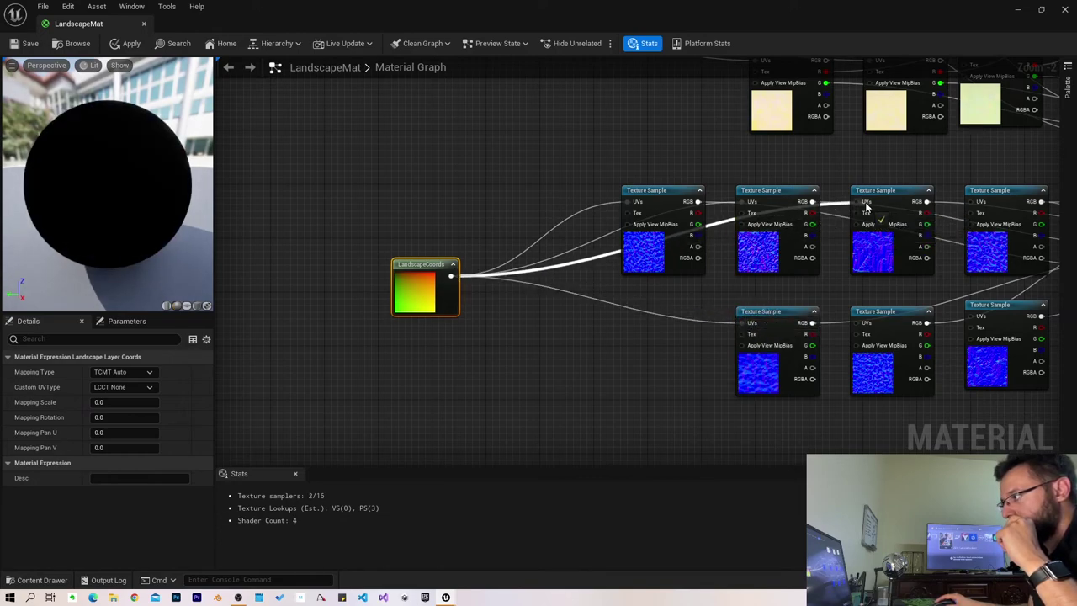
pyautogui.moveTo(452, 276); pyautogui.dragTo(856, 322)
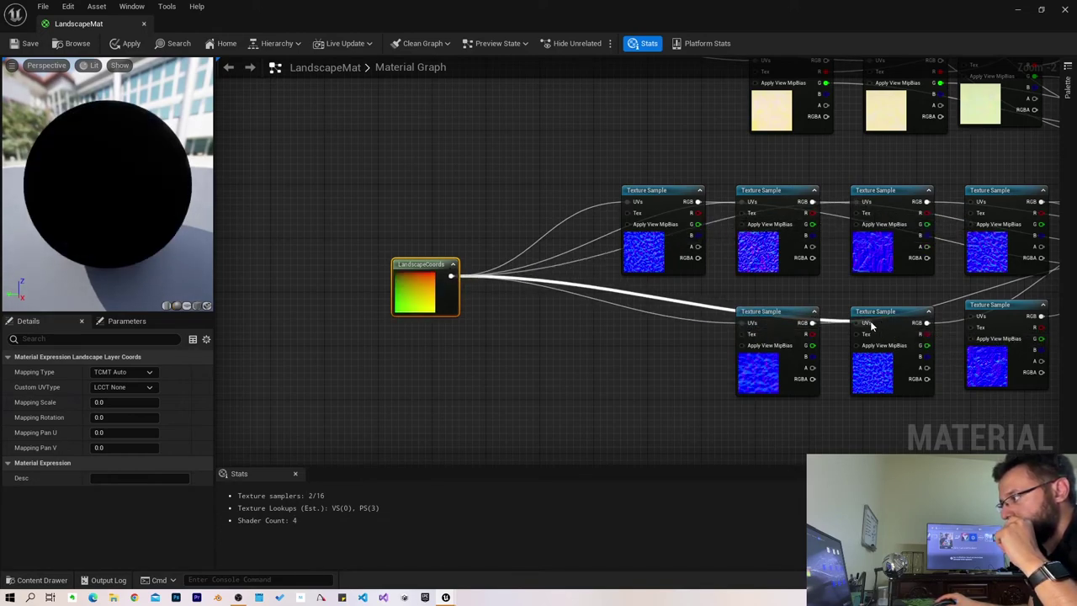
pyautogui.moveTo(452, 276); pyautogui.dragTo(971, 202)
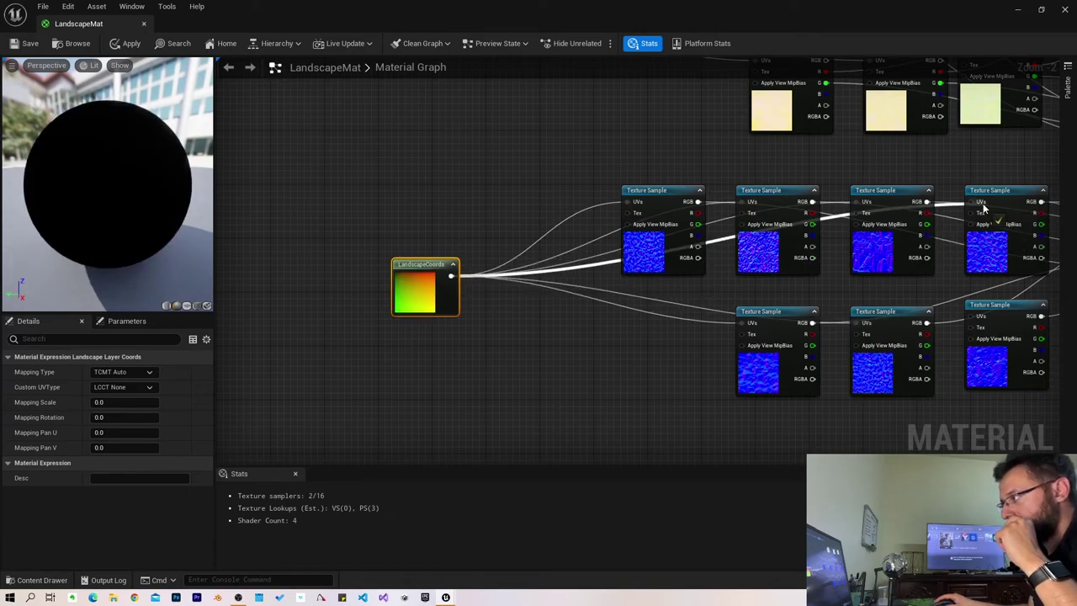
pyautogui.moveTo(452, 276); pyautogui.dragTo(971, 316)
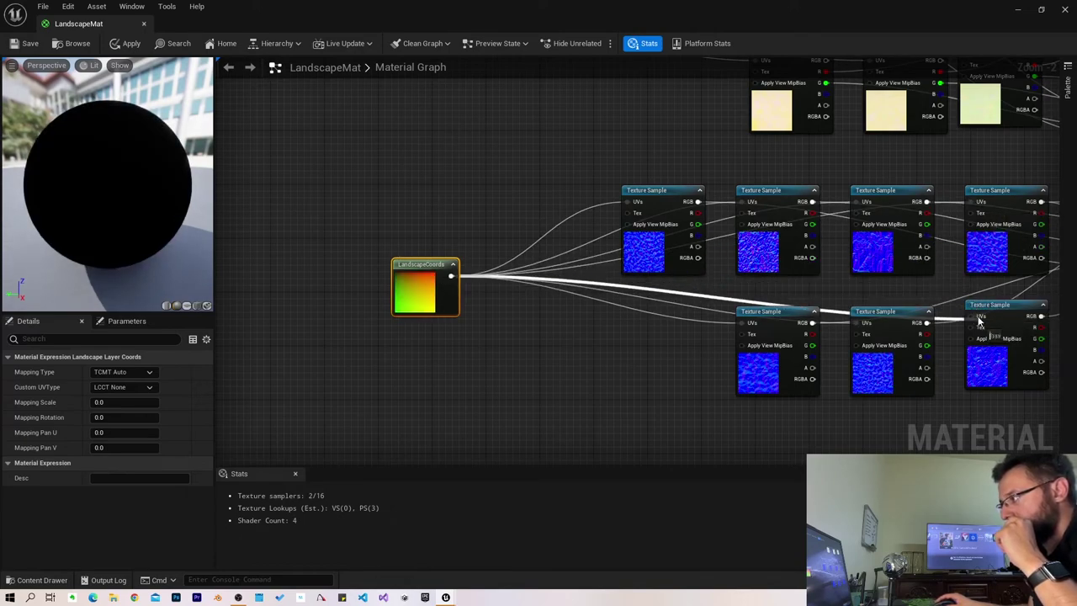
pyautogui.scroll(-3, 862, 207)
pyautogui.scroll(3, 672, 207)
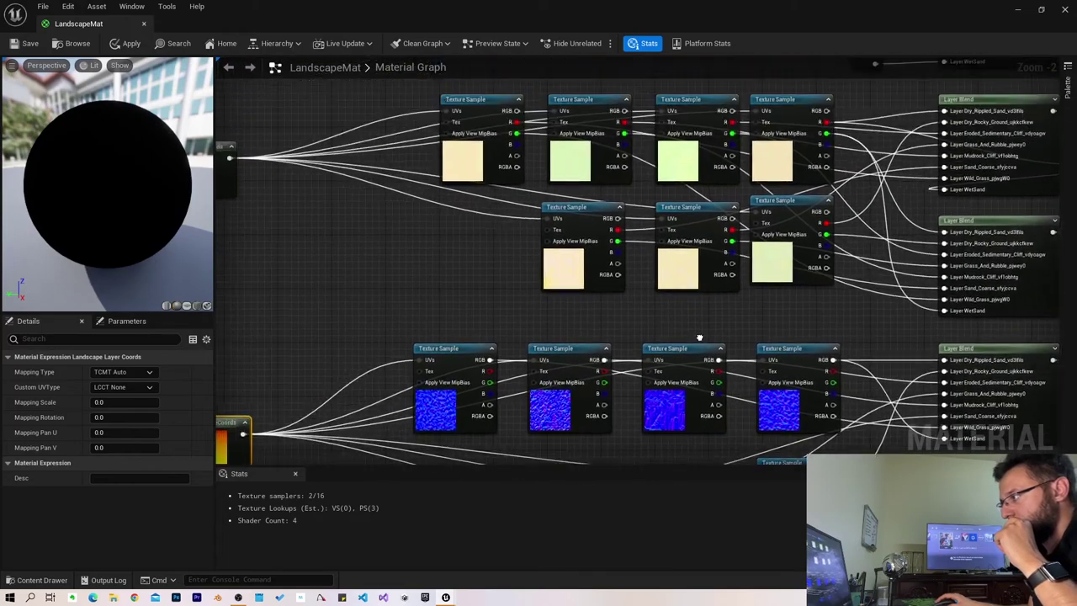
pyautogui.scroll(-2, 672, 207)
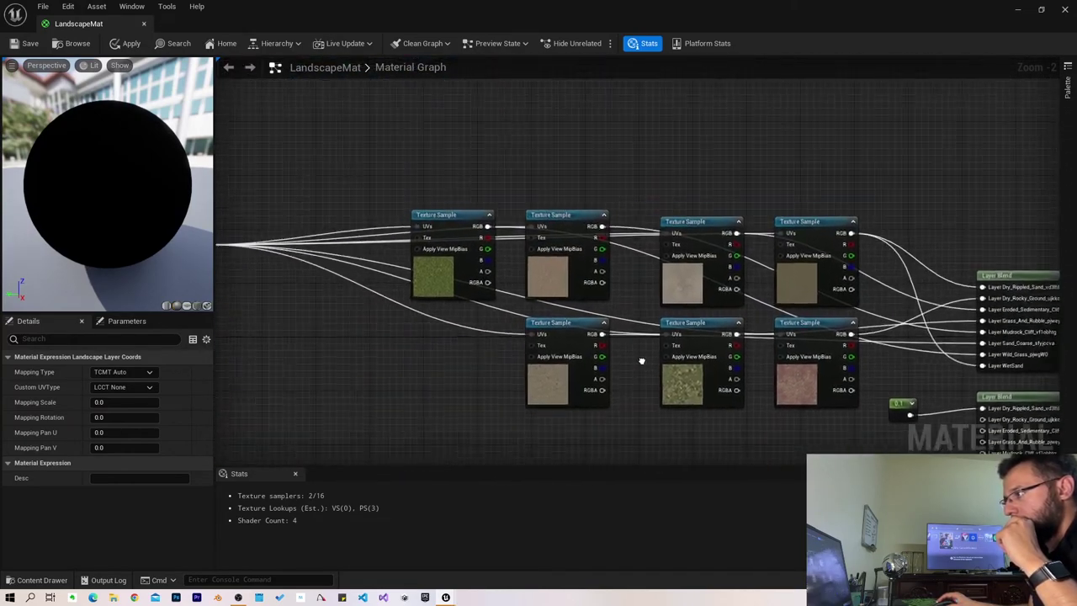
pyautogui.moveTo(639, 361)
pyautogui.mouseDown(button='right')
pyautogui.moveTo(957, 257)
pyautogui.moveTo(588, 210)
pyautogui.mouseUp(button='right')
pyautogui.scroll(2, 521, 176)
pyautogui.scroll(-2, 521, 176)
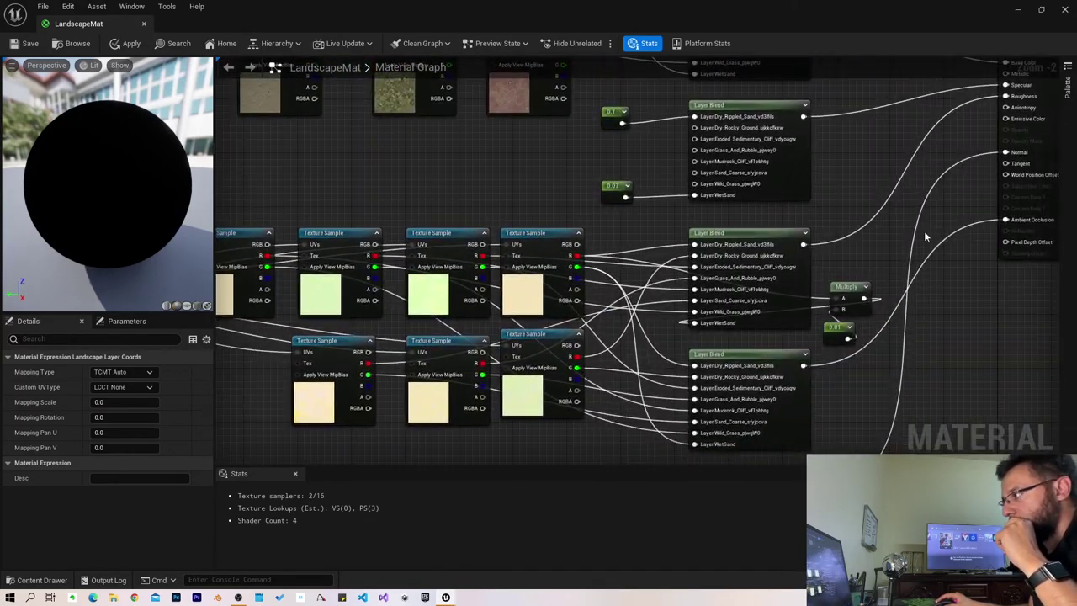
pyautogui.scroll(2, 872, 170)
pyautogui.scroll(-2, 872, 170)
pyautogui.moveTo(786, 215); pyautogui.dragTo(845, 364, button='right')
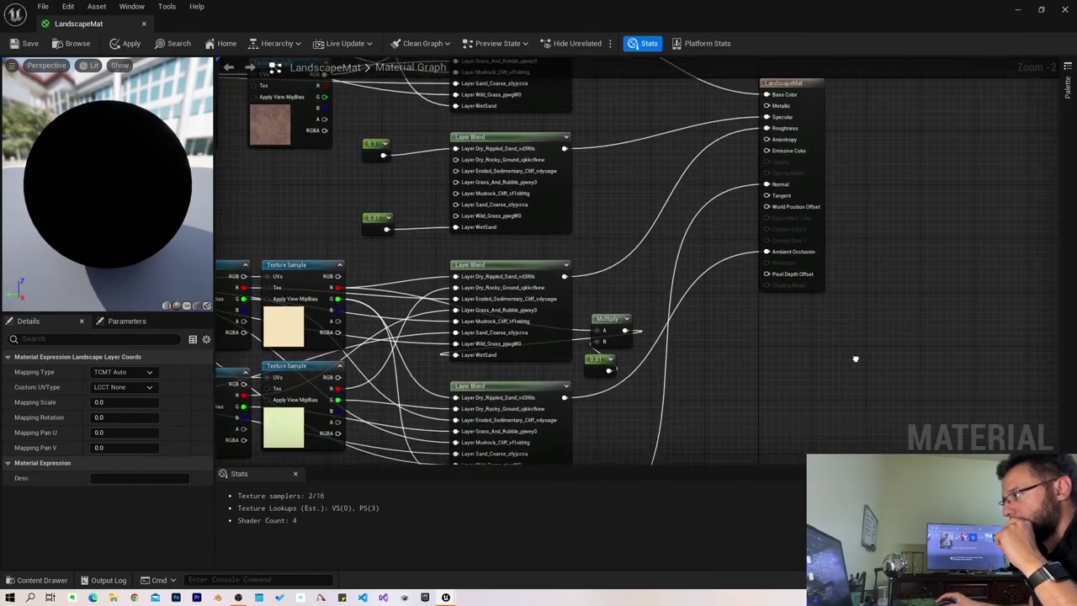
pyautogui.scroll(2, 846, 364)
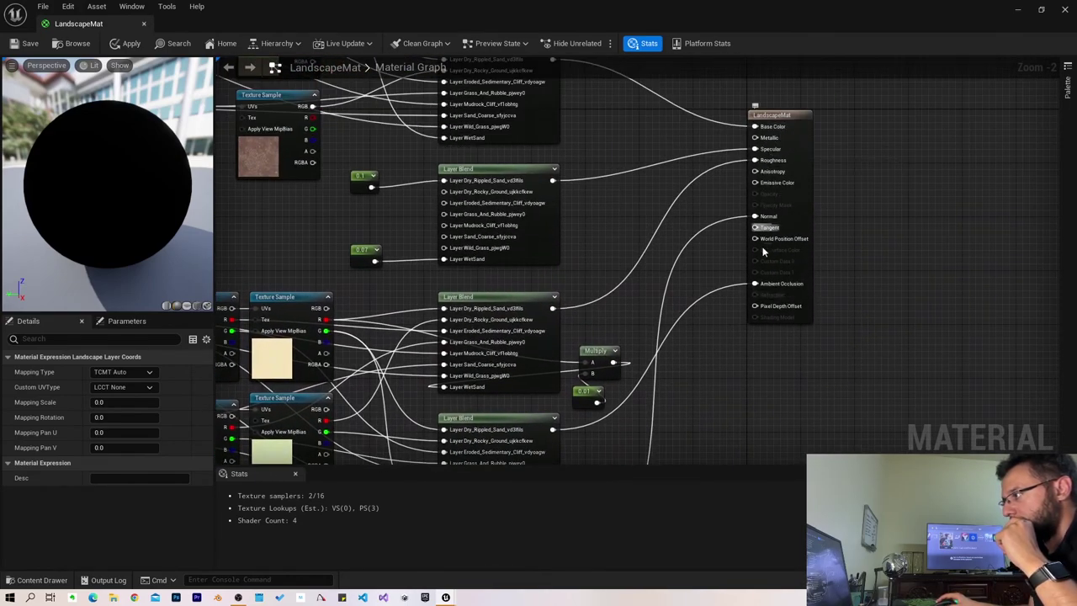
pyautogui.scroll(-2, 766, 227)
pyautogui.moveTo(541, 250); pyautogui.dragTo(691, 307, button='right')
pyautogui.scroll(2, 691, 307)
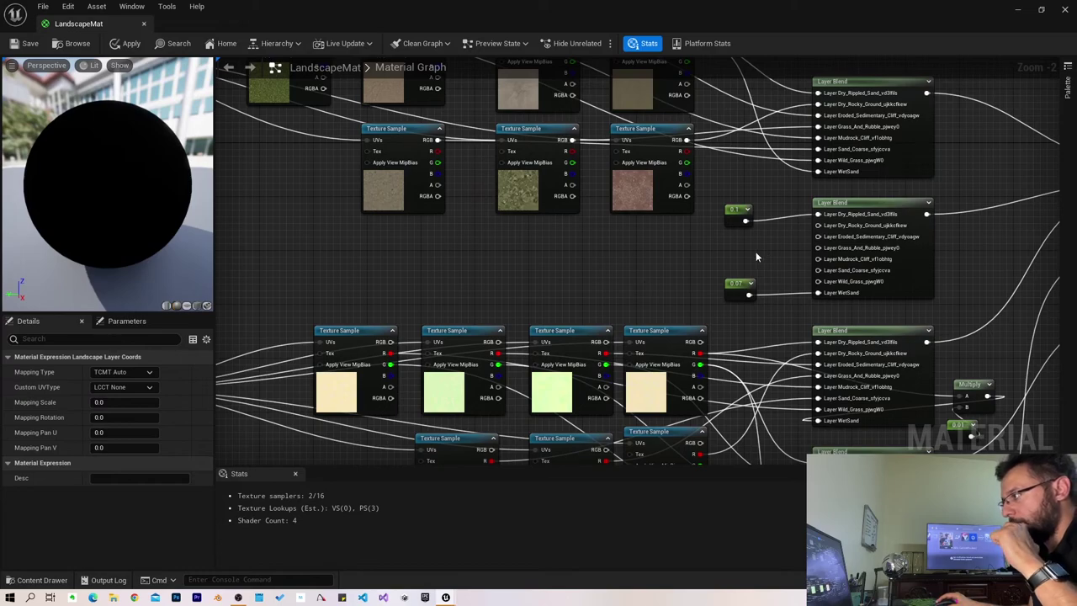
pyautogui.scroll(-2, 661, 270)
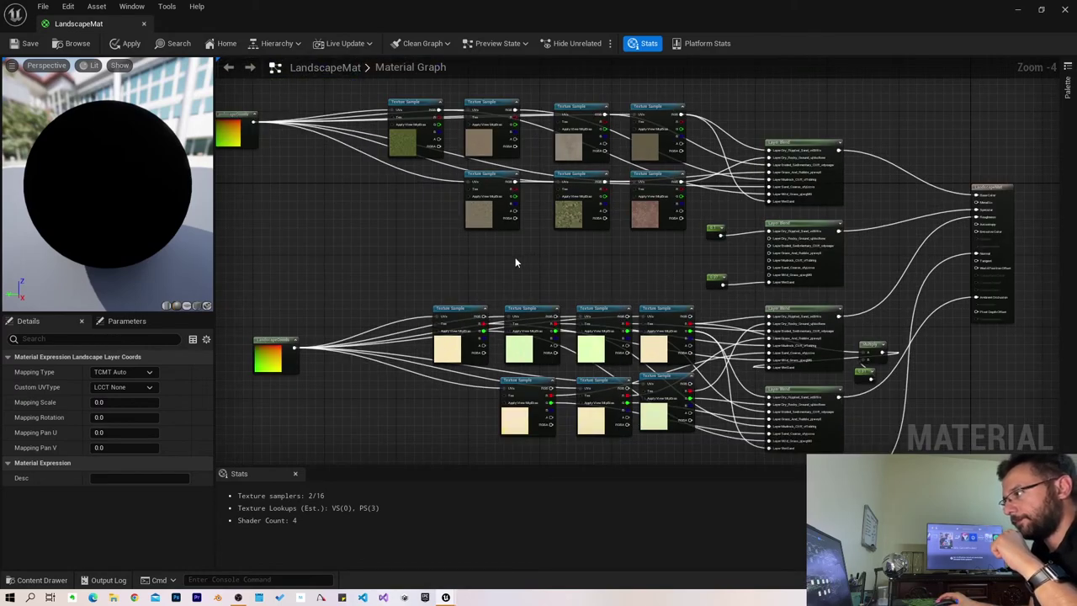
pyautogui.scroll(-1, 508, 263)
pyautogui.moveTo(508, 263); pyautogui.dragTo(548, 210, button='right')
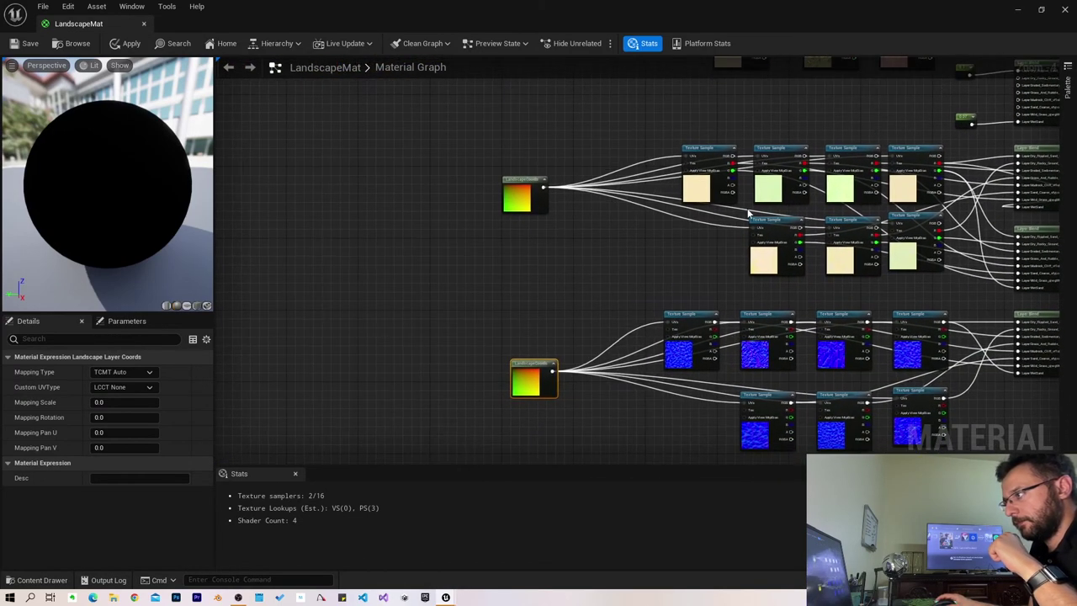
pyautogui.scroll(1, 547, 210)
pyautogui.scroll(-1, 547, 209)
pyautogui.scroll(-2, 551, 261)
pyautogui.moveTo(551, 260); pyautogui.dragTo(639, 185, button='right')
pyautogui.scroll(2, 639, 184)
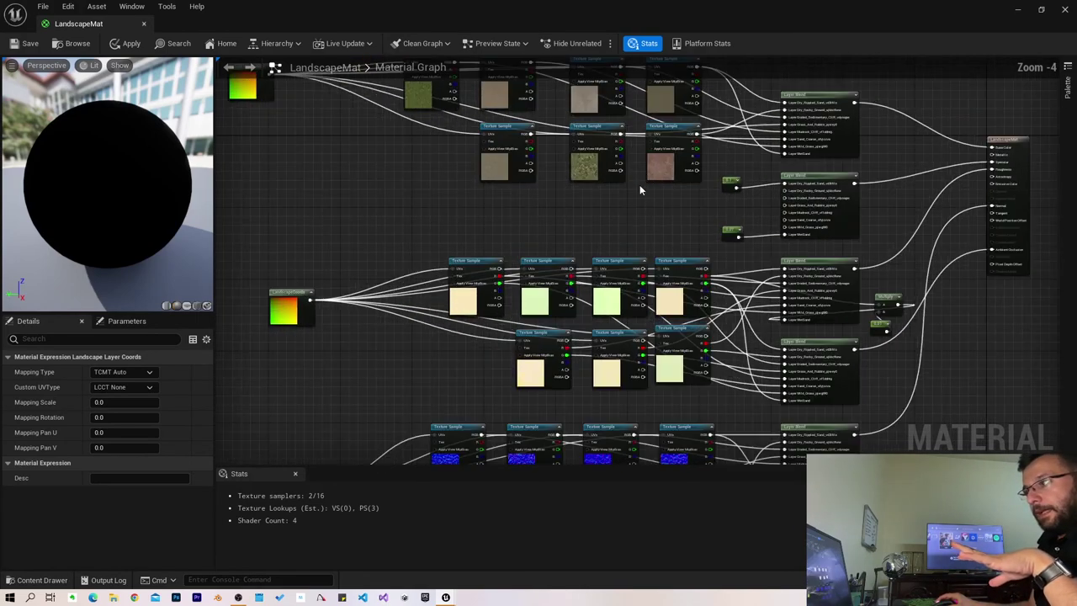
pyautogui.scroll(1, 675, 360)
pyautogui.moveTo(674, 360); pyautogui.dragTo(809, 360, button='right')
pyautogui.rightClick(808, 360)
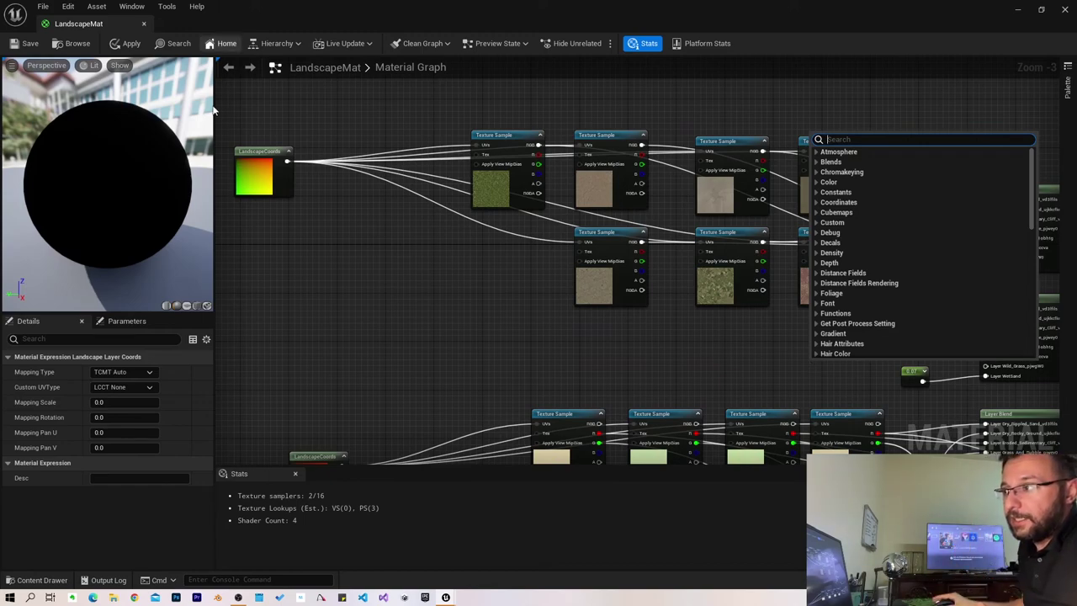
pyautogui.moveTo(310, 178); pyautogui.dragTo(477, 177, button='right')
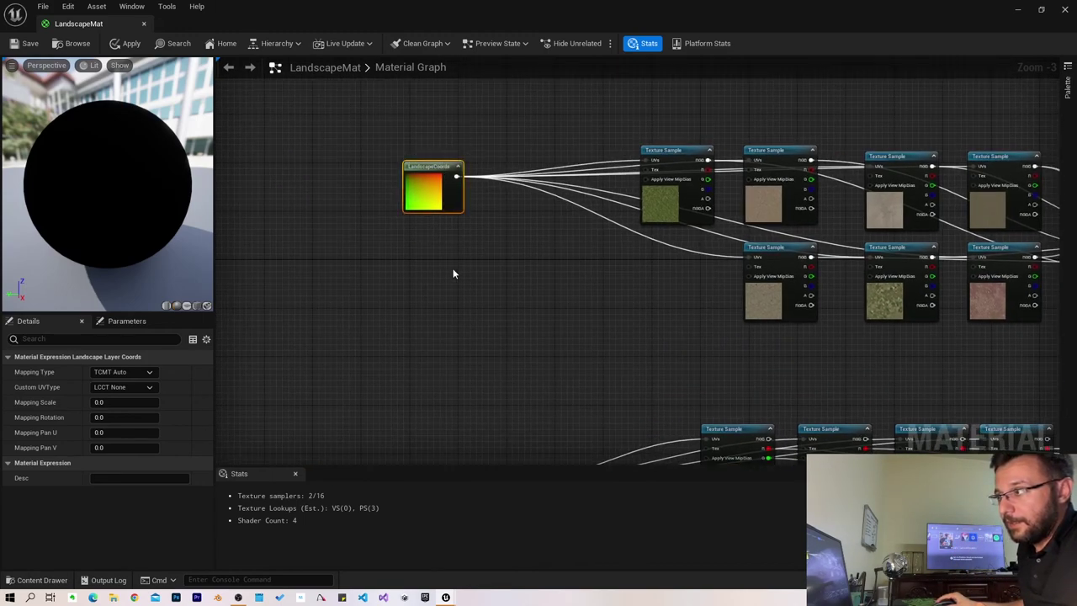
pyautogui.click(452, 274)
pyautogui.click(414, 186)
pyautogui.scroll(-2, 397, 264)
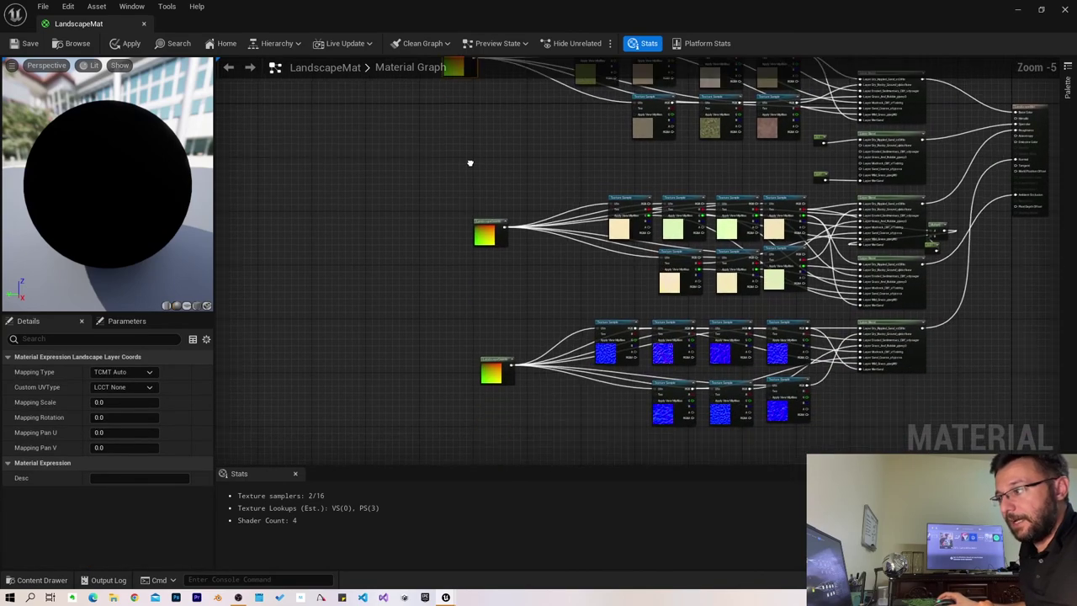
# Step: Clear the node selection, save LandscapeMat (121 instructions, 16 shaders) and dock its tab in the main window
pyautogui.keyDown('shift'); pyautogui.click(492, 370); pyautogui.keyUp('shift')
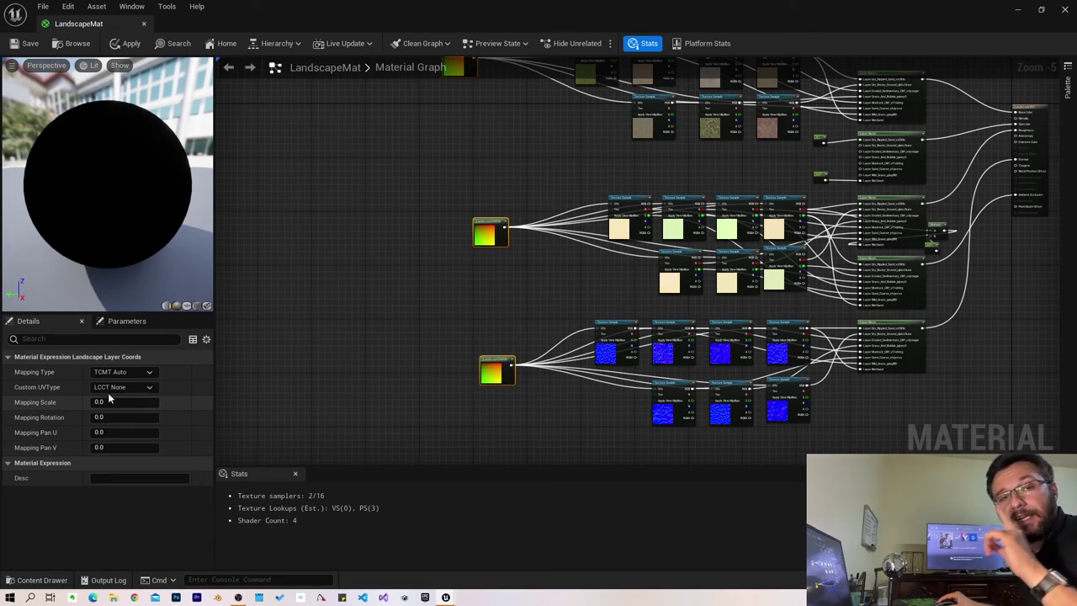
pyautogui.press('Escape')
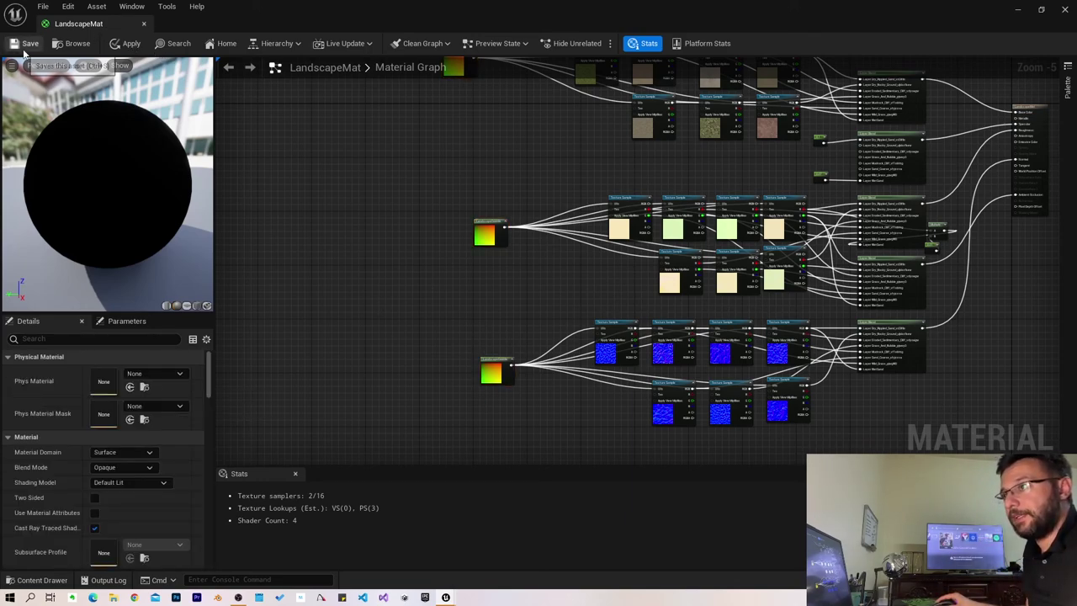
pyautogui.click(25, 50)
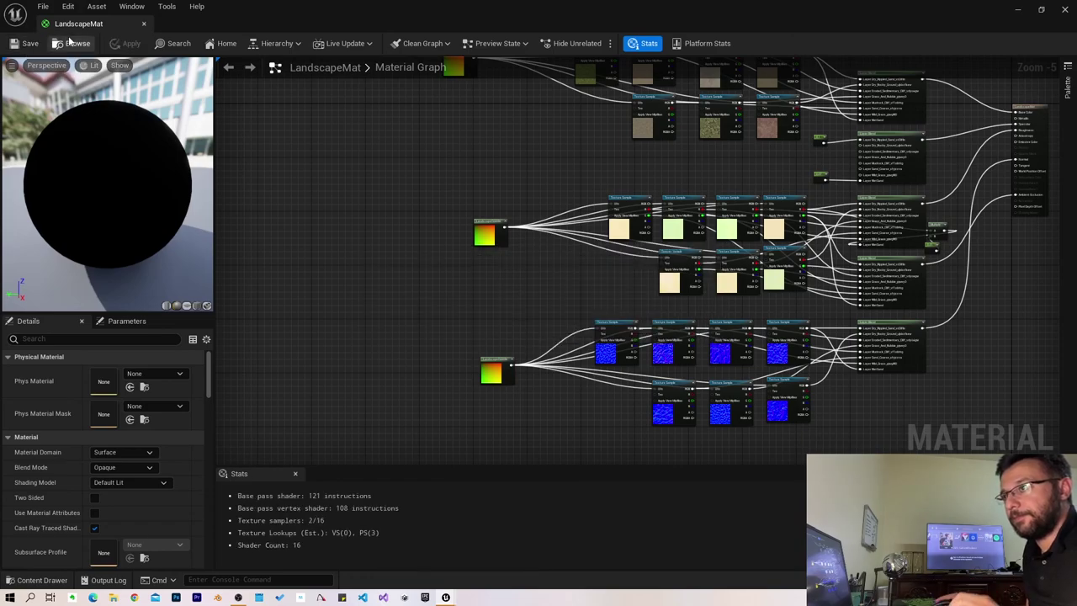
pyautogui.moveTo(77, 25); pyautogui.dragTo(263, 31)
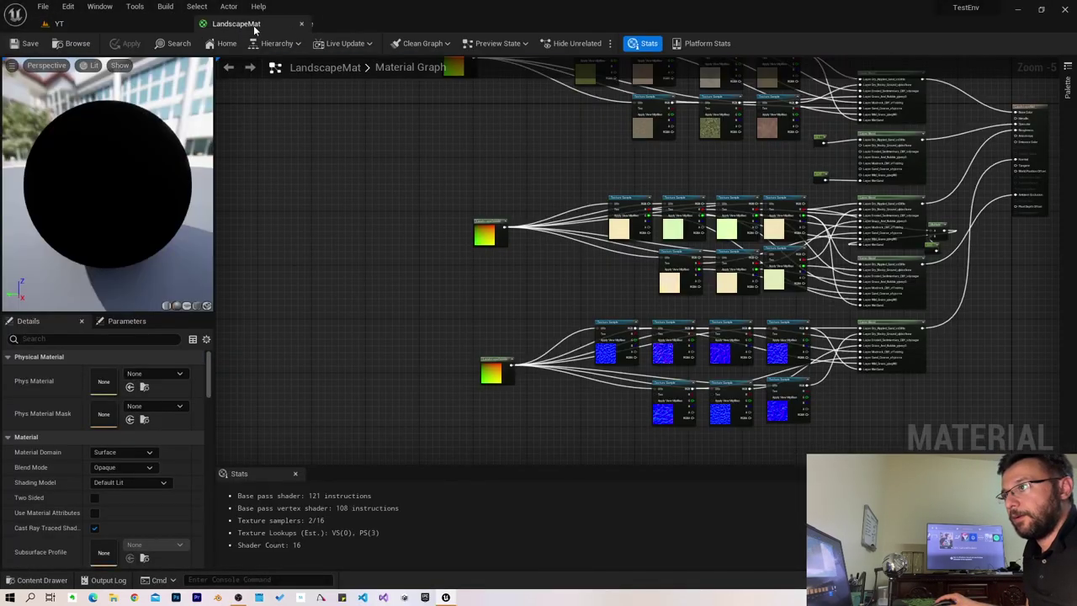